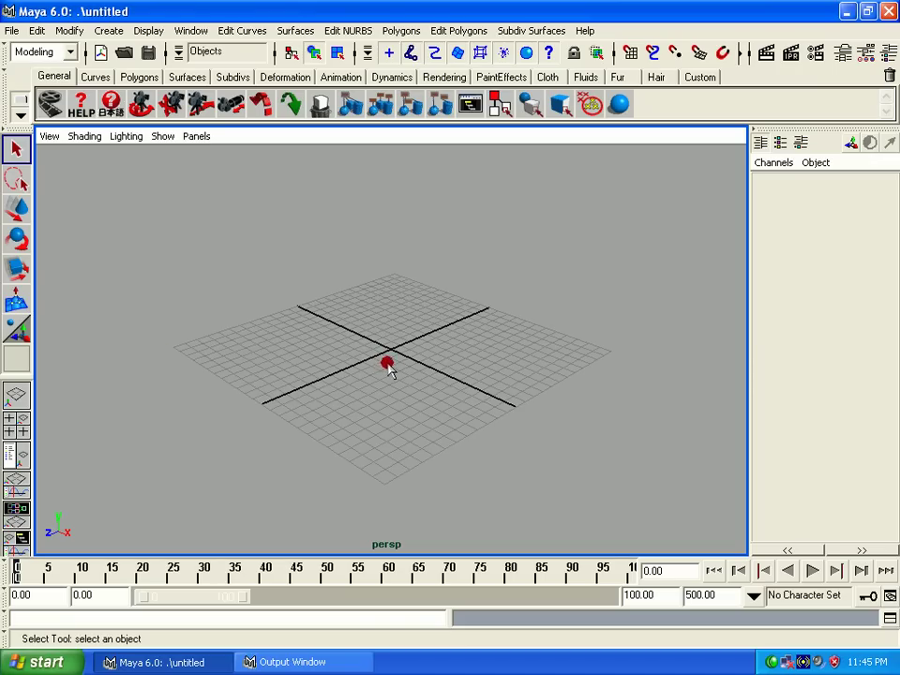
Step: Create a default polygon cube, pCube1, at the grid origin via Create > Polygon Primitives
alt+drag(389, 368, 381, 392)
alt+right_drag(382, 392, 368, 318)
alt+drag(368, 318, 378, 368)
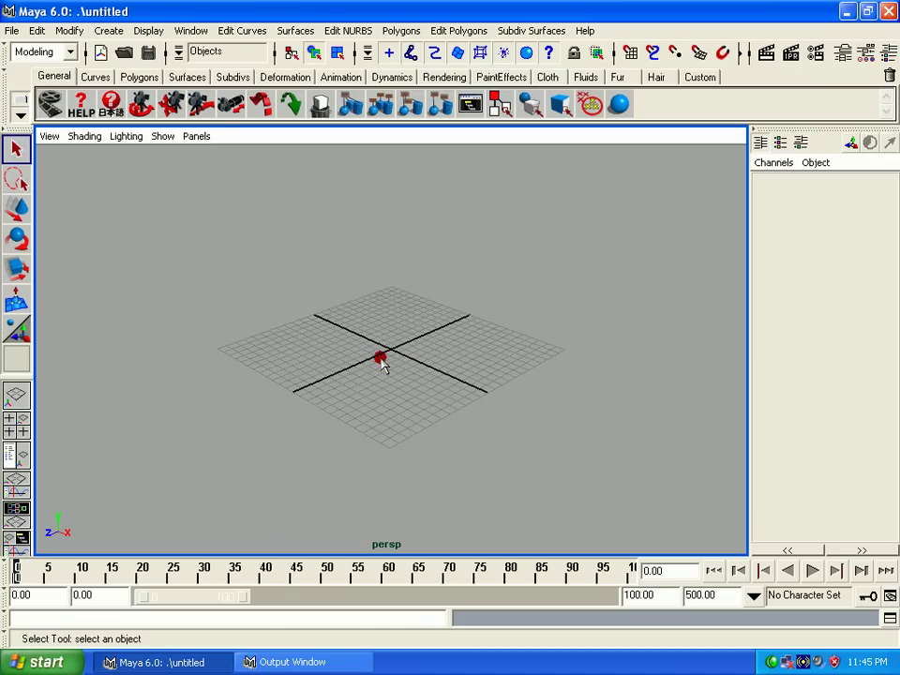
alt+right_drag(381, 365, 387, 402)
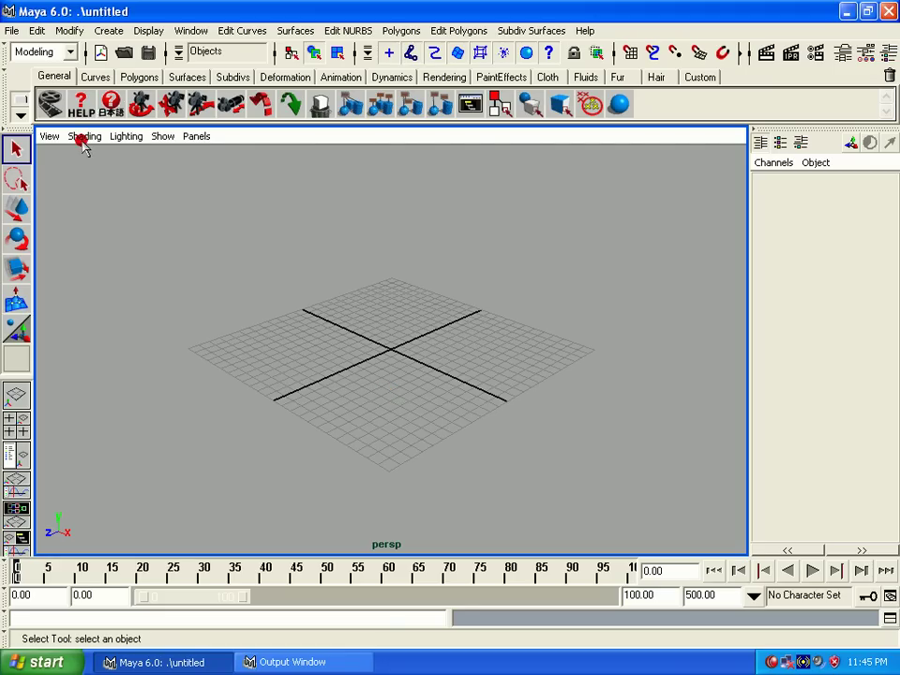
click(109, 30)
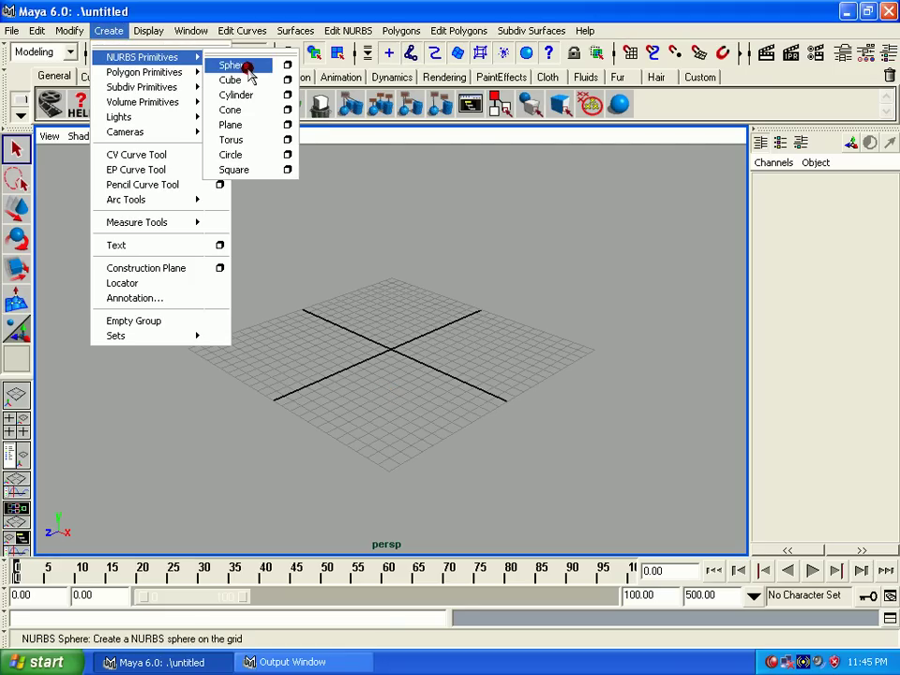
mouse_move(145, 72)
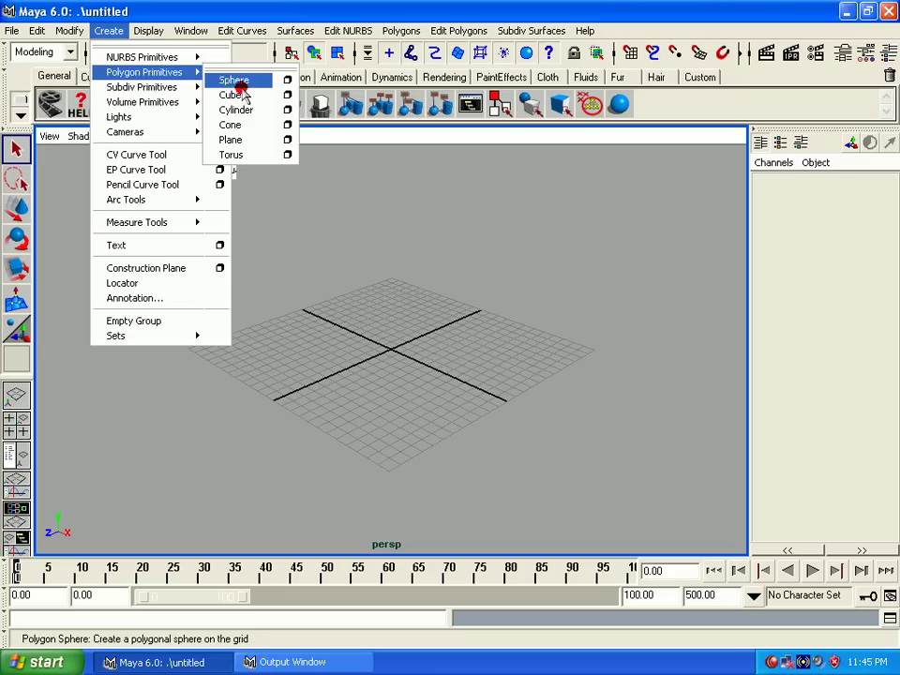
click(242, 93)
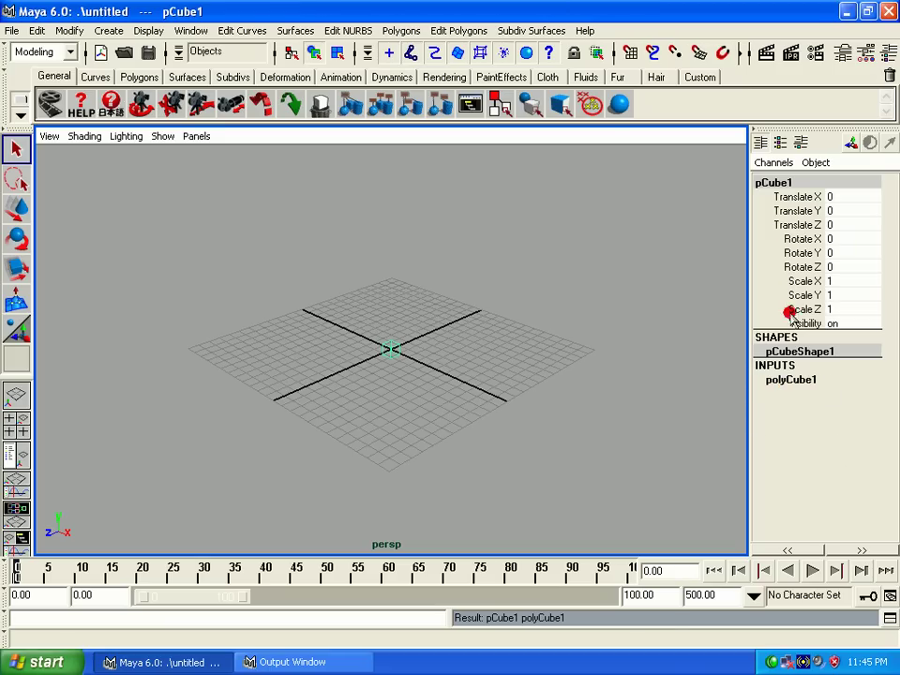
Step: Rename the cube's shape node pCubeShape1 to box1 in the Channel Box
click(771, 338)
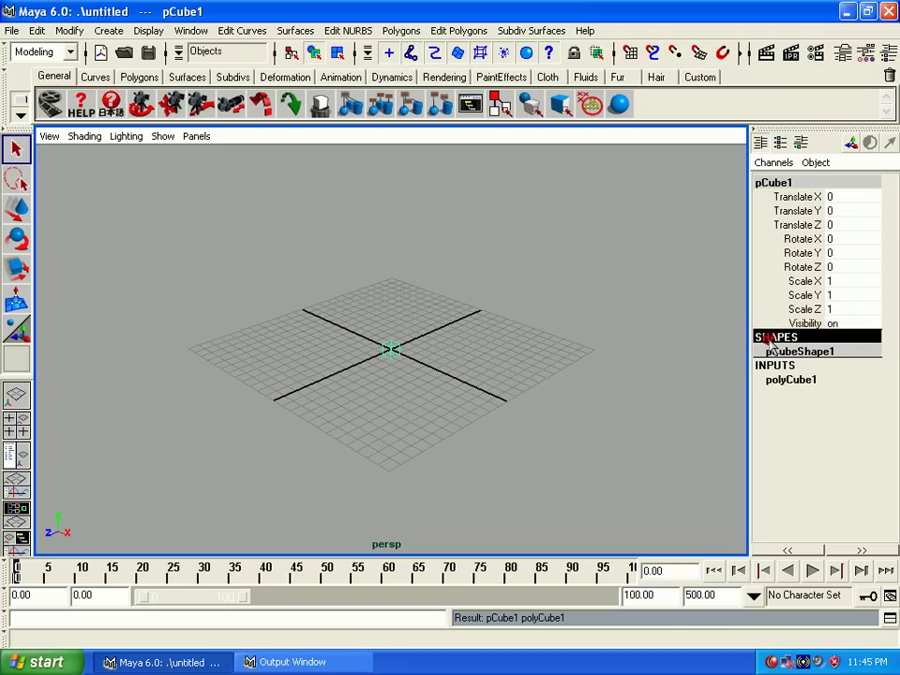
click(772, 351)
click(775, 353)
click(765, 338)
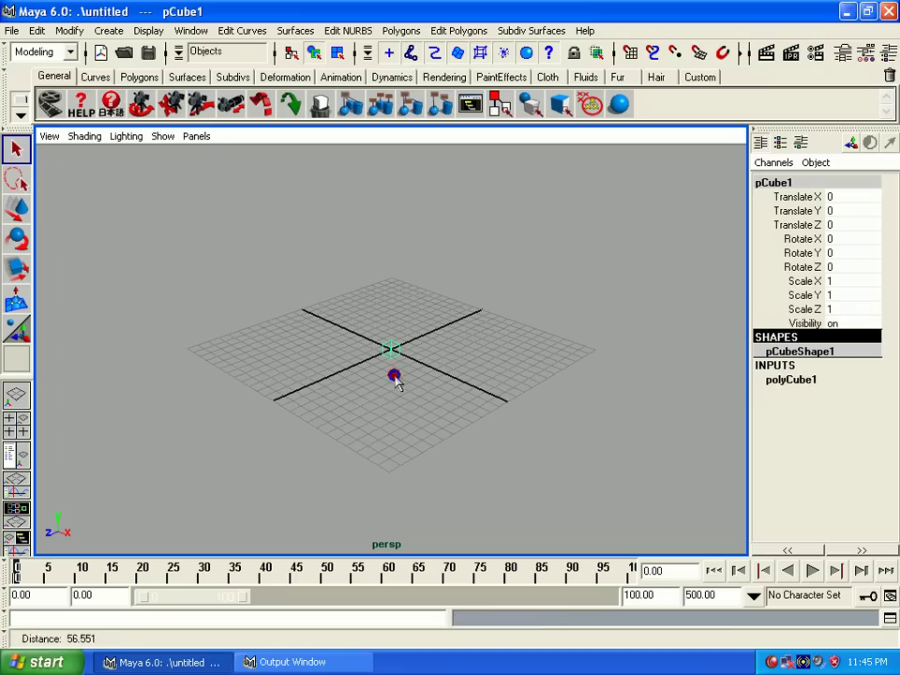
mouse_move(394, 377)
alt+right_down()
mouse_move(436, 461)
mouse_move(438, 487)
alt+right_up()
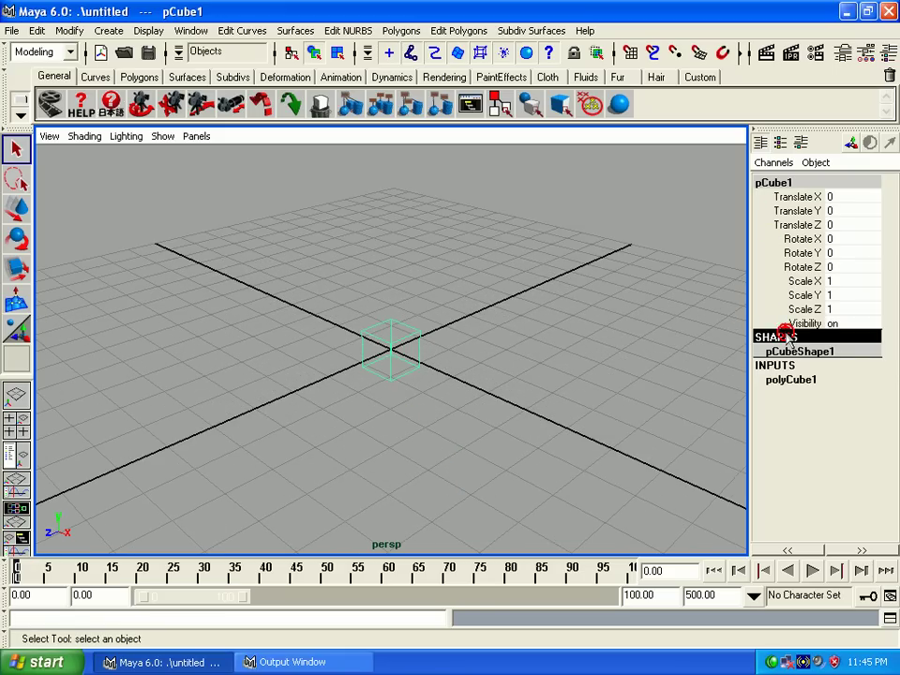
double_click(782, 351)
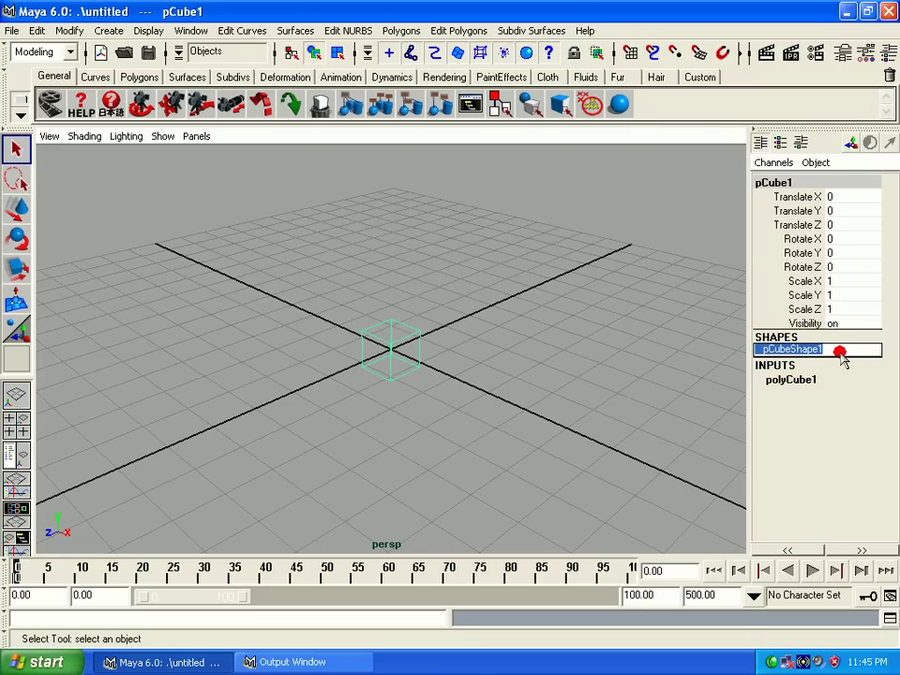
text(box)
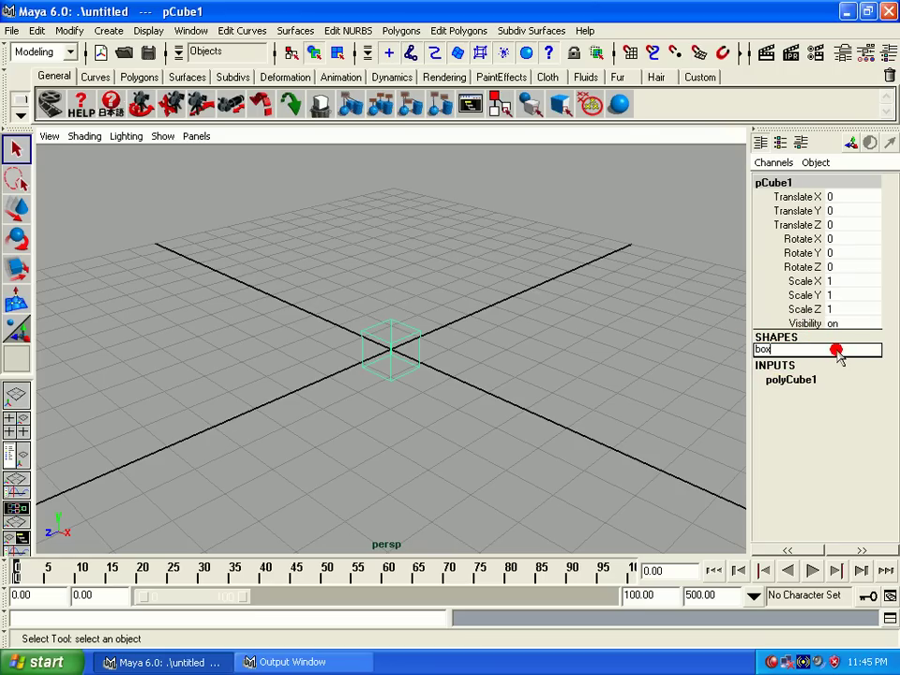
key(Return)
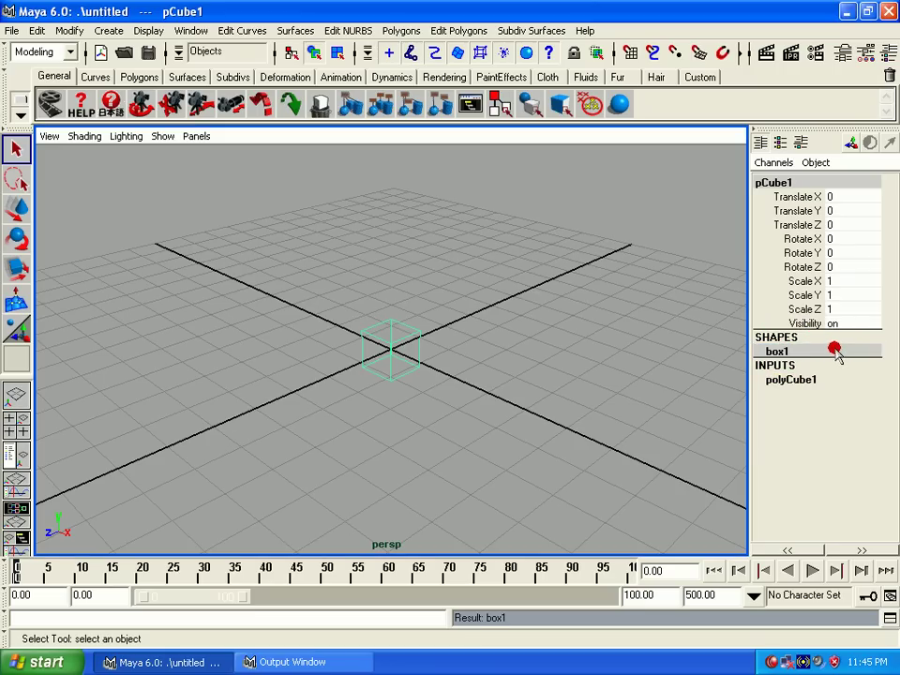
click(786, 367)
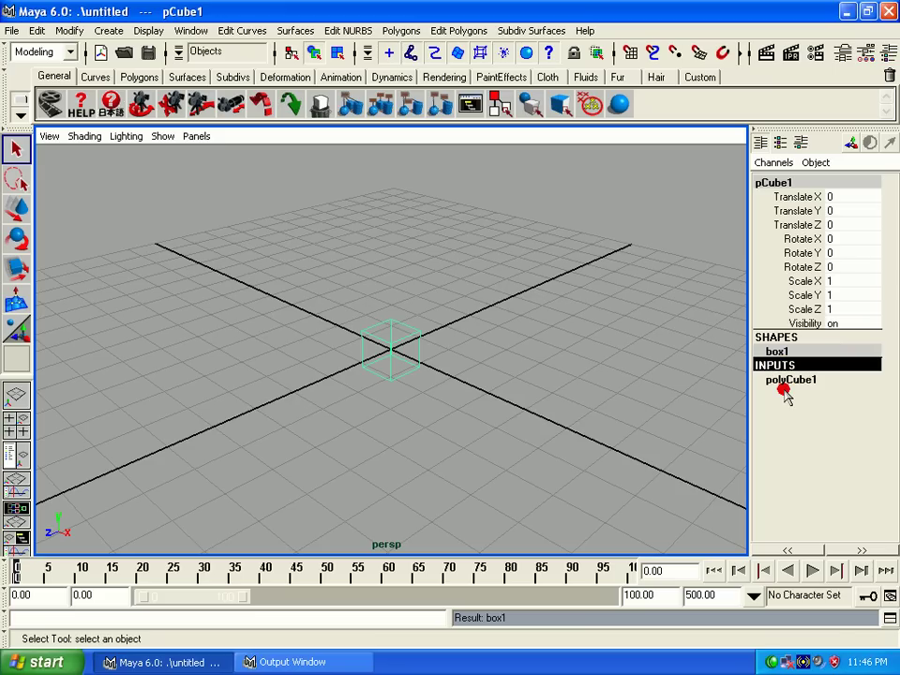
click(786, 387)
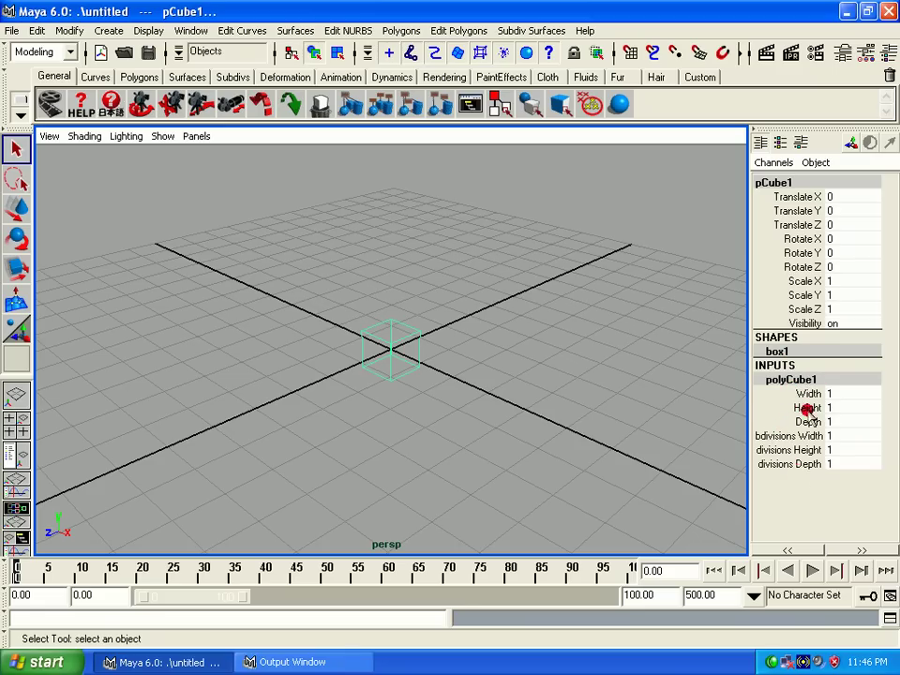
mouse_move(809, 394)
mouse_down()
mouse_move(818, 411)
mouse_move(812, 467)
mouse_move(797, 434)
mouse_move(809, 396)
mouse_up()
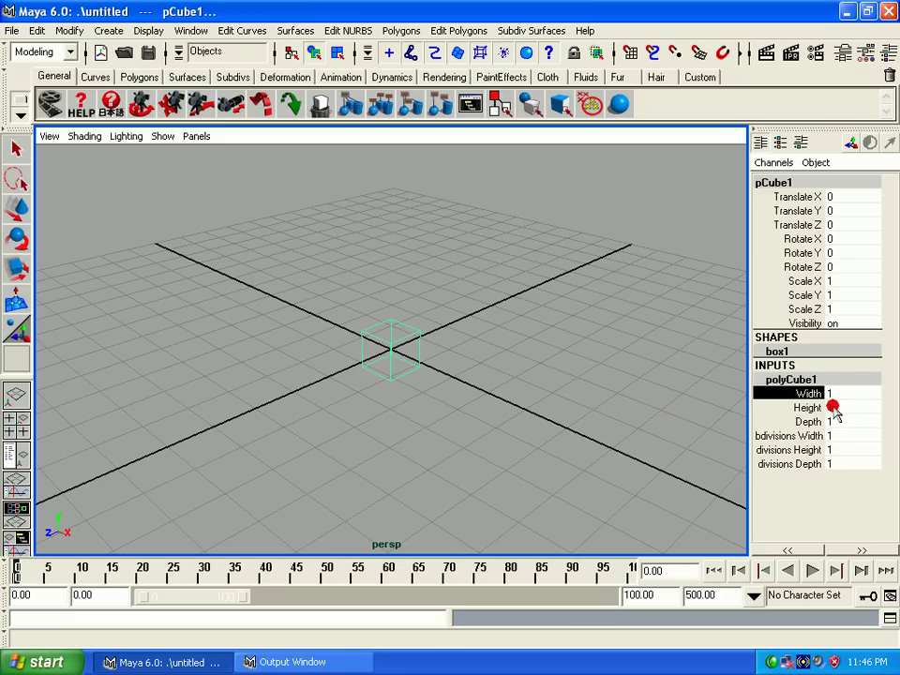
click(833, 421)
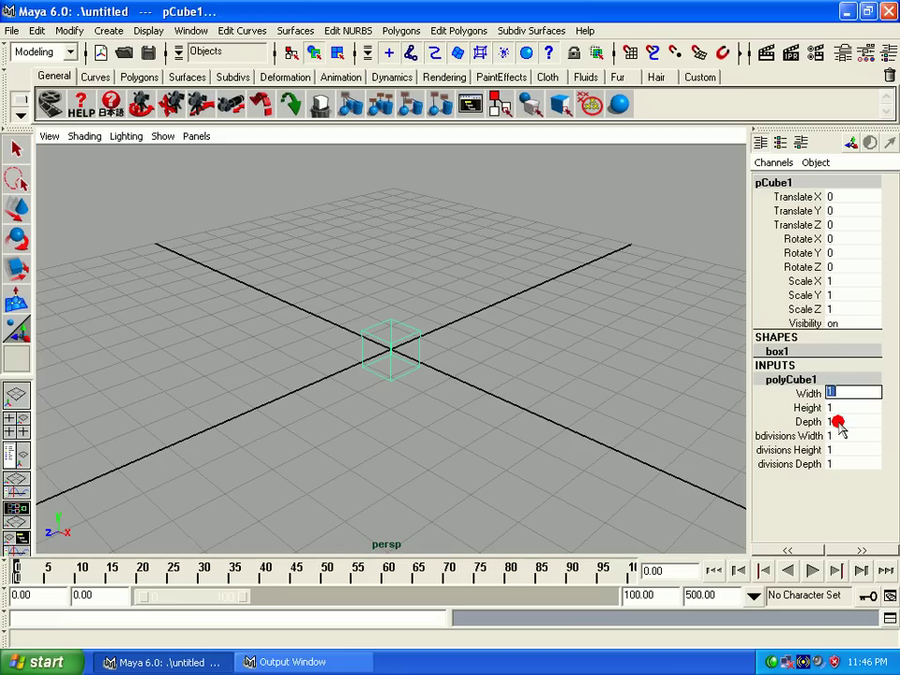
text(2)
key(Return)
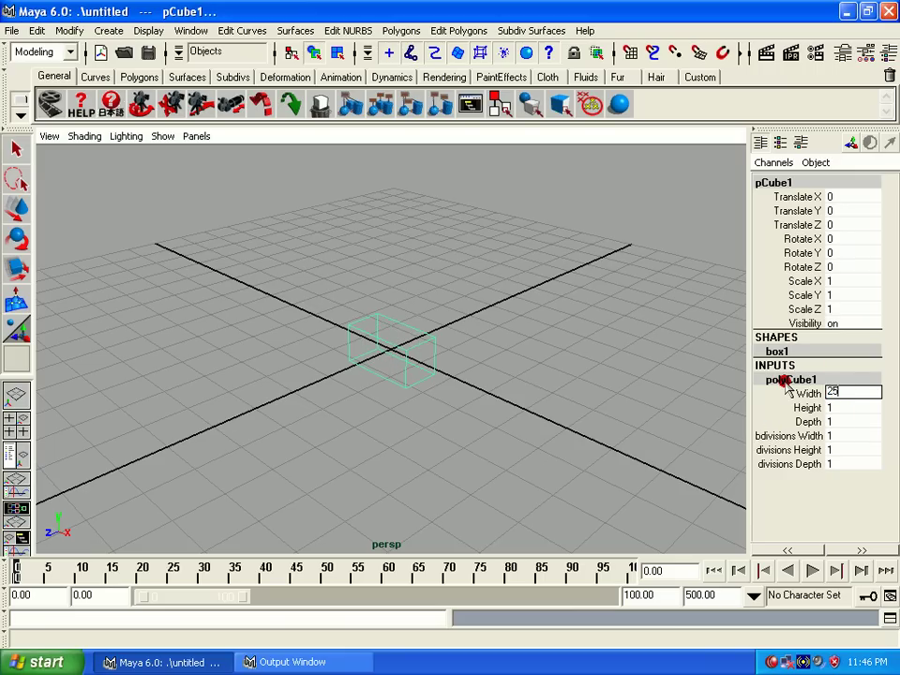
key(Return)
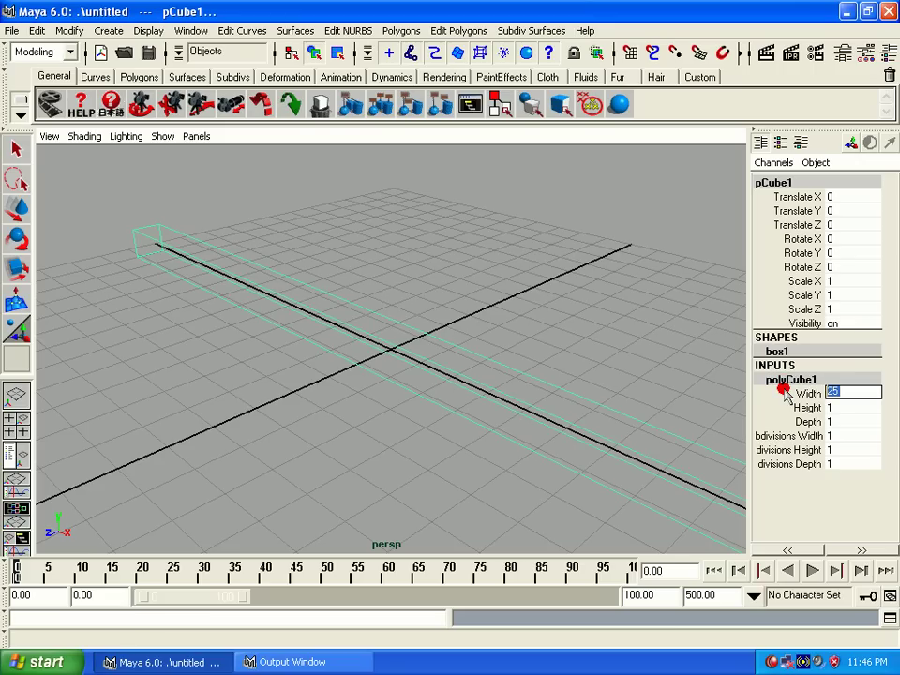
text(1)
key(Return)
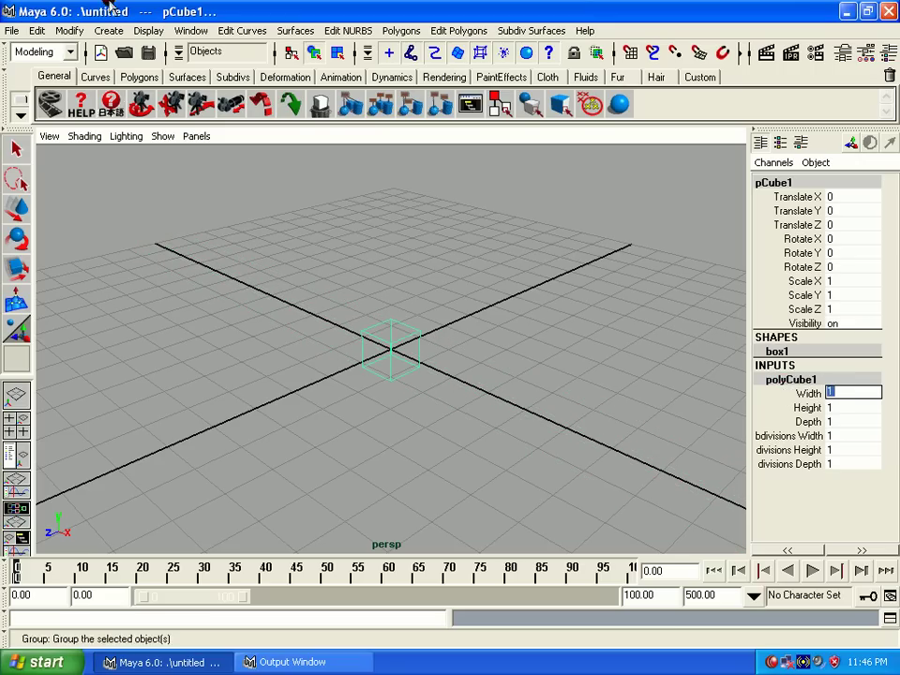
click(402, 324)
Step: Select the cube with the Move tool and highlight the Translate X through Rotate X channels
drag(478, 436, 227, 312)
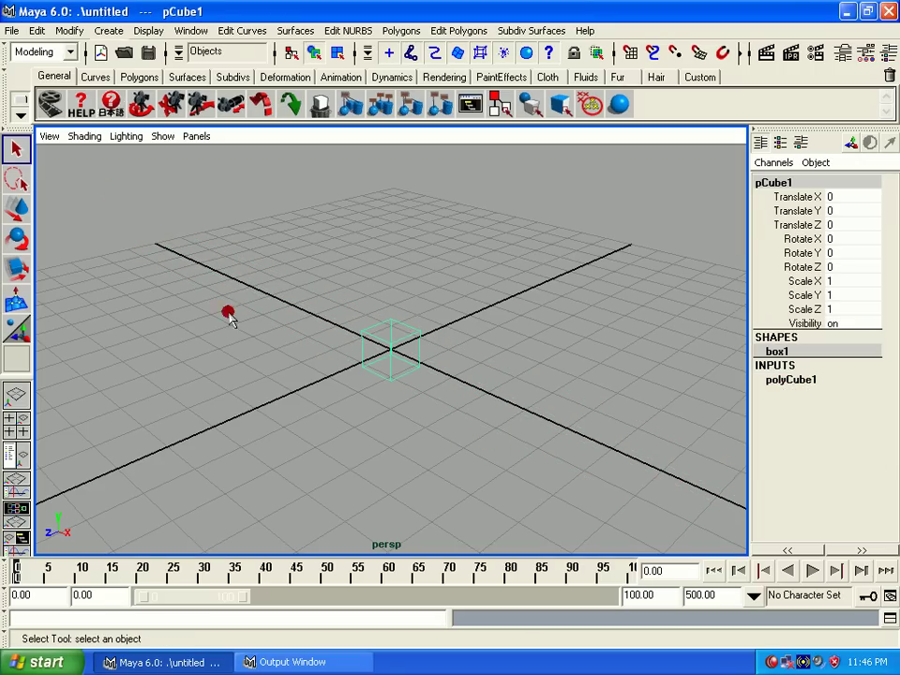
click(17, 208)
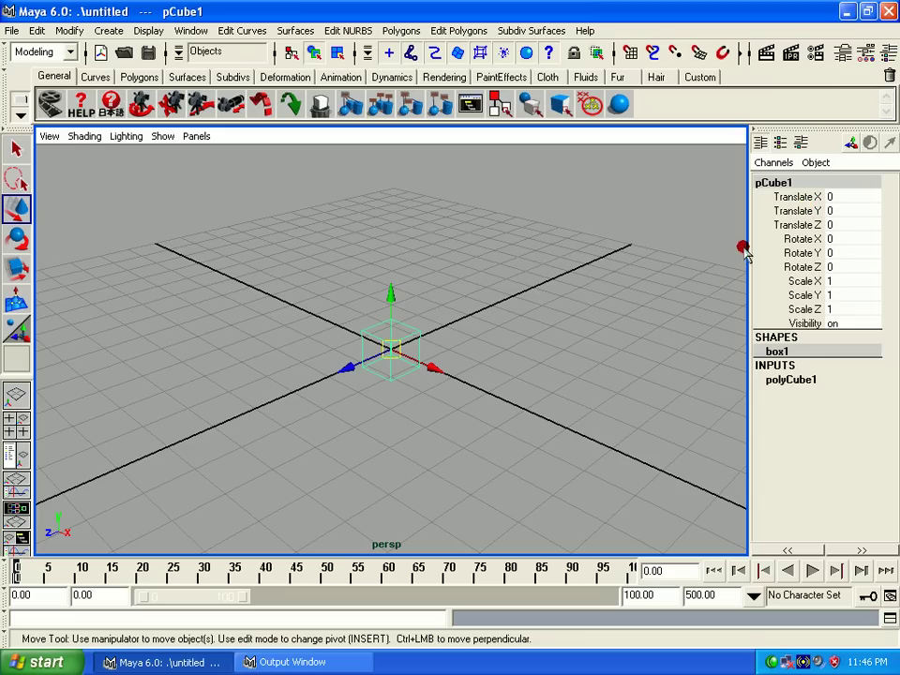
click(809, 197)
drag(809, 198, 797, 295)
Step: Cycle the Rotate and Scale tools, ending on Move with only Translate X selected
key(e)
key(r)
key(e)
click(796, 240)
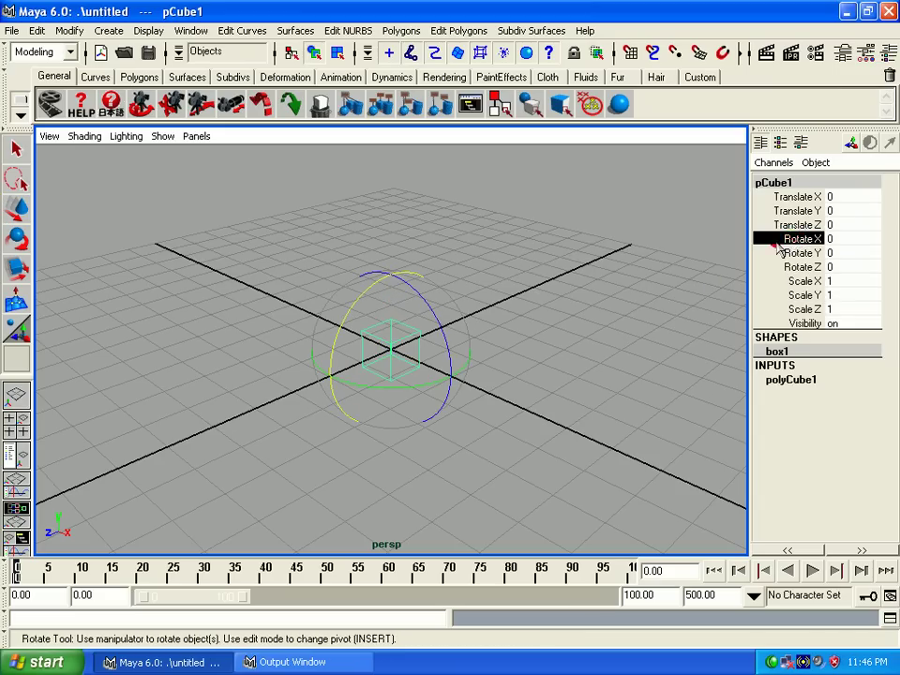
drag(796, 239, 779, 295)
key(r)
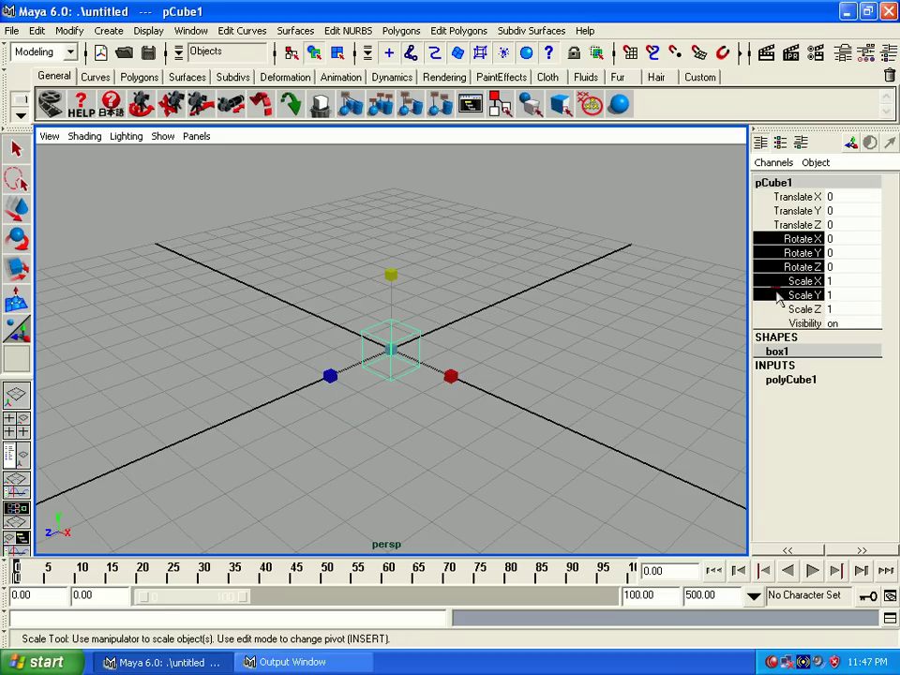
click(779, 239)
click(778, 197)
key(w)
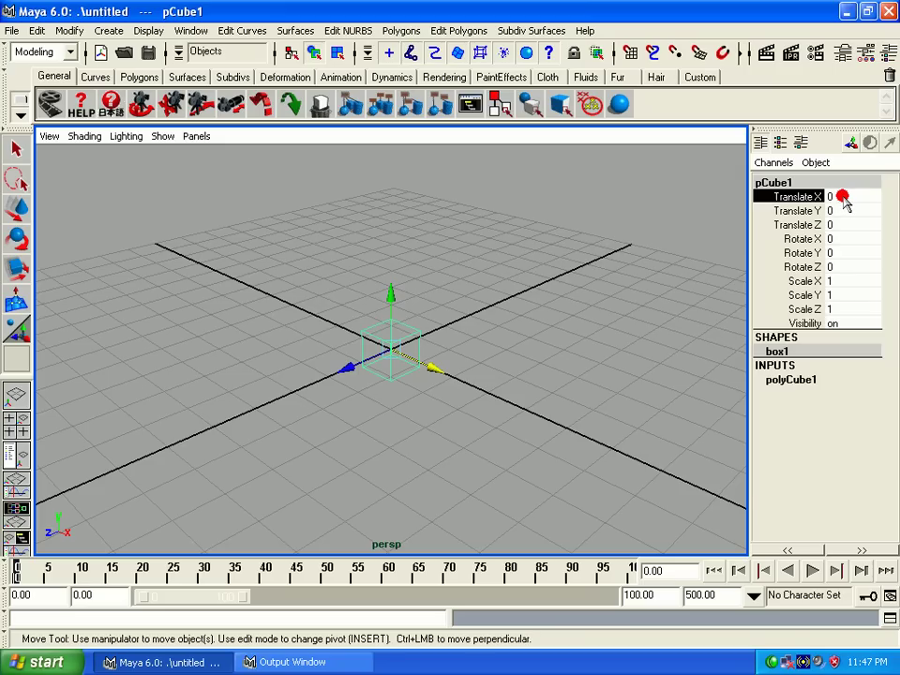
click(842, 197)
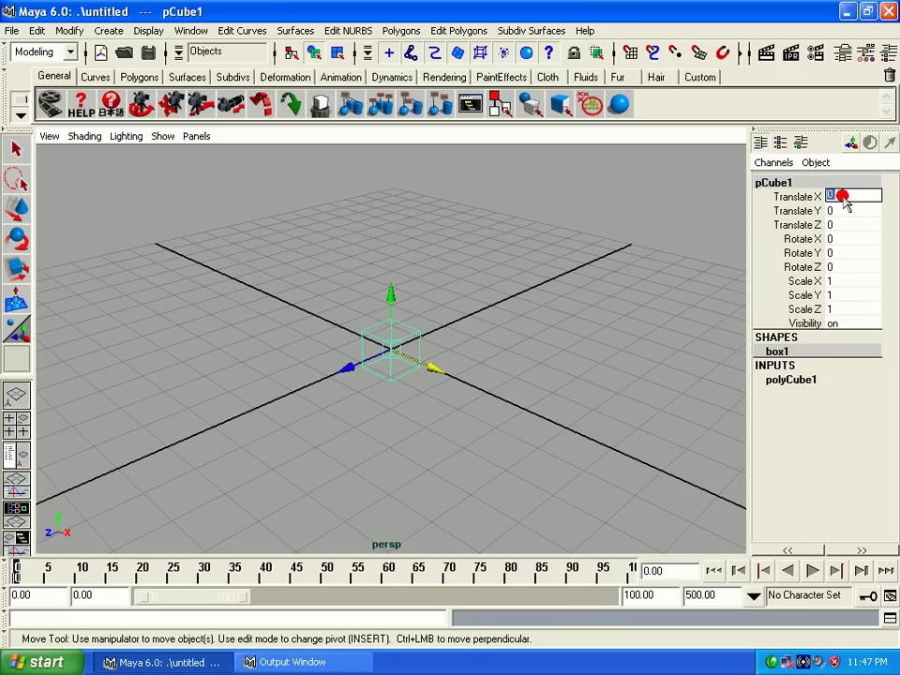
text(10)
key(Return)
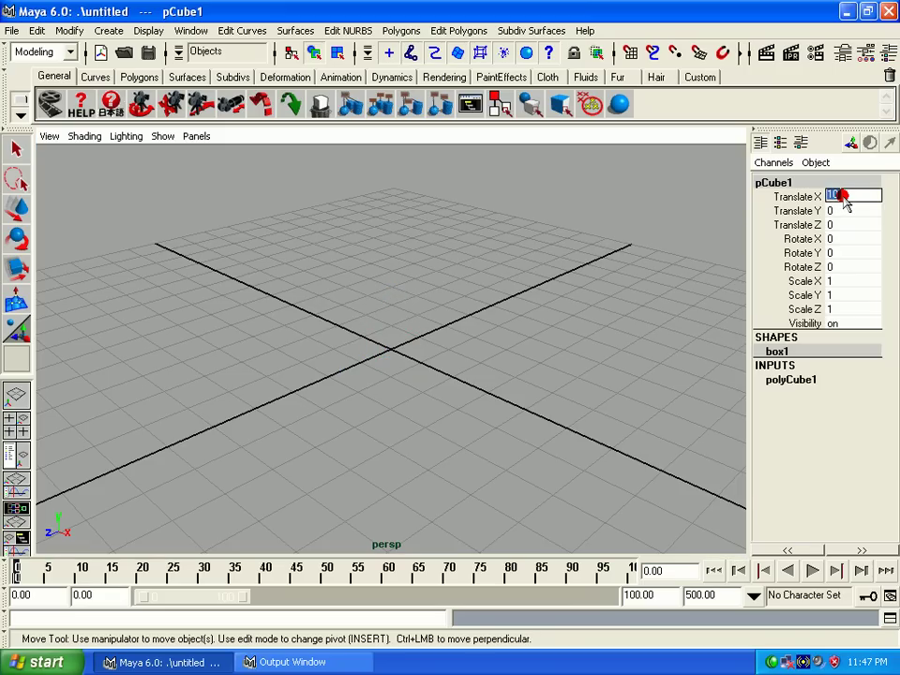
click(600, 331)
mouse_move(599, 331)
alt+right_down()
mouse_move(461, 239)
mouse_move(471, 377)
alt+right_up()
click(553, 416)
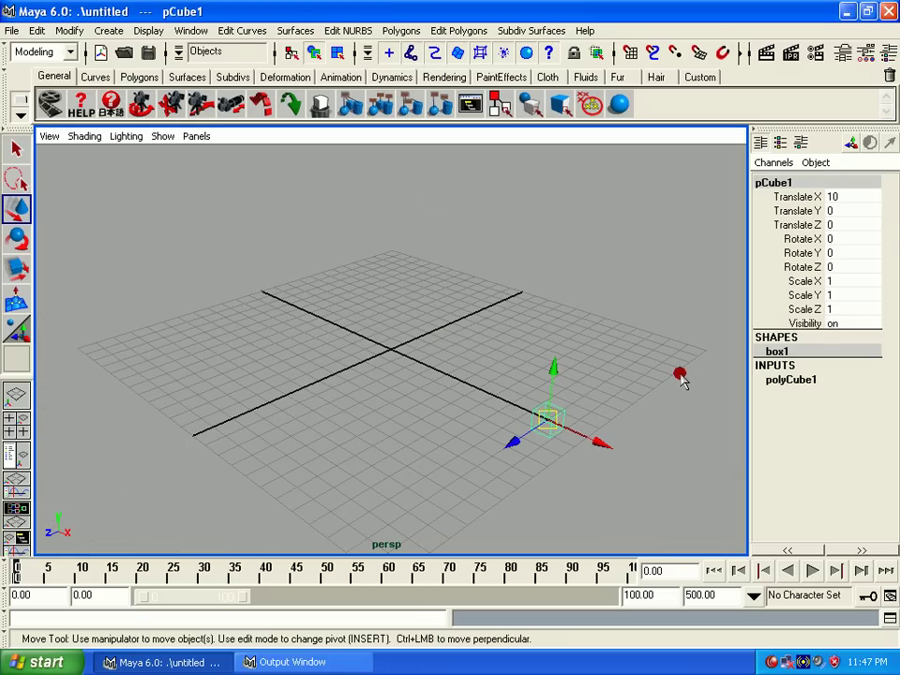
click(832, 197)
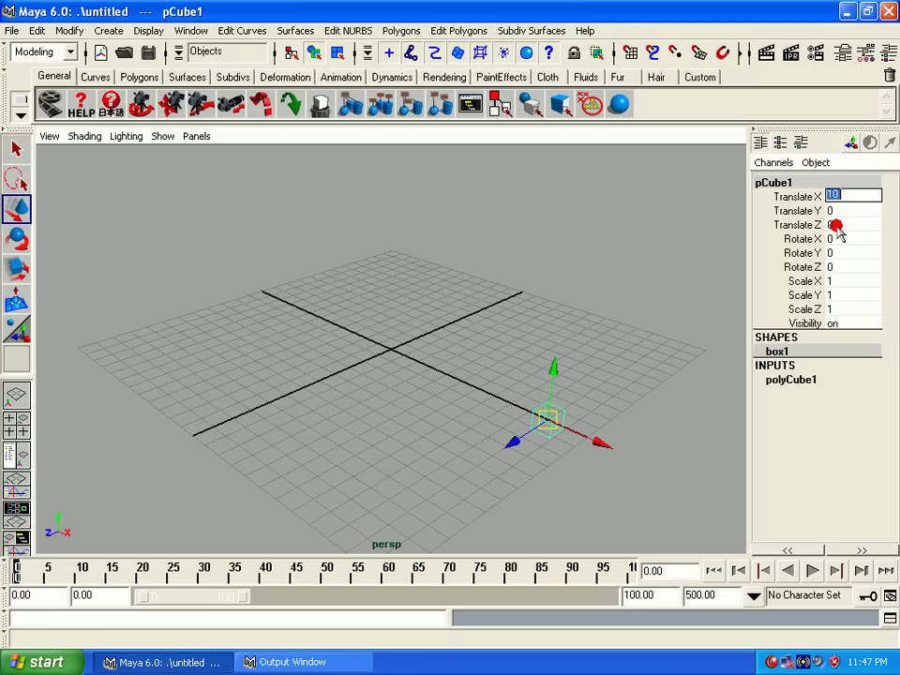
text(0)
key(Return)
mouse_move(506, 357)
alt+mouse_down()
mouse_move(580, 378)
mouse_move(435, 438)
mouse_move(339, 405)
mouse_move(364, 450)
mouse_move(351, 441)
alt+mouse_up()
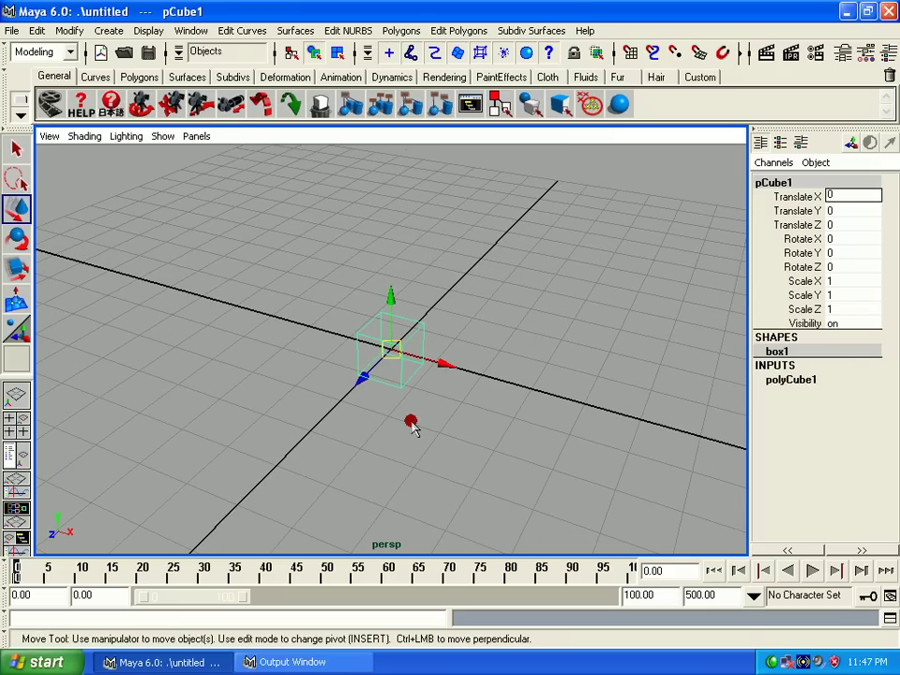
click(484, 290)
alt+drag(394, 416, 381, 376)
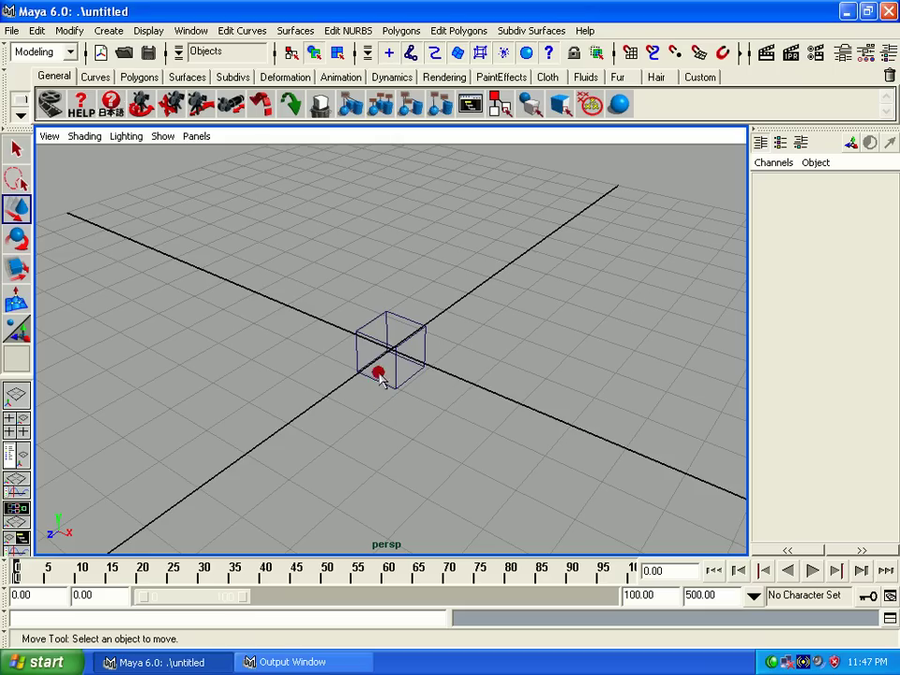
click(387, 352)
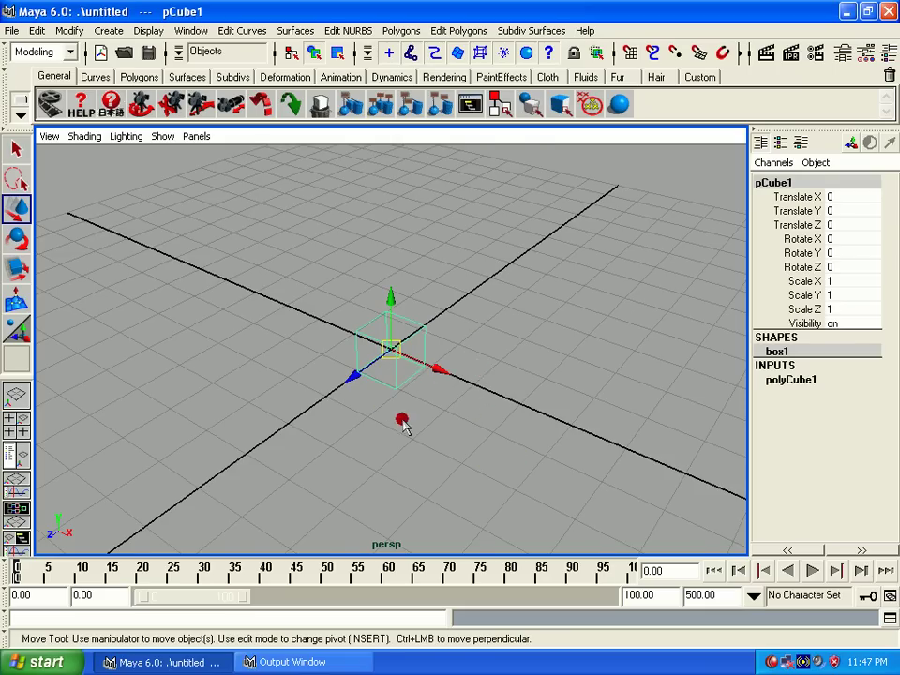
mouse_move(403, 423)
alt+mouse_down()
mouse_move(349, 424)
mouse_move(450, 408)
mouse_move(341, 403)
mouse_move(355, 394)
alt+mouse_up()
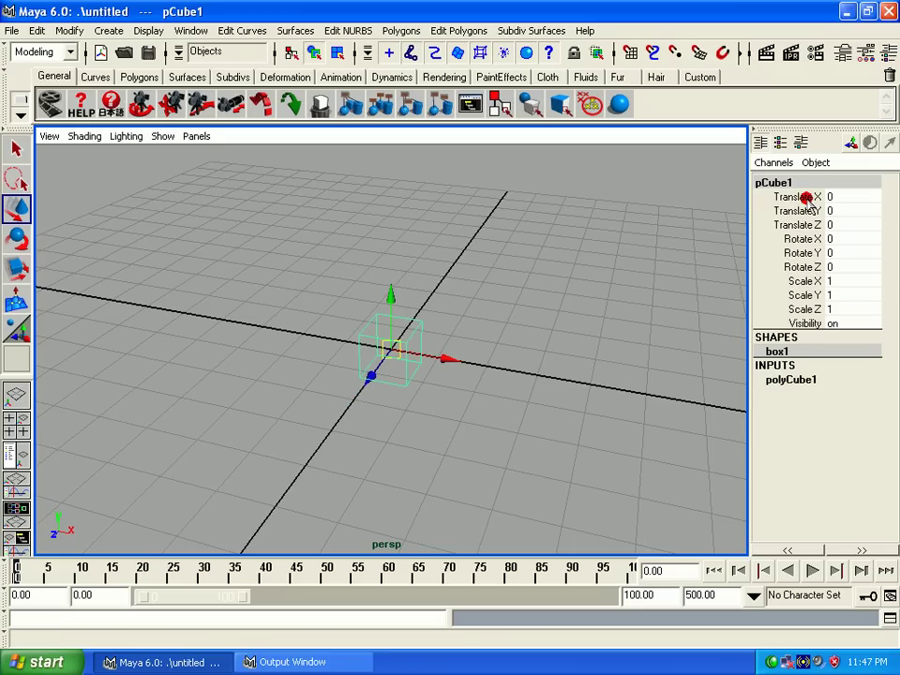
click(837, 239)
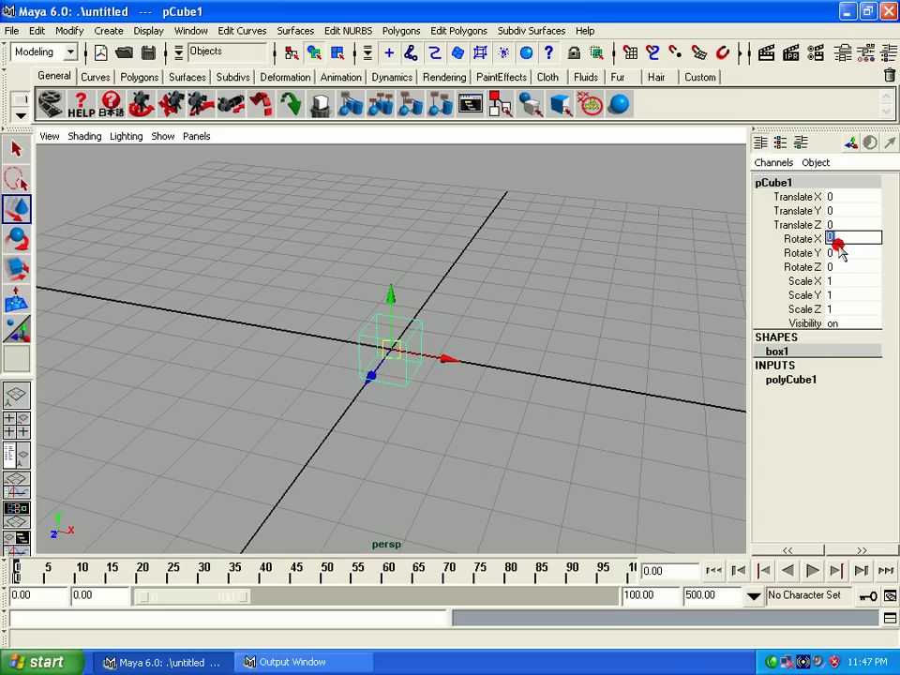
click(837, 266)
click(833, 266)
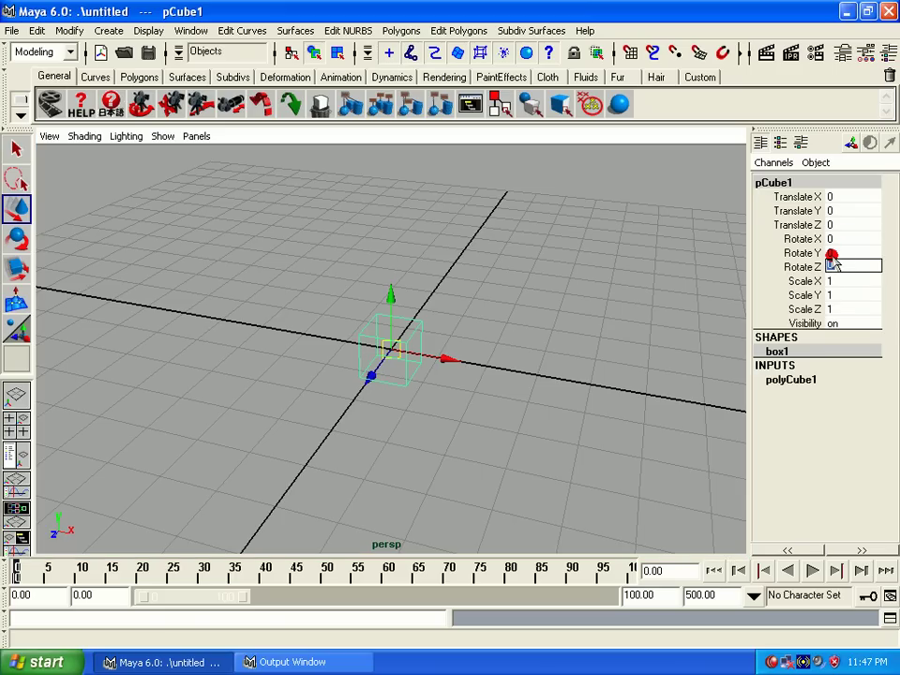
click(786, 198)
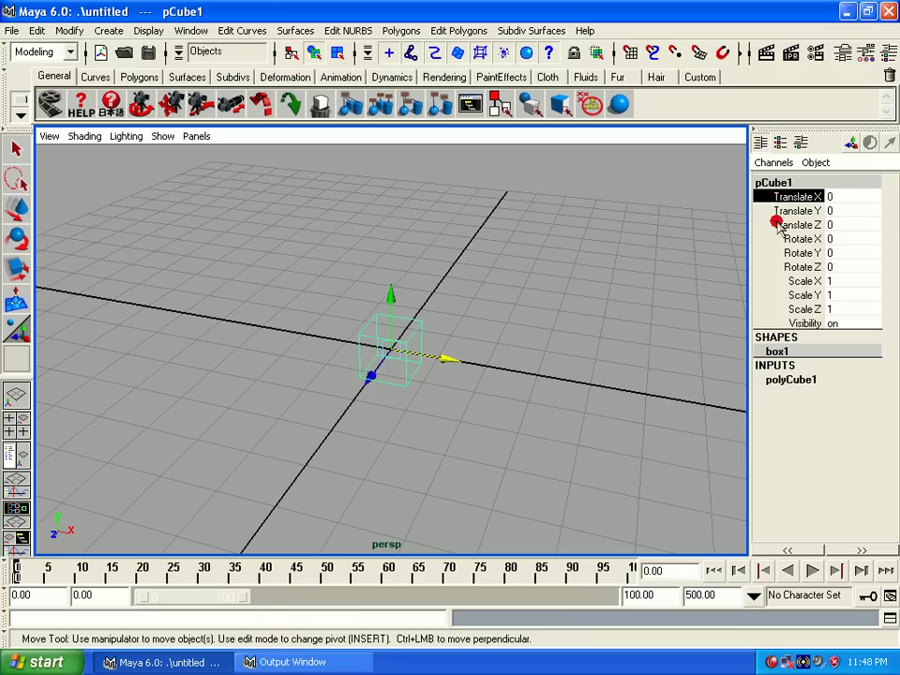
Step: Move the cube along X to Translate X 2.056
click(779, 211)
click(778, 225)
key(e)
click(781, 239)
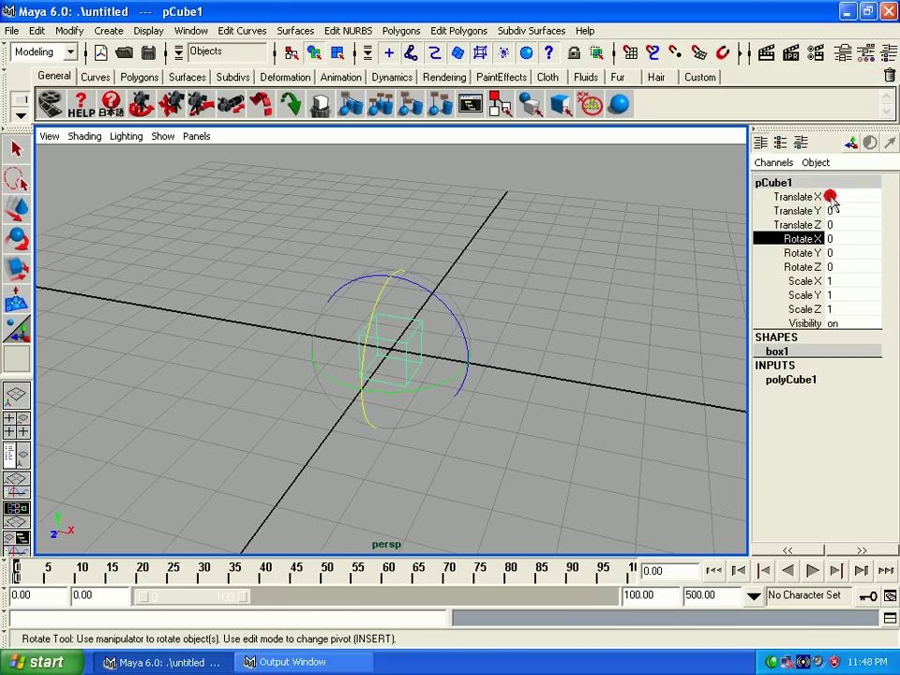
key(w)
click(790, 197)
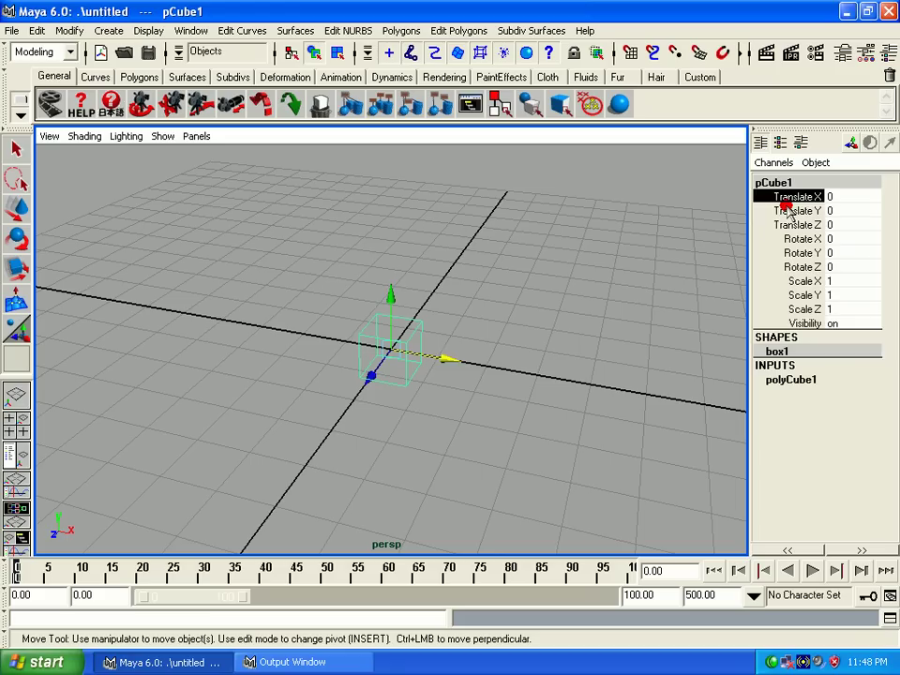
click(791, 211)
click(791, 197)
mouse_move(441, 196)
middle_down()
mouse_move(641, 195)
mouse_move(199, 196)
mouse_move(684, 197)
mouse_move(333, 205)
middle_up()
mouse_move(505, 201)
middle_down()
mouse_move(538, 195)
mouse_move(507, 230)
mouse_move(565, 227)
mouse_move(375, 278)
mouse_move(895, 204)
mouse_move(278, 313)
mouse_move(877, 181)
mouse_move(744, 215)
mouse_move(731, 233)
mouse_move(647, 249)
mouse_move(574, 297)
mouse_move(659, 213)
middle_up()
click(792, 210)
Step: Rotate the cube to 38.8, -103.968, 64.424
click(771, 238)
key(e)
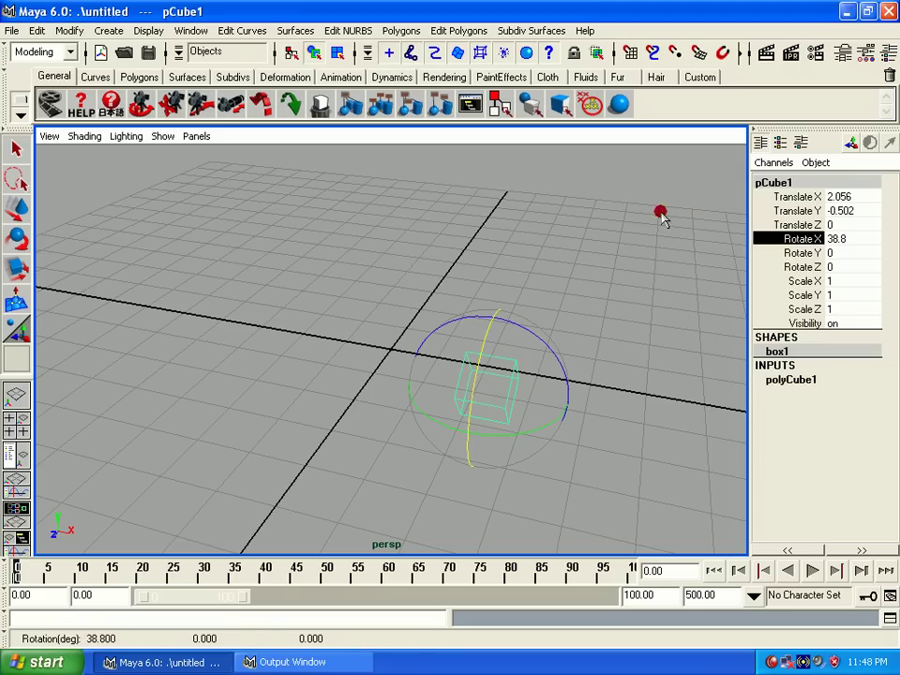
click(784, 253)
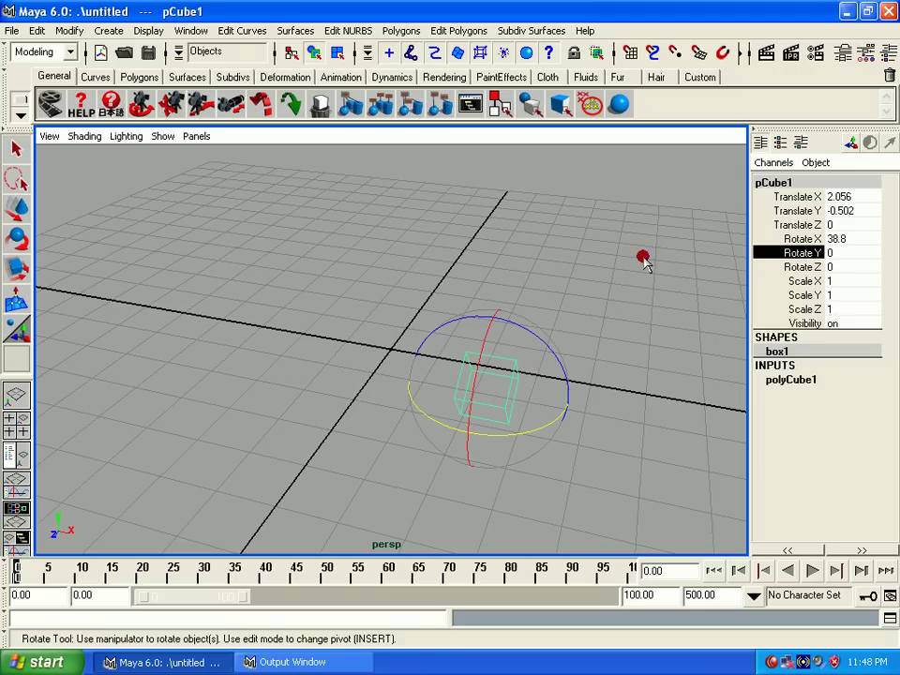
mouse_move(645, 257)
middle_down()
mouse_move(503, 345)
mouse_move(621, 294)
mouse_move(825, 301)
middle_up()
click(820, 268)
Step: Scale the cube to 2.211, 0.313 and 0.989 on X, Y and Z
click(808, 282)
key(r)
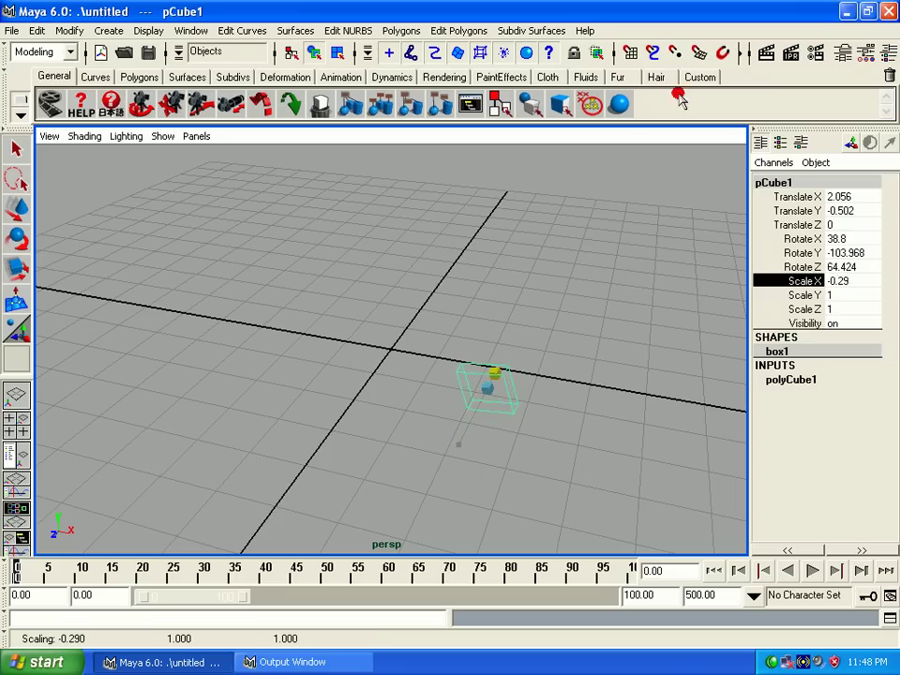
middle_drag(564, 289, 412, 375)
click(777, 296)
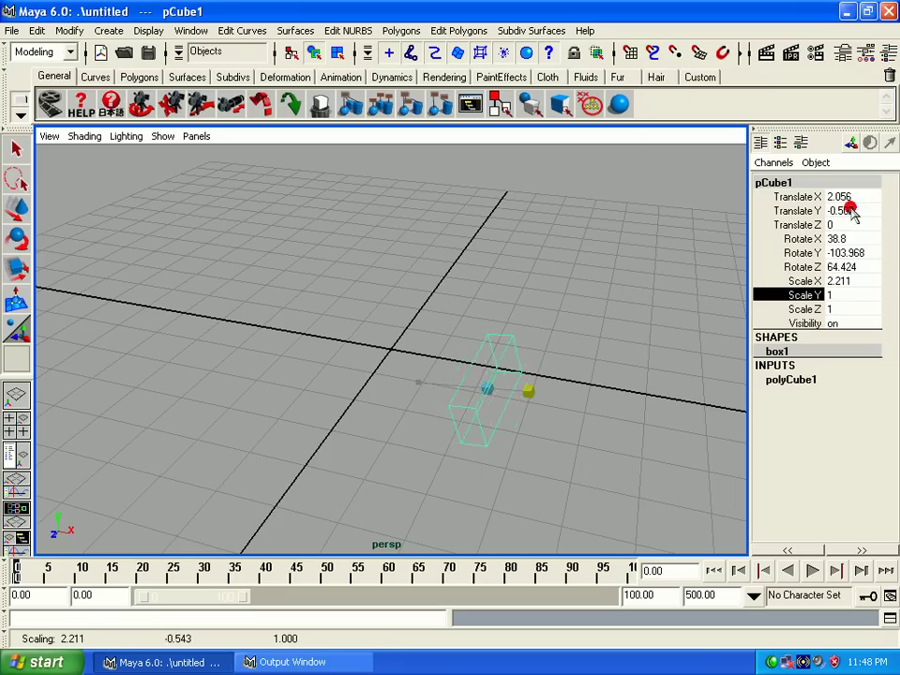
mouse_move(848, 201)
middle_down()
mouse_move(677, 255)
mouse_move(712, 262)
middle_up()
click(805, 310)
middle_drag(578, 303, 577, 215)
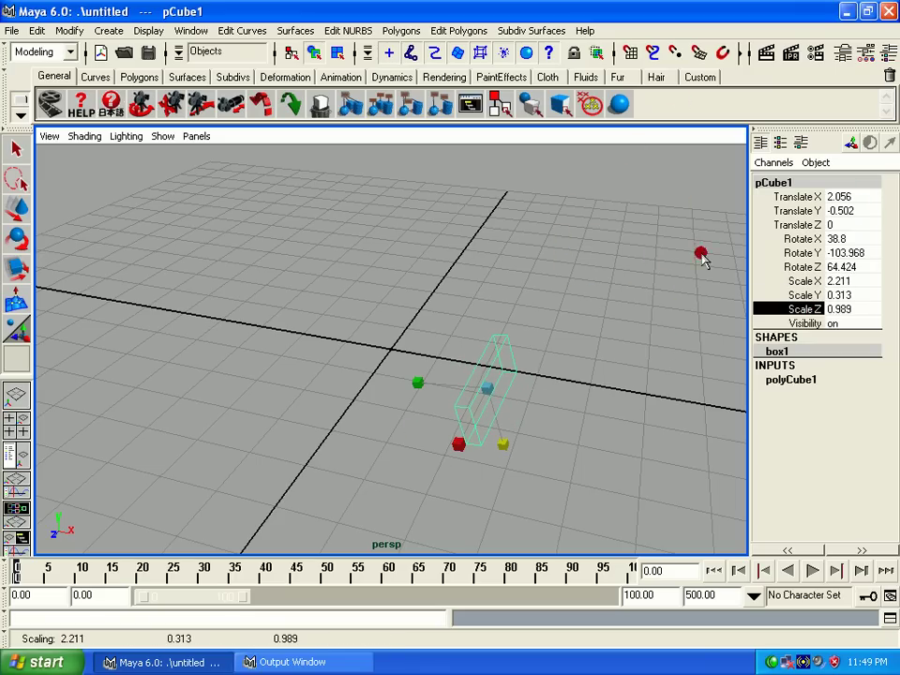
drag(852, 196, 860, 269)
text(0)
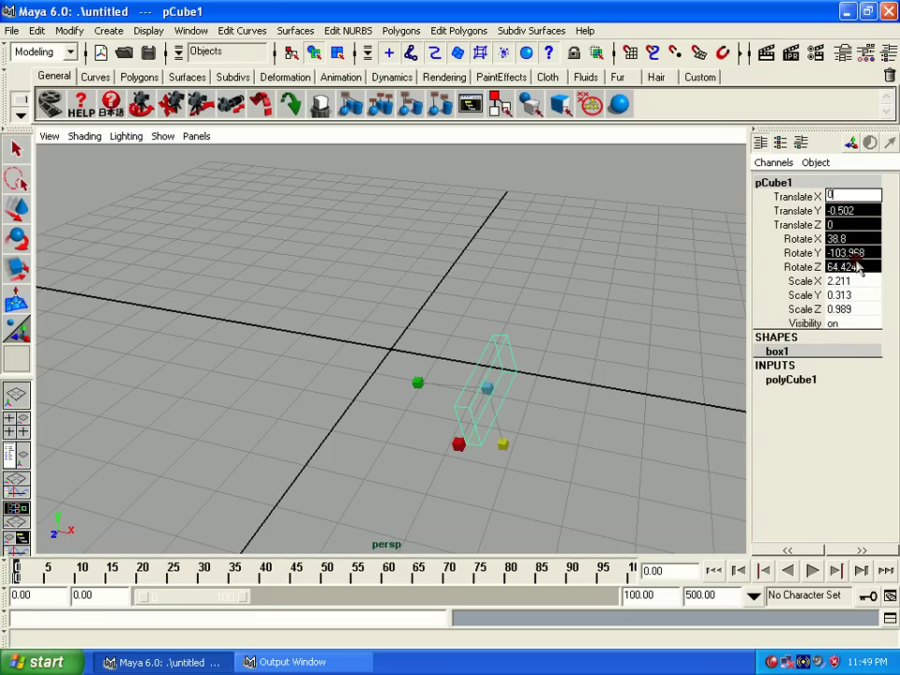
Step: Zero the cube's translate and rotate values, returning it to the origin
key(Return)
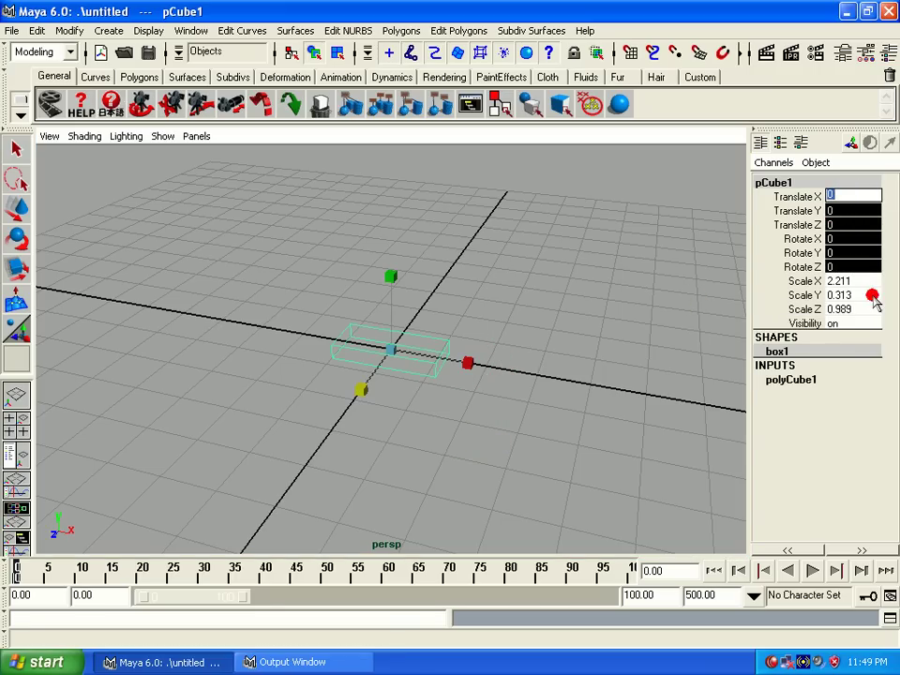
click(466, 325)
key(w)
click(439, 359)
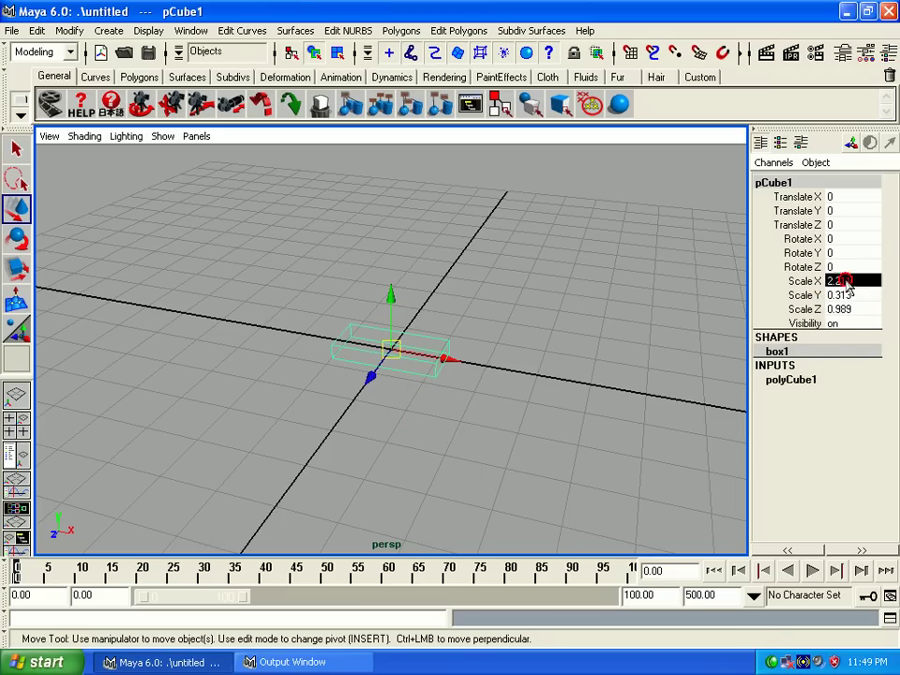
Step: Reset the cube's scale to 1, then set it uniformly to 0.5
drag(846, 279, 848, 309)
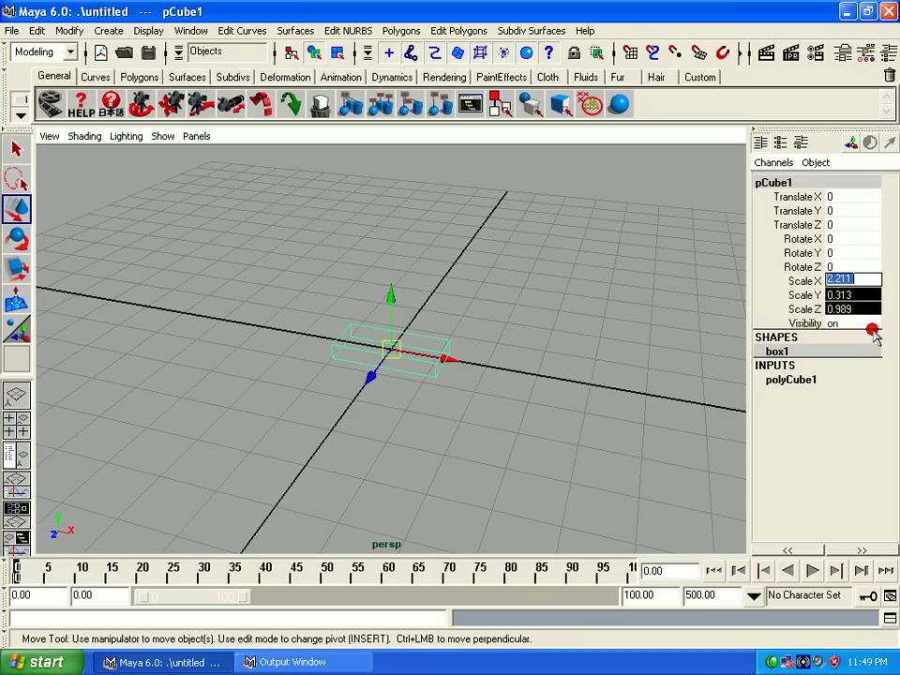
text(1)
key(Return)
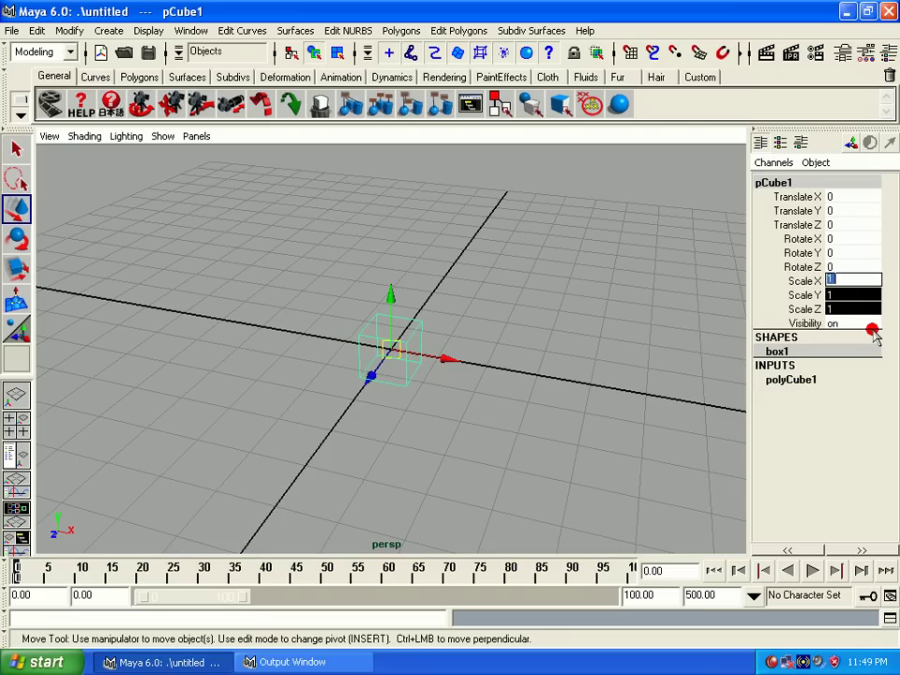
text(0.5)
key(Return)
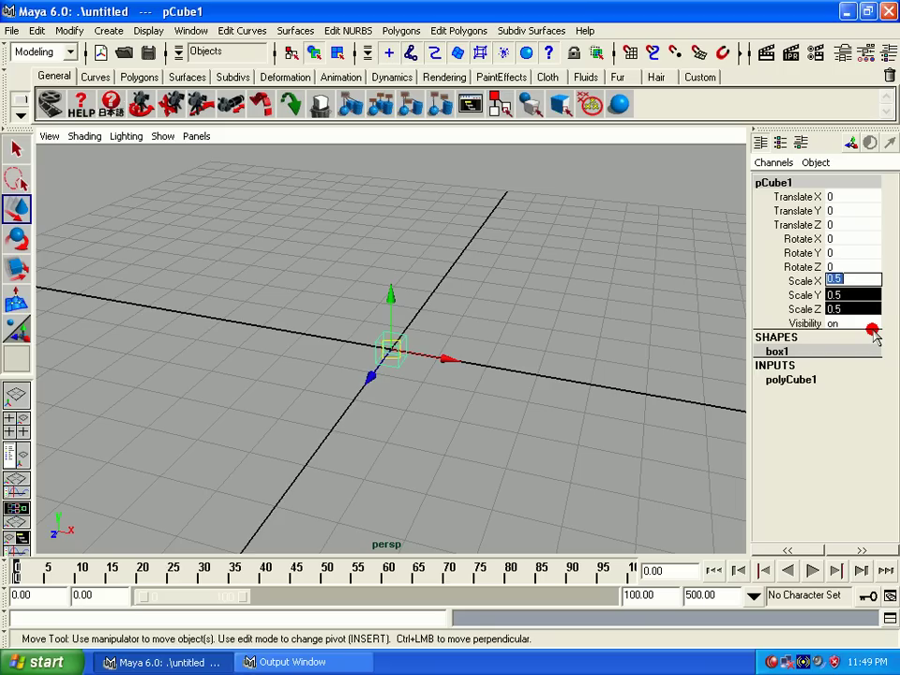
click(665, 322)
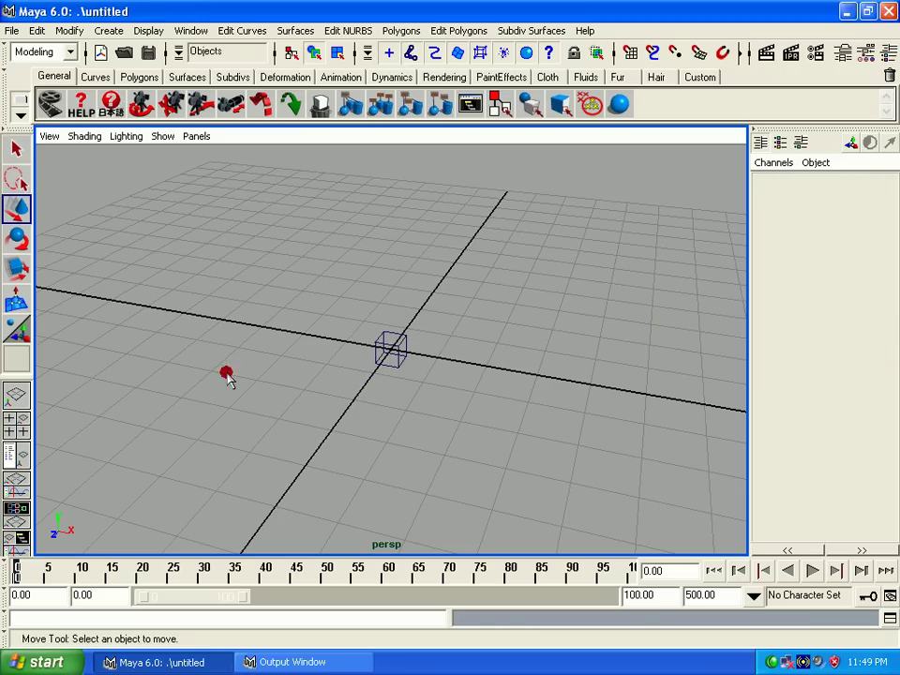
click(391, 349)
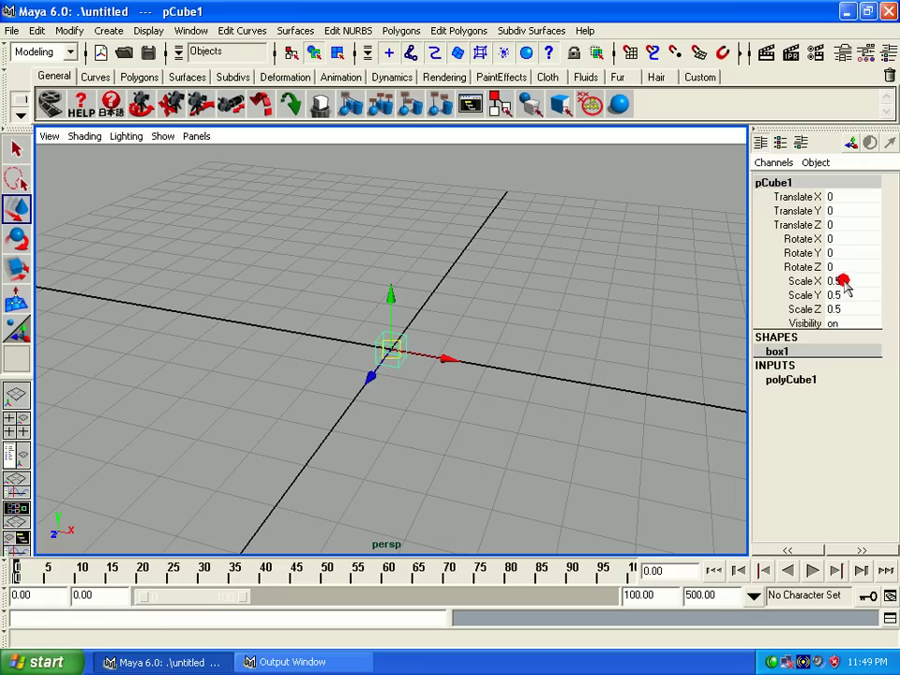
drag(843, 280, 847, 319)
text(1)
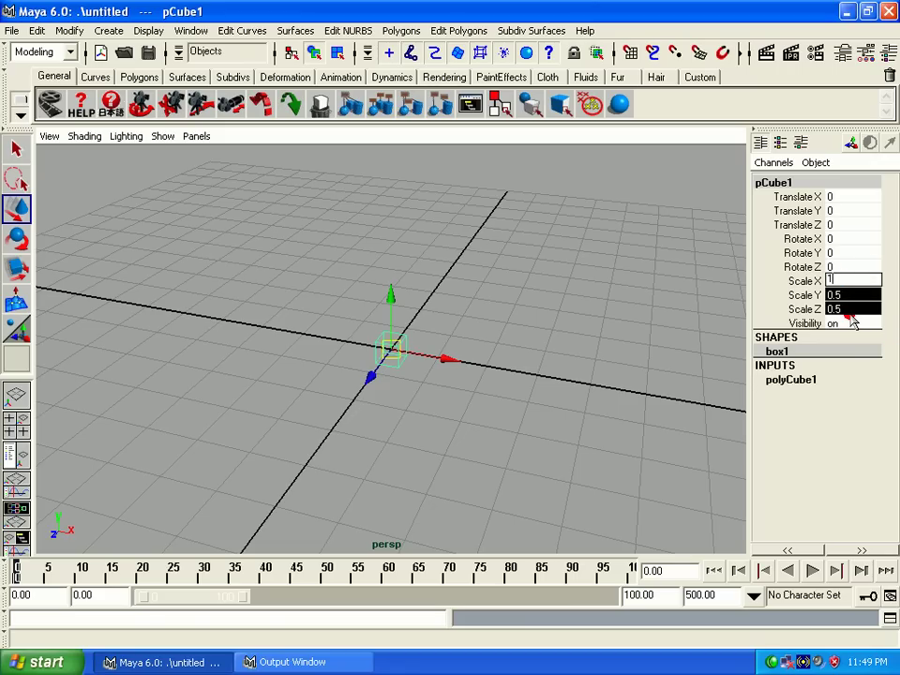
Step: Return the cube's scale to 1 on all three axes
key(Return)
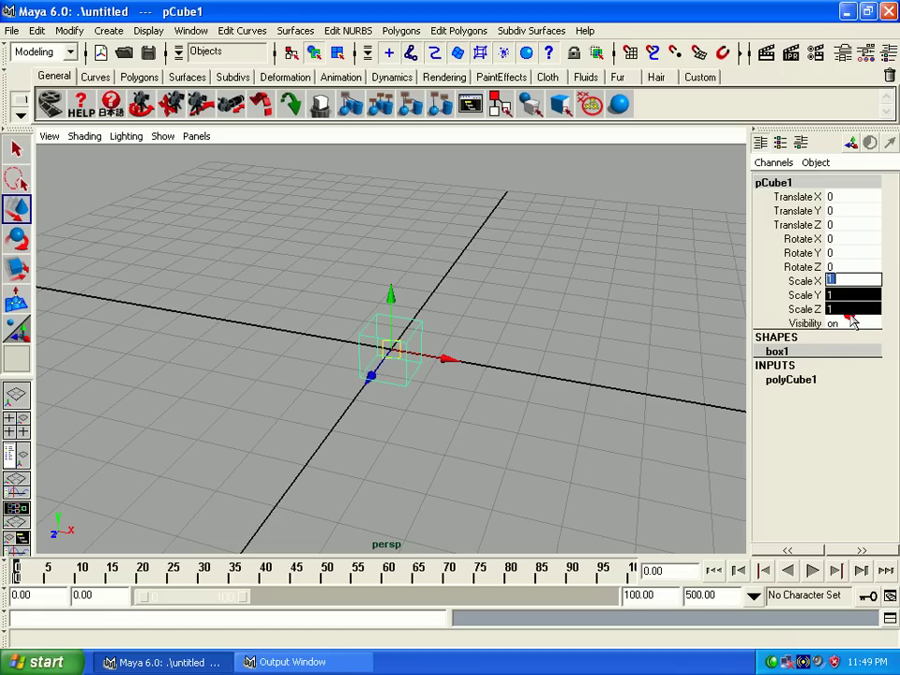
click(451, 241)
drag(403, 308, 591, 455)
alt+drag(422, 426, 896, 411)
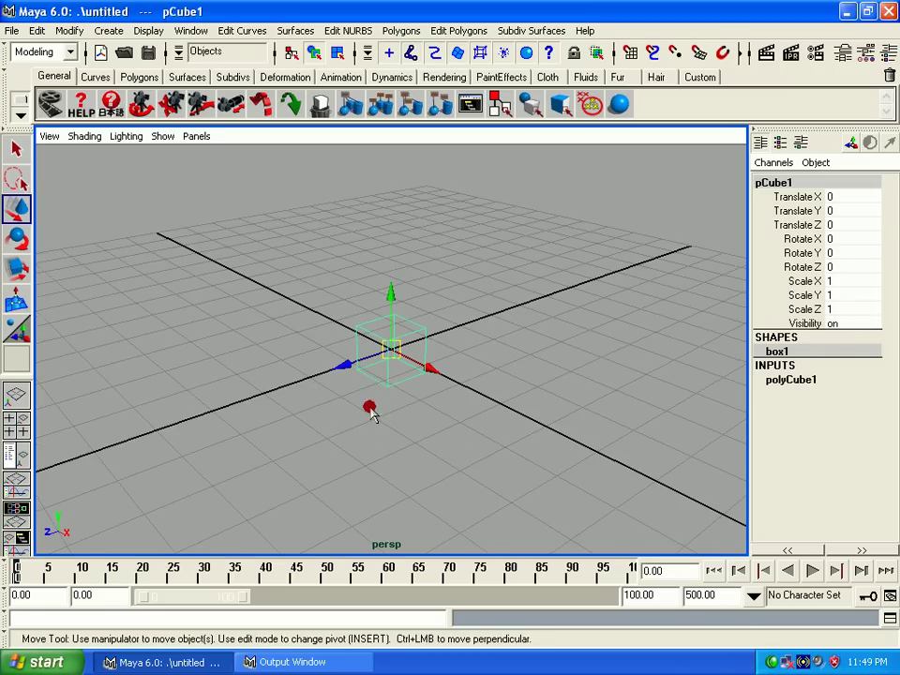
Step: Set the cube's Visibility to 0 to hide it briefly, then deselect it
click(808, 323)
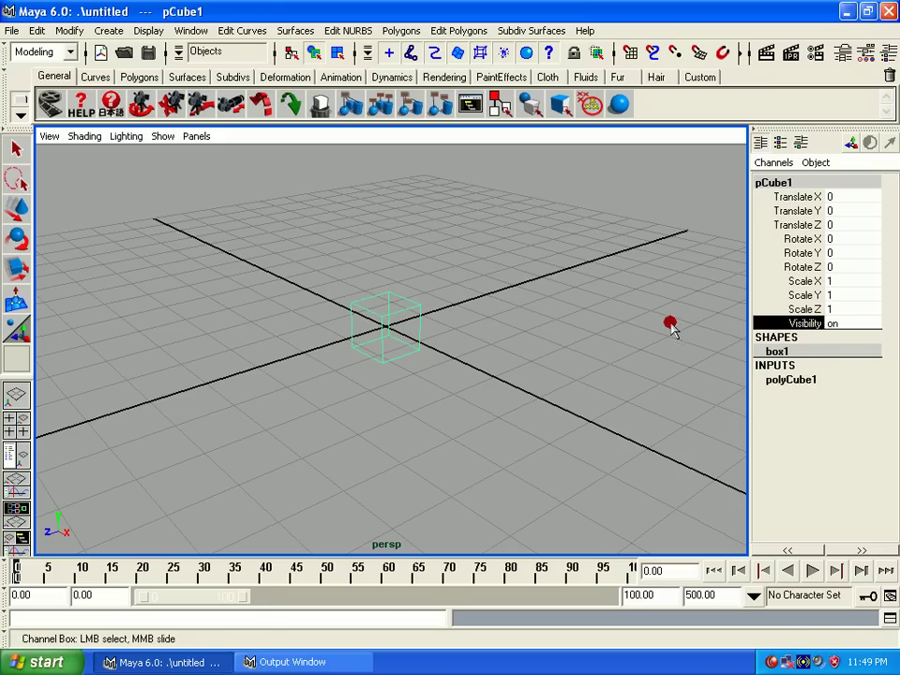
alt+drag(586, 392, 627, 405)
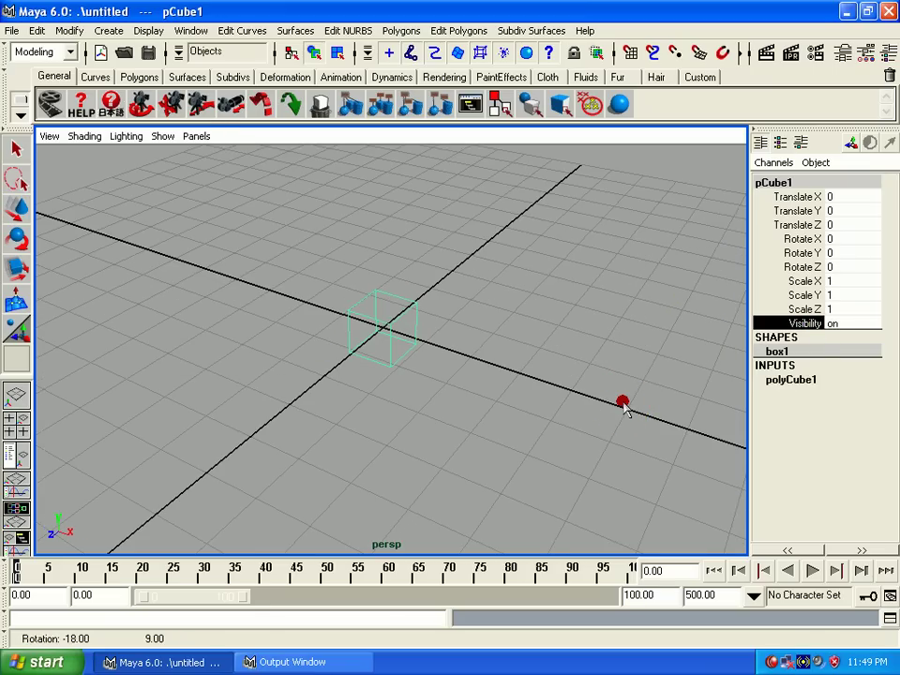
click(844, 323)
text(0)
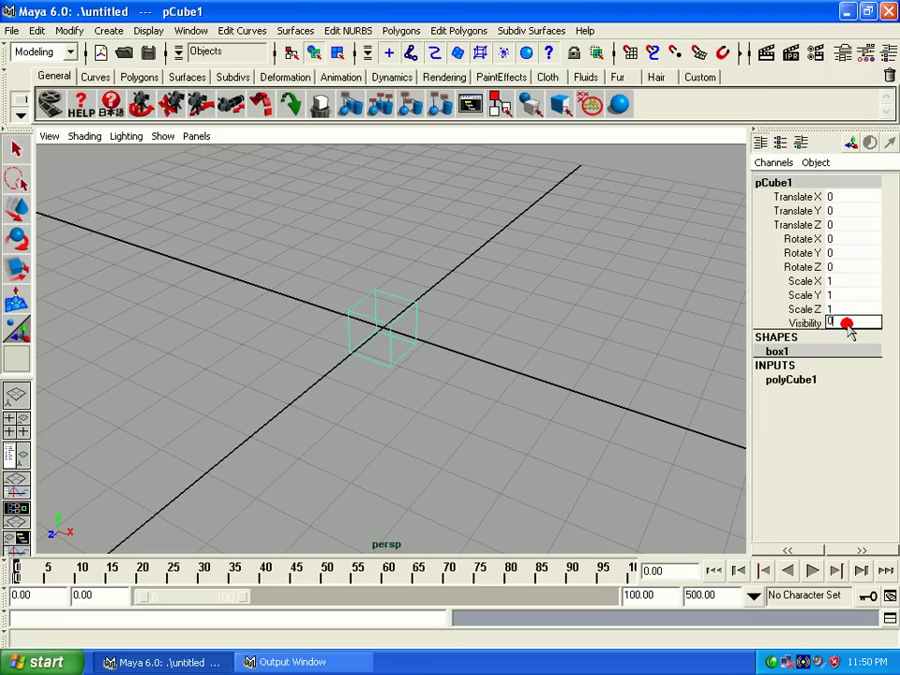
key(Return)
text(on)
key(Return)
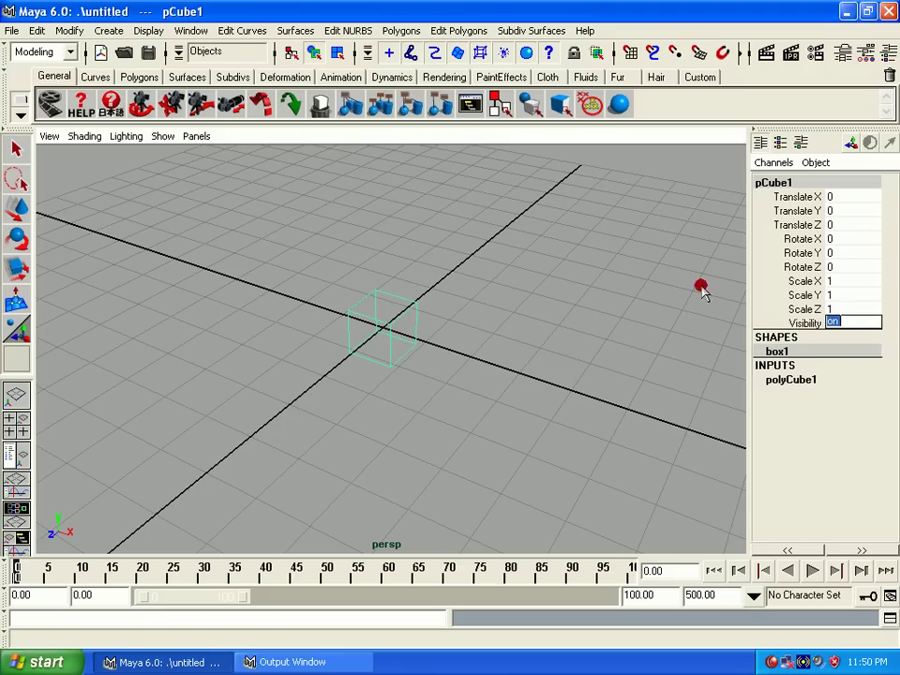
click(580, 264)
Step: Select the cube and reframe the view around it with orbits, zoom and pan
key(w)
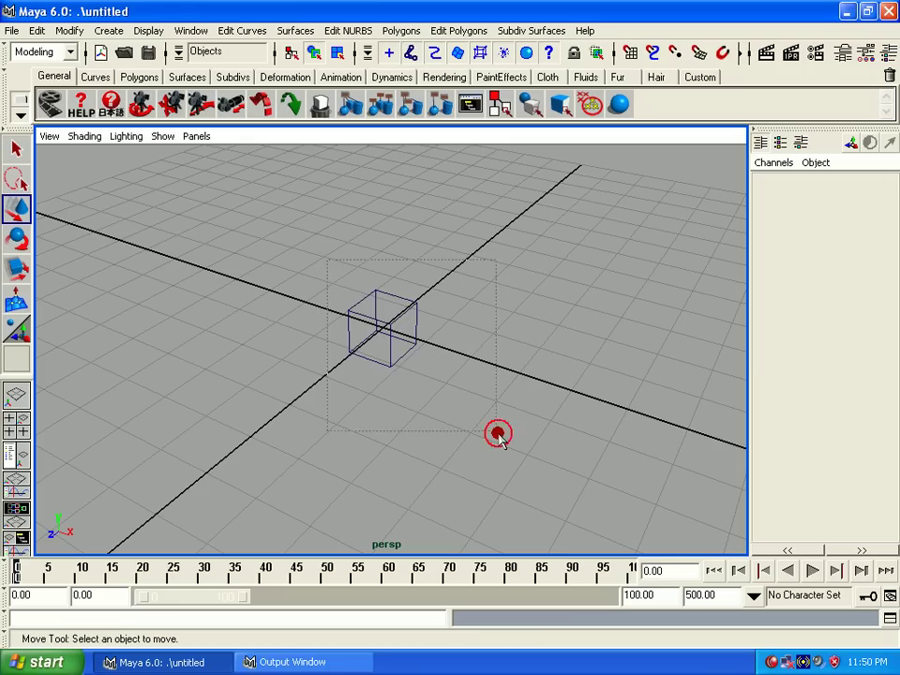
click(382, 328)
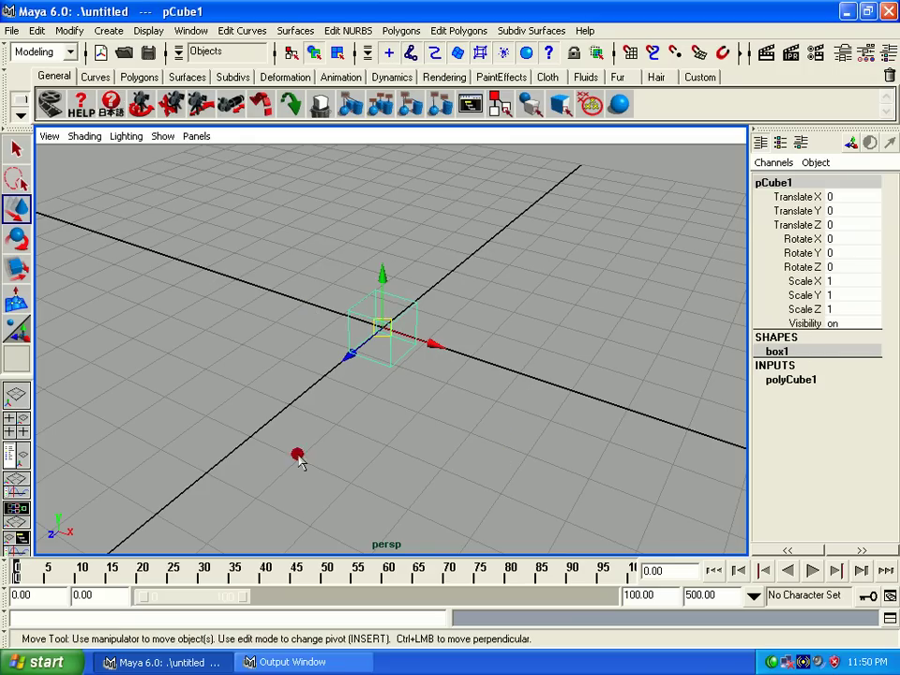
mouse_move(301, 459)
alt+mouse_down()
mouse_move(332, 422)
mouse_move(318, 422)
alt+mouse_up()
alt+right_drag(318, 422, 399, 473)
alt+drag(399, 474, 380, 318)
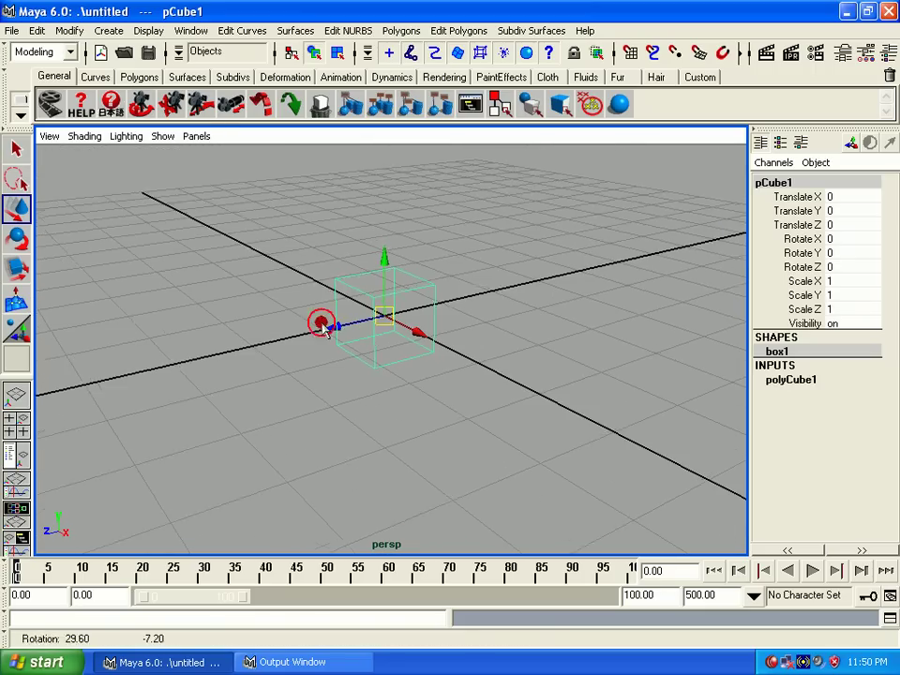
mouse_move(402, 338)
alt+mouse_down()
mouse_move(315, 321)
mouse_move(398, 315)
alt+mouse_up()
mouse_move(447, 378)
alt+mouse_down()
mouse_move(468, 406)
mouse_move(414, 388)
mouse_move(444, 389)
alt+mouse_up()
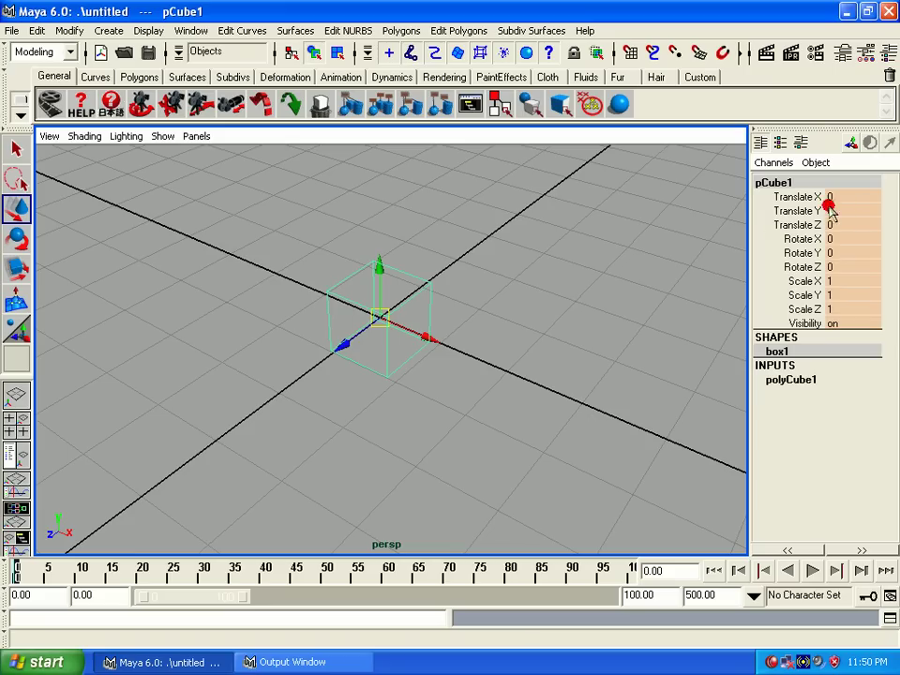
alt+right_drag(422, 392, 337, 246)
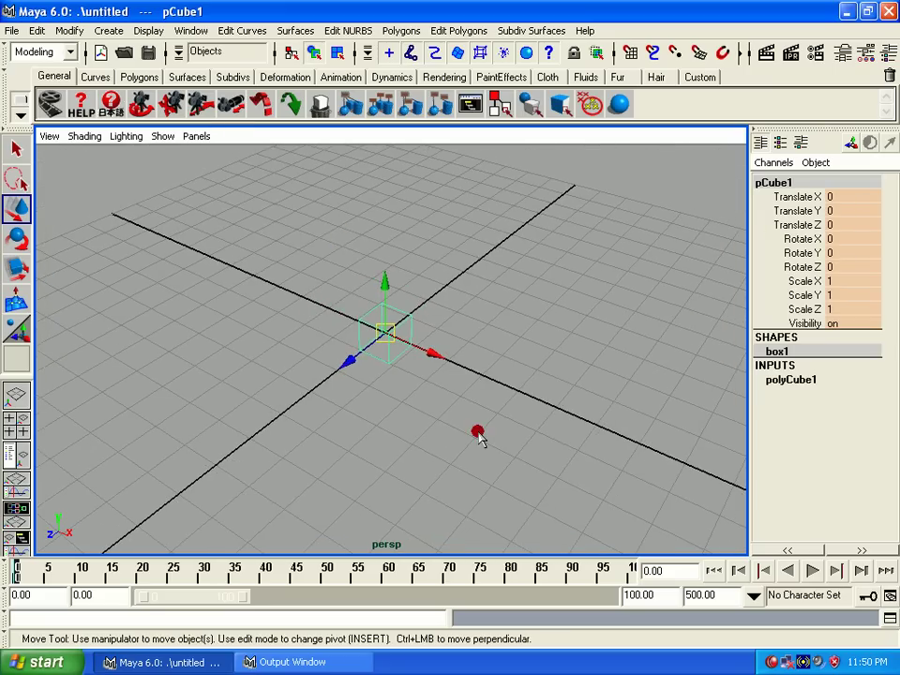
alt+middle_drag(478, 432, 424, 371)
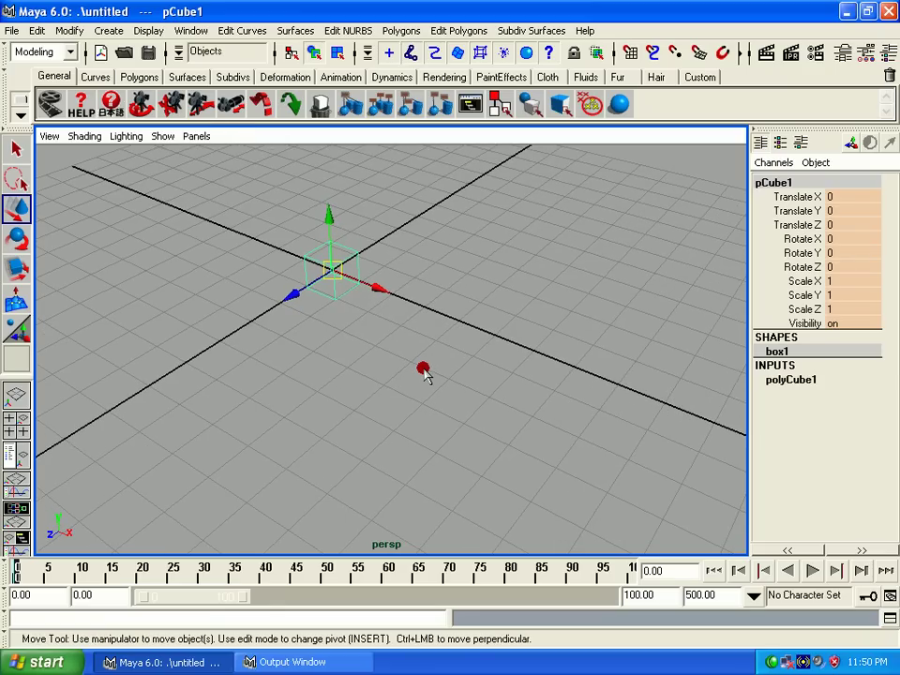
Step: At frame 6, move the cube along X to 4.472 and key it
drag(382, 293, 518, 346)
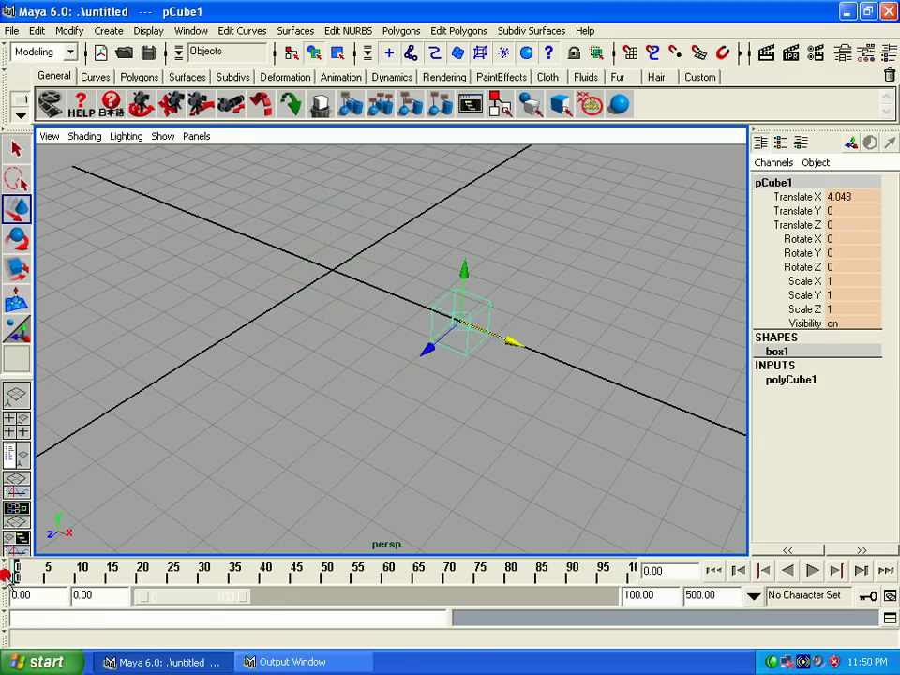
drag(19, 574, 52, 572)
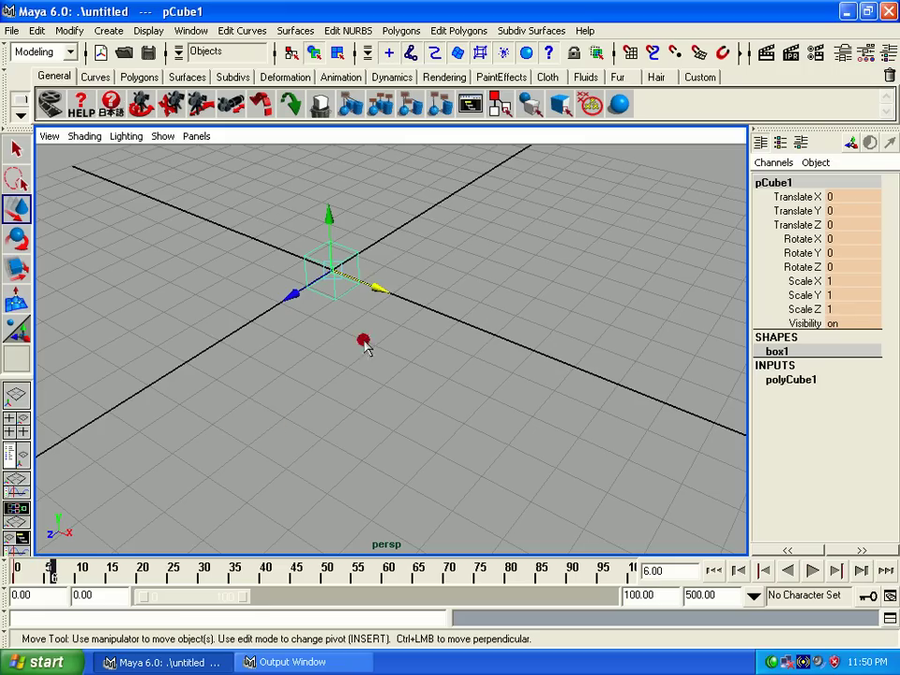
drag(378, 291, 529, 352)
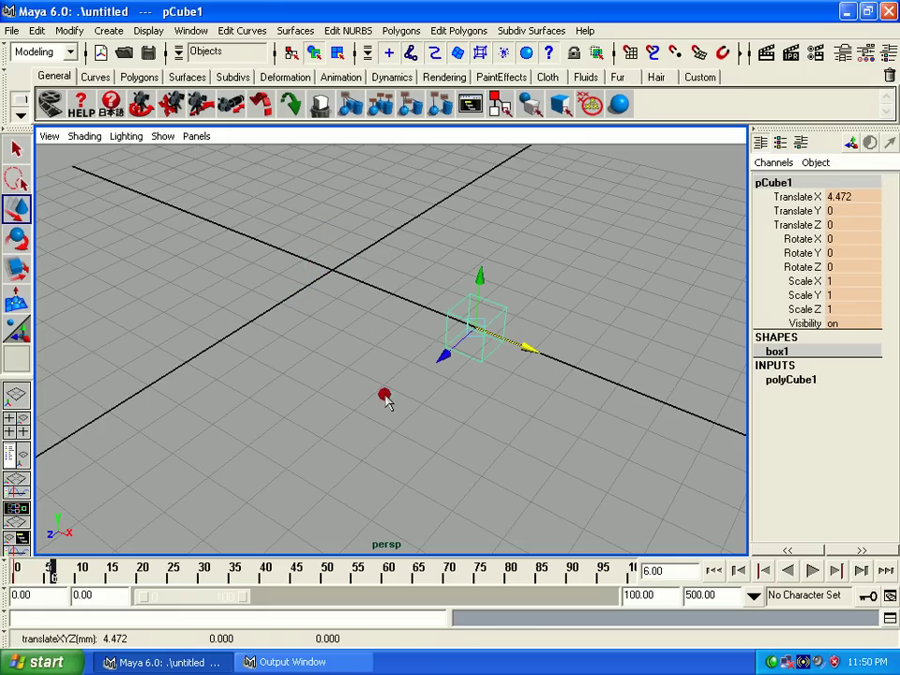
key(s)
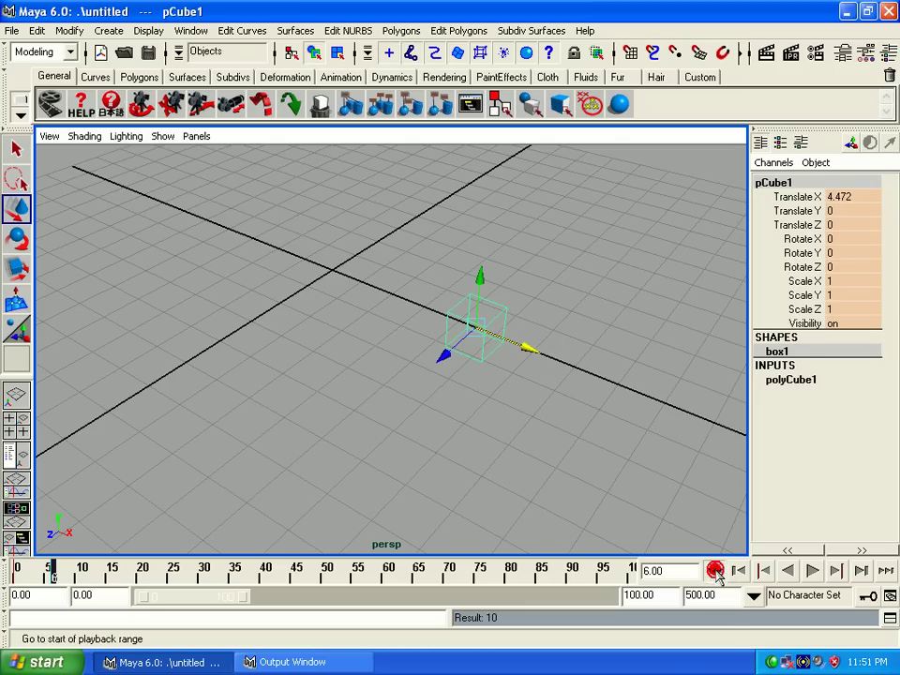
Step: Rewind, play the animation back, and stop it
click(714, 571)
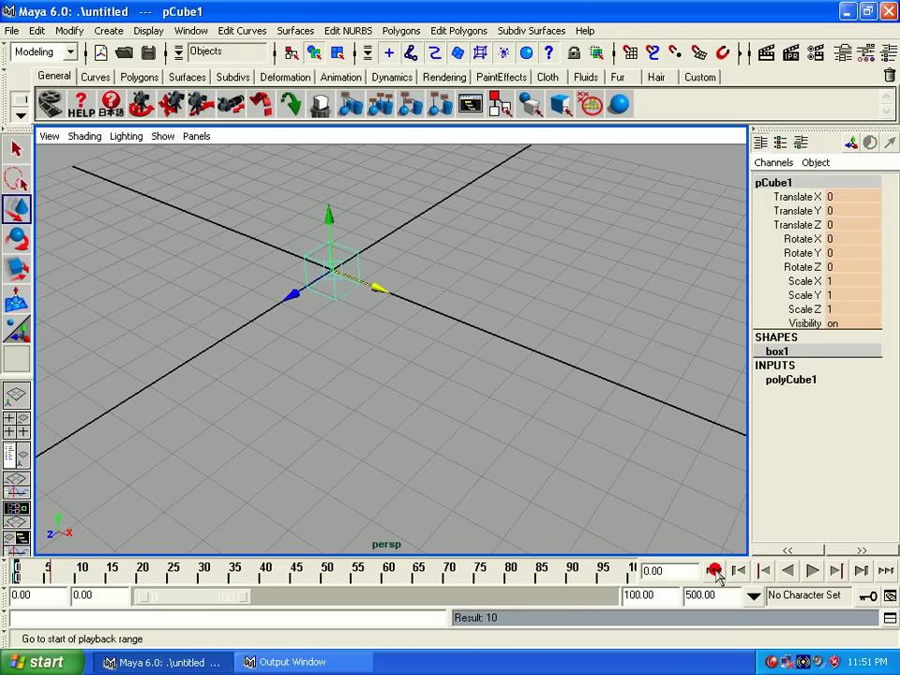
click(815, 574)
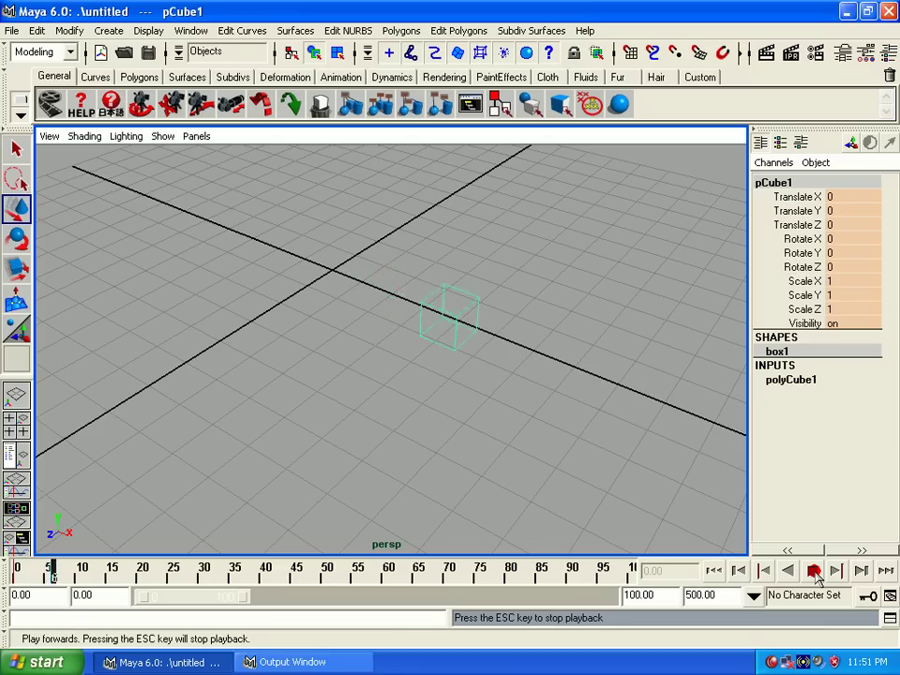
click(815, 574)
drag(793, 197, 799, 324)
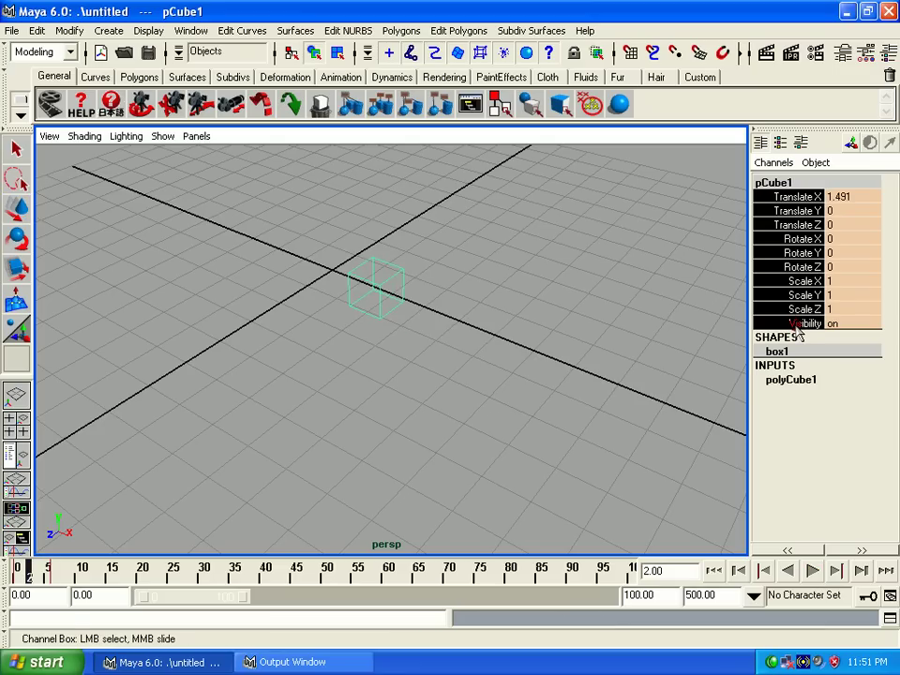
Step: Break Connections on the cube's selected channels to remove its keys, then reselect it
click(800, 185)
right_click(804, 198)
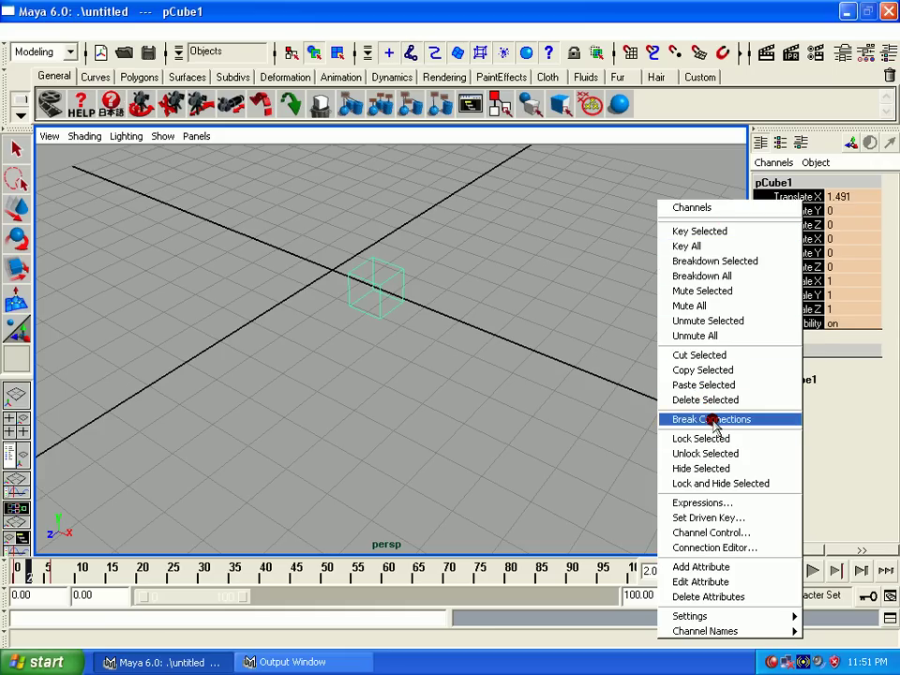
click(702, 369)
right_click(800, 199)
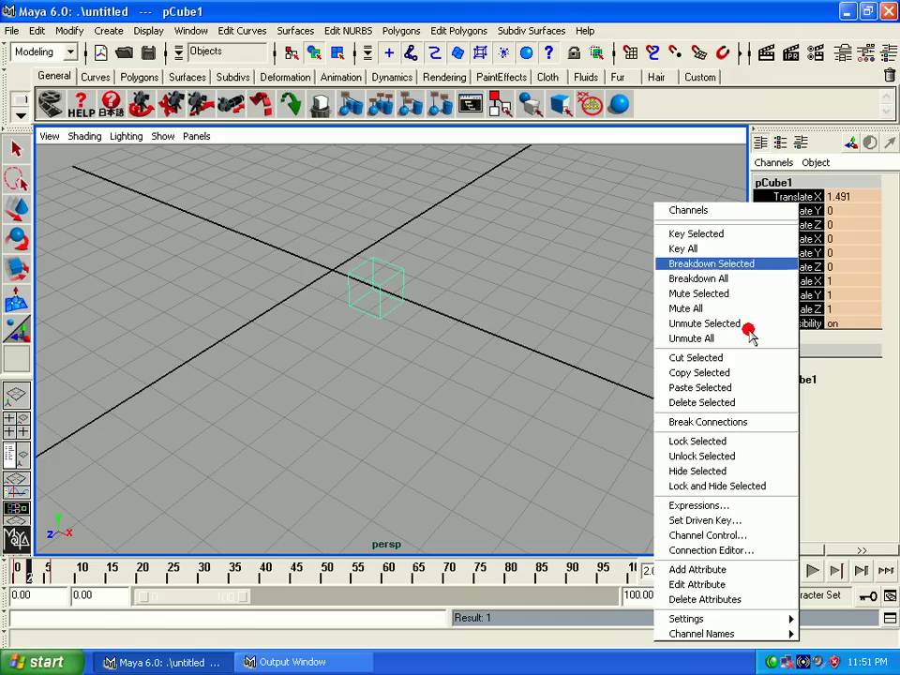
click(719, 422)
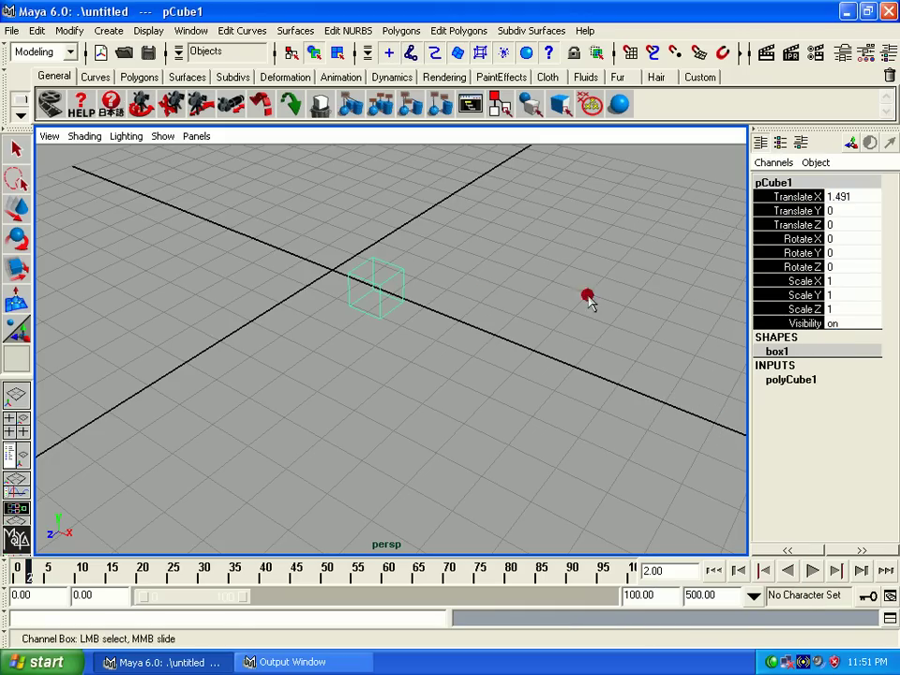
key(w)
click(526, 297)
key(ctrl+z)
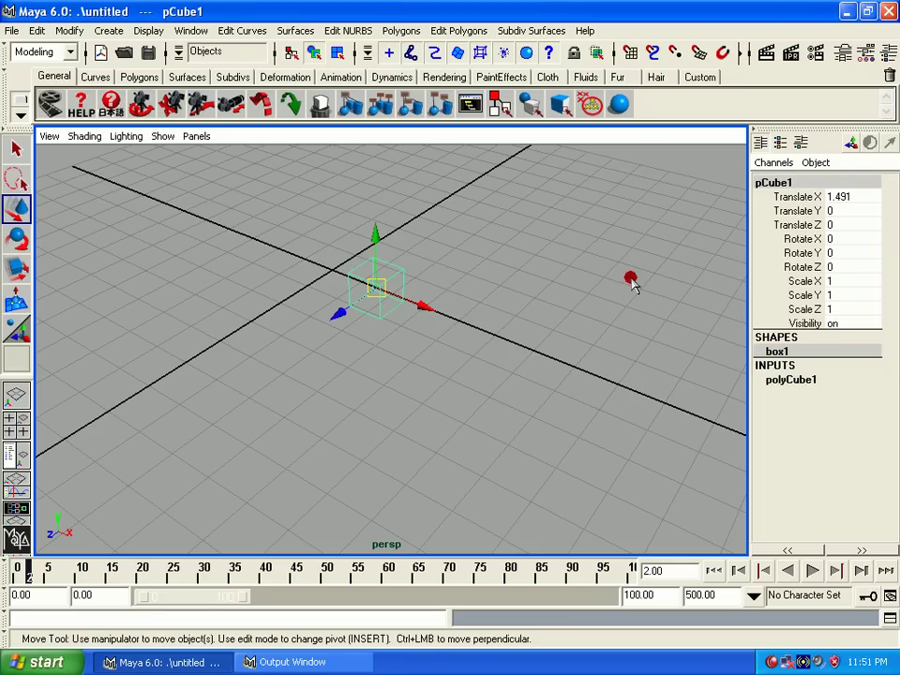
Step: Set Translate X to 0 and key it with Key Selected
double_click(842, 196)
text(0)
key(Return)
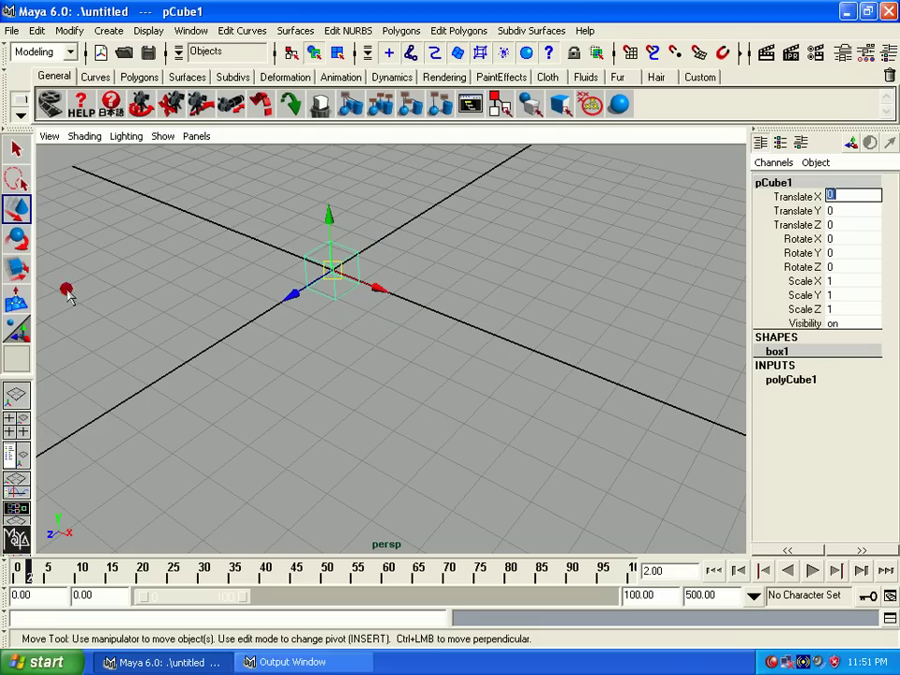
click(376, 288)
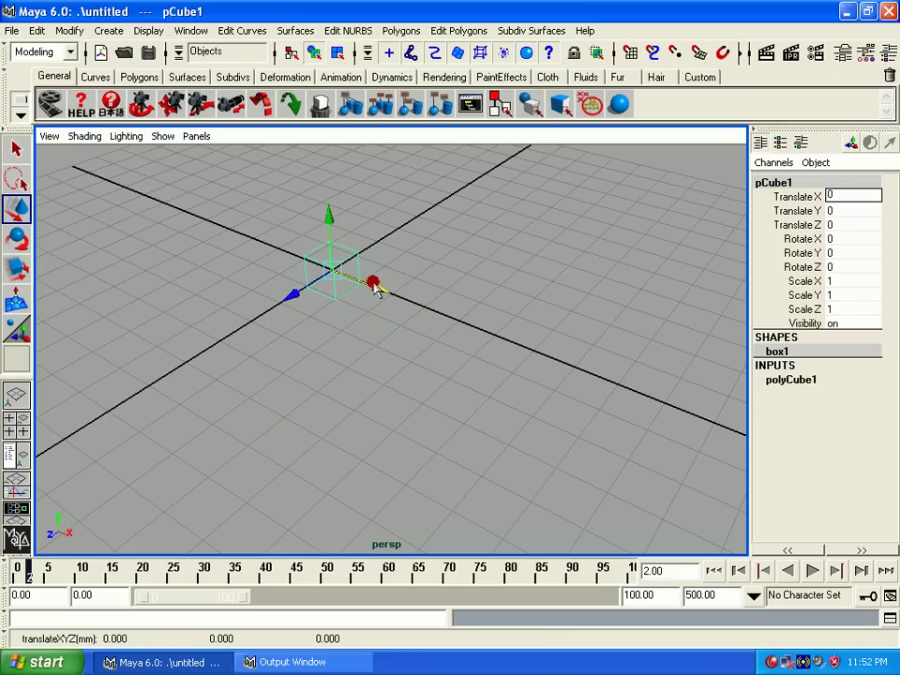
right_click(784, 198)
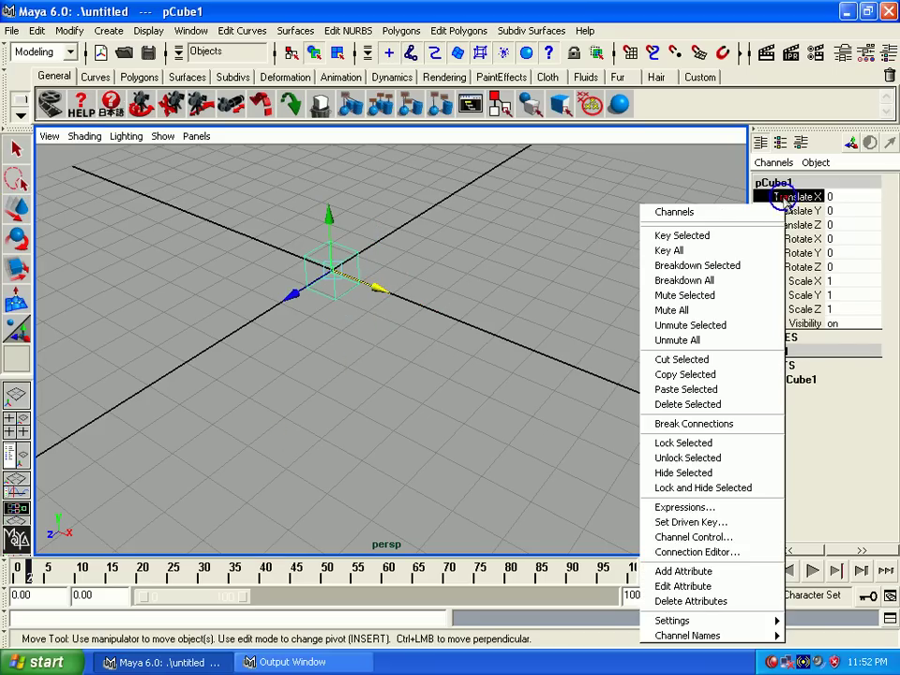
click(685, 237)
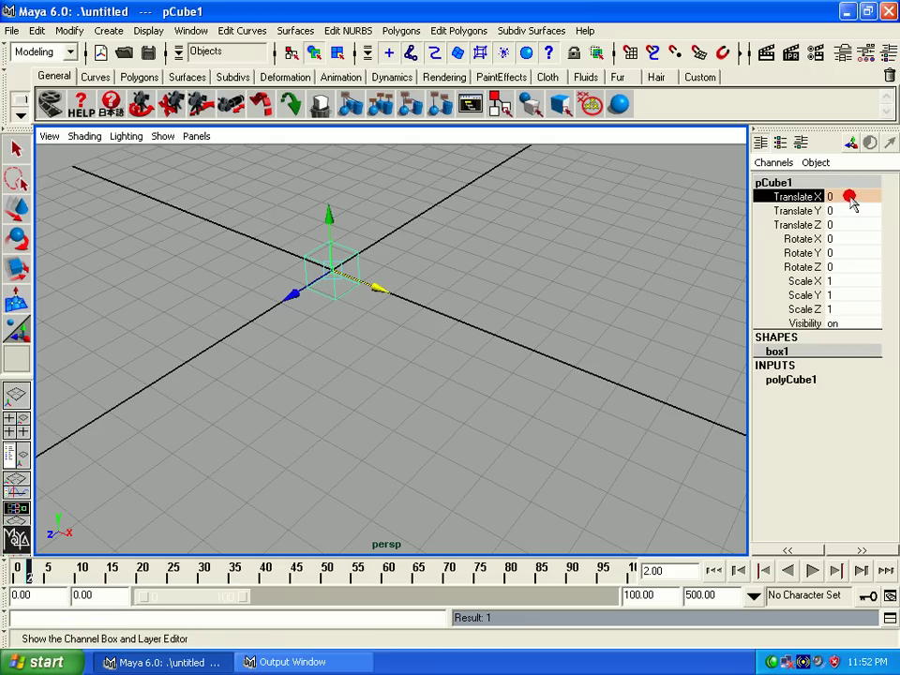
Step: At frame 14, move the cube to Translate X 2.994 and key it
drag(371, 287, 498, 338)
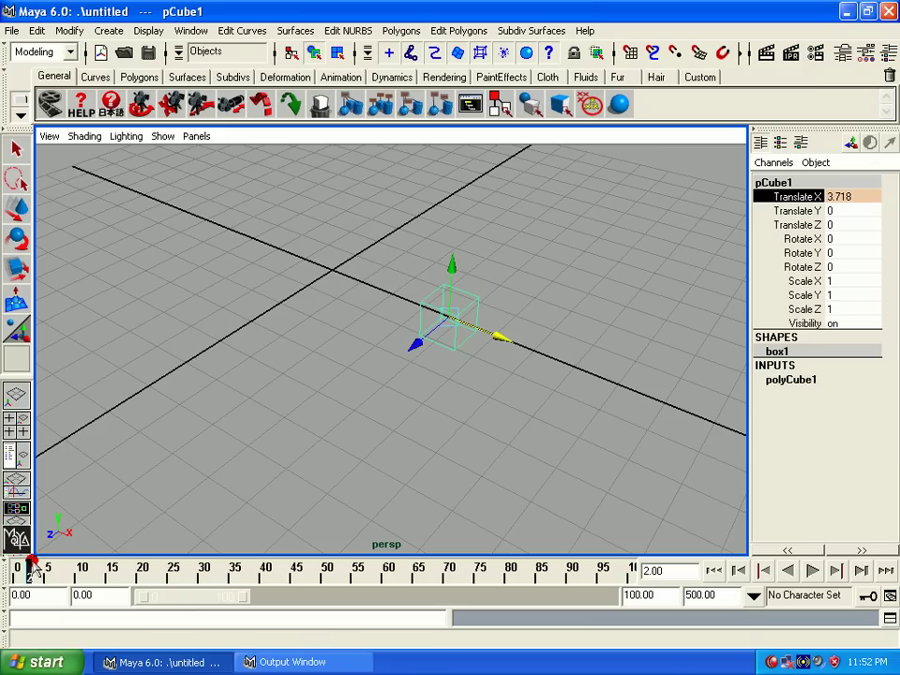
drag(31, 564, 106, 563)
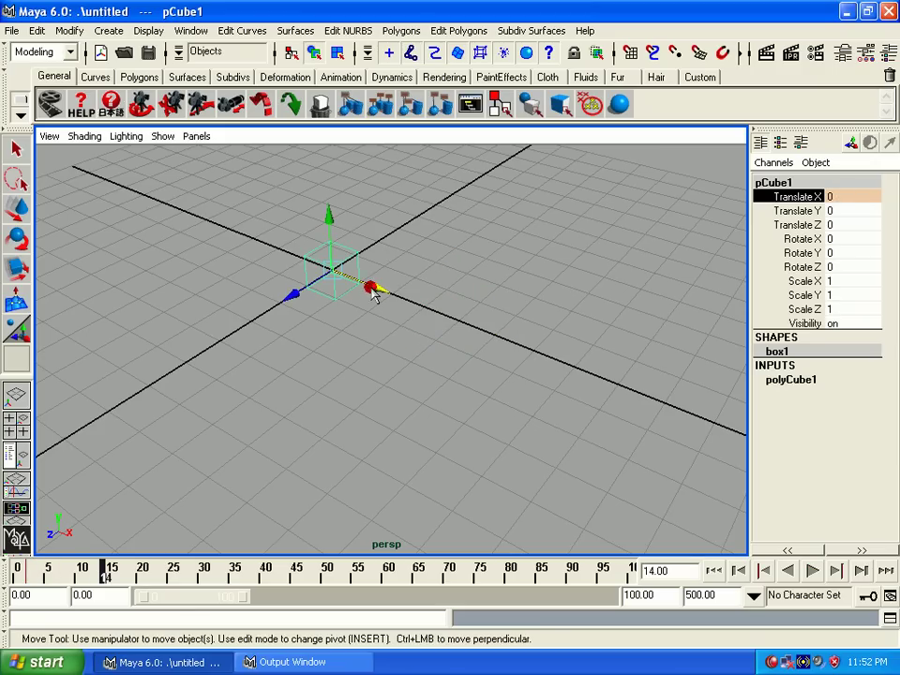
drag(372, 294, 469, 342)
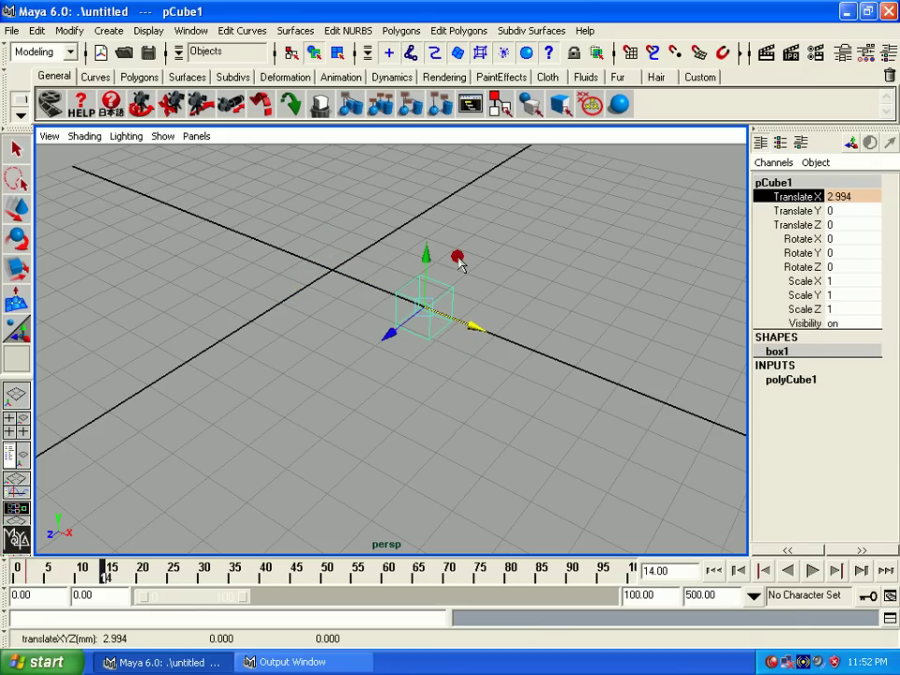
right_click(767, 196)
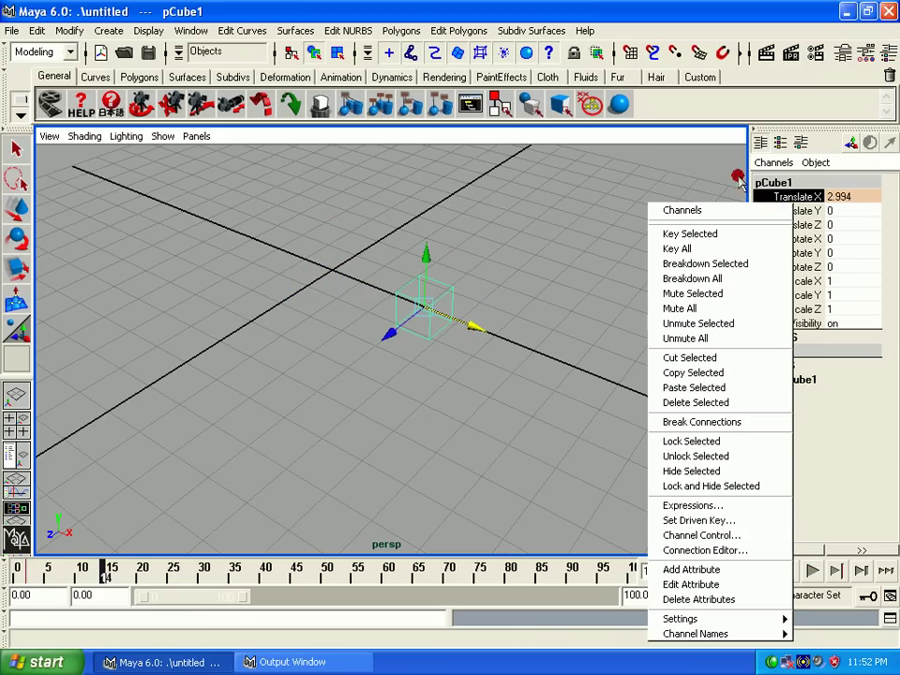
click(702, 235)
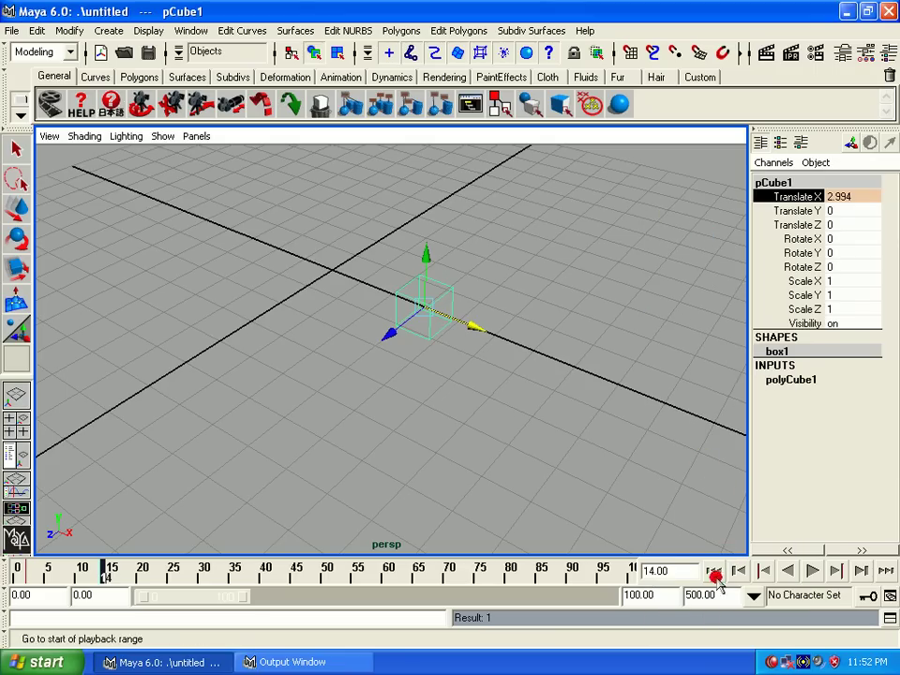
Step: Rewind and play the new animation, then stop playback
click(724, 568)
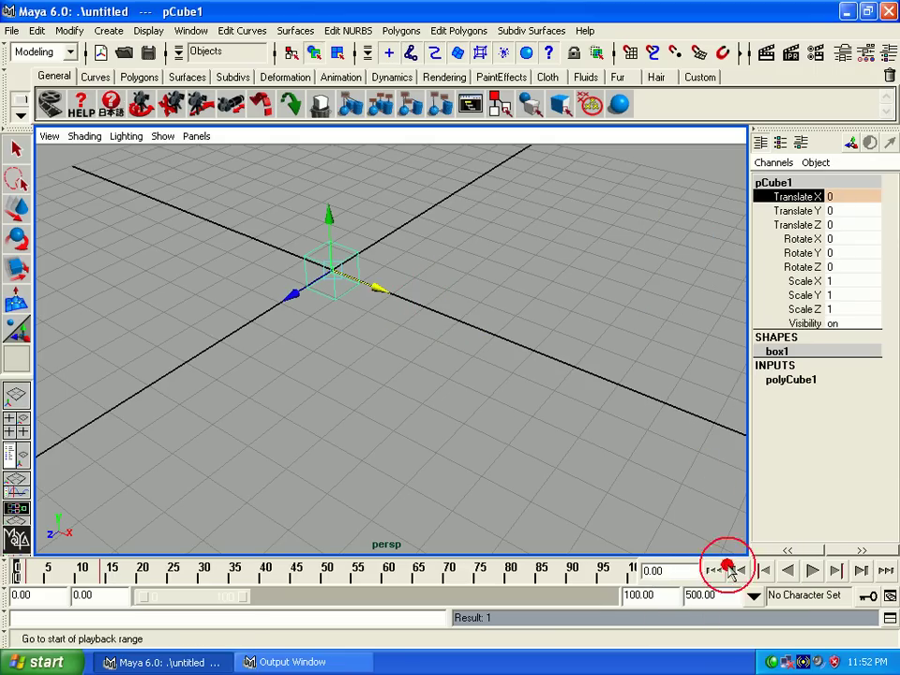
click(815, 572)
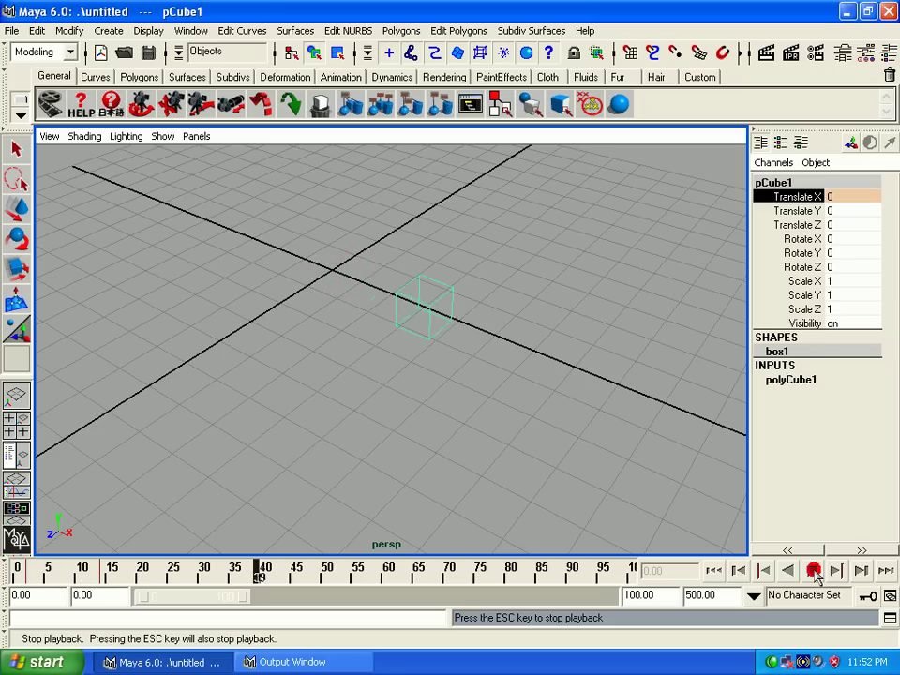
click(808, 574)
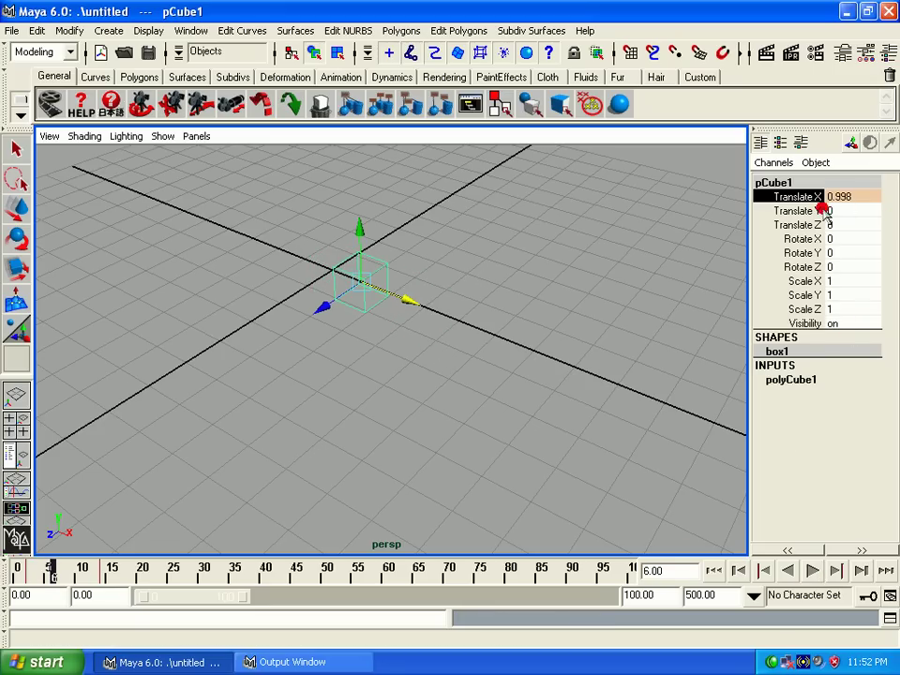
right_drag(775, 198, 728, 206)
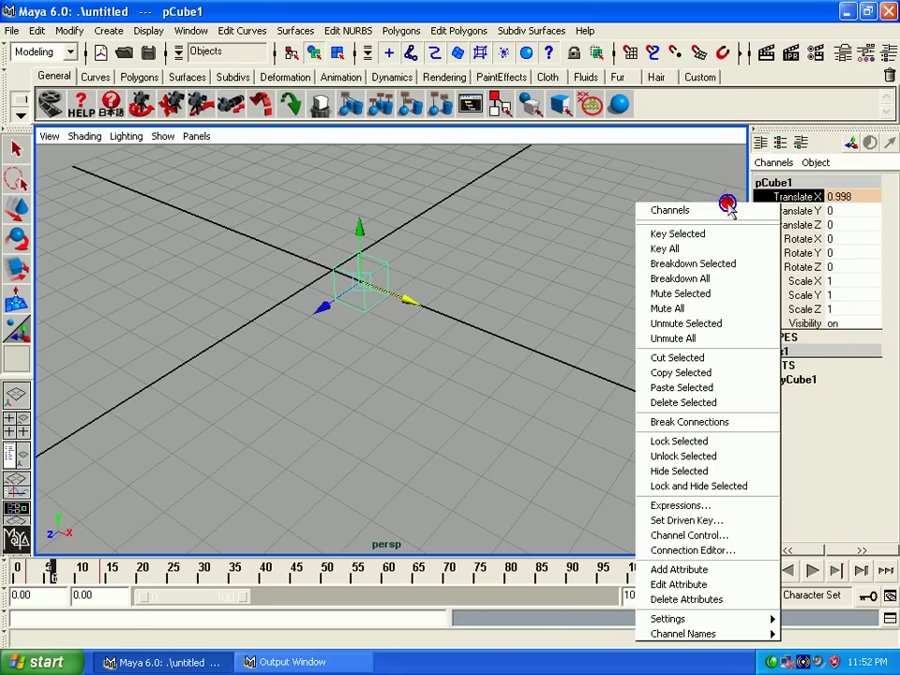
Step: Break the Translate X animation connection and set Translate X to 0
click(684, 423)
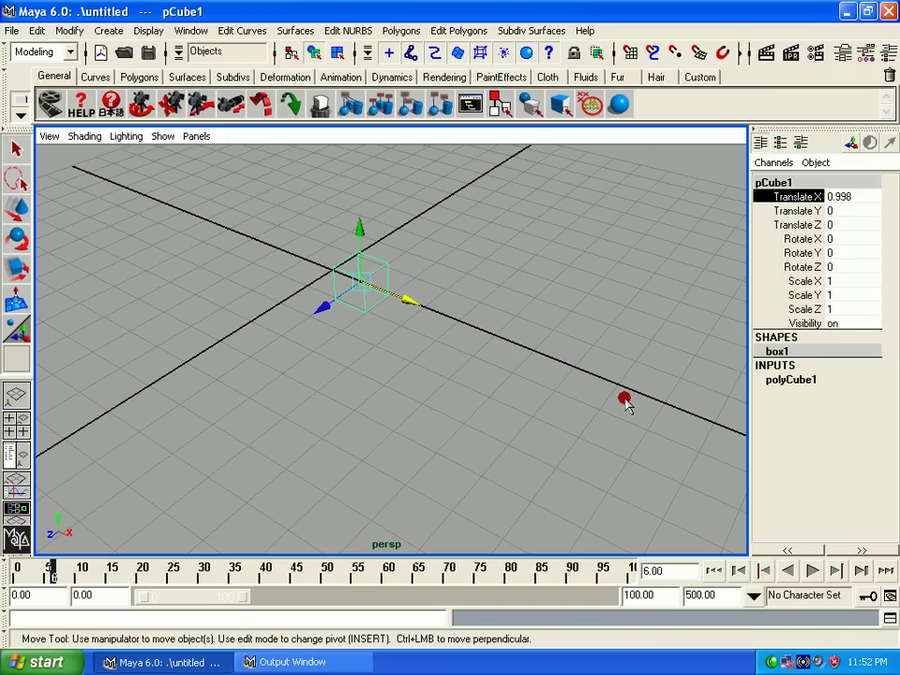
click(869, 194)
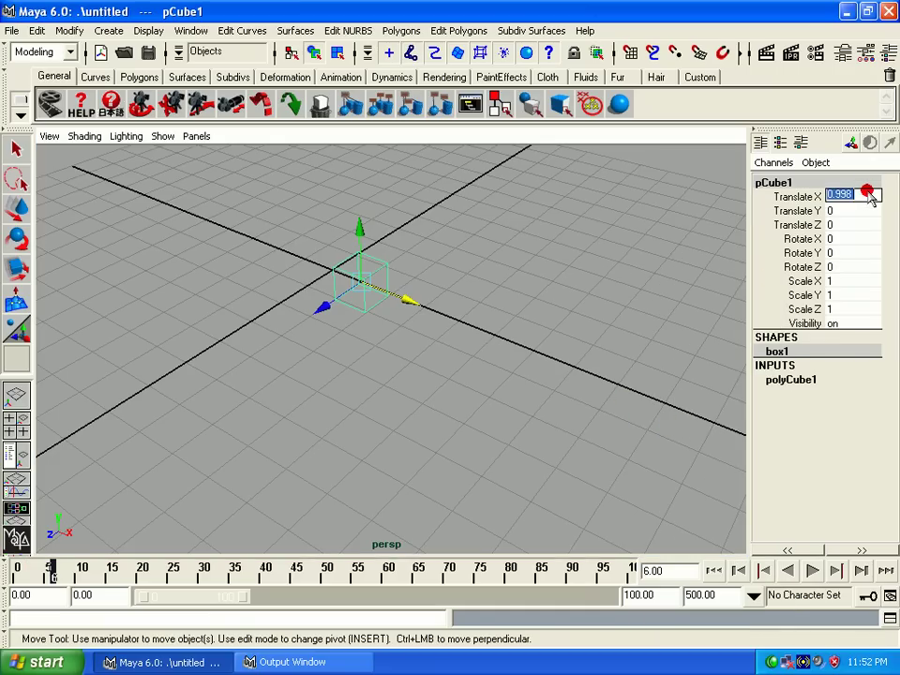
text(0)
key(Return)
Step: Reselect the cube and move it along X to Translate X 5.987
click(430, 340)
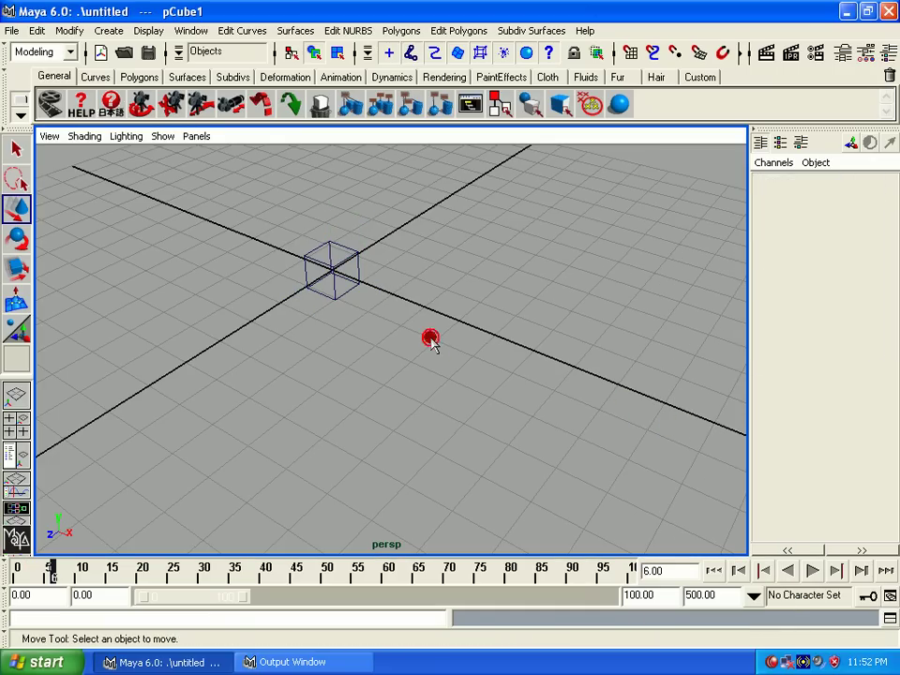
drag(231, 208, 447, 337)
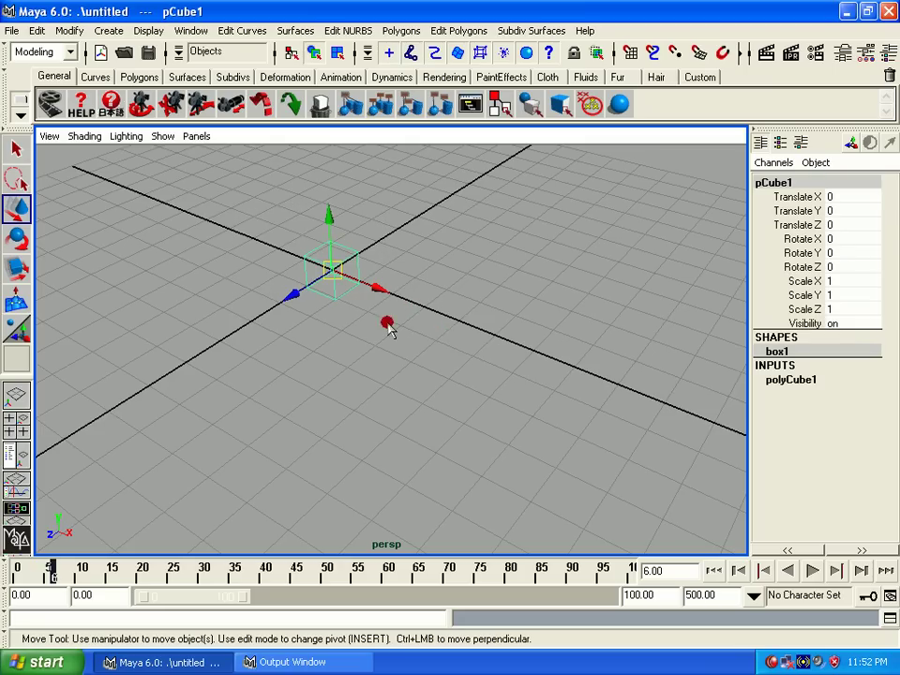
mouse_move(382, 294)
mouse_down()
mouse_move(632, 388)
mouse_move(607, 376)
mouse_up()
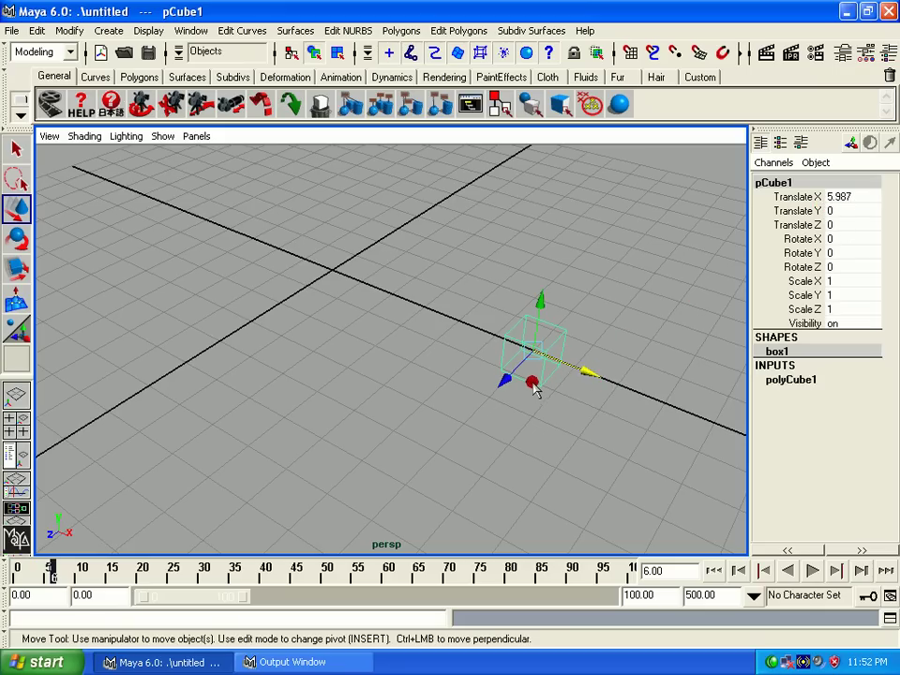
mouse_move(535, 390)
alt+mouse_down()
mouse_move(386, 332)
mouse_move(229, 382)
mouse_move(454, 357)
mouse_move(538, 336)
mouse_move(556, 388)
alt+mouse_up()
mouse_move(556, 388)
alt+right_down()
mouse_move(513, 424)
mouse_move(482, 421)
alt+right_up()
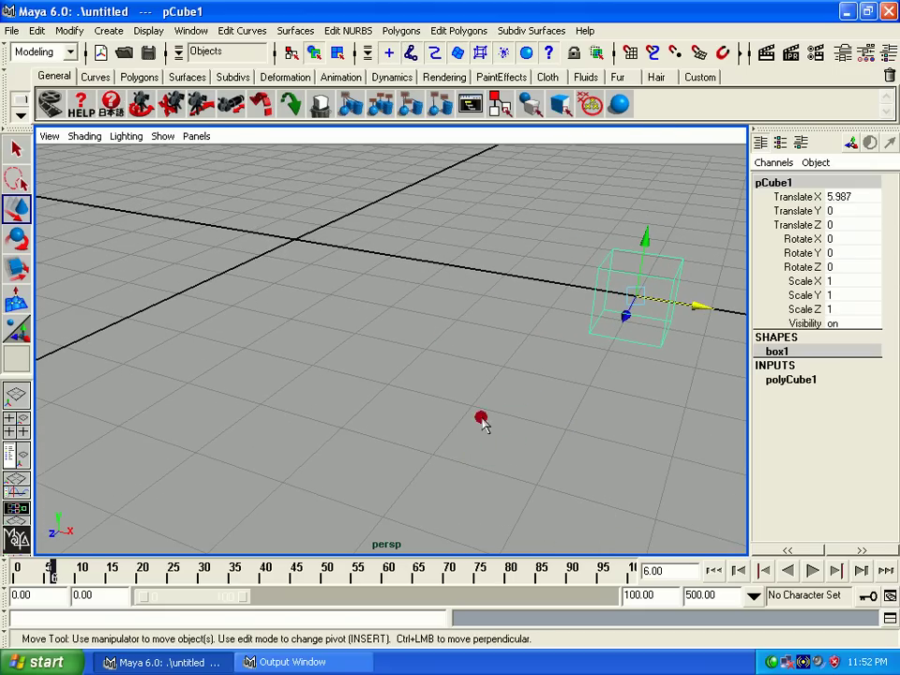
mouse_move(748, 317)
alt+middle_down()
mouse_move(676, 355)
mouse_move(514, 327)
alt+middle_up()
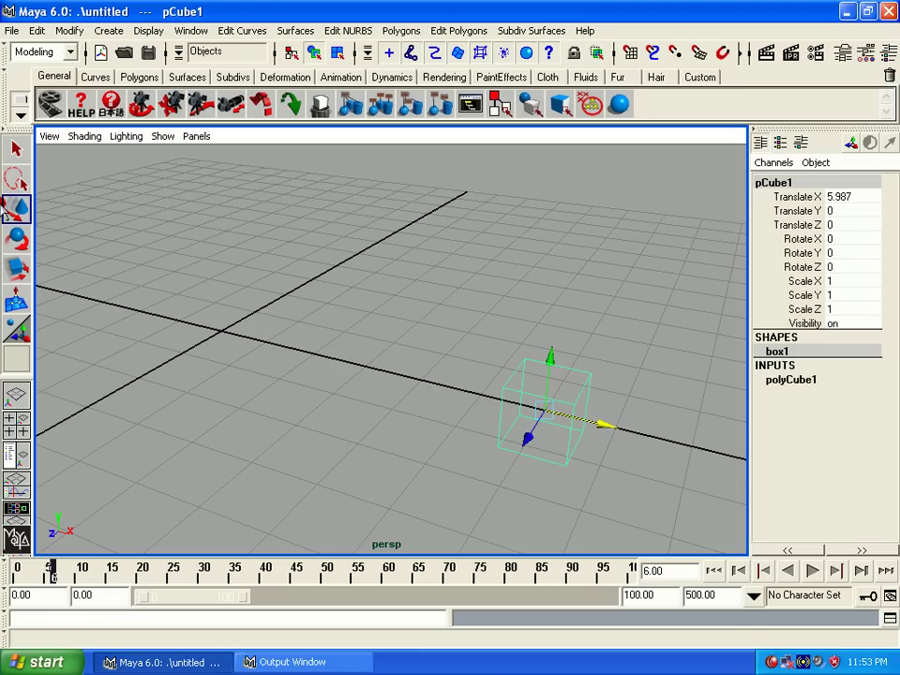
Step: Freeze the cube's translate, rotate and scale with the Freeze Transformations options
click(66, 31)
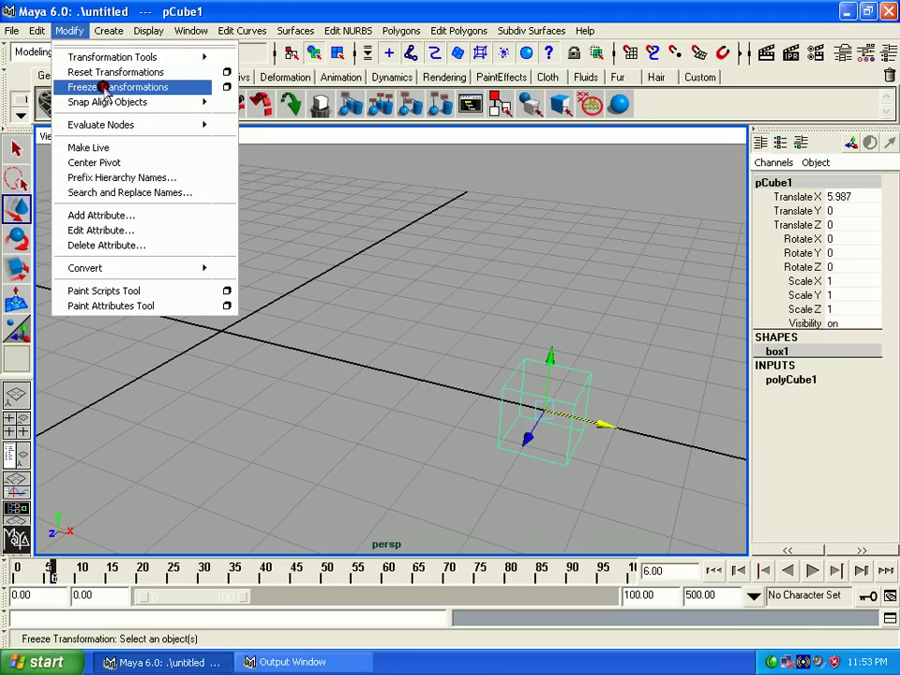
click(227, 87)
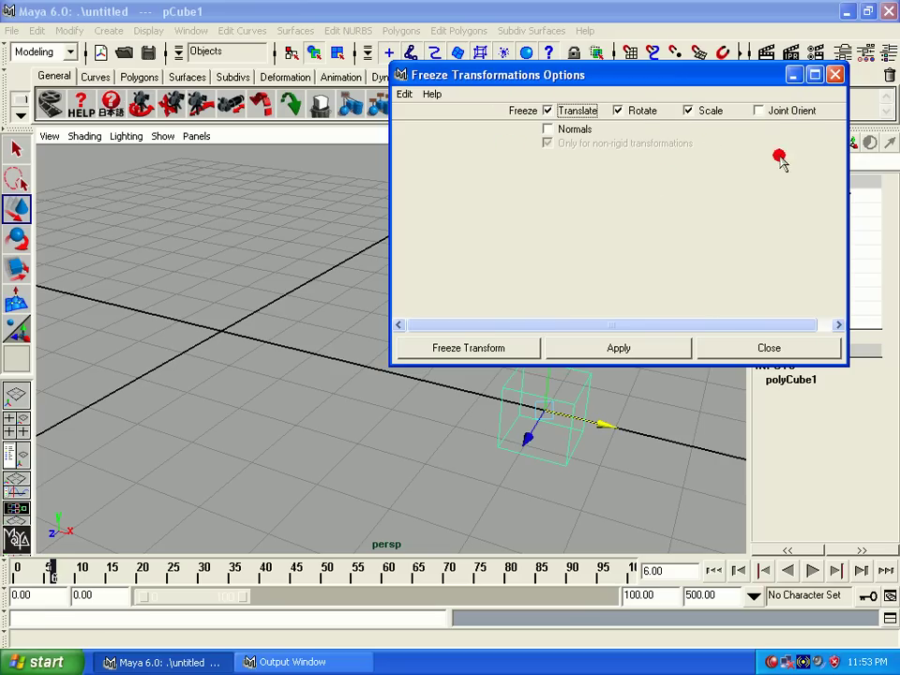
click(685, 352)
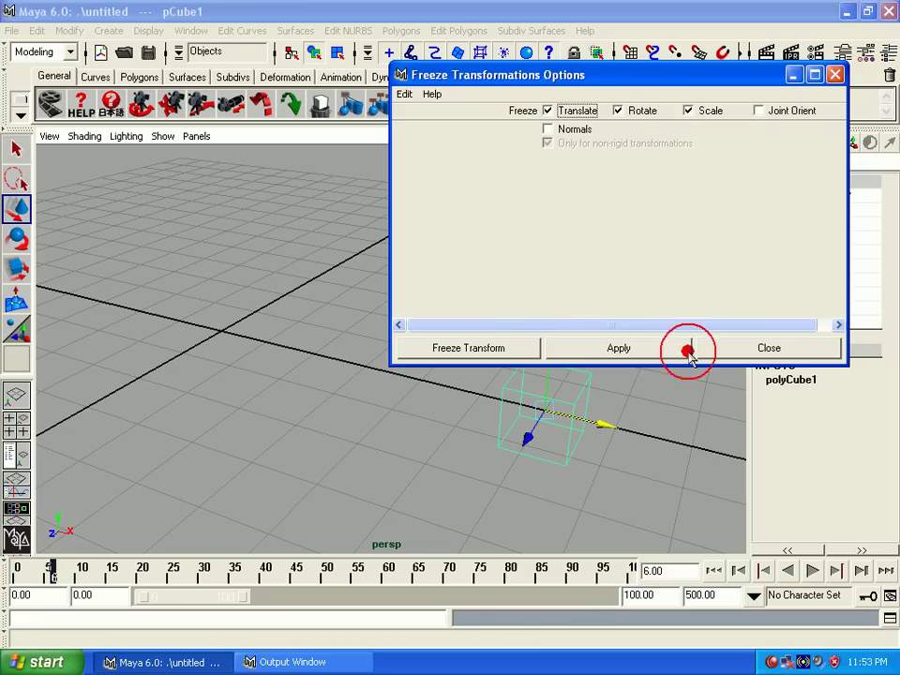
click(753, 347)
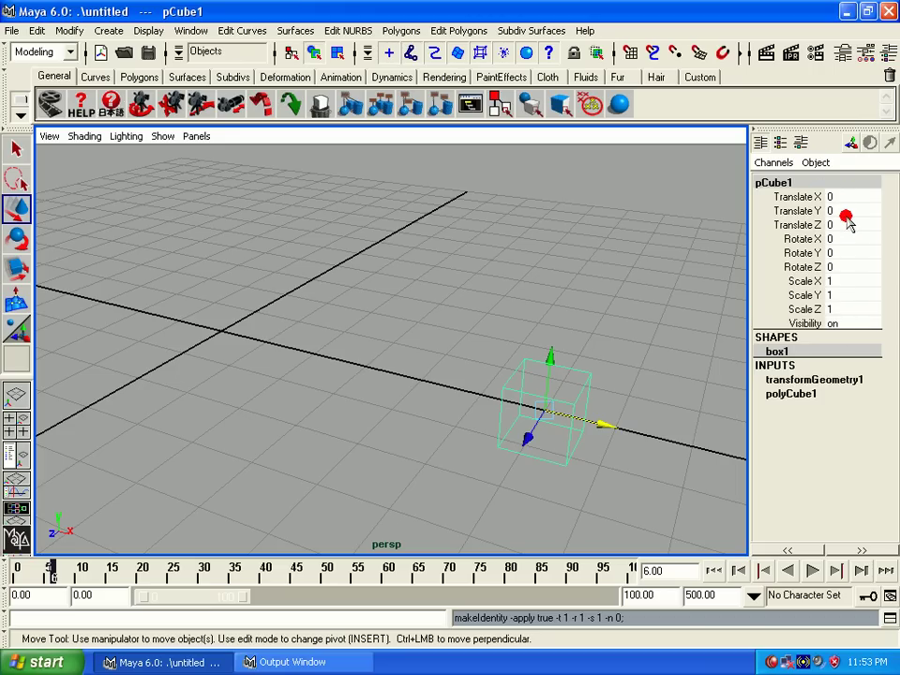
Step: Reset the cube's transformations, then delete pCube1 to empty the scene
click(68, 30)
click(75, 70)
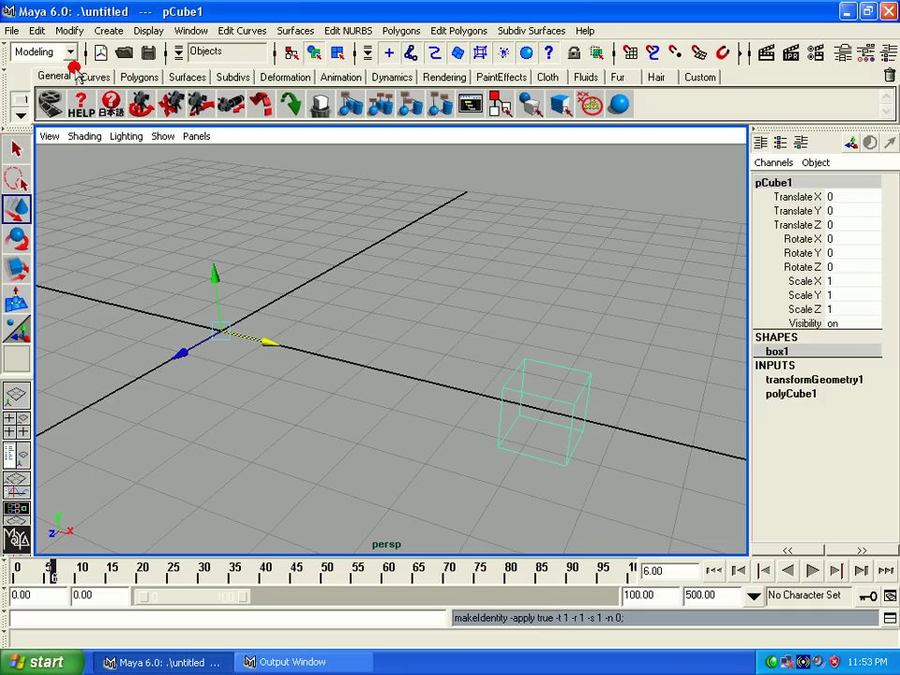
mouse_move(163, 335)
alt+mouse_down()
mouse_move(298, 325)
mouse_move(353, 342)
mouse_move(335, 349)
mouse_move(627, 327)
alt+mouse_up()
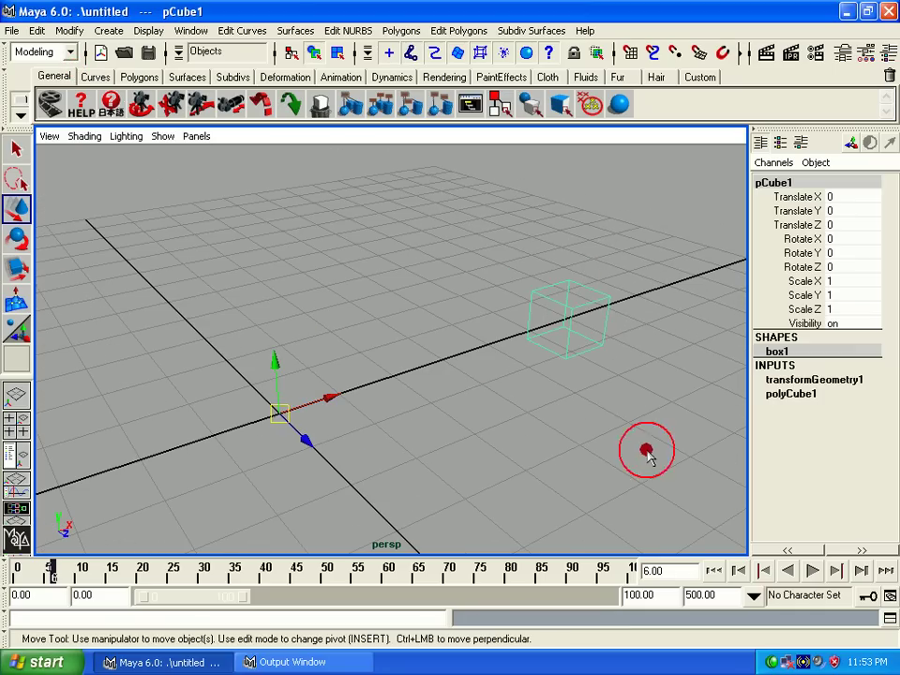
mouse_move(286, 420)
mouse_down()
mouse_move(311, 380)
mouse_move(282, 408)
mouse_up()
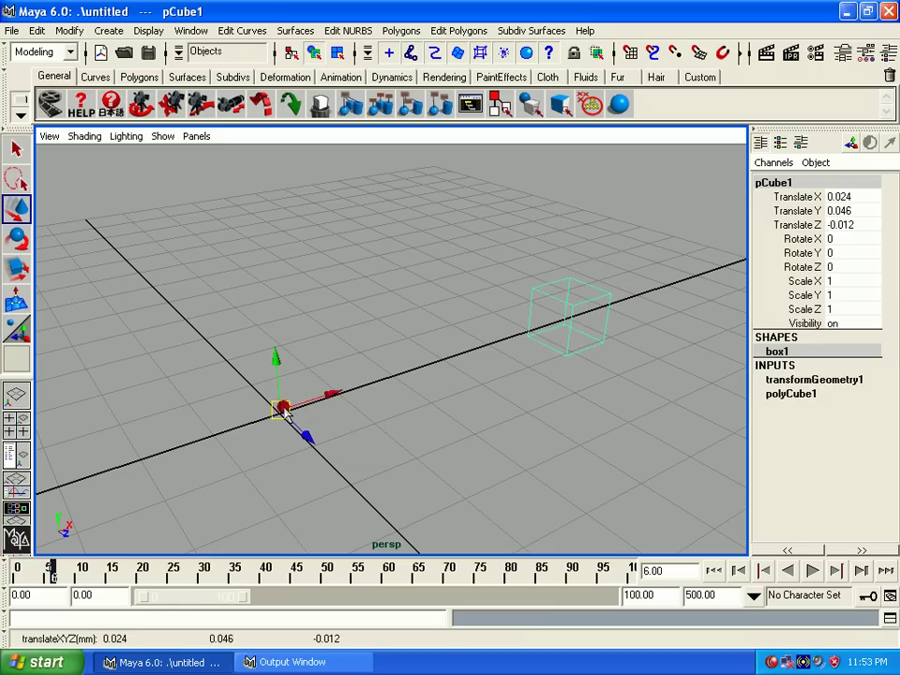
key(z)
key(Delete)
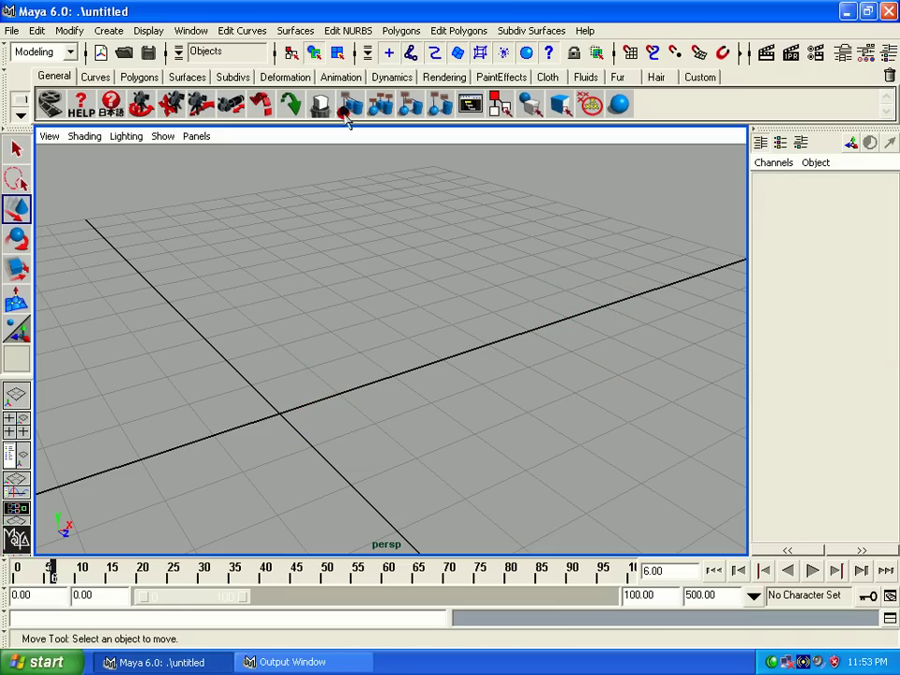
Step: Create a new polygon cube and display it shaded
click(70, 30)
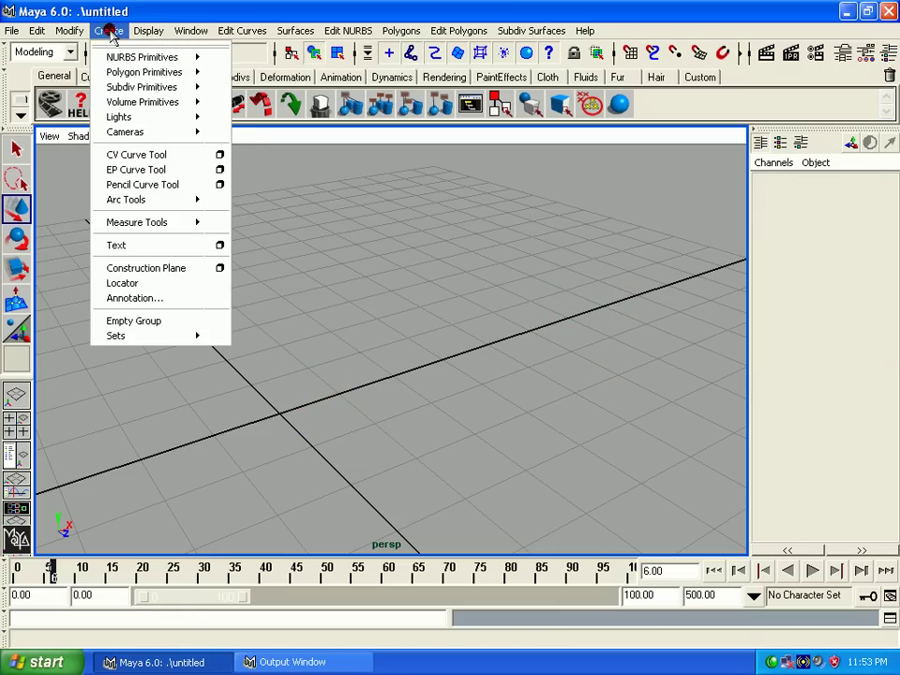
mouse_move(145, 72)
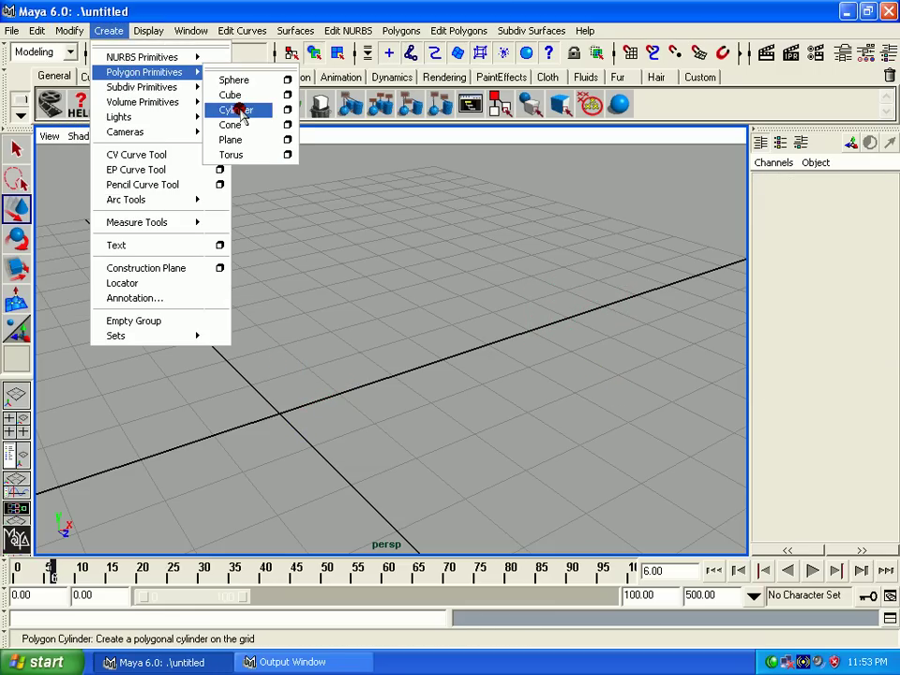
click(235, 95)
alt+drag(396, 394, 441, 234)
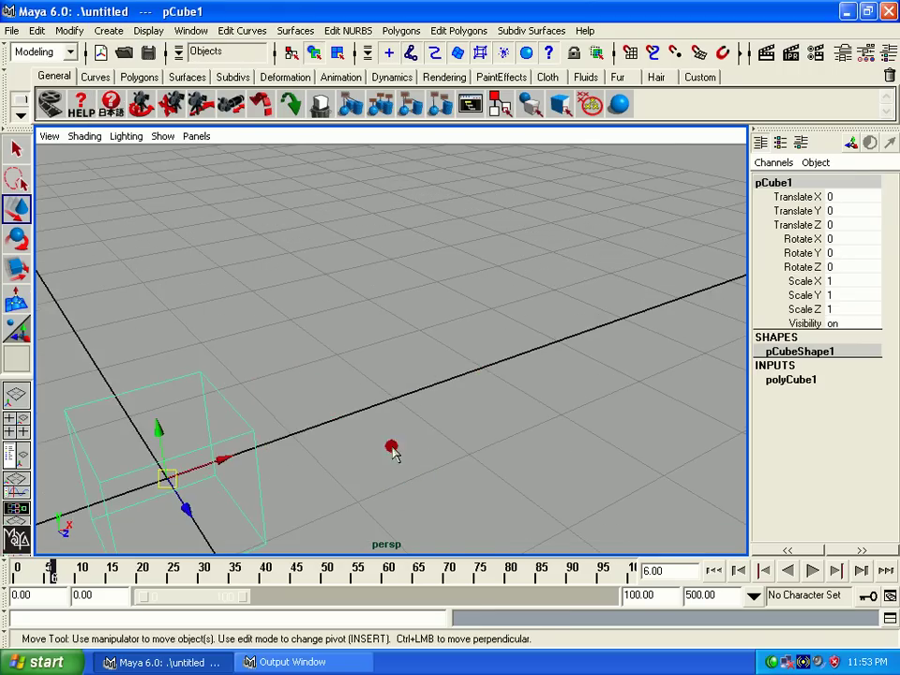
key(5)
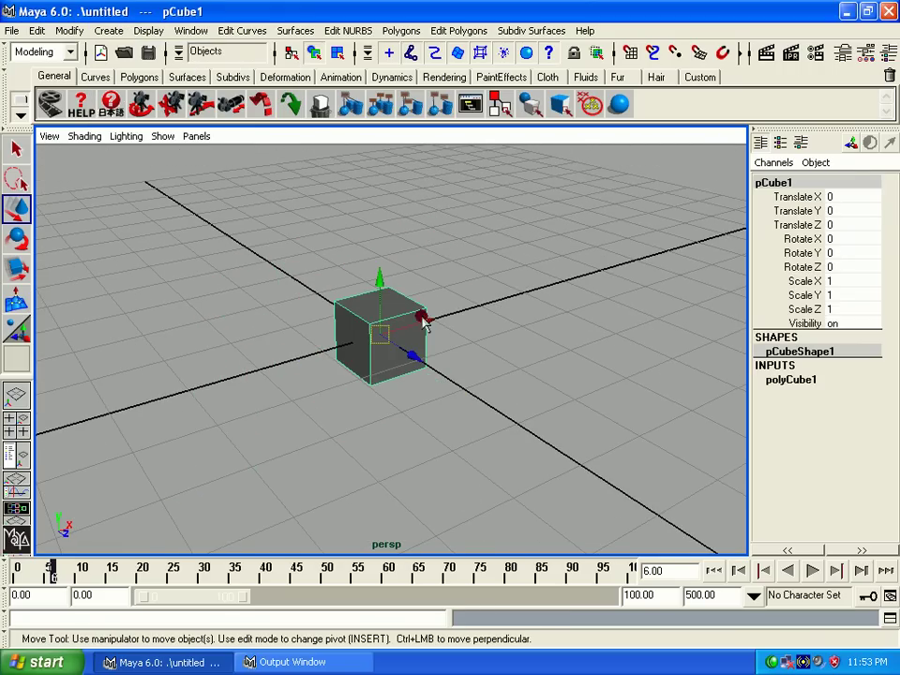
Step: Scale the cube uniformly to 2.6 and move it to Translate X 5.885
mouse_move(418, 315)
alt+mouse_down()
mouse_move(396, 452)
mouse_move(379, 367)
mouse_move(462, 301)
mouse_move(403, 352)
mouse_move(410, 340)
mouse_move(672, 277)
alt+mouse_up()
key(r)
key(w)
alt+right_drag(672, 277, 437, 324)
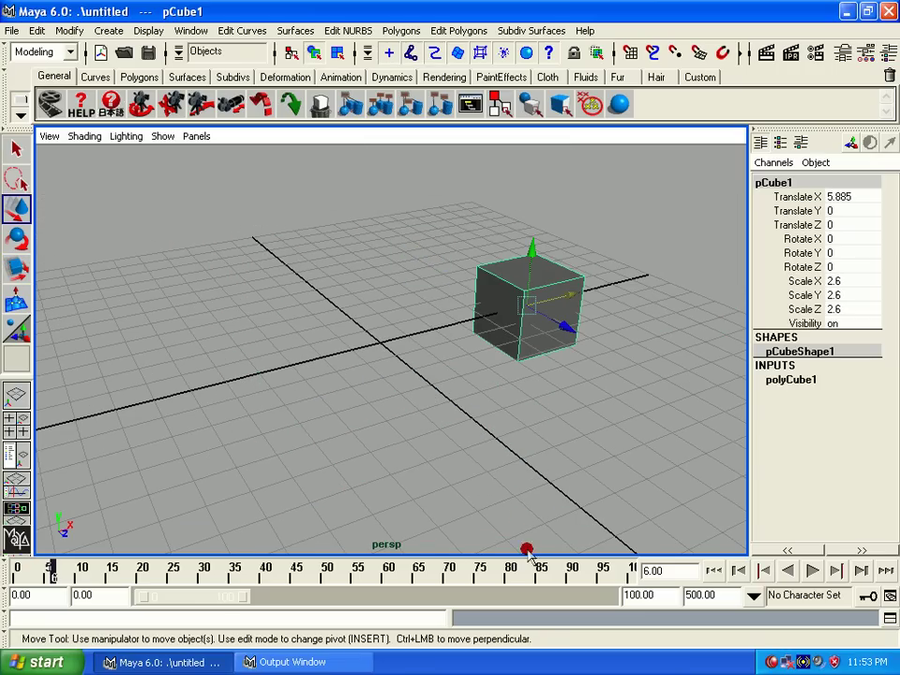
click(69, 30)
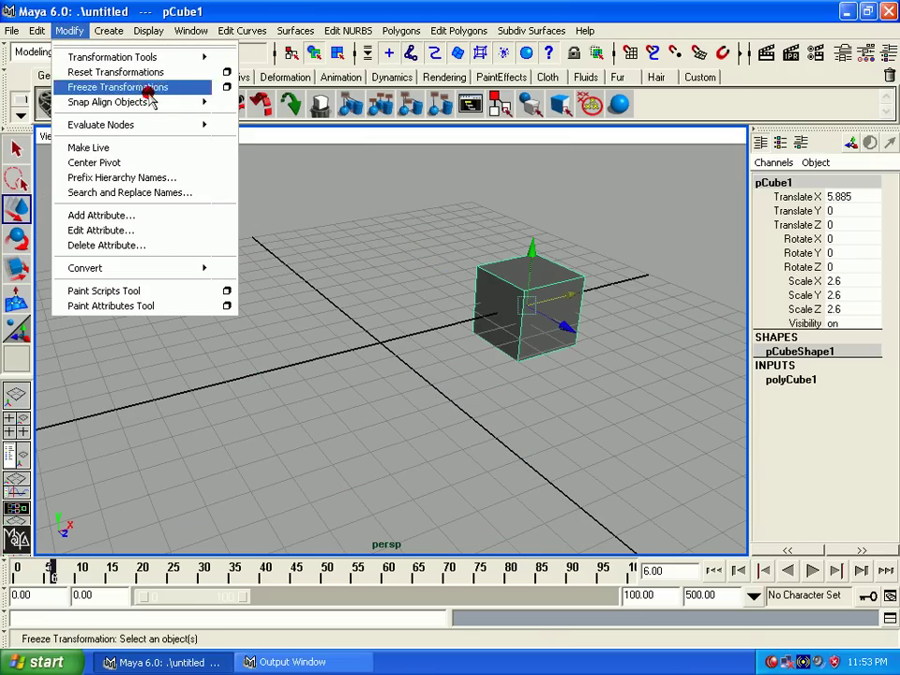
Step: Reset the cube to the origin at scale 1 using the Reset Transformations options
click(226, 72)
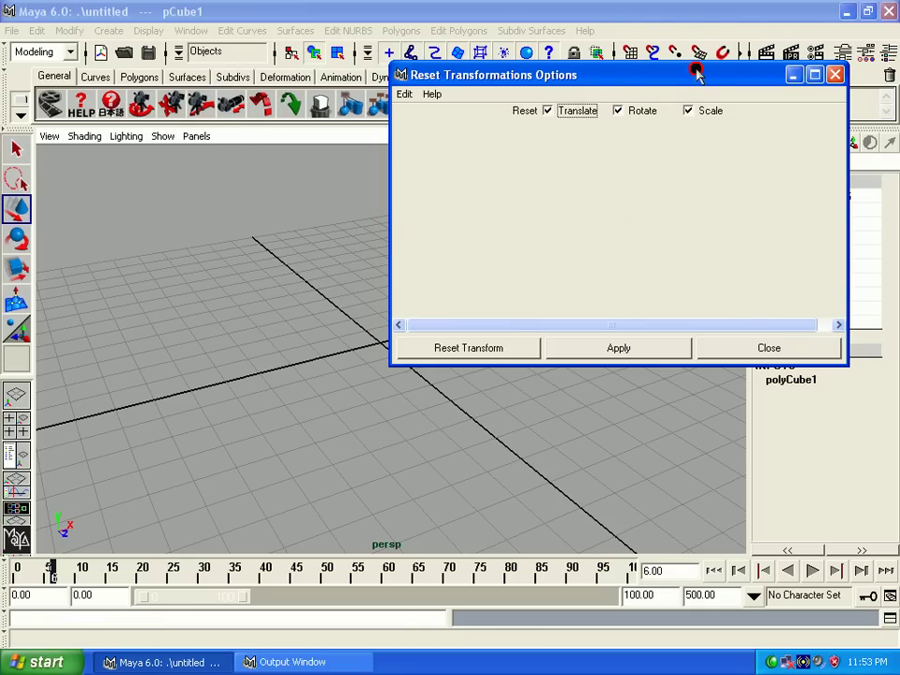
drag(697, 72, 492, 14)
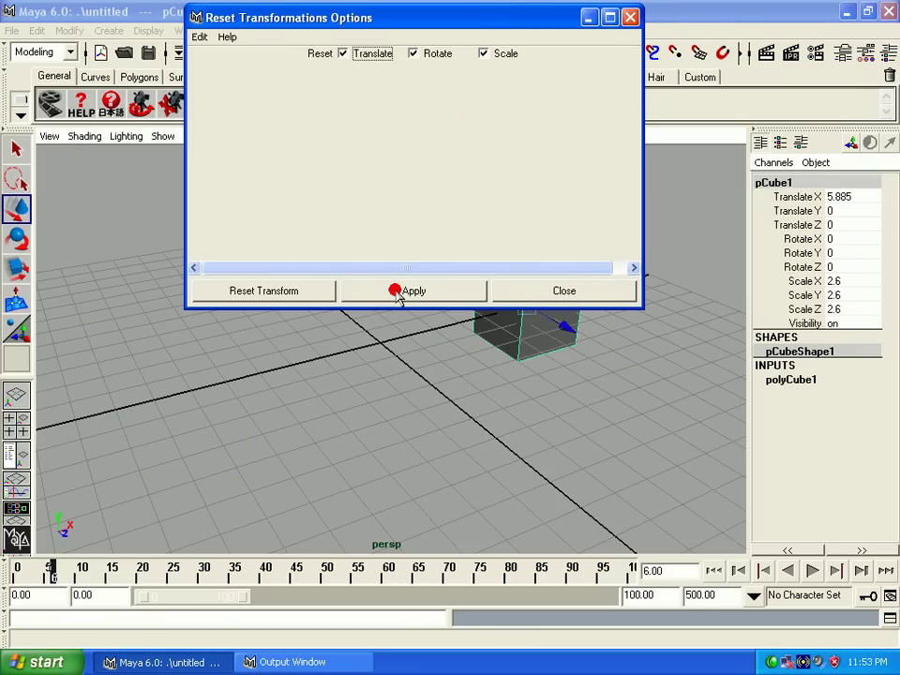
click(398, 292)
click(543, 288)
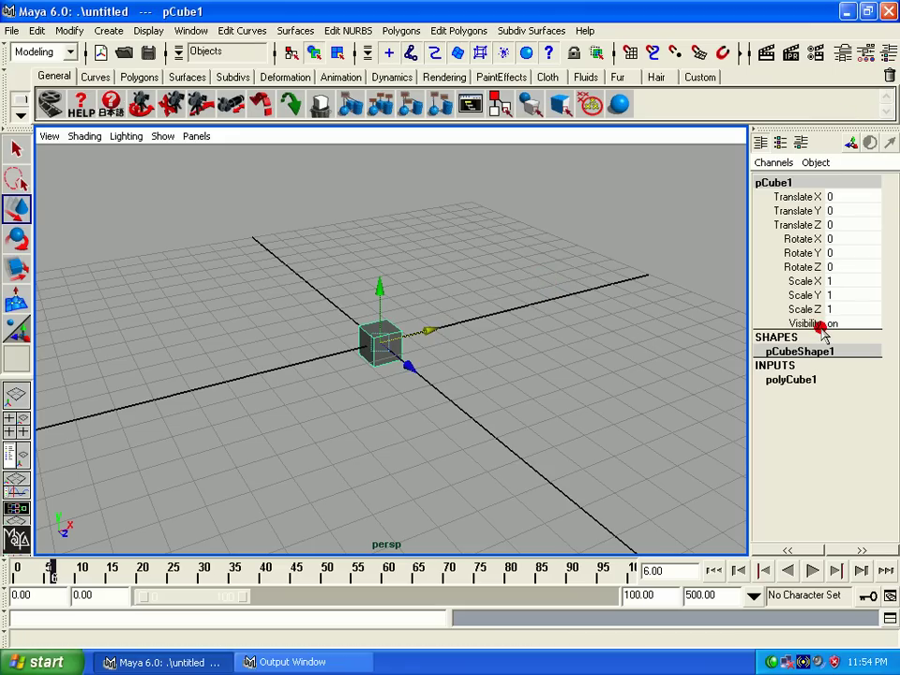
Step: Tumble and dolly the perspective view to inspect the reset cube
alt+right_drag(403, 373, 403, 393)
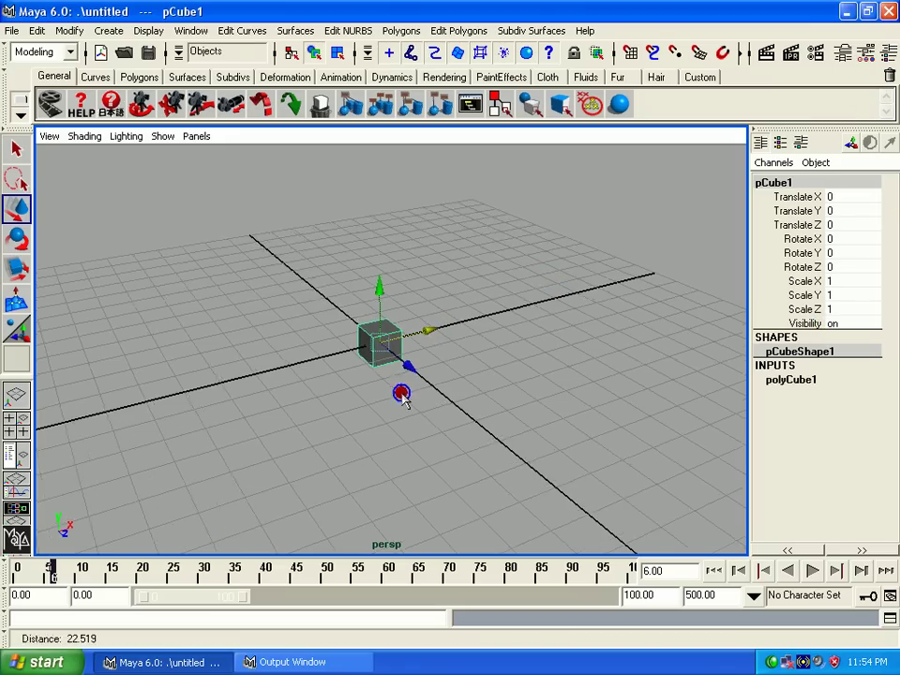
alt+drag(402, 394, 452, 388)
alt+right_drag(453, 388, 501, 526)
alt+drag(502, 525, 450, 378)
alt+right_drag(451, 378, 420, 270)
alt+drag(415, 248, 422, 341)
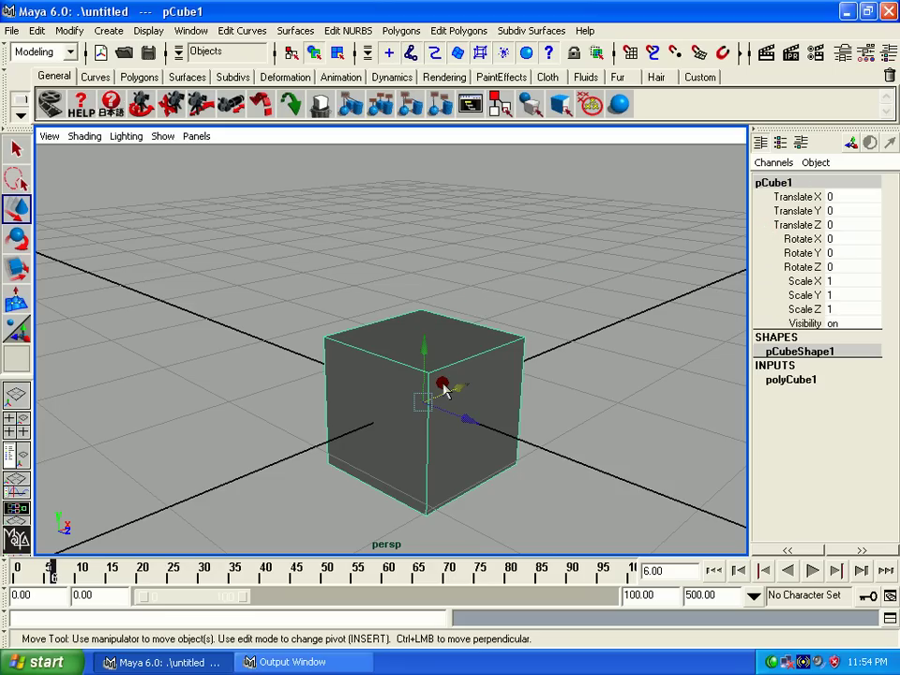
mouse_move(438, 390)
alt+right_down()
mouse_move(438, 346)
mouse_move(452, 347)
mouse_move(416, 383)
alt+right_up()
mouse_move(416, 382)
alt+mouse_down()
mouse_move(408, 422)
mouse_move(404, 389)
alt+mouse_up()
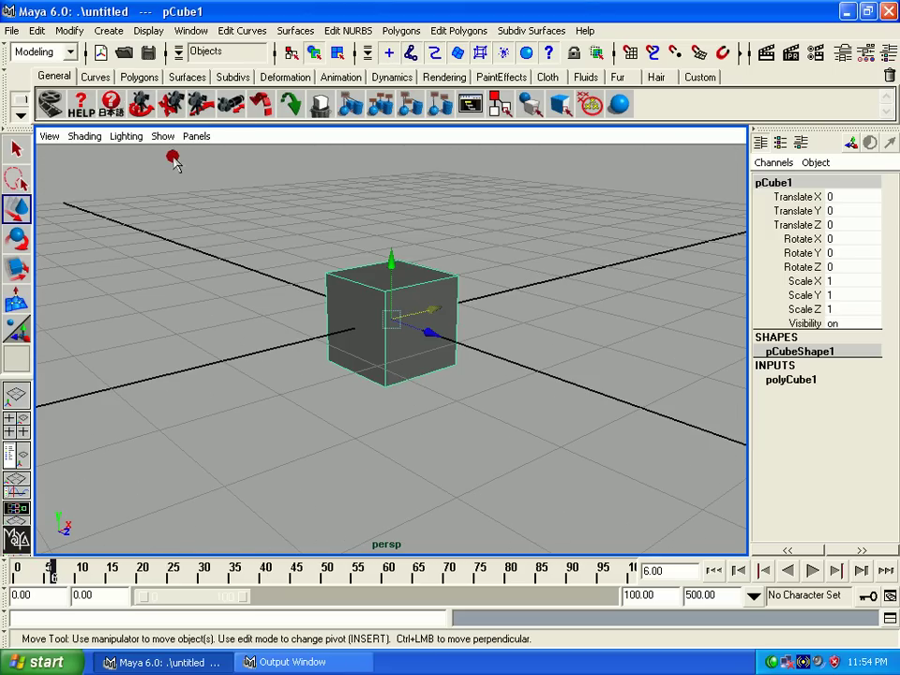
click(191, 31)
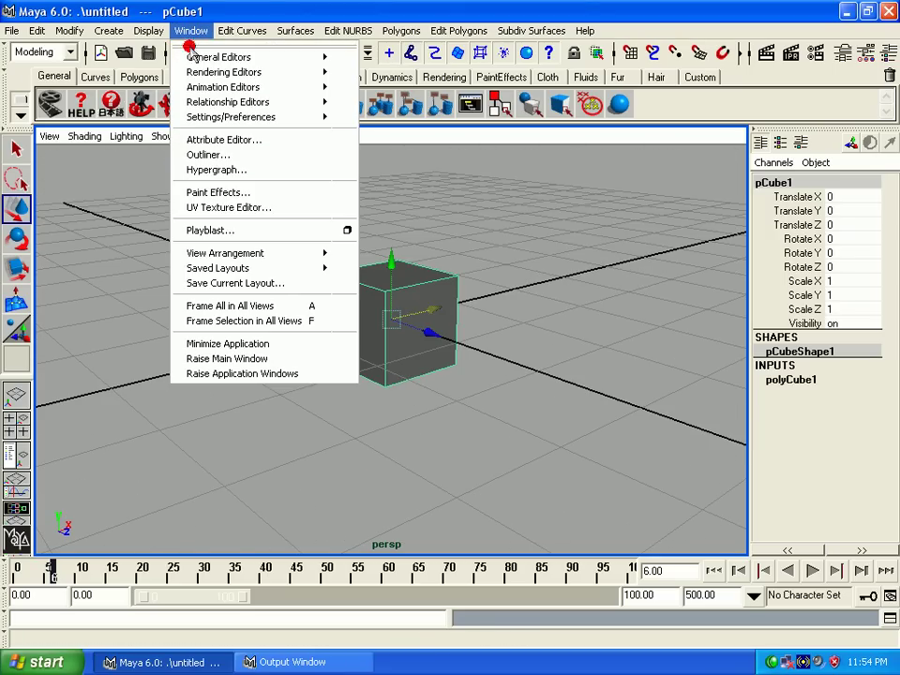
mouse_move(218, 57)
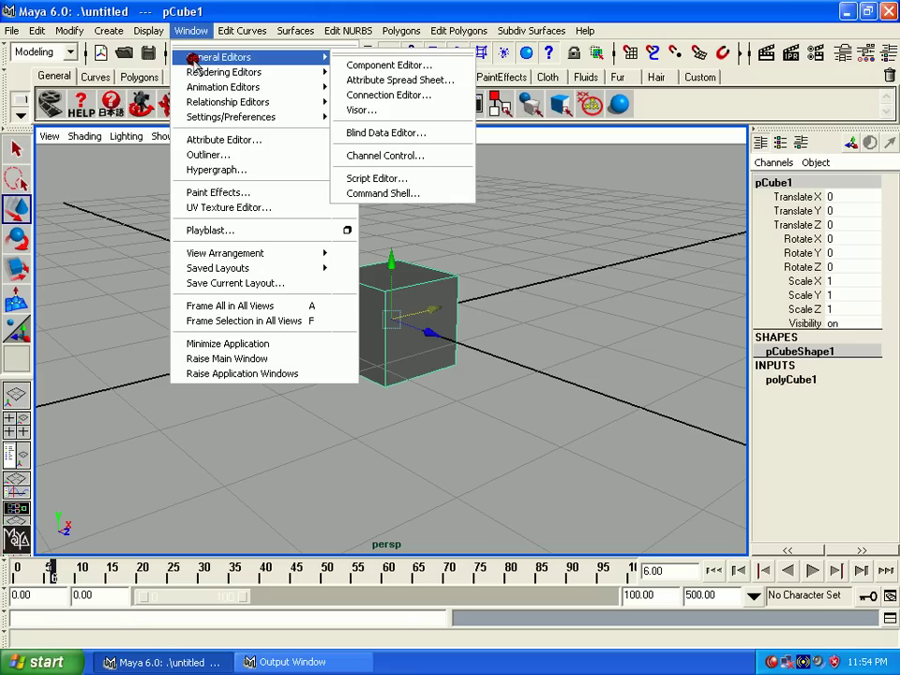
Step: Open Channel Control for pCube1 and browse its keyable and non-keyable channels
click(422, 155)
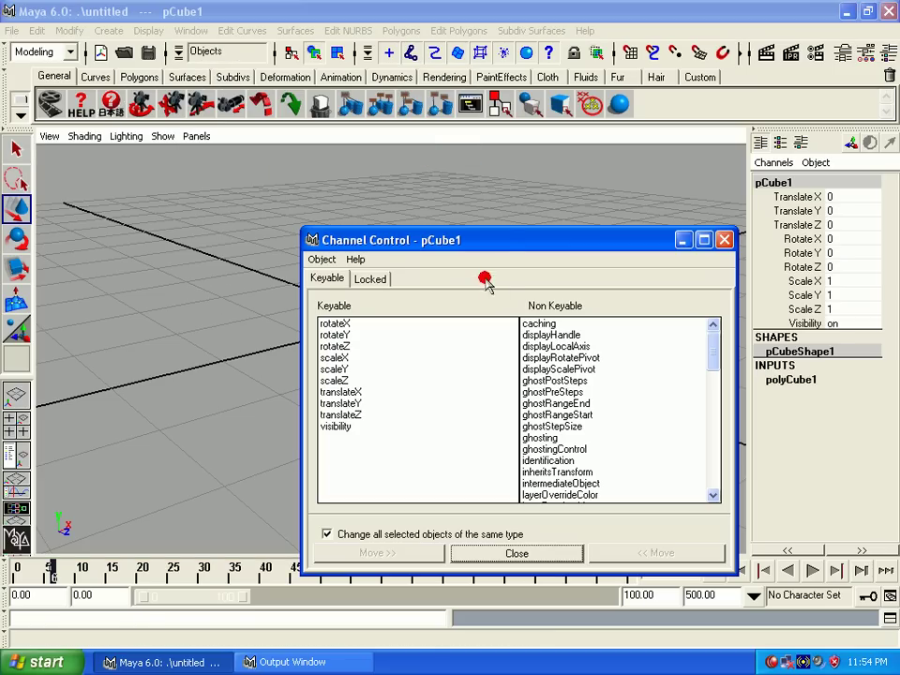
drag(508, 242, 446, 110)
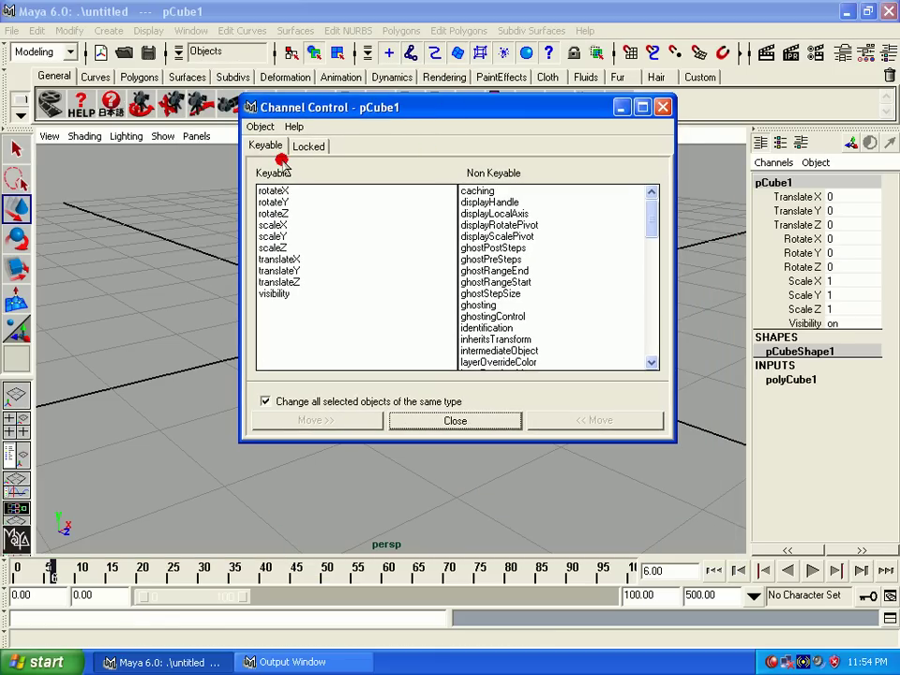
drag(281, 191, 278, 298)
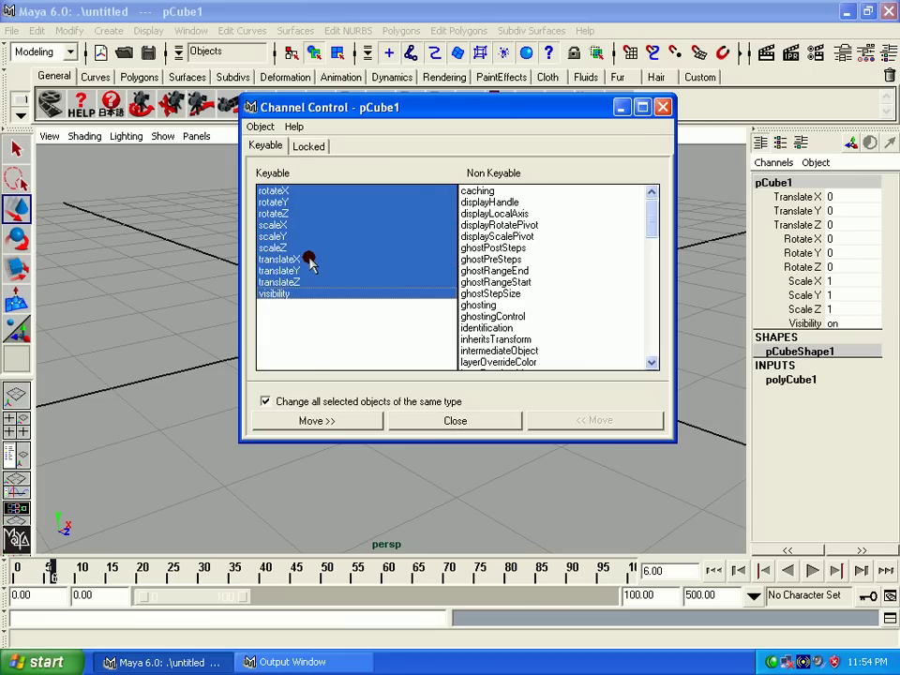
drag(500, 191, 500, 297)
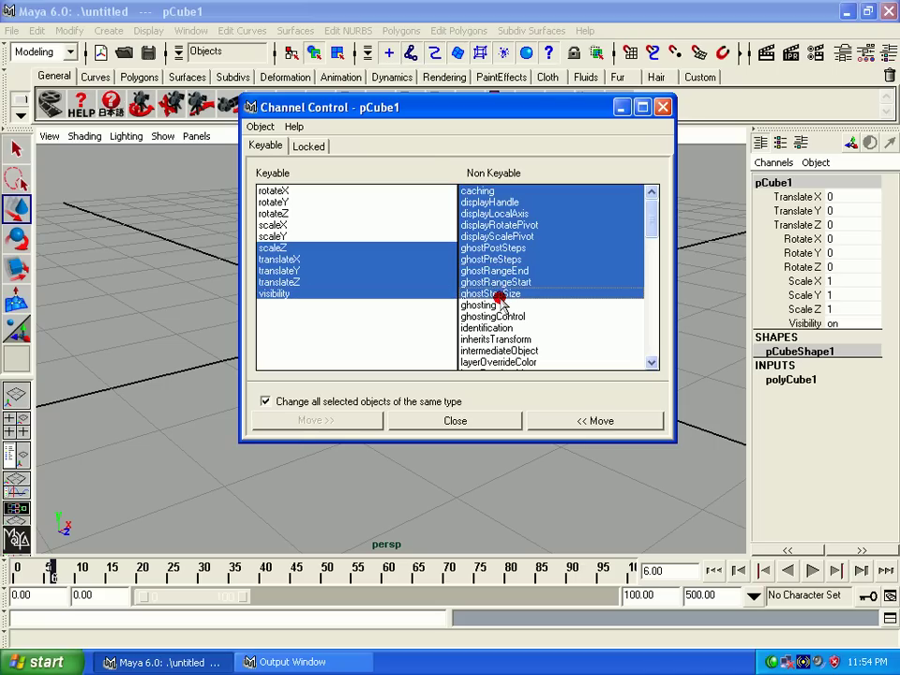
Step: Make translateX, translateY and translateZ non-keyable
click(368, 212)
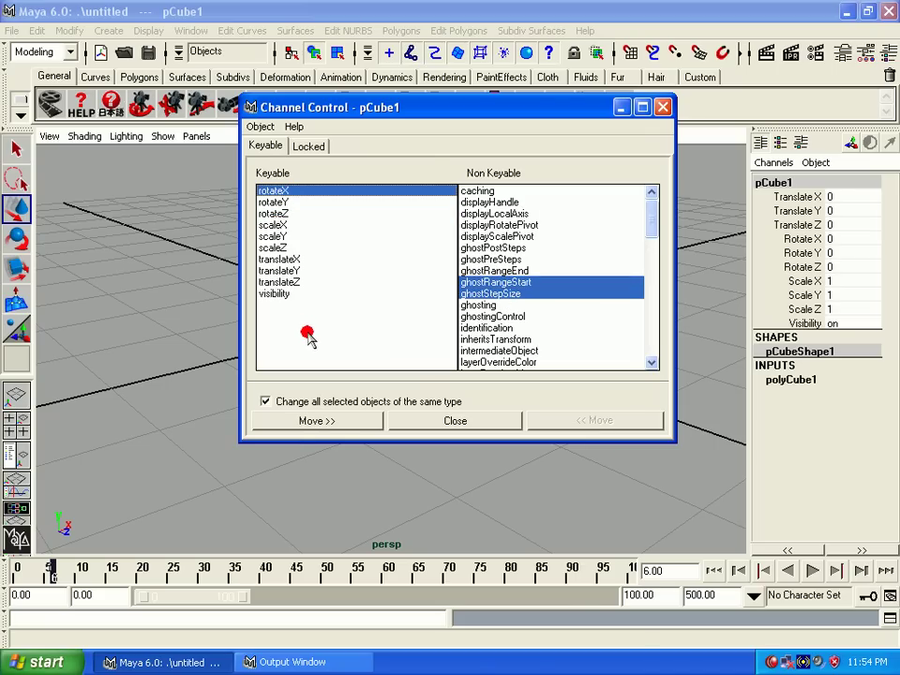
drag(512, 280, 538, 318)
click(531, 316)
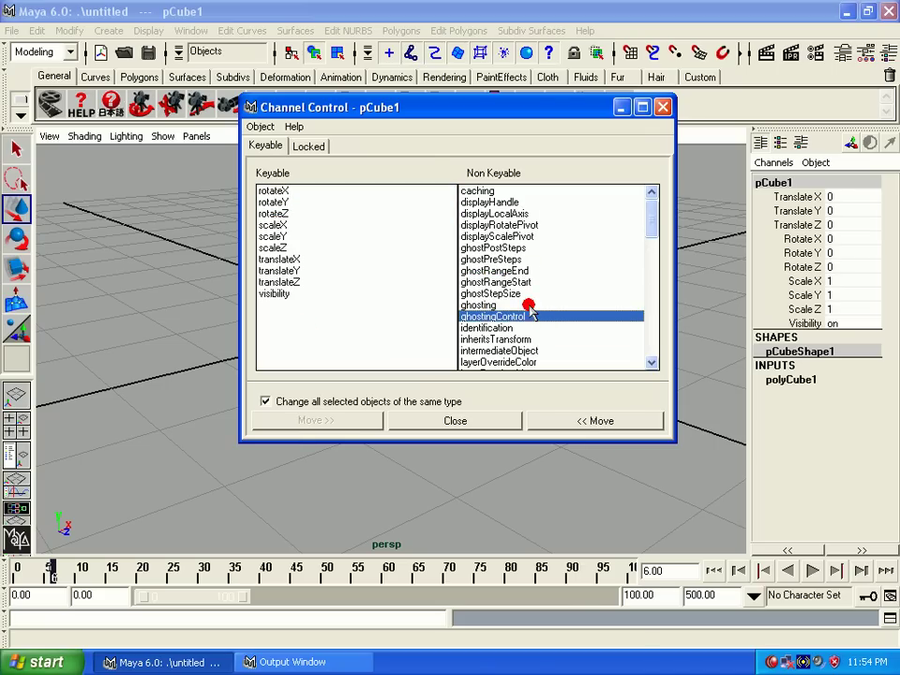
click(296, 259)
click(280, 192)
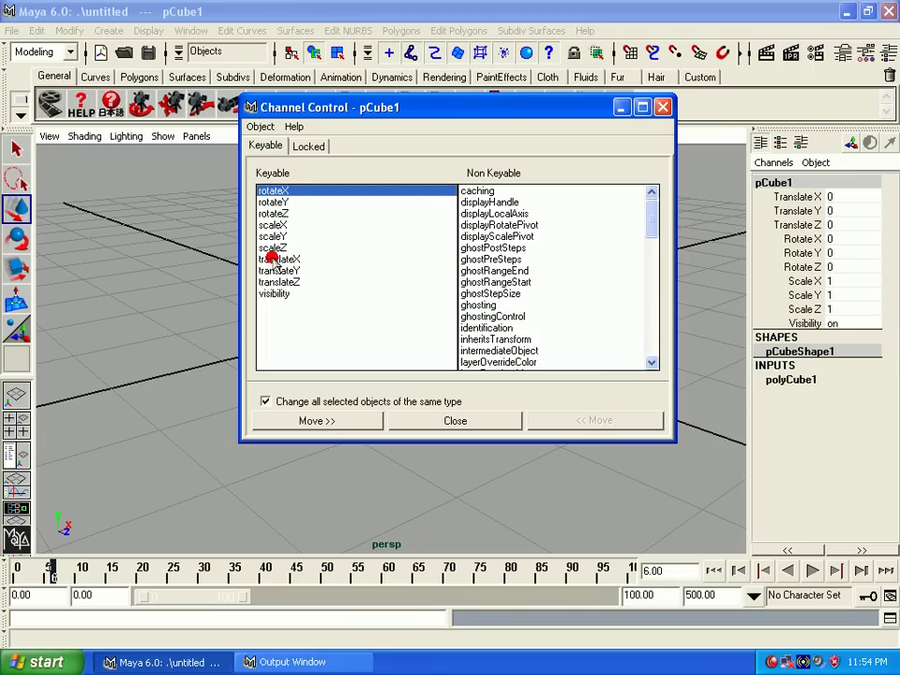
drag(272, 260, 275, 285)
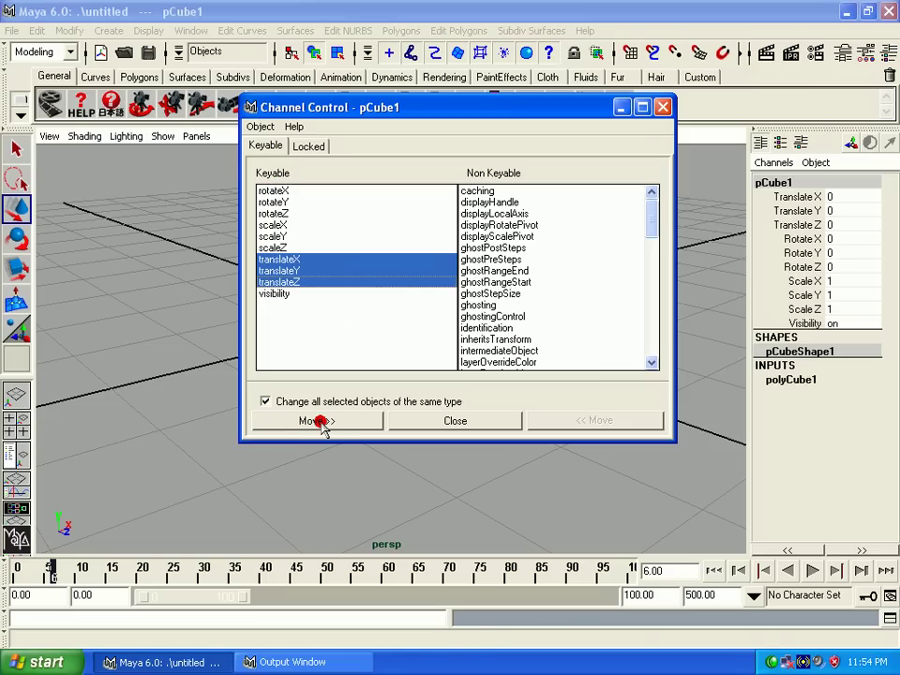
click(317, 421)
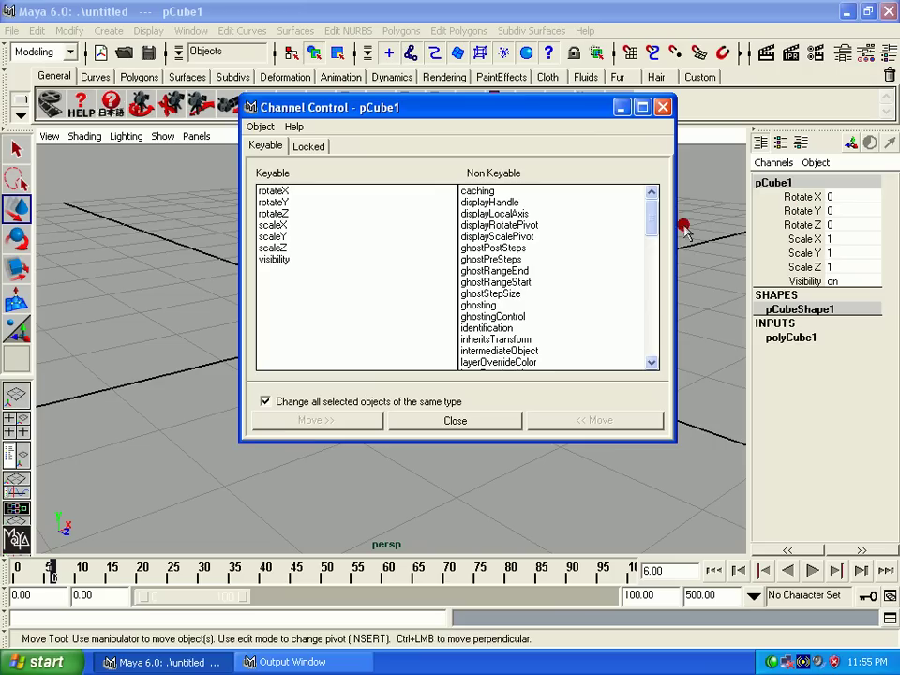
Step: Make the translate channels keyable again and show the Locked channels page
drag(652, 218, 644, 346)
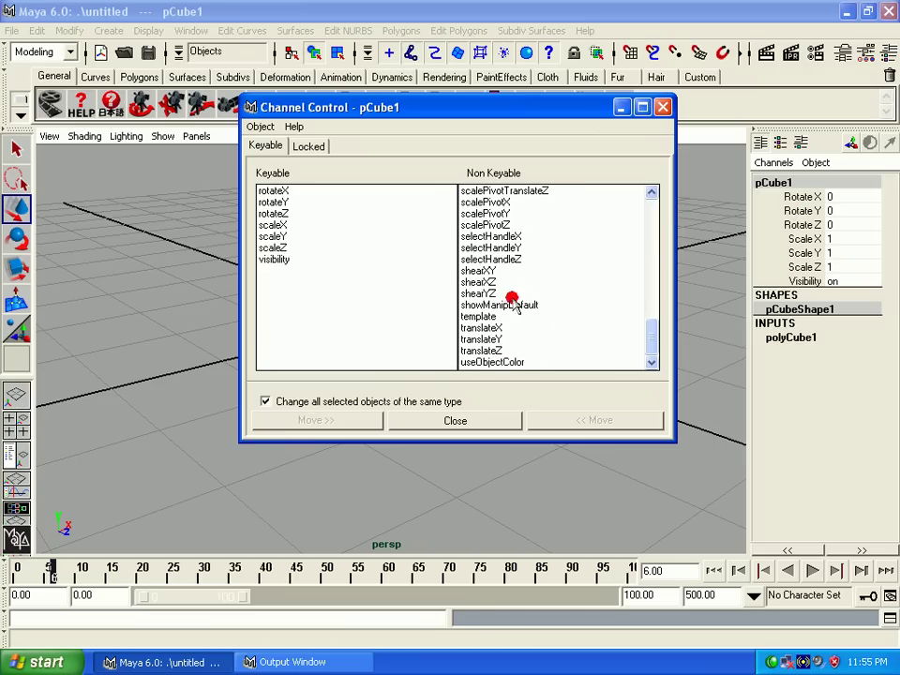
drag(494, 326, 509, 353)
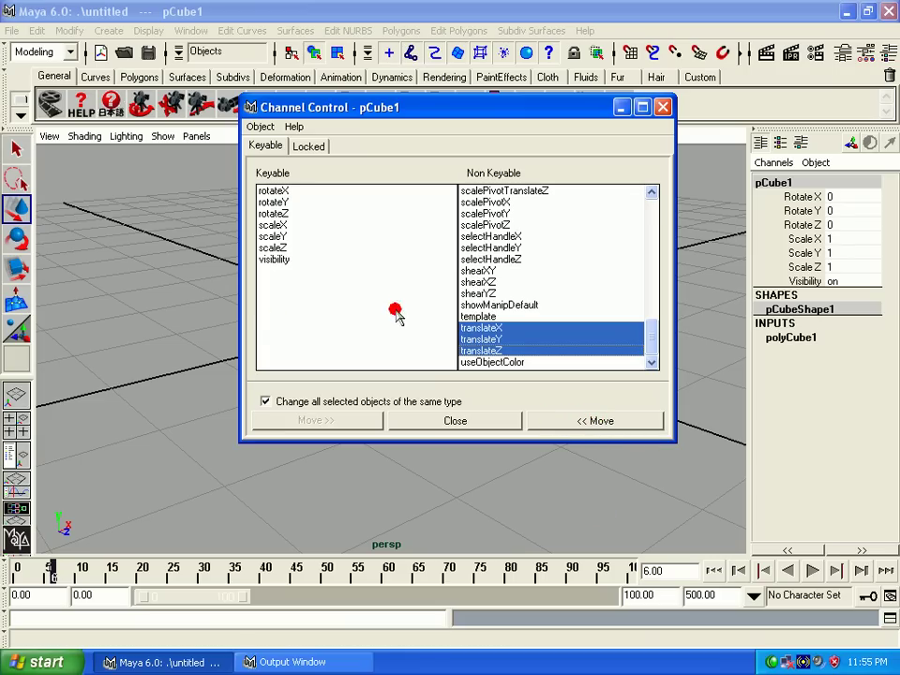
click(597, 421)
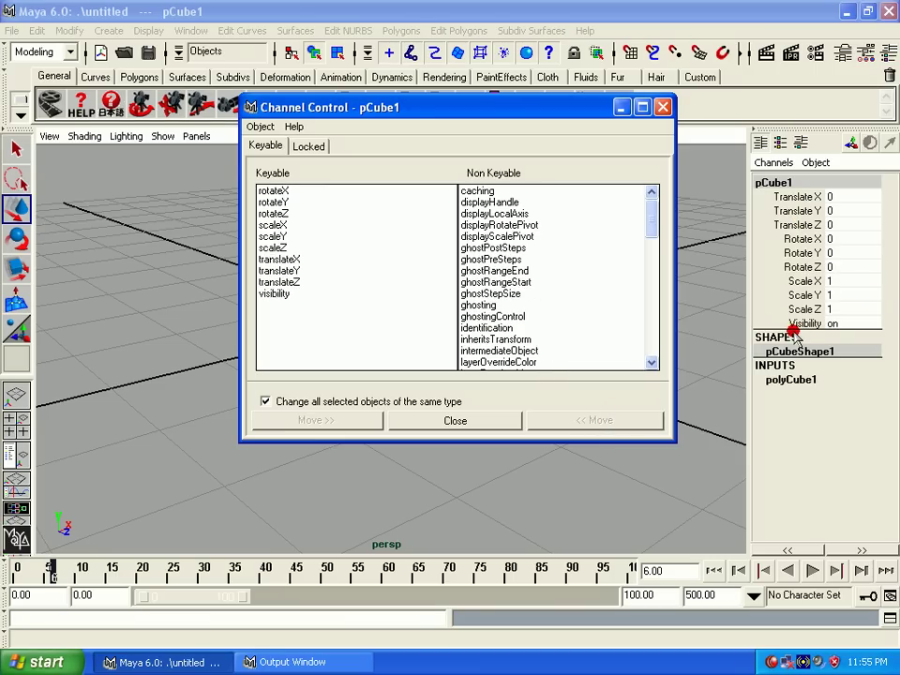
click(318, 144)
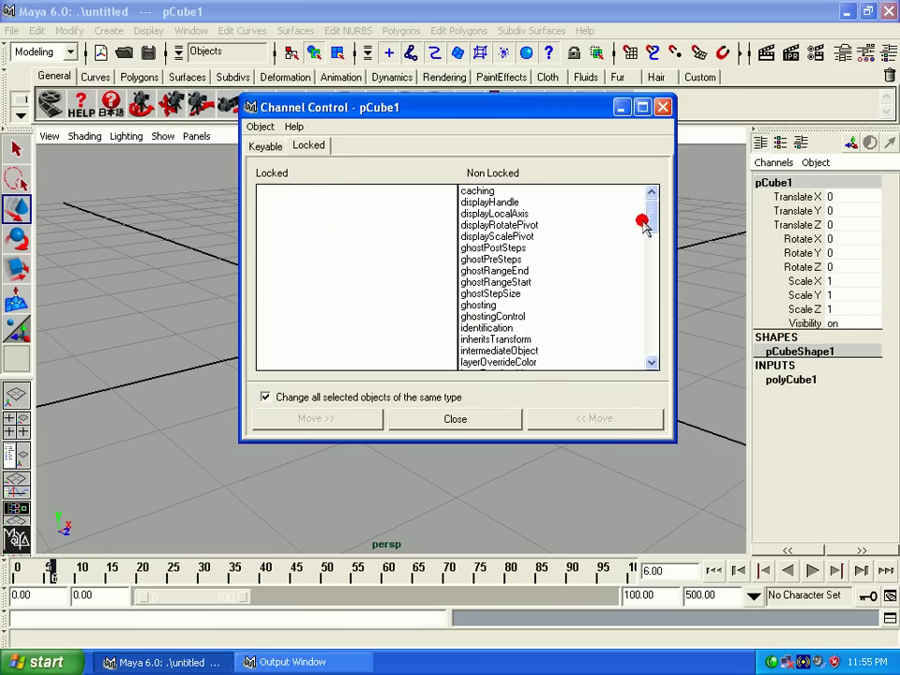
drag(650, 221, 647, 233)
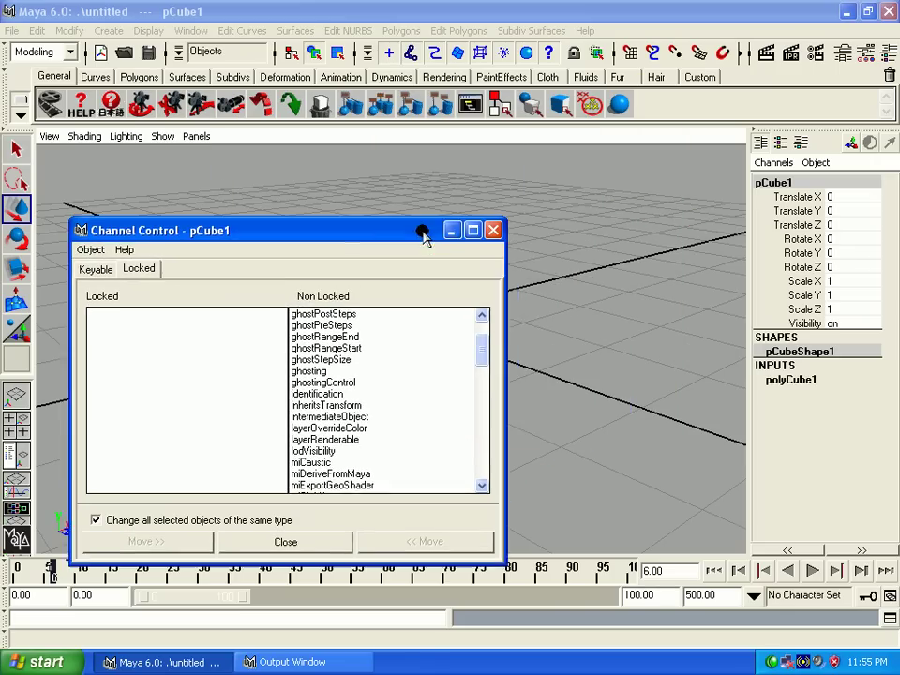
drag(593, 108, 442, 237)
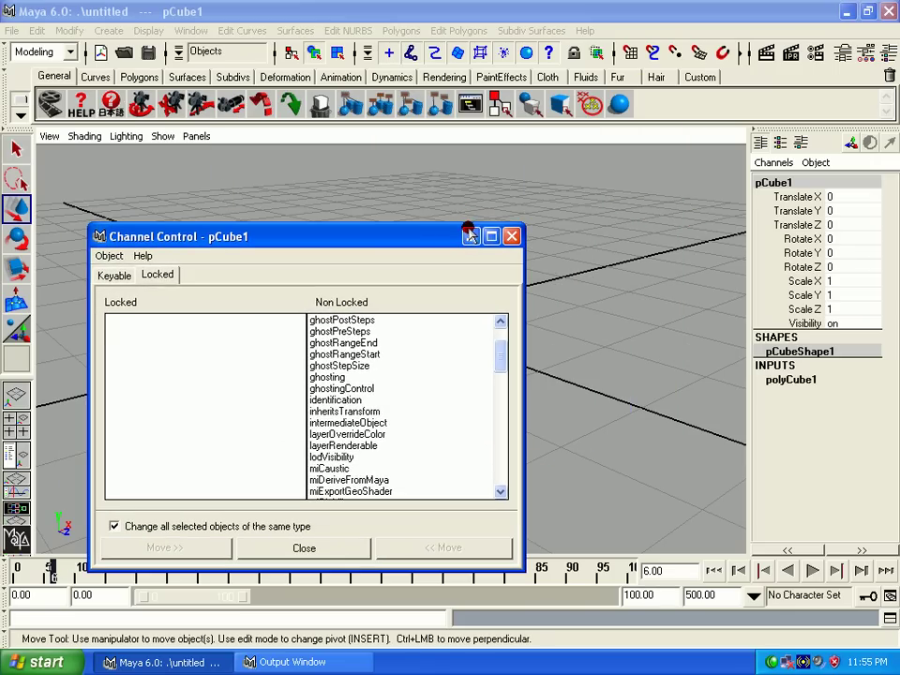
Step: Lock Translate X, Y and Z in the Channel Box and confirm the cube won't move
click(460, 235)
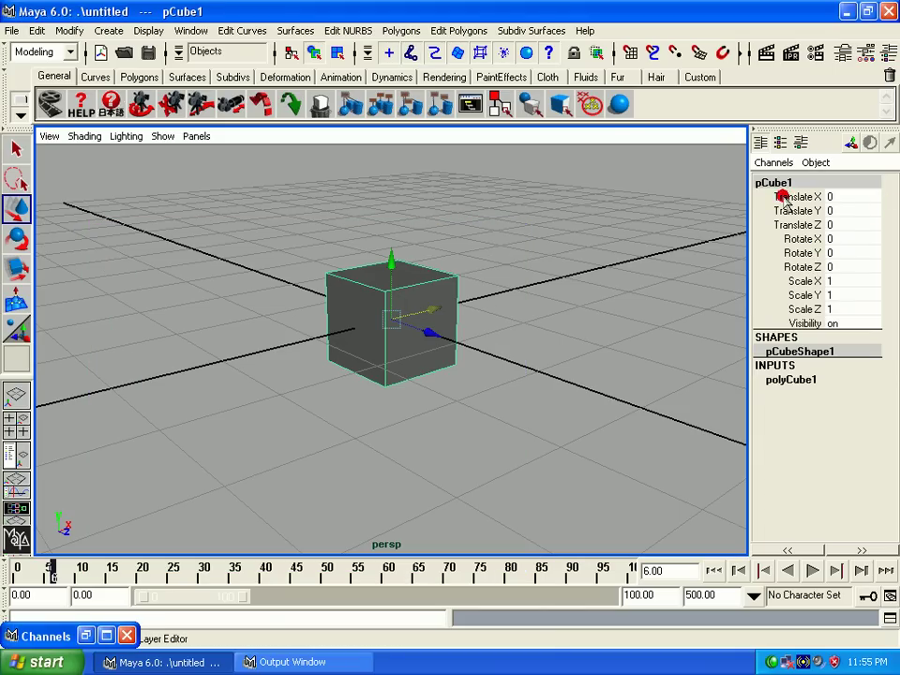
drag(785, 200, 788, 229)
right_click(783, 227)
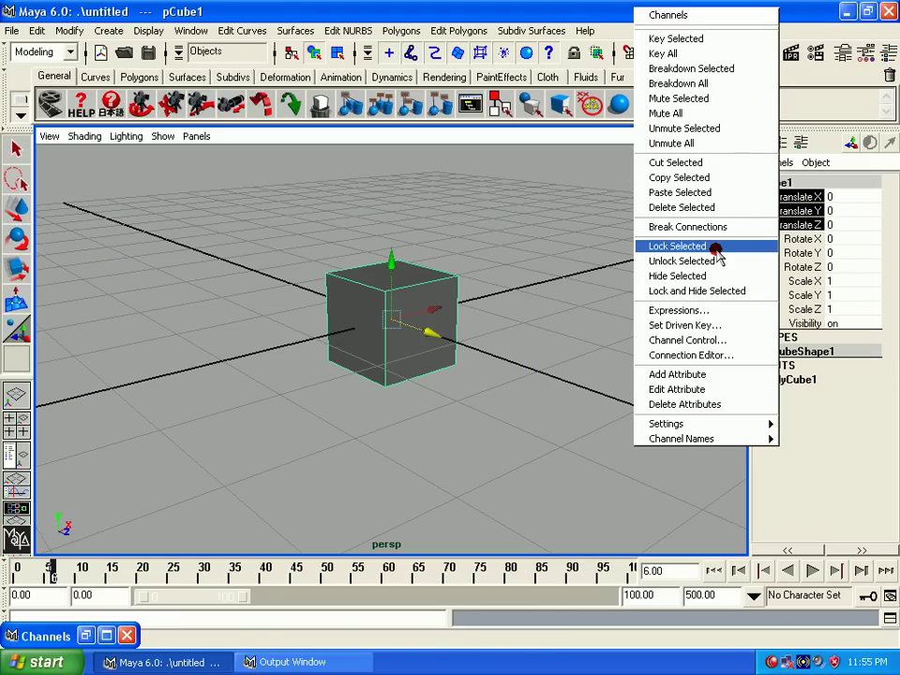
click(668, 247)
click(581, 340)
click(432, 341)
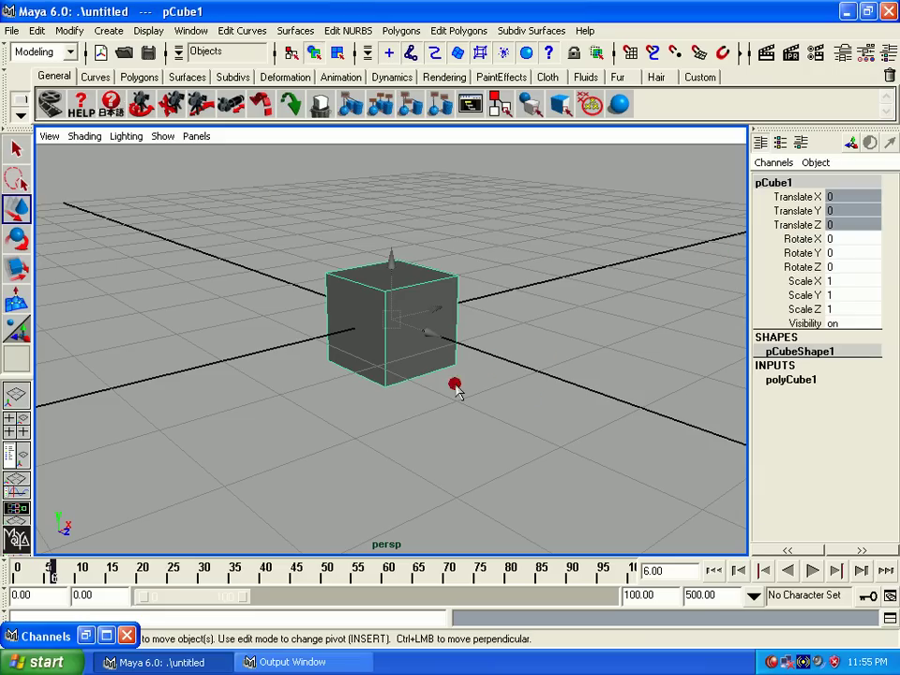
click(446, 291)
Step: Unlock the Translate X, Y and Z channels again
drag(849, 202, 850, 230)
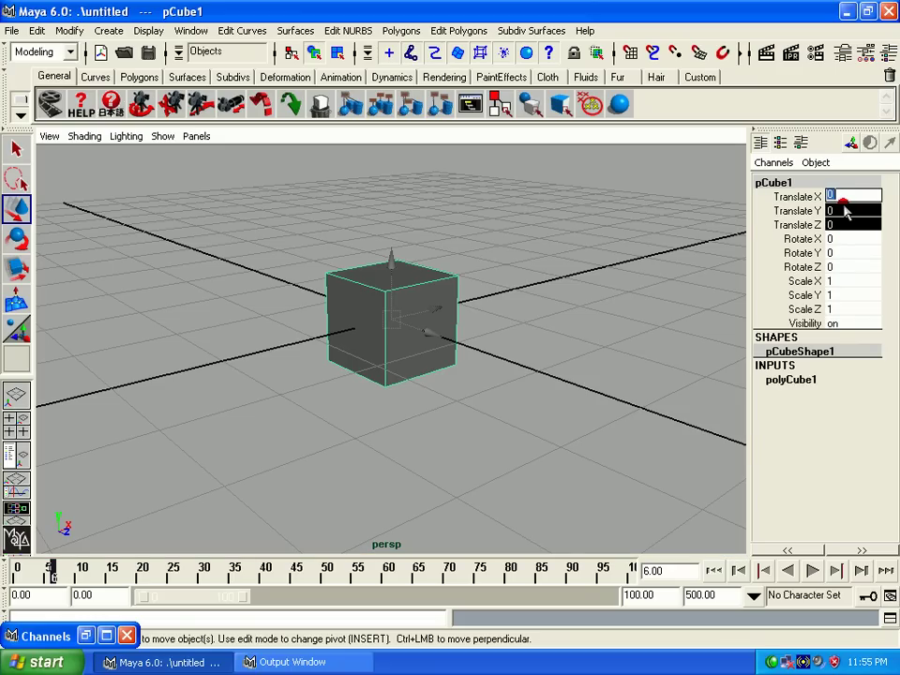
click(593, 247)
click(328, 296)
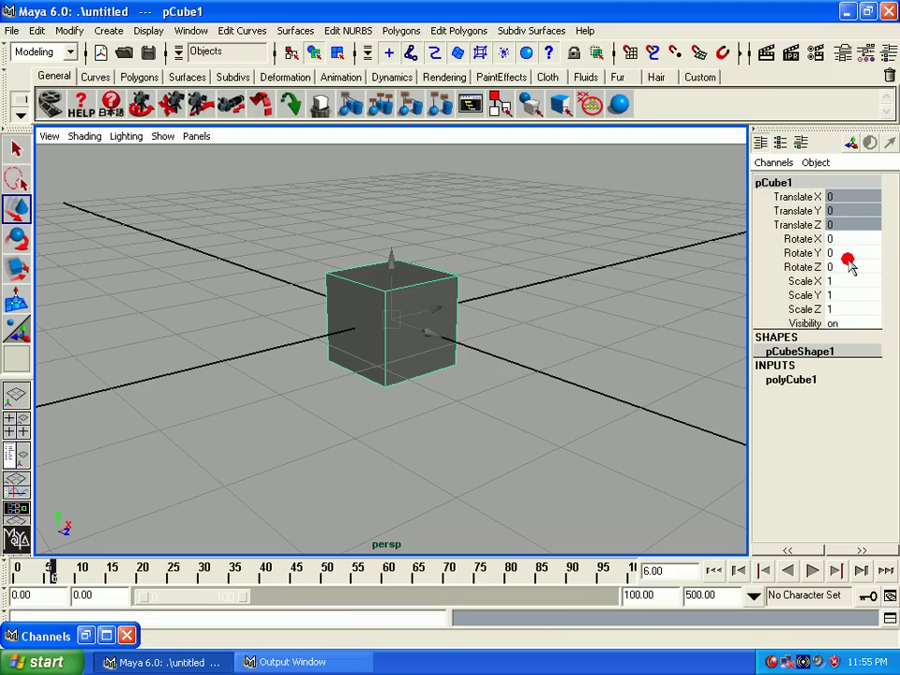
drag(803, 199, 799, 226)
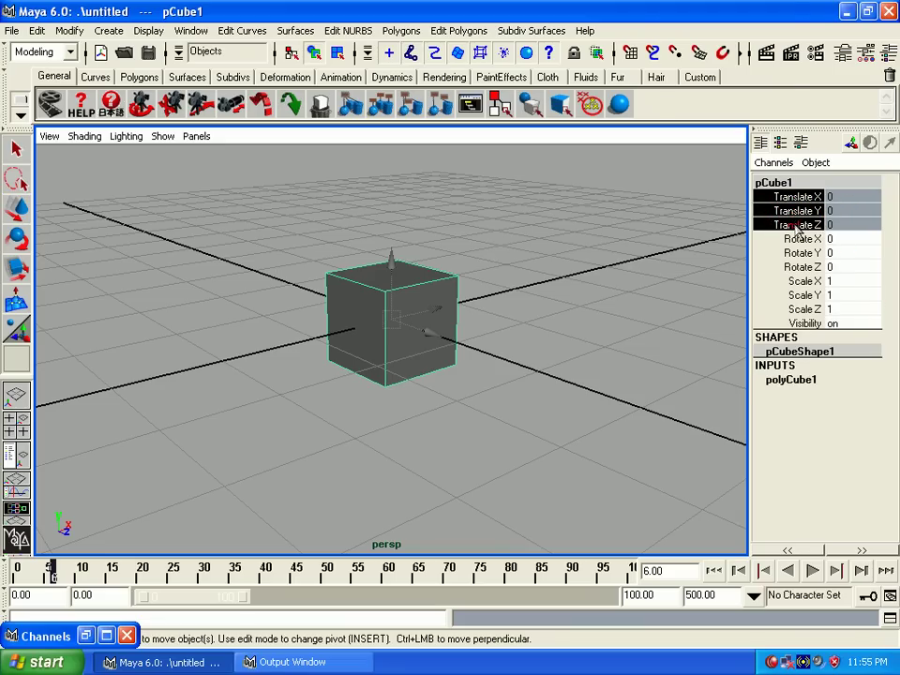
right_drag(793, 225, 699, 211)
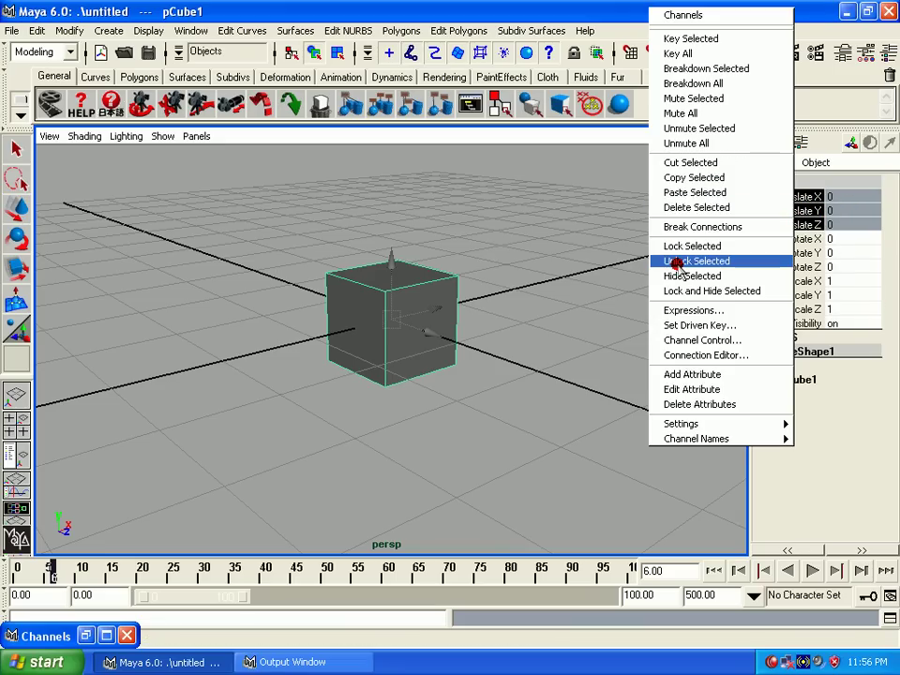
click(702, 340)
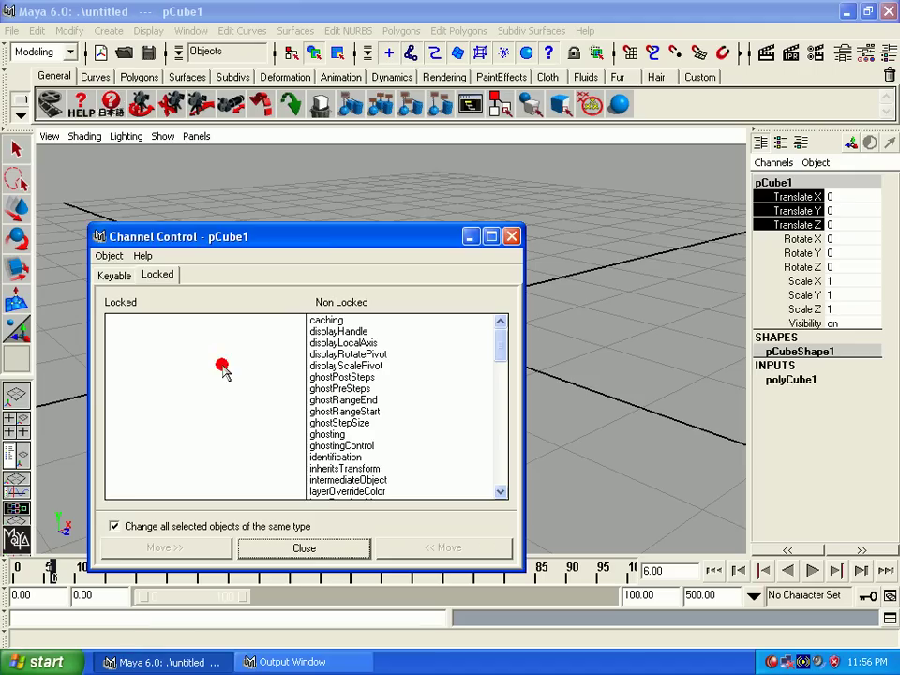
Step: Move translateX, translateY and translateZ into the Locked list, then close Channel Control
drag(325, 238, 456, 102)
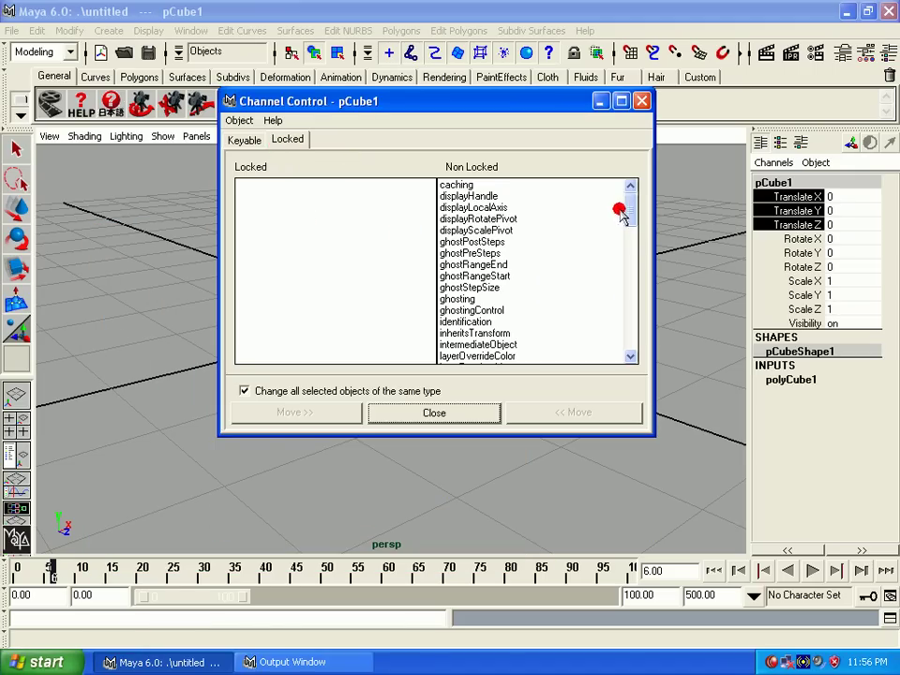
drag(622, 216, 628, 349)
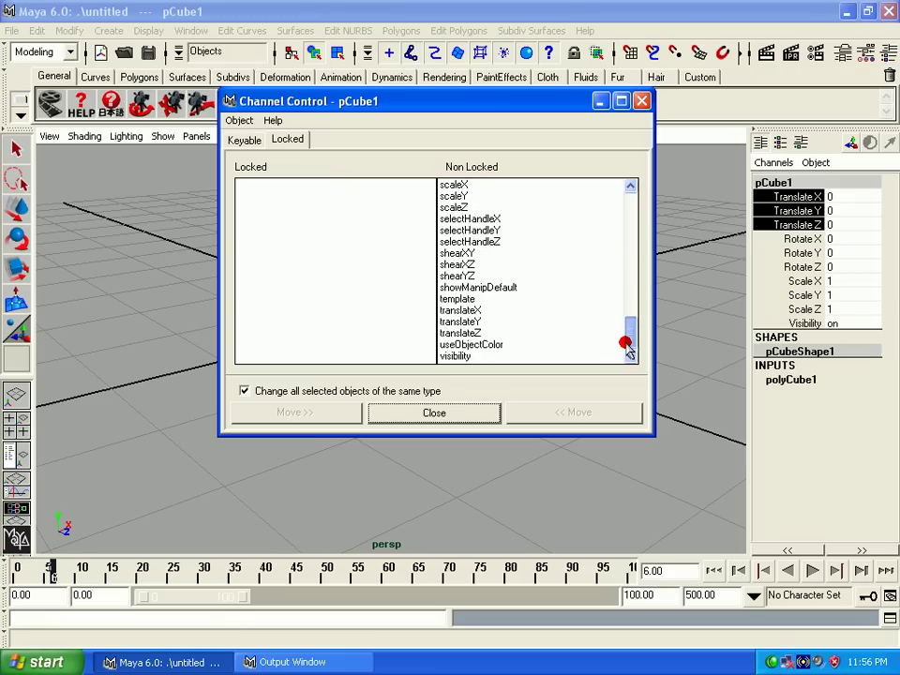
mouse_move(474, 311)
mouse_down()
mouse_move(477, 334)
mouse_move(493, 329)
mouse_up()
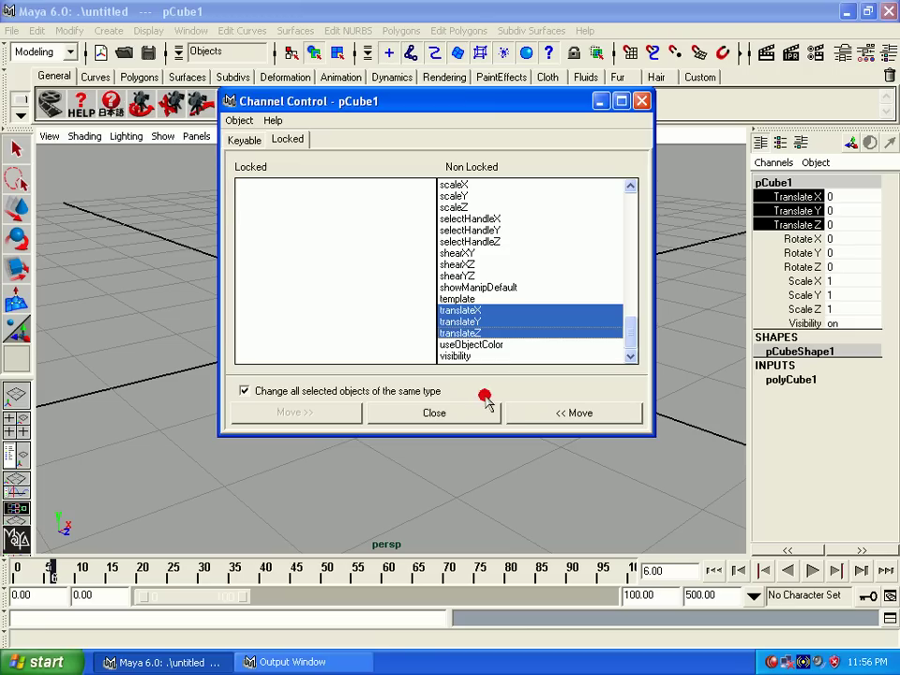
click(528, 414)
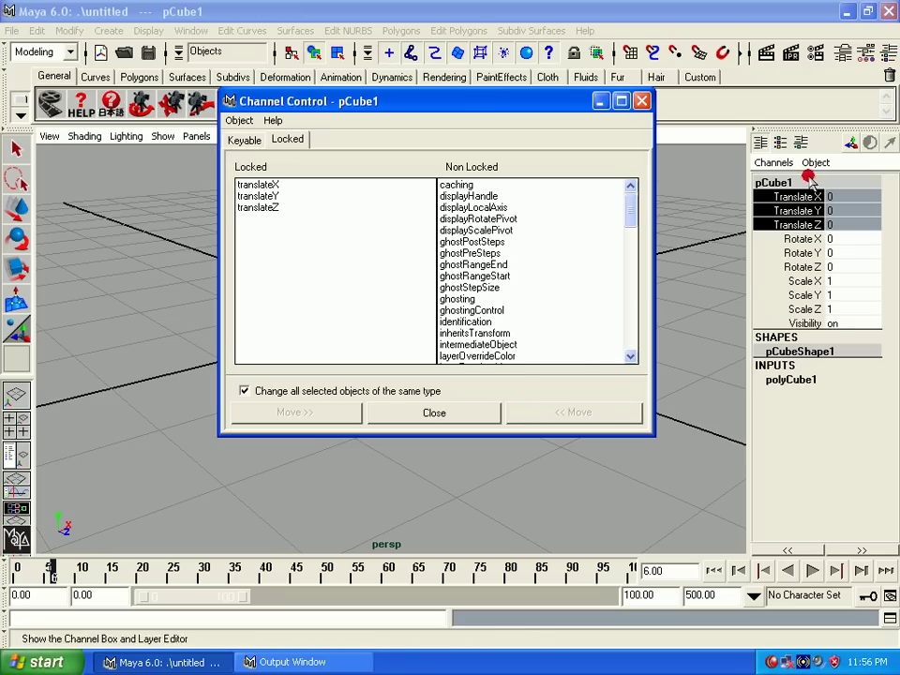
click(468, 411)
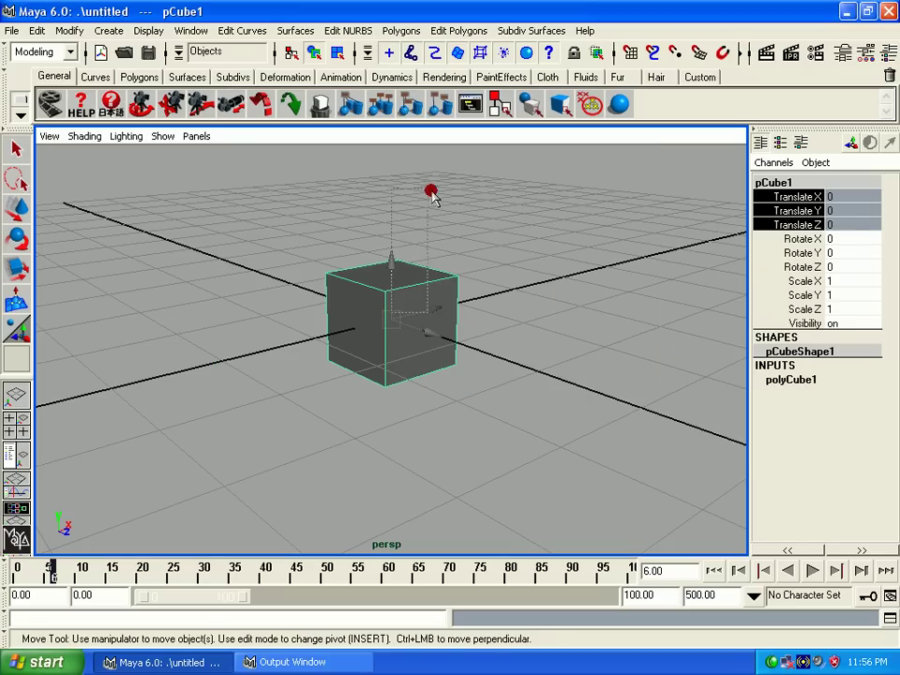
Step: Rotate the cube to Rotate X 53.455 and Rotate Z -3.801
key(w)
click(405, 318)
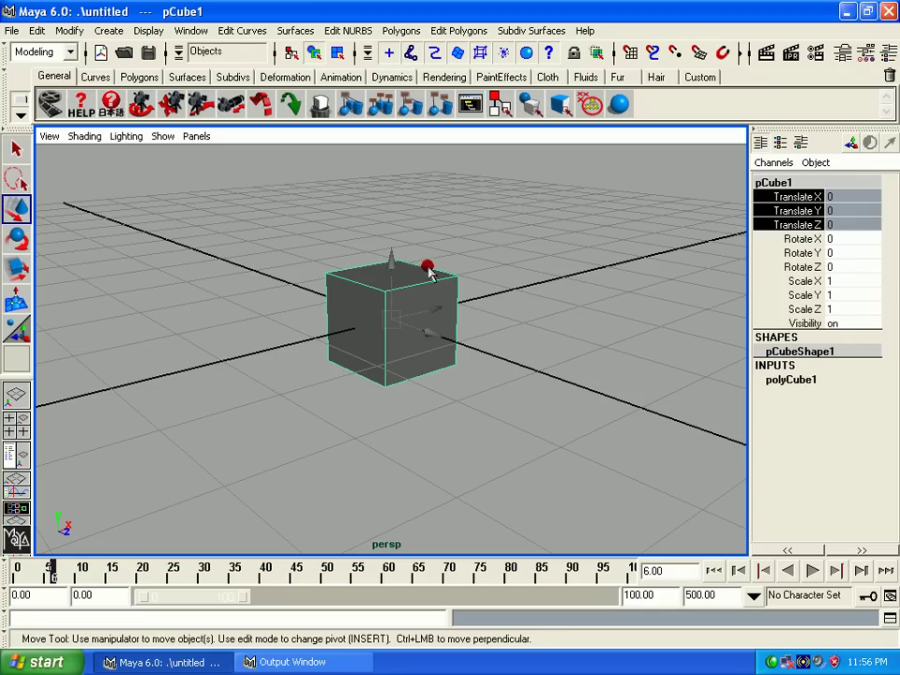
click(798, 239)
key(e)
mouse_move(482, 394)
middle_down()
mouse_move(647, 418)
mouse_move(779, 282)
middle_up()
click(787, 268)
mouse_move(609, 299)
middle_down()
mouse_move(441, 463)
mouse_move(554, 327)
mouse_move(643, 291)
middle_up()
Step: Lock and hide the Rotate X, Y and Z channels
drag(797, 240, 802, 267)
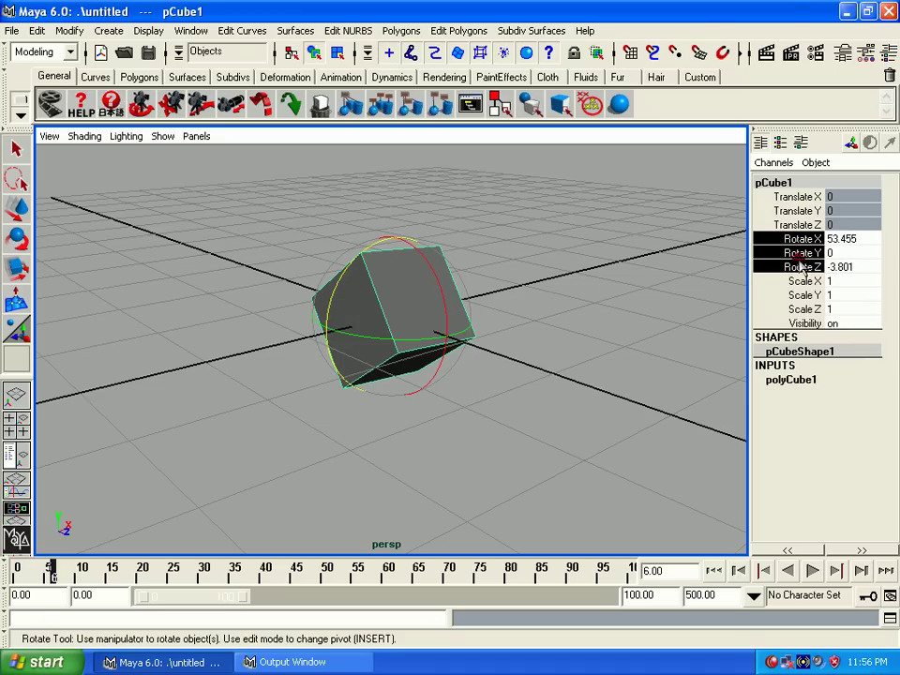
right_click(802, 268)
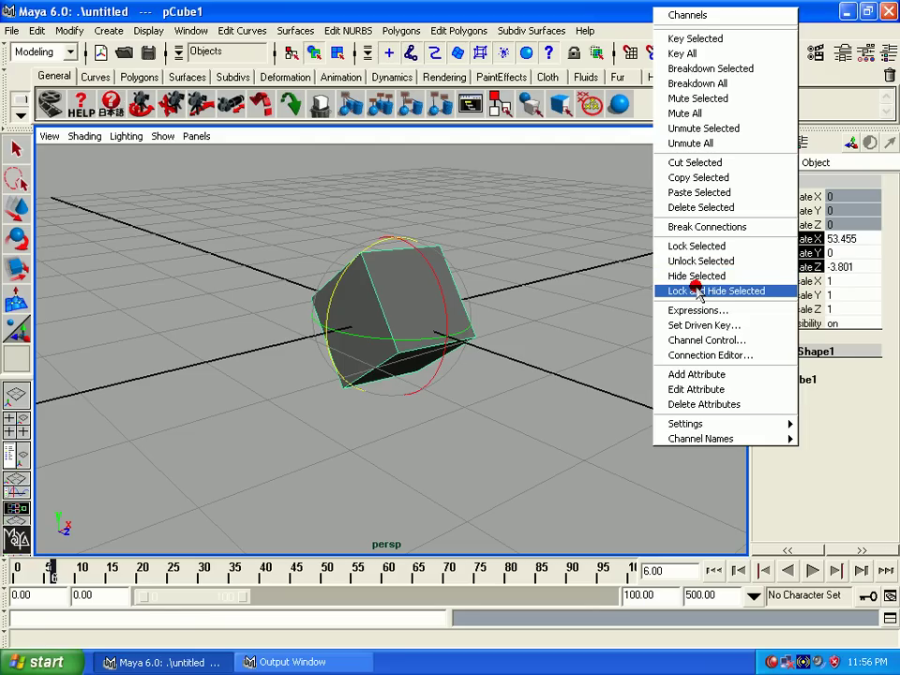
click(699, 293)
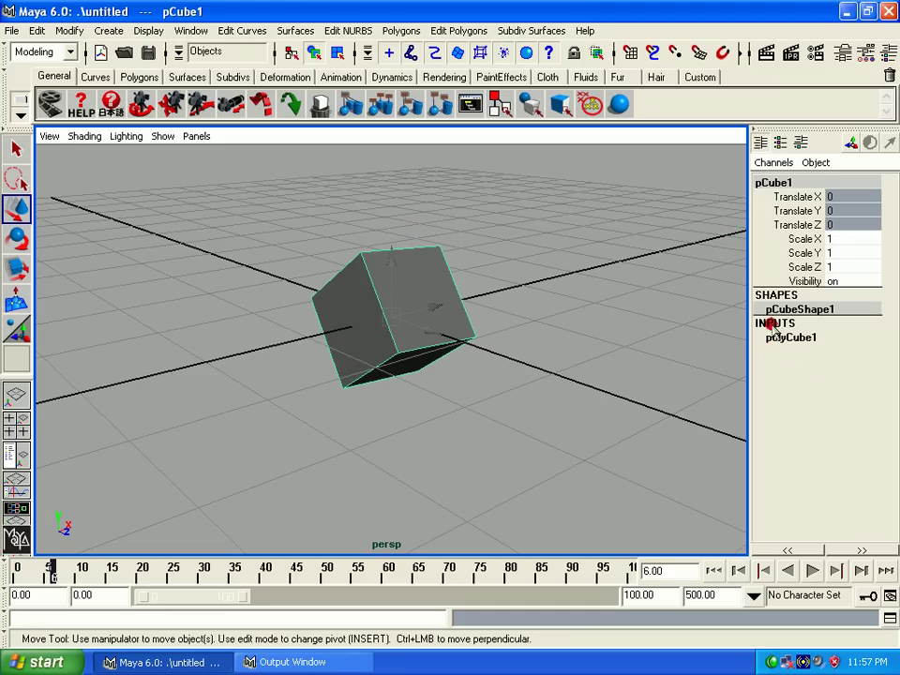
Step: Set polyCube1's width, height and depth to 0.1 × 5.2 × 0.6, with 2 height subdivisions
click(787, 336)
click(797, 351)
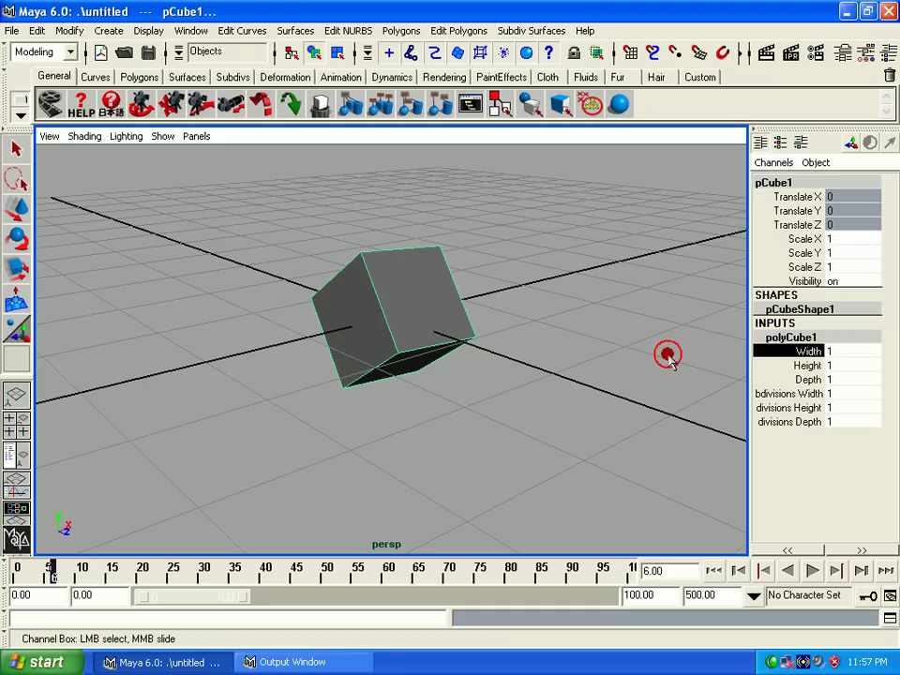
mouse_move(666, 356)
middle_down()
mouse_move(703, 351)
mouse_move(598, 368)
mouse_move(649, 364)
mouse_move(619, 366)
middle_up()
click(772, 365)
click(809, 379)
mouse_move(554, 366)
middle_down()
mouse_move(599, 381)
mouse_move(545, 384)
mouse_move(553, 388)
middle_up()
click(774, 407)
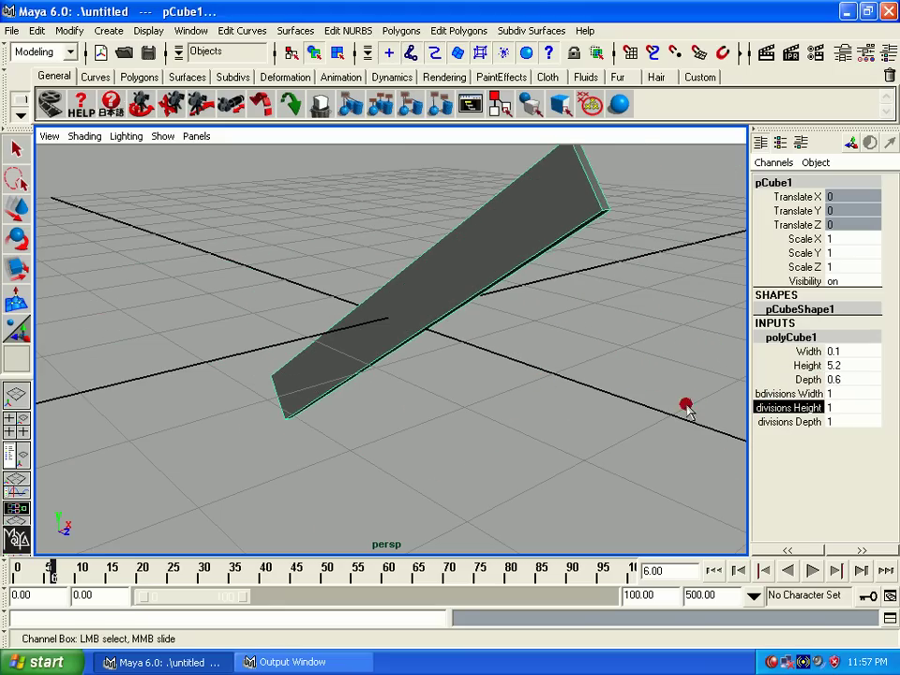
mouse_move(689, 408)
middle_down()
mouse_move(641, 398)
mouse_move(651, 396)
mouse_move(553, 403)
middle_up()
click(777, 422)
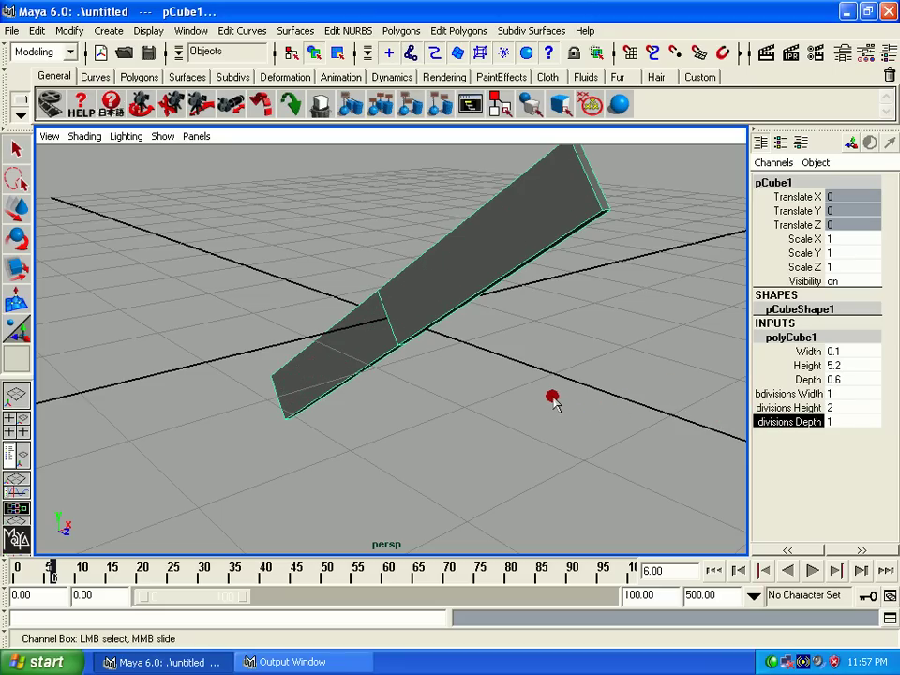
mouse_move(553, 403)
middle_down()
mouse_move(460, 394)
mouse_move(429, 365)
middle_up()
Step: Delete the slab, leaving the grid empty
key(Delete)
mouse_move(388, 328)
alt+mouse_down()
mouse_move(460, 315)
mouse_move(324, 438)
mouse_move(256, 324)
alt+mouse_up()
scroll(462, 322, down, 5)
Step: Start a new scene without saving and show the Layer Editor alongside the Channel Box
drag(12, 30, 12, 60)
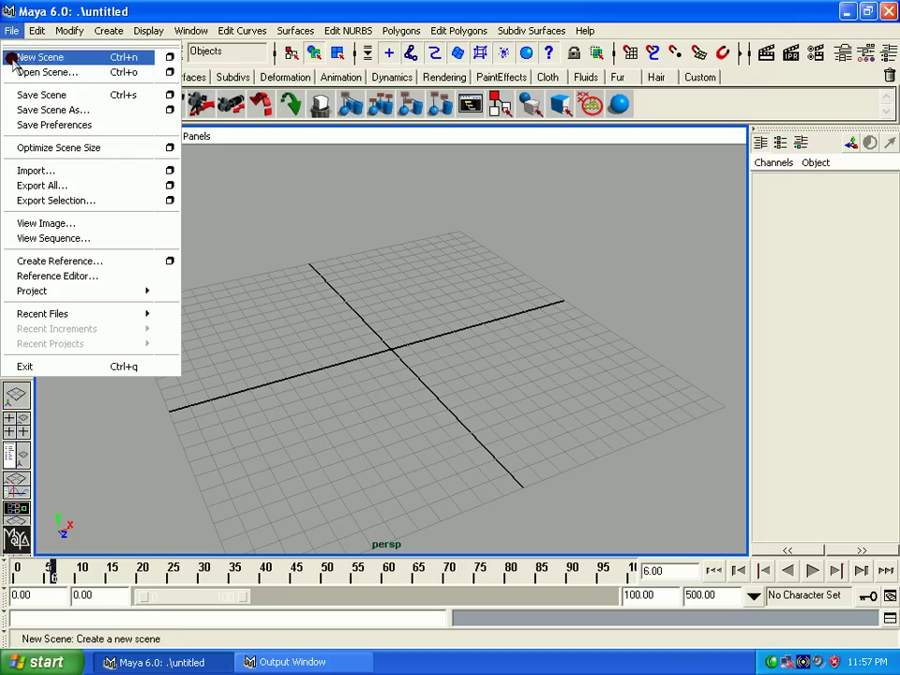
click(12, 59)
click(434, 308)
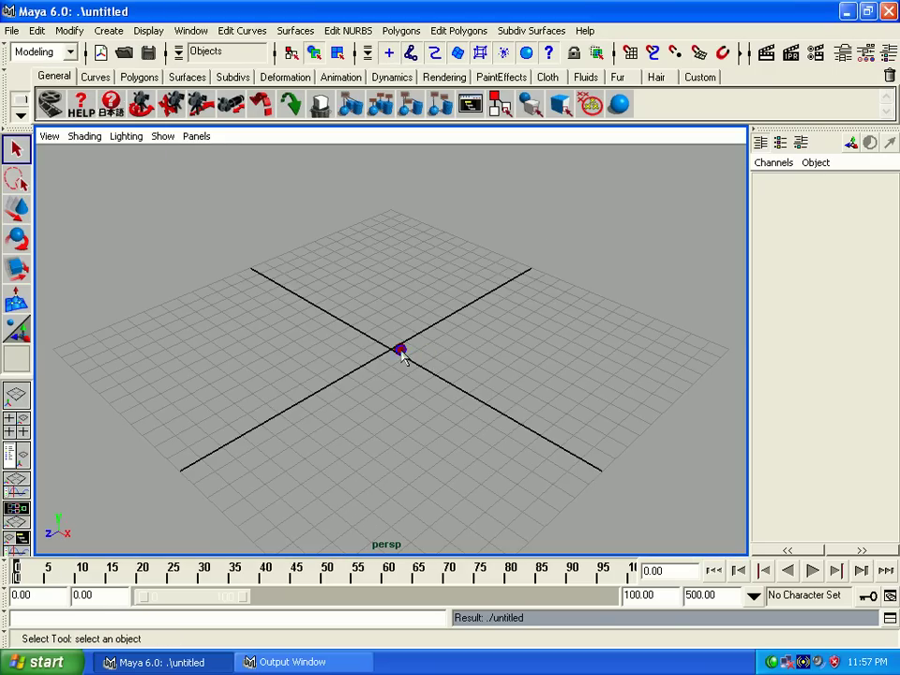
mouse_move(401, 352)
alt+mouse_down()
mouse_move(394, 371)
mouse_move(382, 370)
alt+mouse_up()
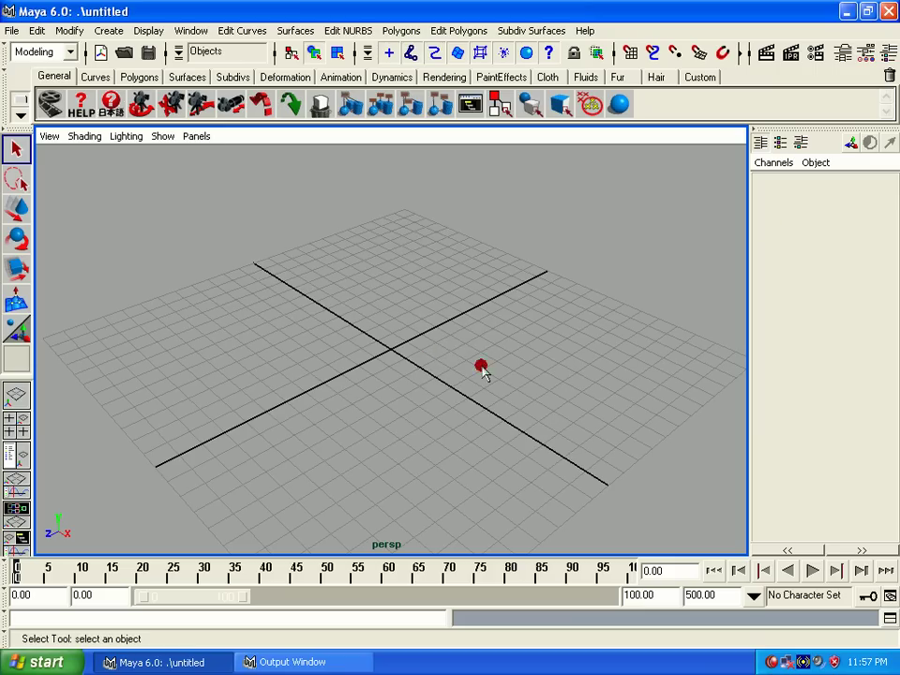
click(796, 146)
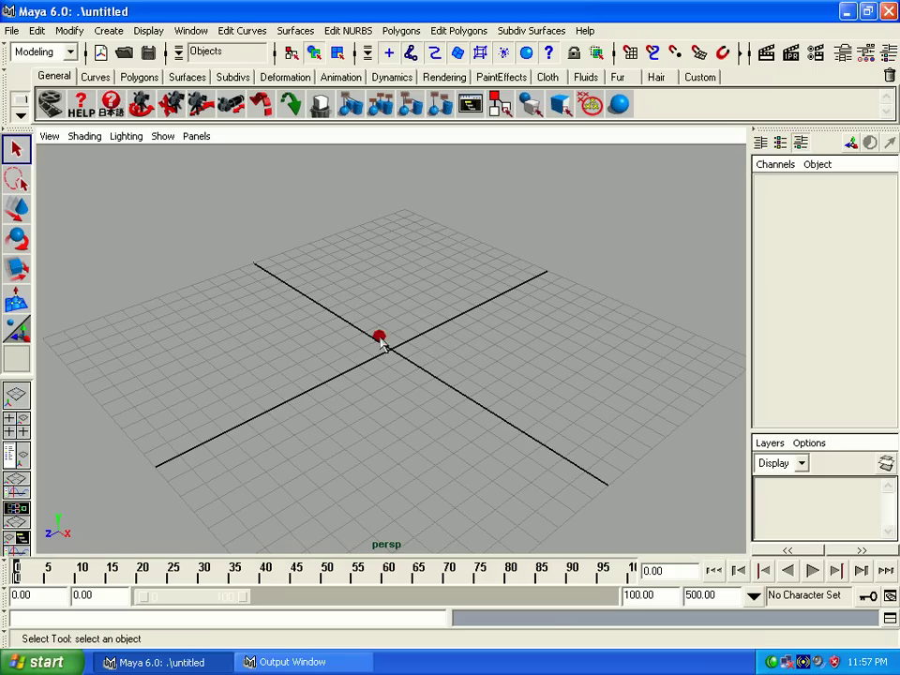
alt+right_drag(382, 342, 360, 263)
mouse_move(486, 416)
alt+right_down()
mouse_move(484, 371)
mouse_move(502, 422)
alt+right_up()
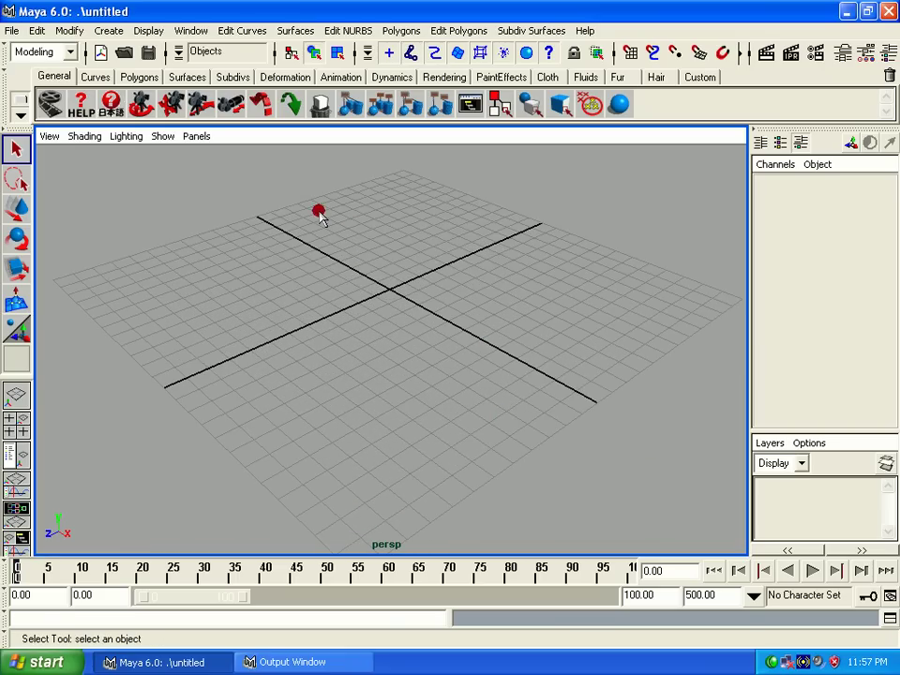
Step: Create a polygon cube and a polygon sphere, moving the sphere off to the upper right
click(106, 30)
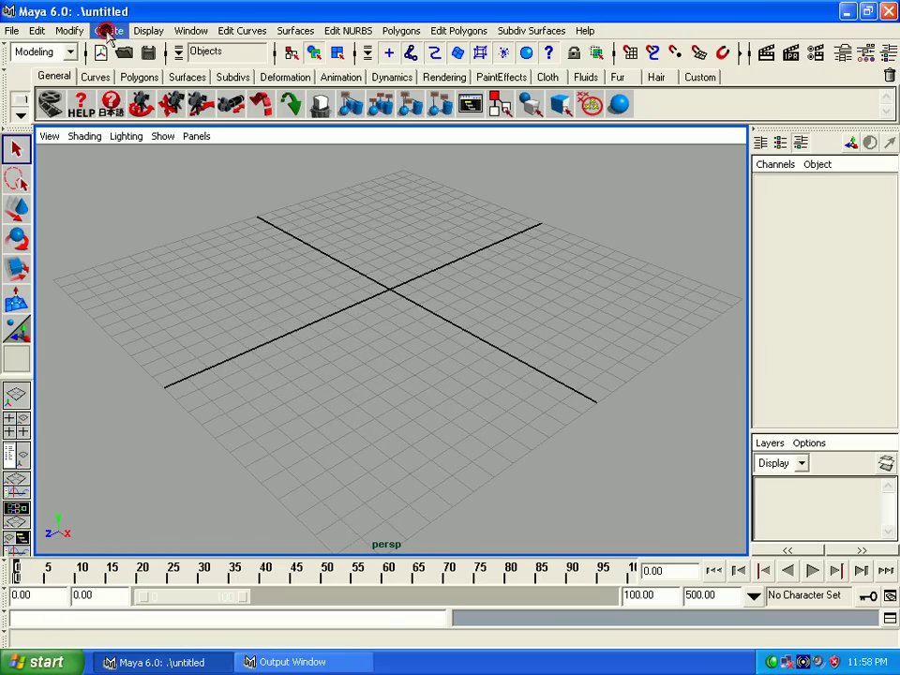
mouse_move(144, 72)
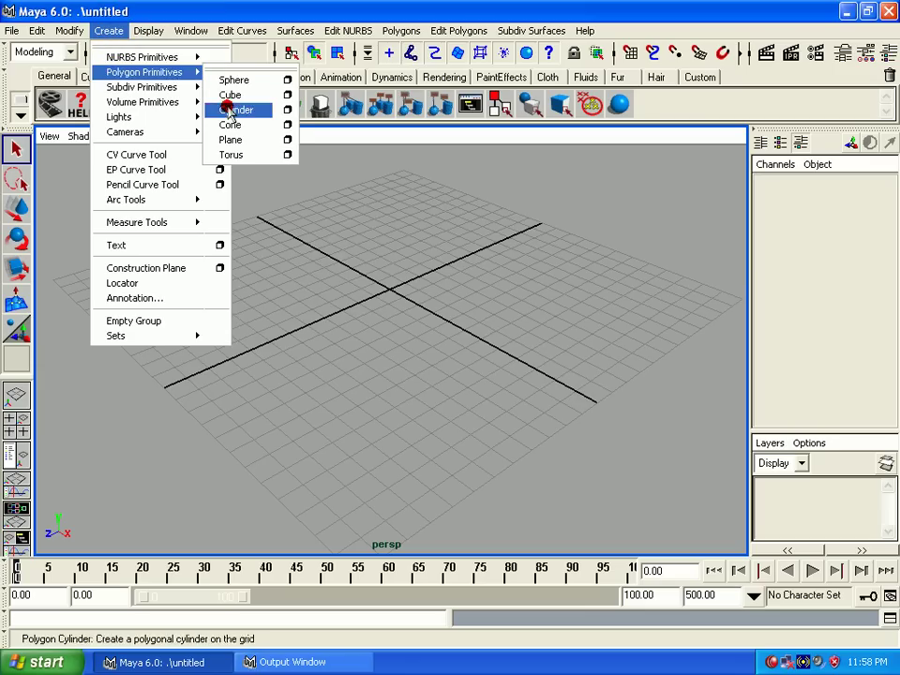
click(235, 97)
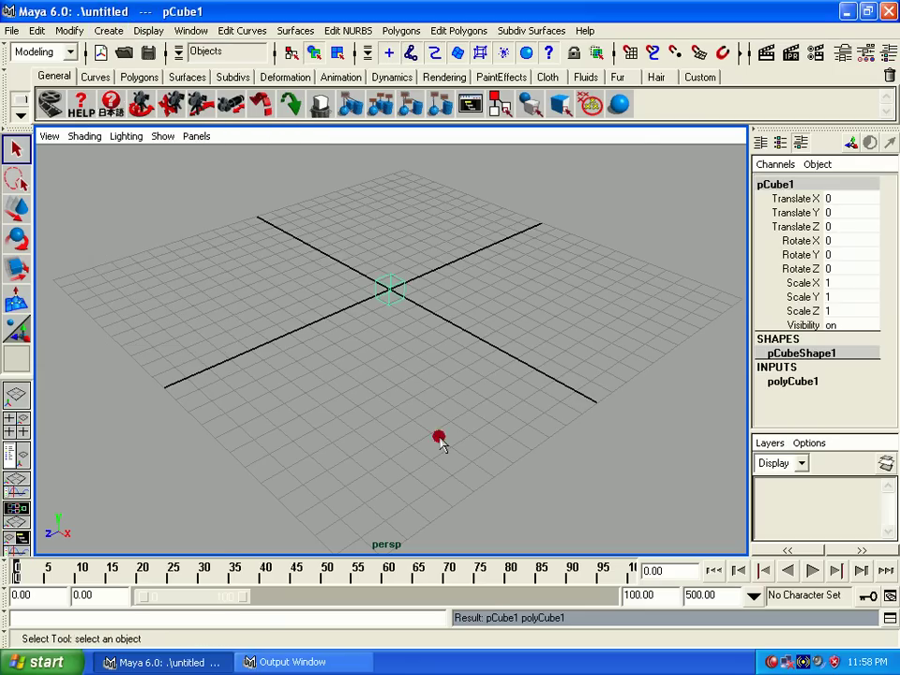
mouse_move(438, 440)
alt+right_down()
mouse_move(499, 436)
mouse_move(469, 368)
mouse_move(420, 316)
alt+right_up()
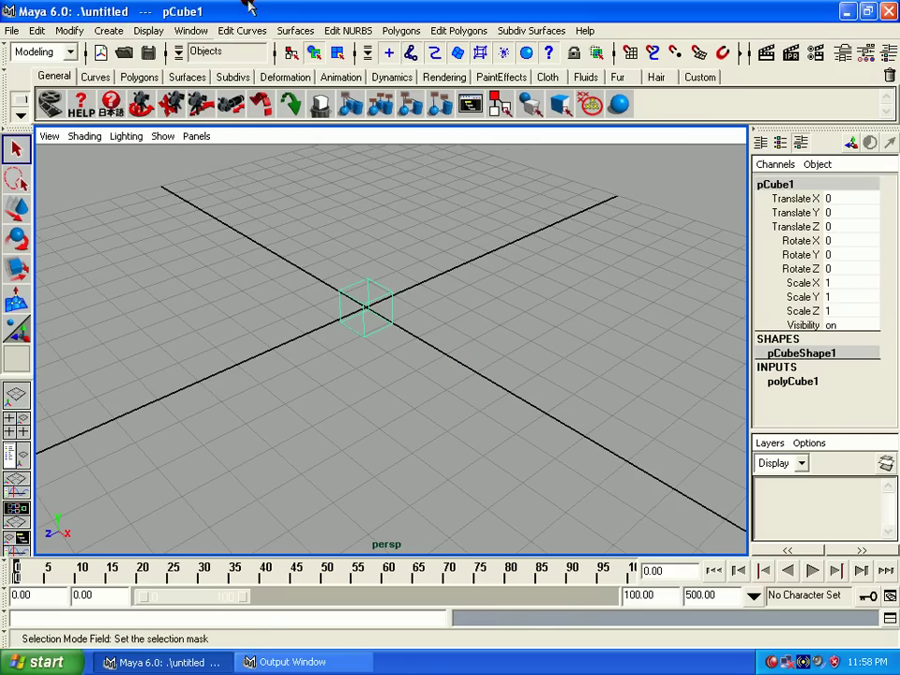
click(109, 30)
mouse_move(143, 72)
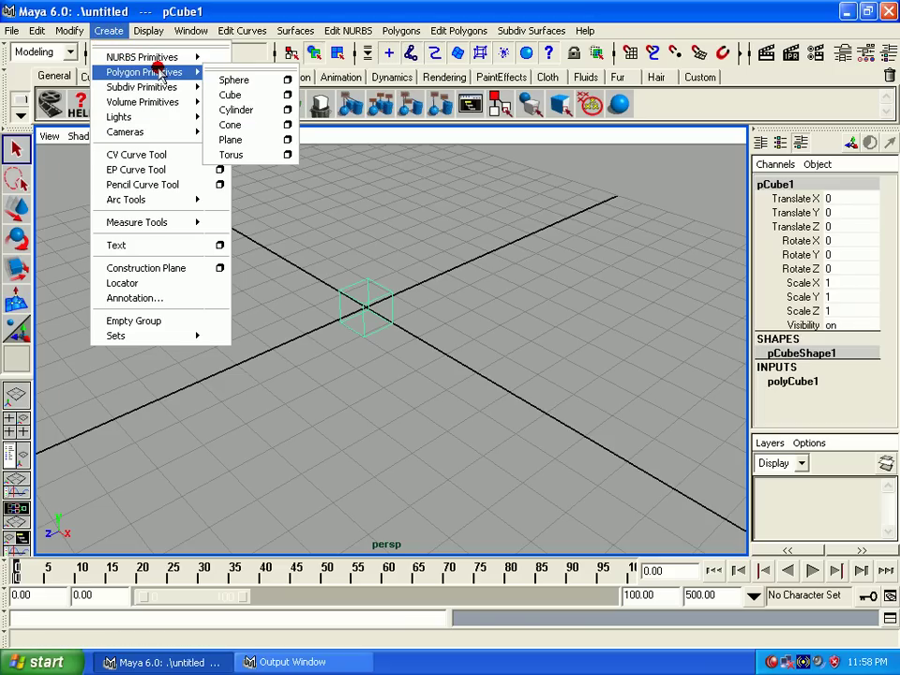
click(229, 83)
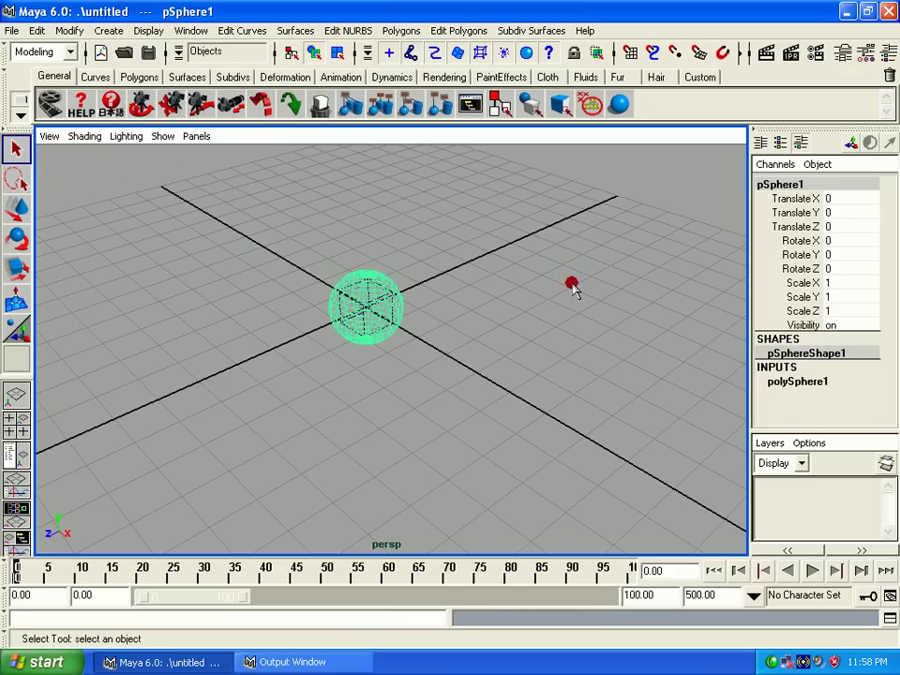
key(w)
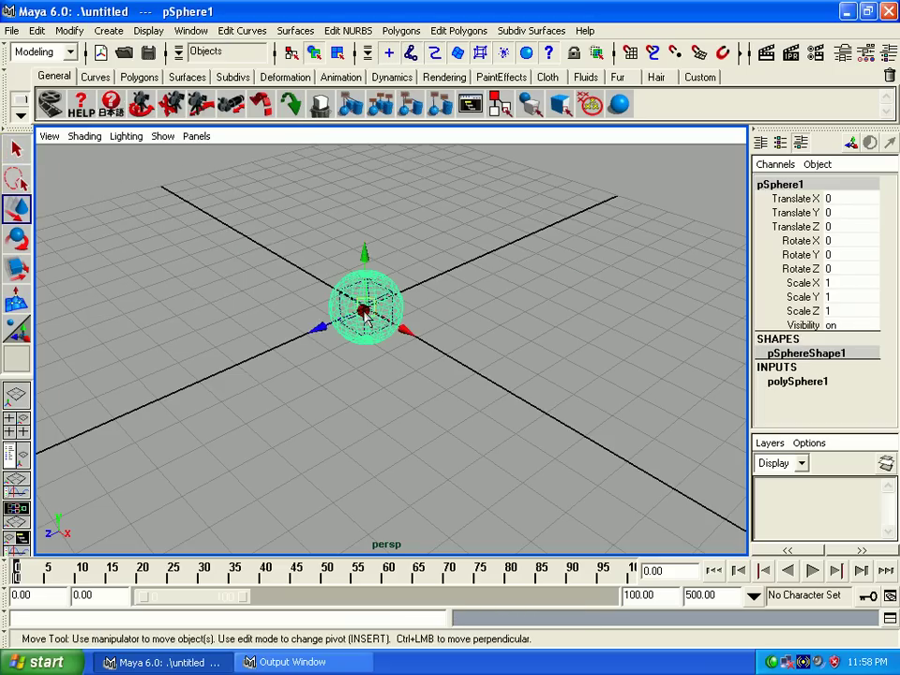
drag(364, 314, 582, 262)
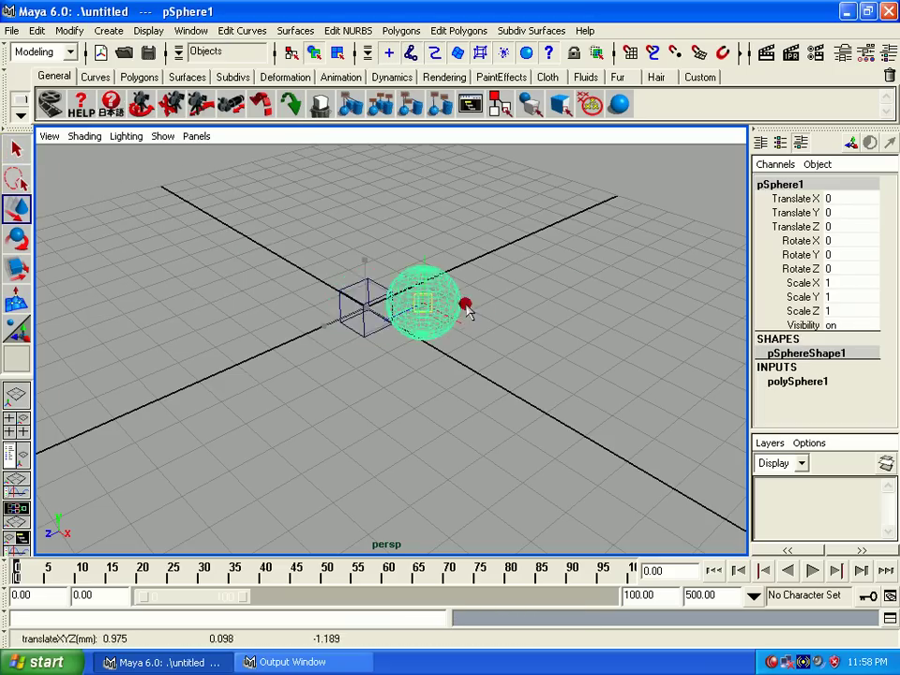
Step: Scale the cube to 5.4 × 1 × 8 and display the scene smooth-shaded
click(372, 300)
key(r)
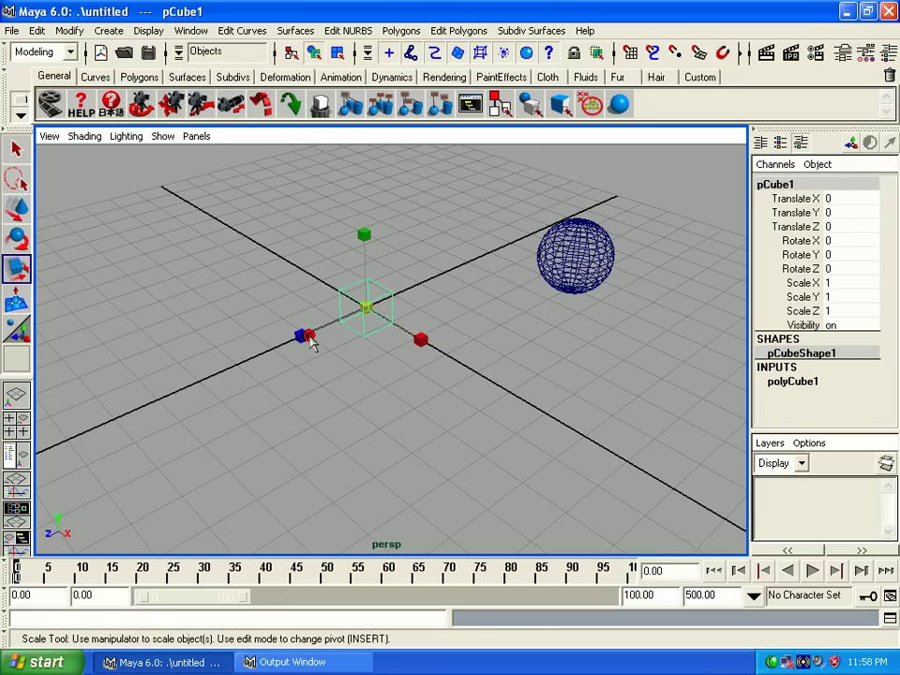
drag(305, 337, 231, 386)
drag(420, 345, 648, 473)
drag(303, 345, 281, 431)
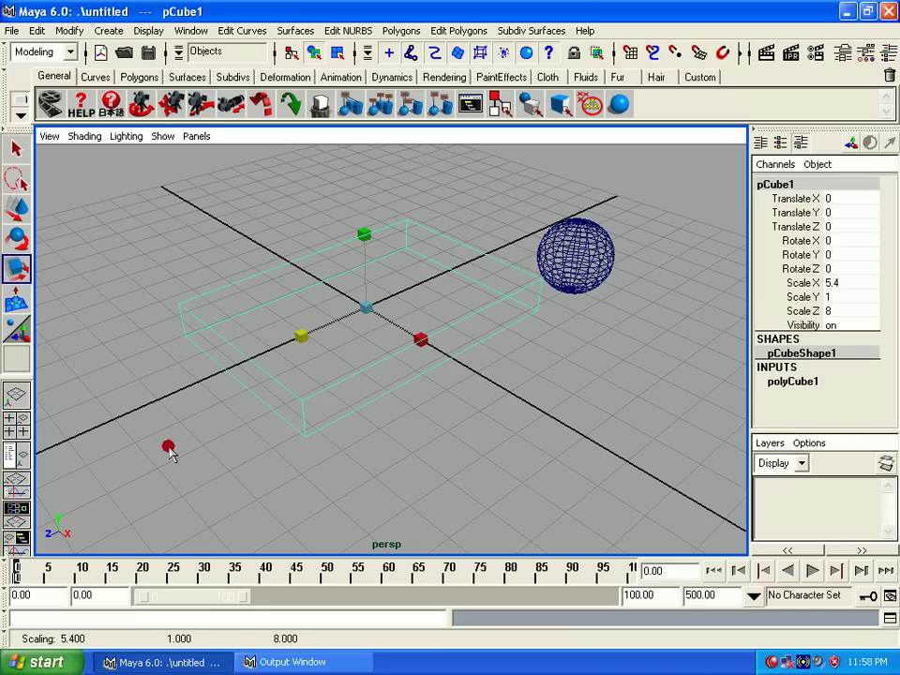
key(5)
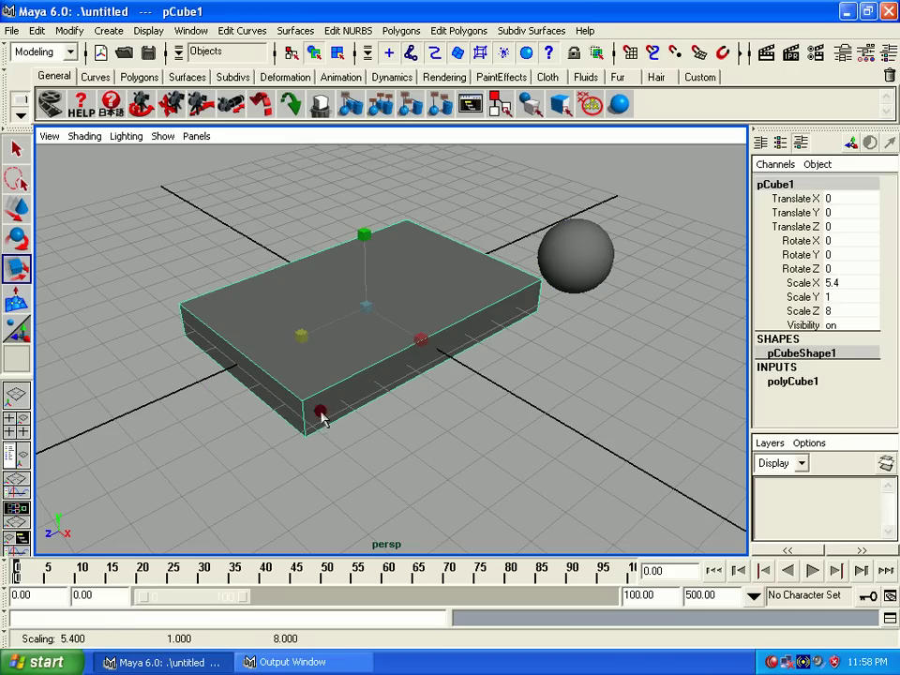
click(426, 422)
mouse_move(283, 366)
alt+mouse_down()
mouse_move(295, 402)
mouse_move(101, 318)
mouse_move(328, 368)
mouse_move(312, 358)
mouse_move(375, 486)
mouse_move(354, 458)
mouse_move(361, 478)
alt+mouse_up()
click(368, 368)
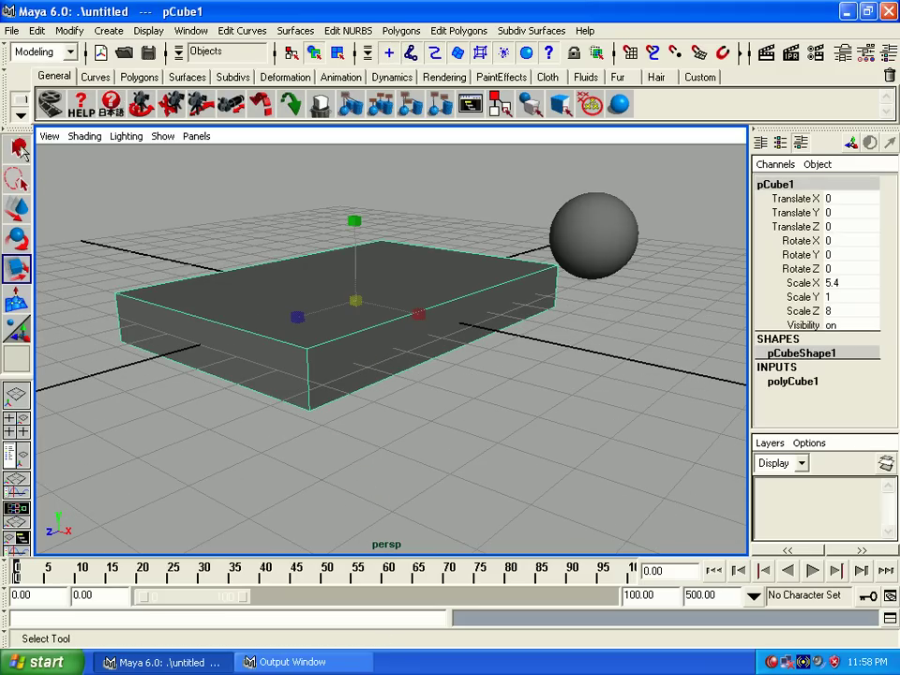
Step: Move the sphere down beside the slab and orbit to view both
click(16, 148)
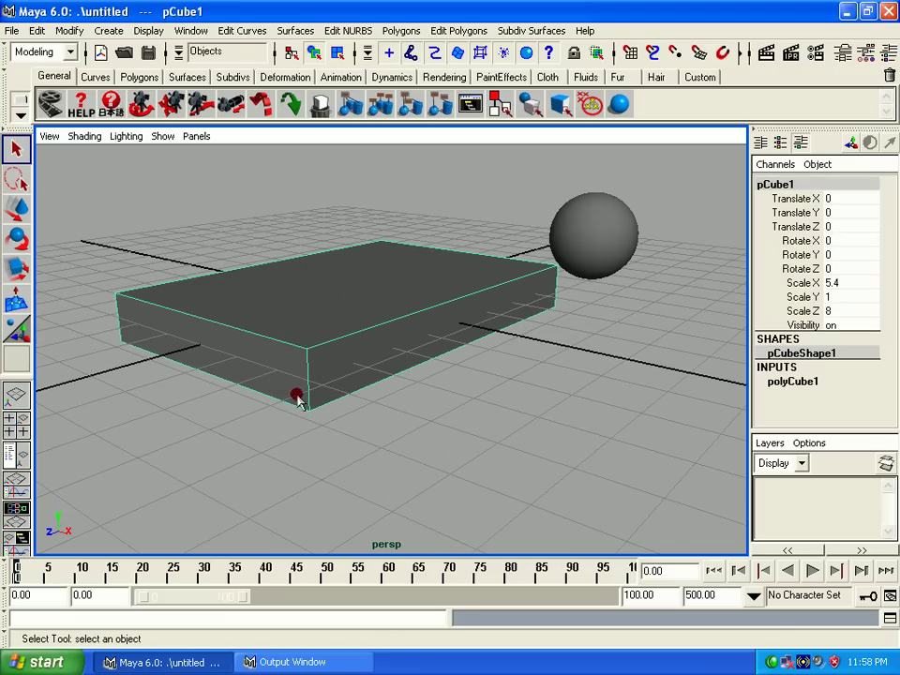
click(566, 251)
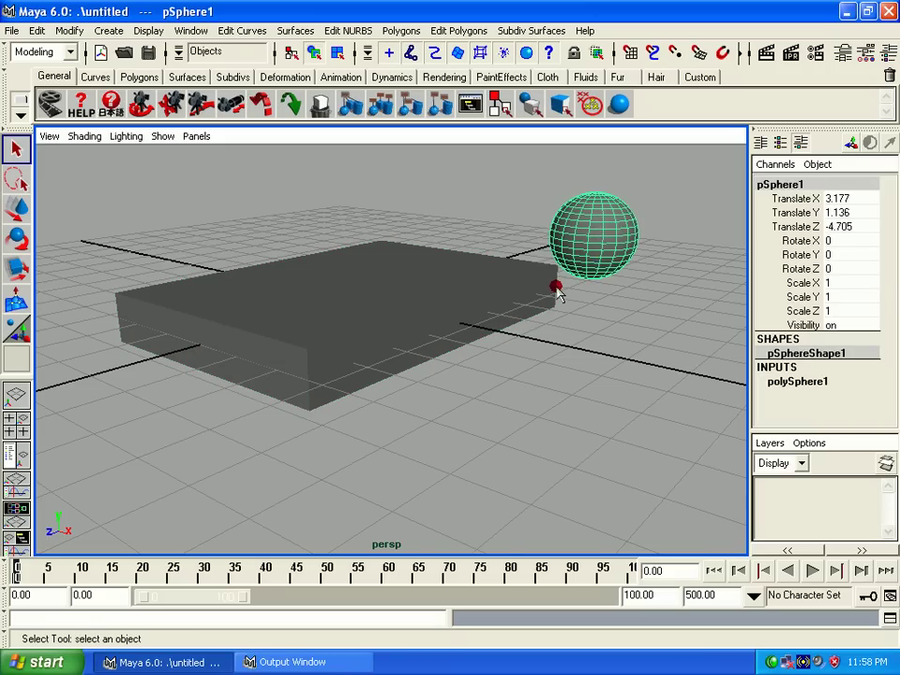
alt+drag(555, 295, 565, 245)
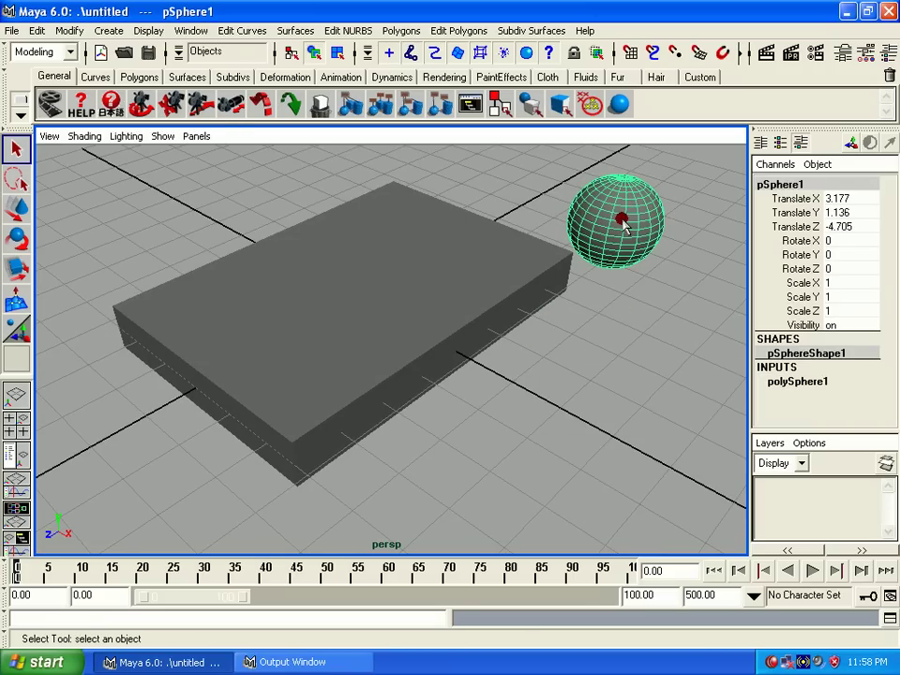
key(w)
drag(623, 222, 600, 315)
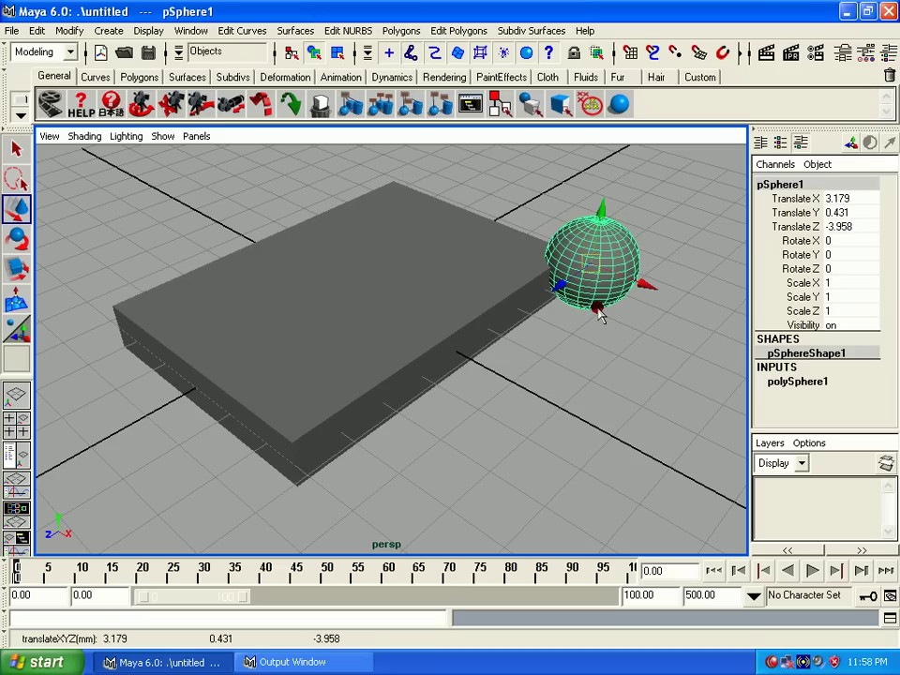
alt+drag(371, 410, 308, 369)
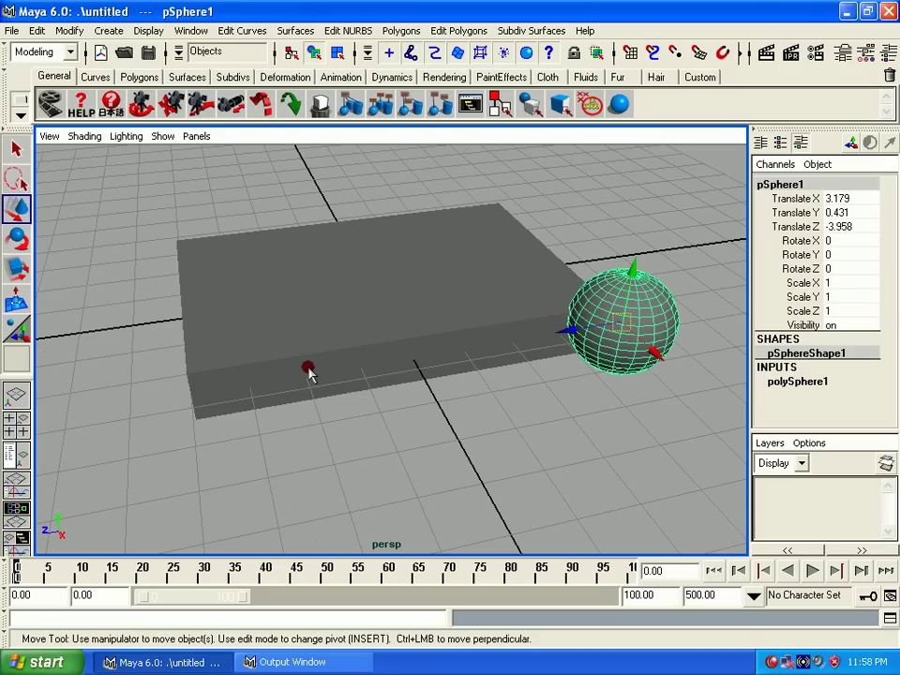
drag(272, 194, 370, 462)
mouse_move(336, 405)
alt+mouse_down()
mouse_move(346, 368)
mouse_move(378, 374)
alt+mouse_up()
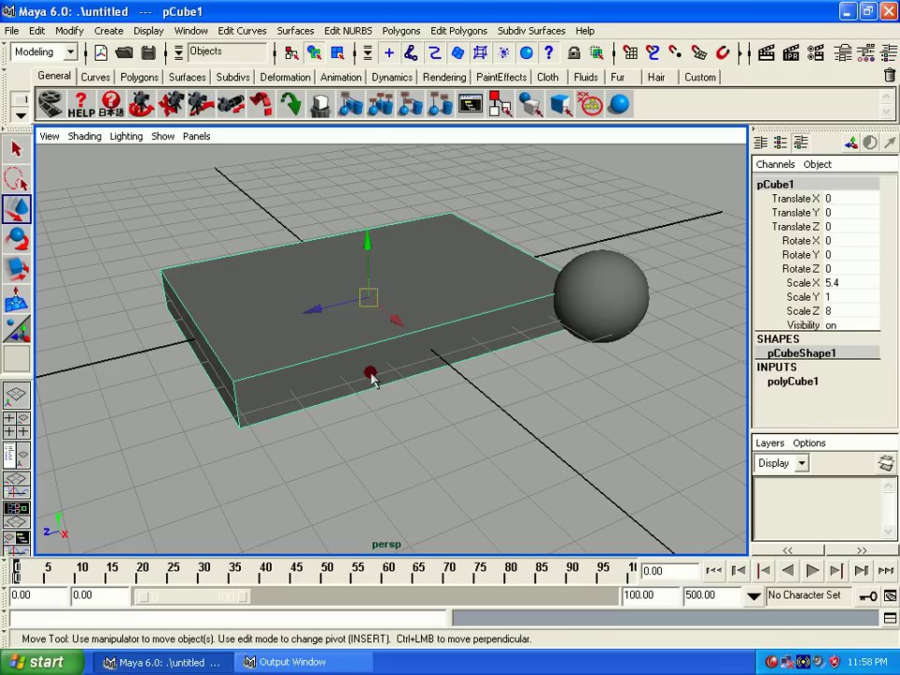
Step: Leave the slab's Visibility on, create display layer1, and add the selected slab to it
click(842, 326)
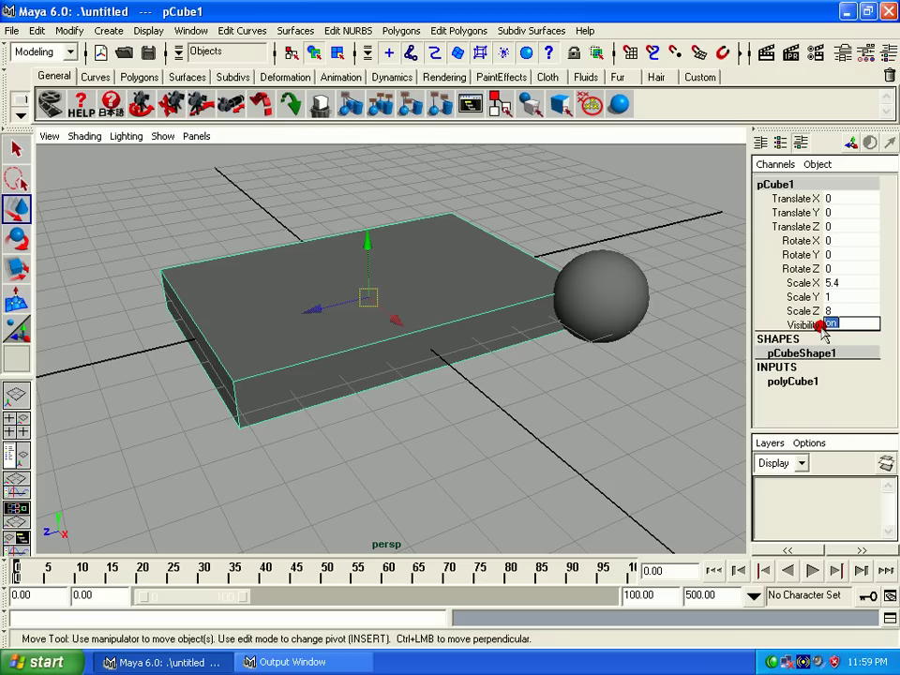
click(359, 314)
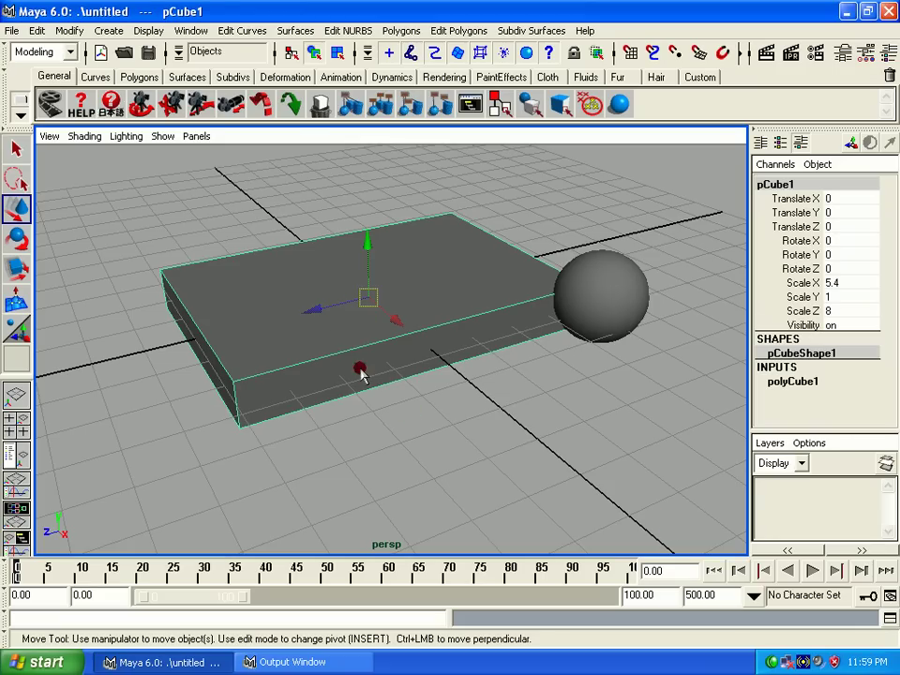
click(890, 464)
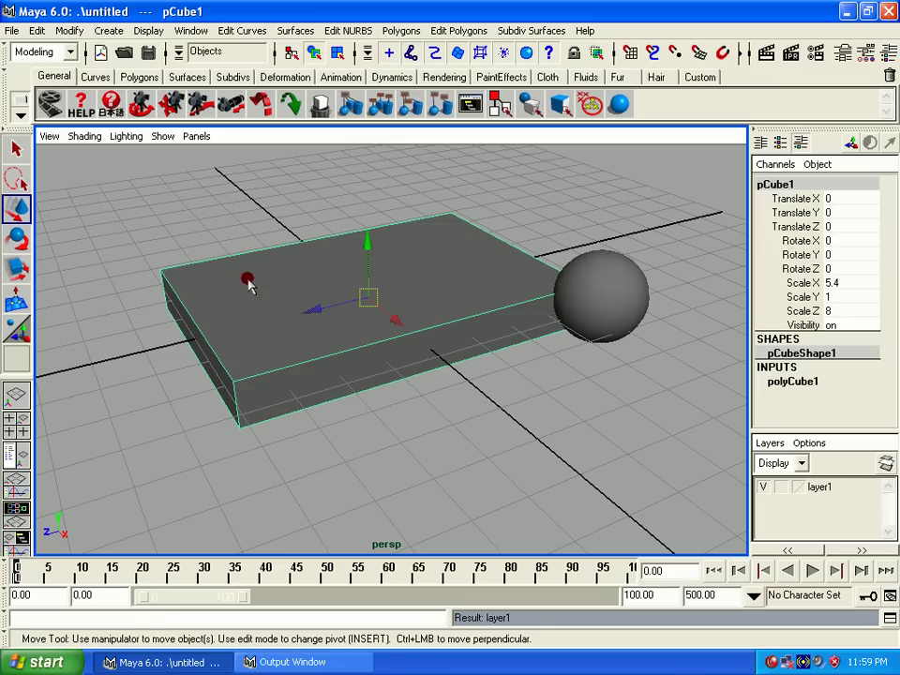
right_click(824, 488)
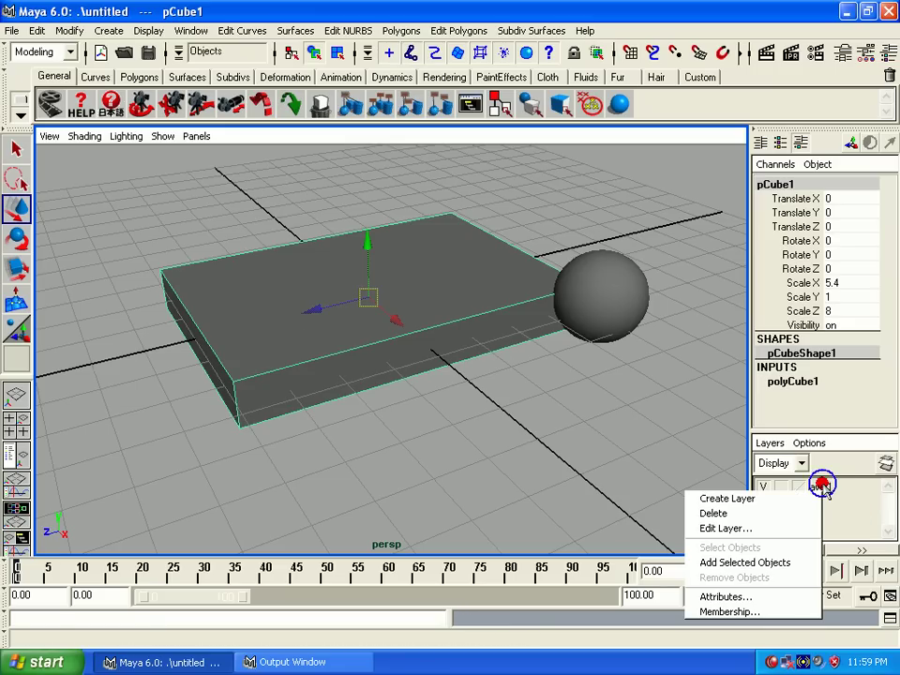
click(730, 563)
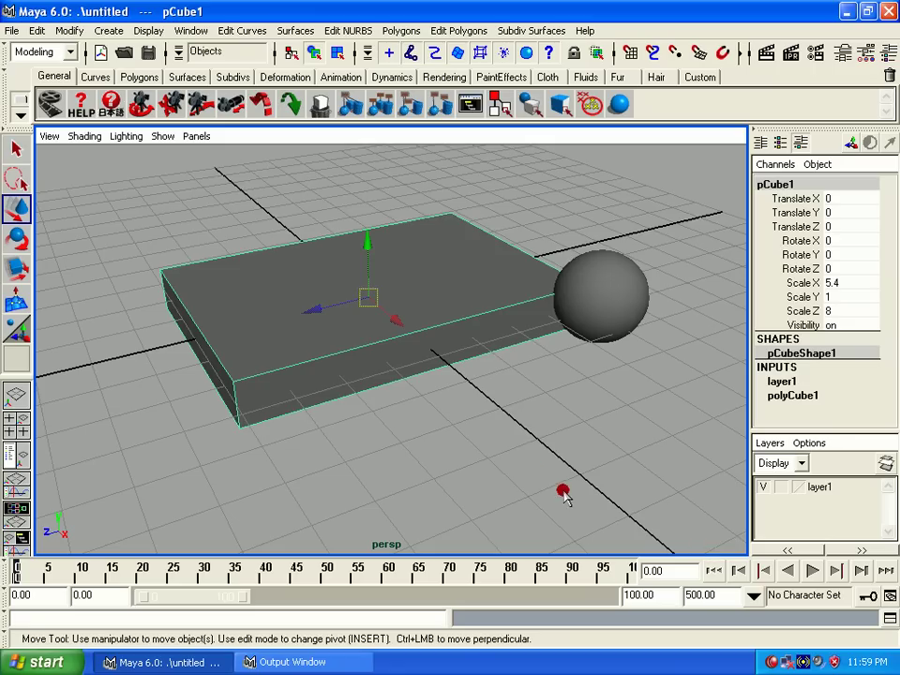
alt+right_drag(491, 453, 425, 364)
alt+drag(425, 364, 444, 364)
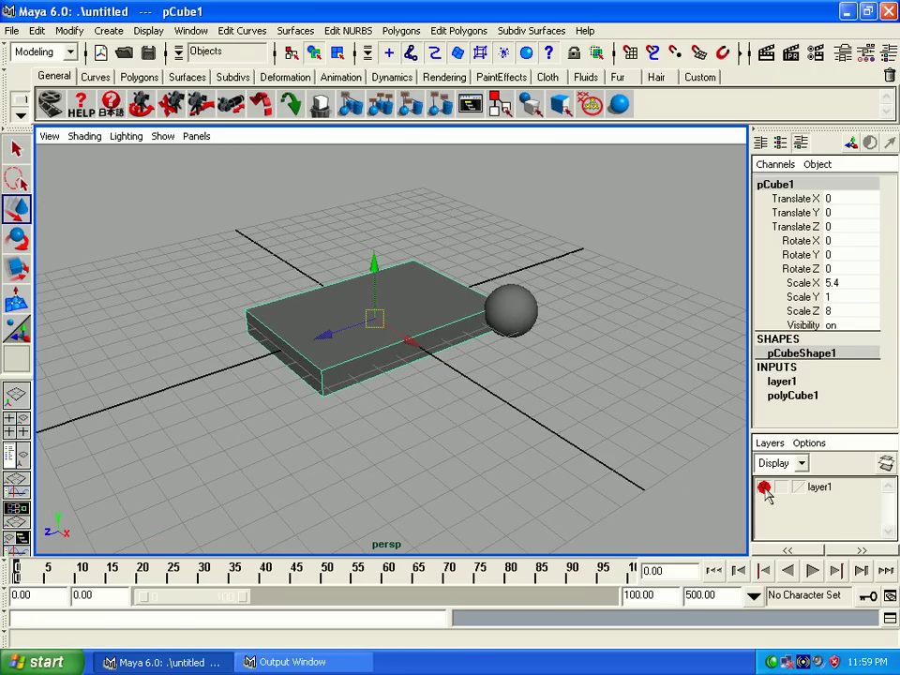
Step: Toggle layer1's visibility off and on to confirm it hides the slab, ending visible
click(767, 493)
click(767, 489)
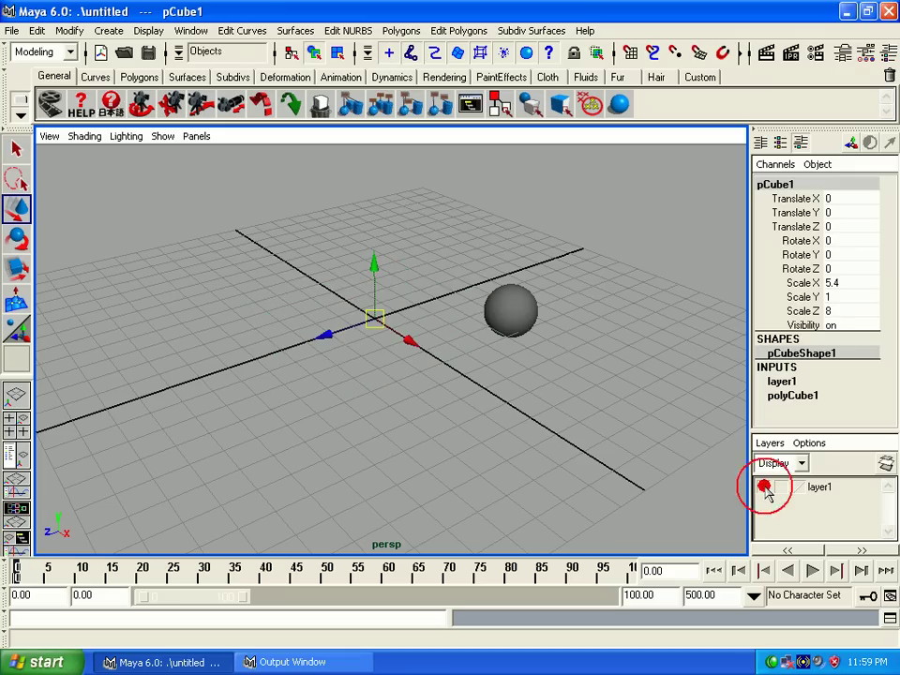
click(767, 490)
click(767, 489)
click(767, 490)
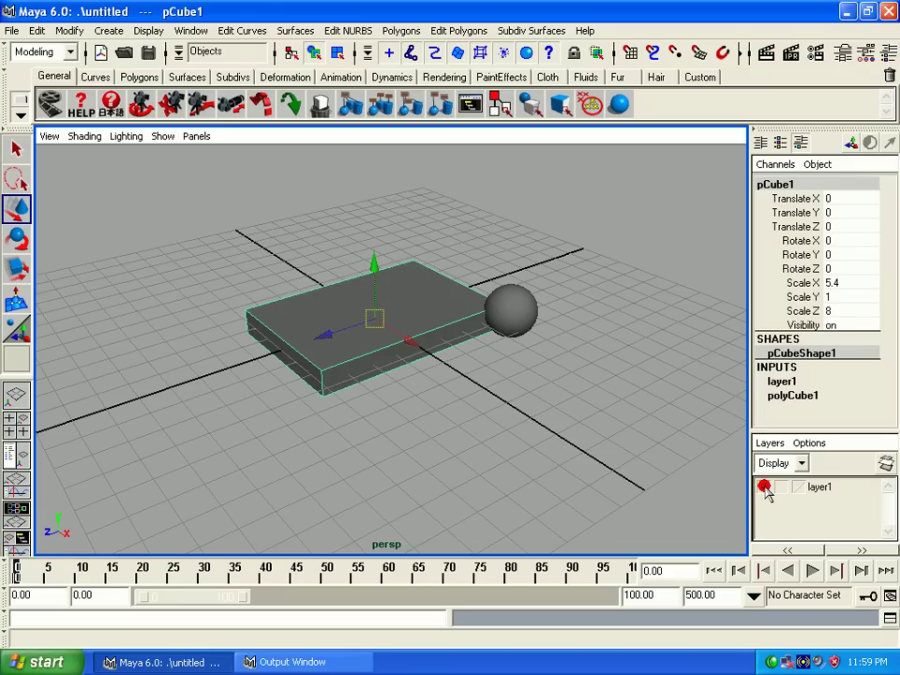
click(767, 489)
click(767, 490)
Step: Rename display layer layer1 to 'box' in the Edit Layer dialog and save
double_click(819, 489)
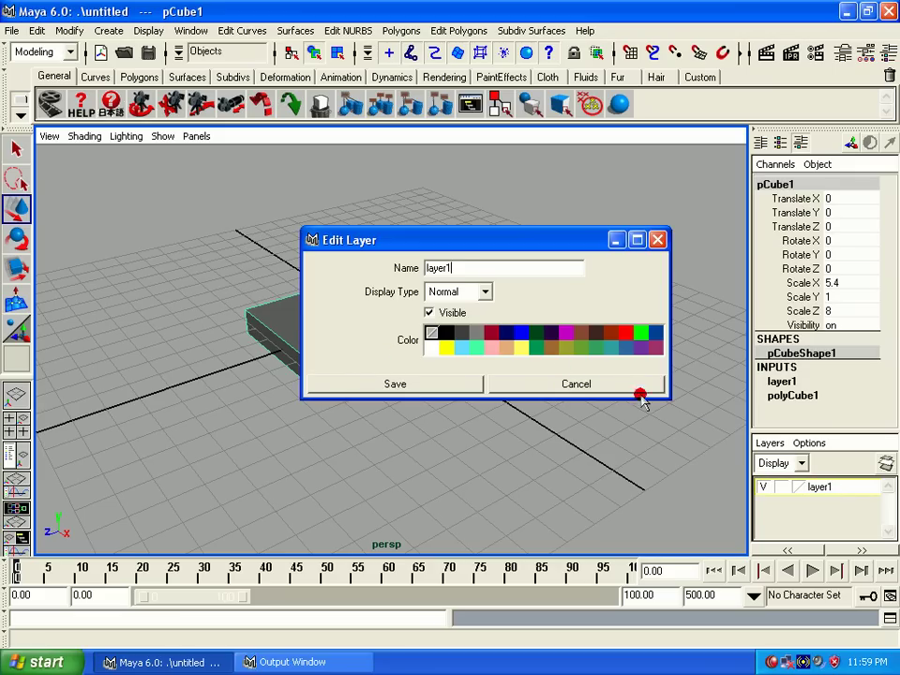
click(657, 240)
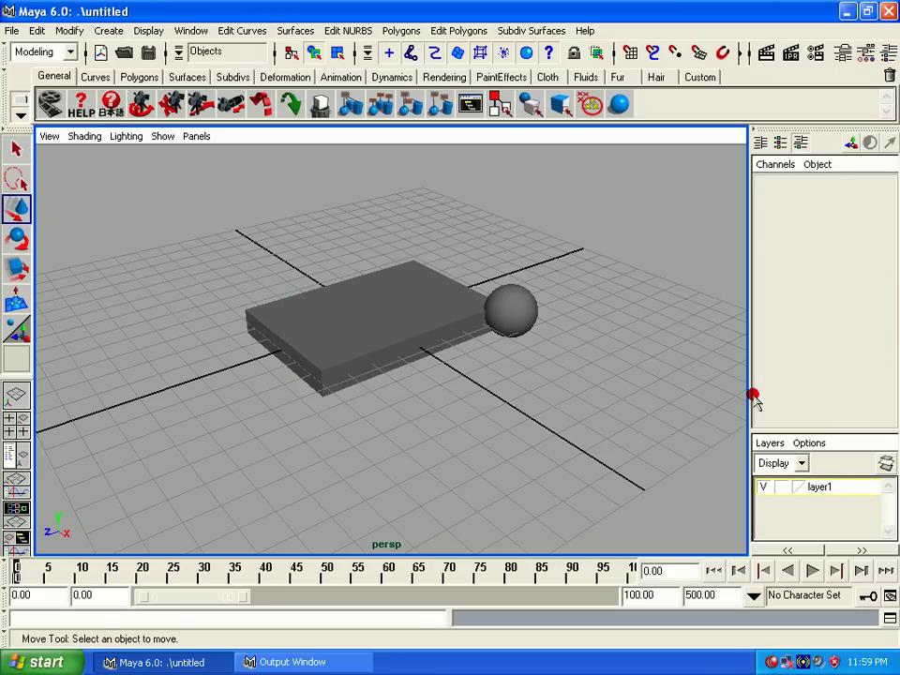
double_click(819, 489)
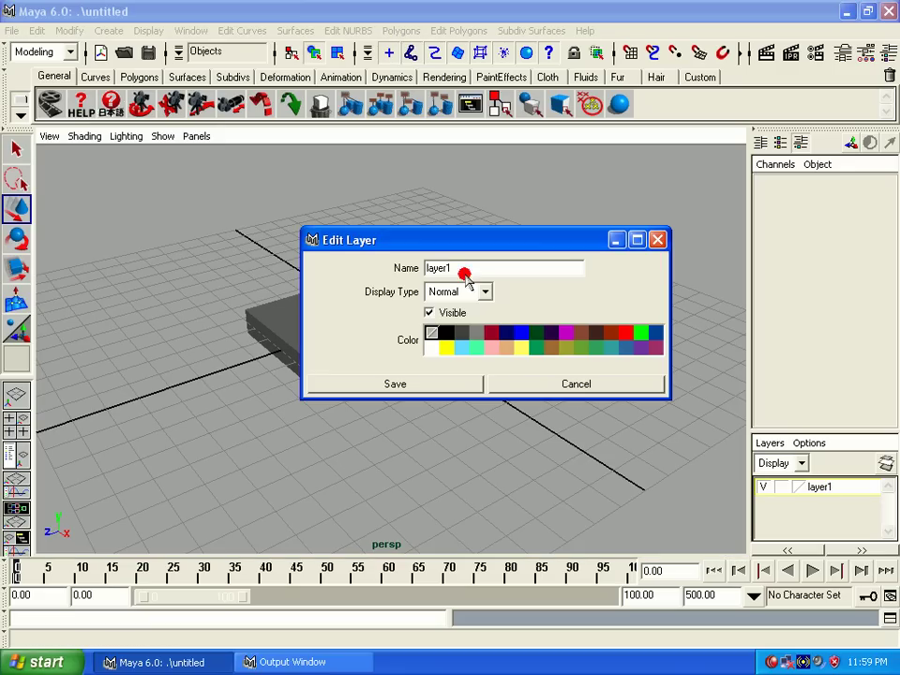
drag(459, 273, 71, 270)
text(box)
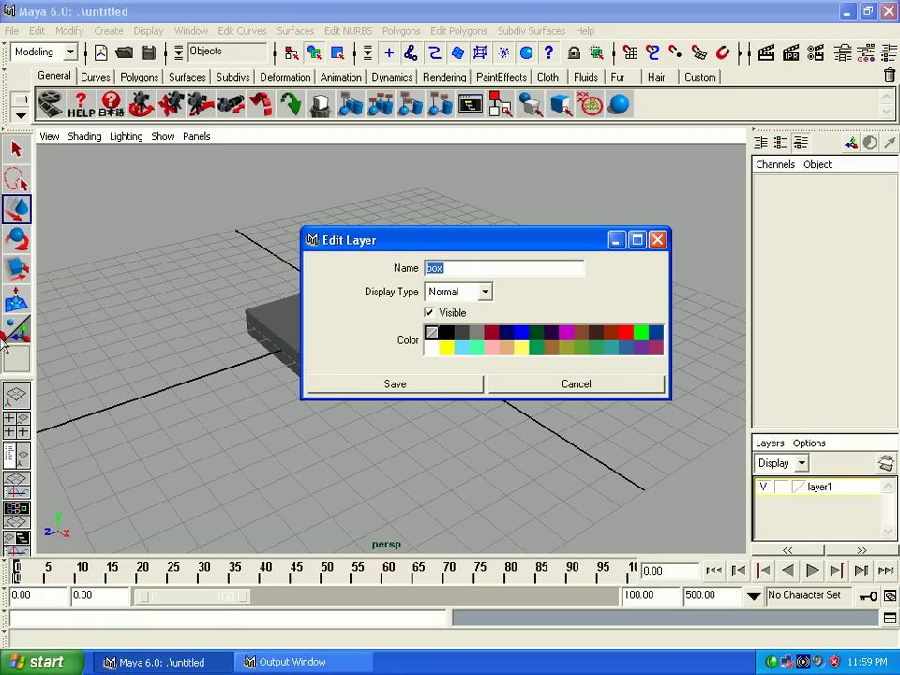
click(426, 384)
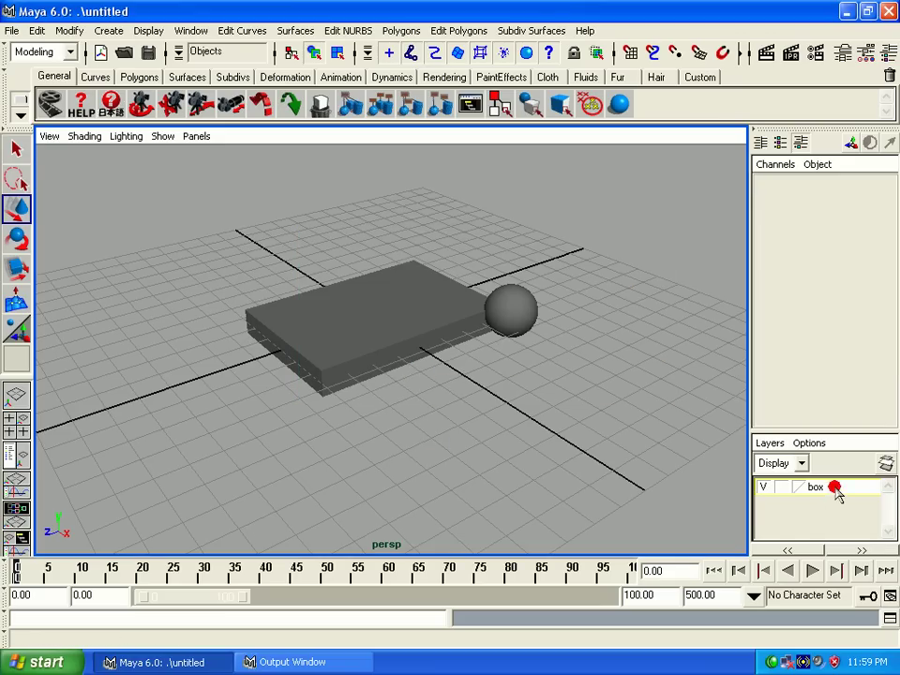
Step: Toggle the box layer's visibility, then switch it between template wireframe and shaded display
click(762, 487)
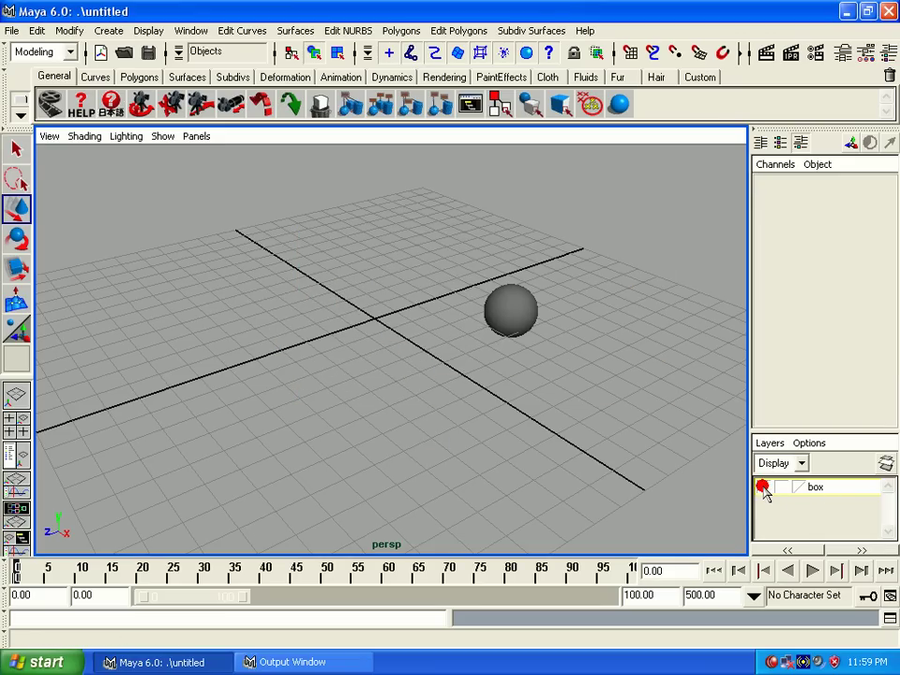
click(764, 487)
click(783, 487)
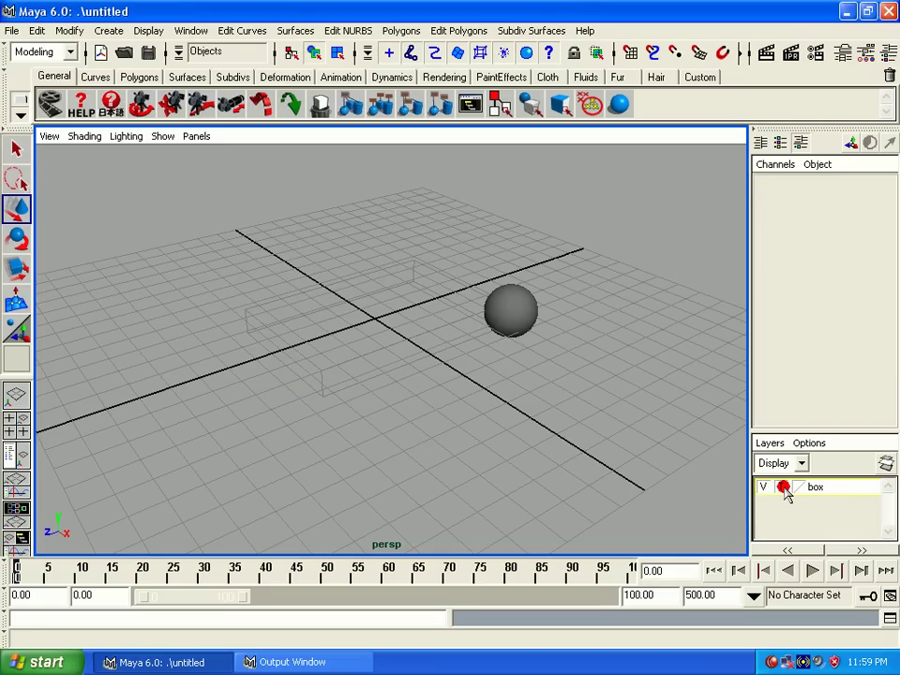
click(784, 487)
click(784, 487)
click(783, 488)
click(783, 488)
click(782, 489)
Step: Keep cycling the box layer's display mode, leaving the slab as normal shaded geometry
click(783, 490)
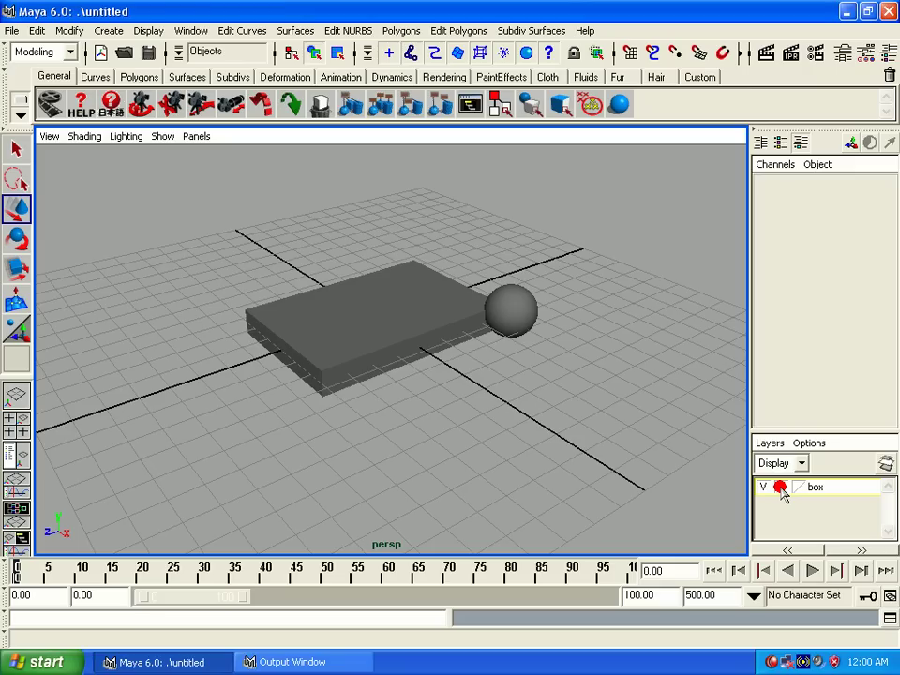
click(783, 489)
click(782, 489)
click(783, 490)
click(784, 490)
click(784, 489)
click(779, 492)
click(781, 490)
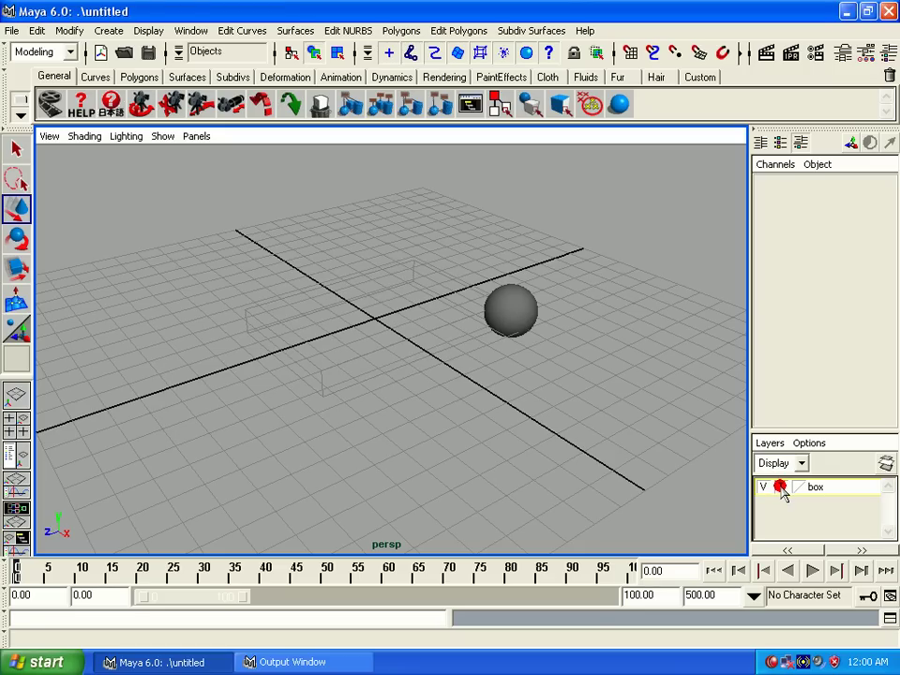
click(783, 490)
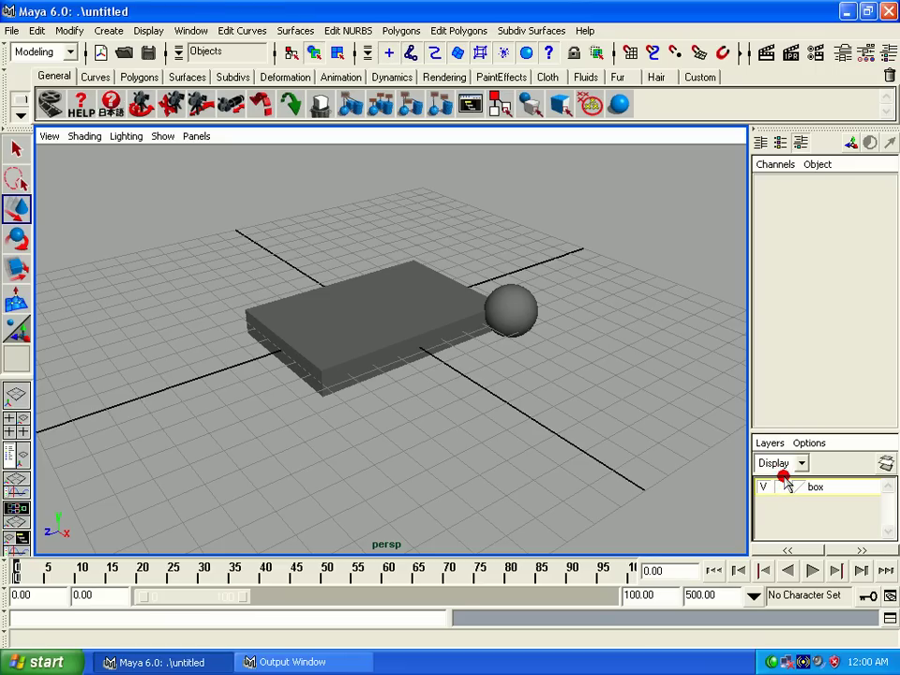
Step: Create a new display layer named 'sphere' and add the selected sphere to it
click(515, 328)
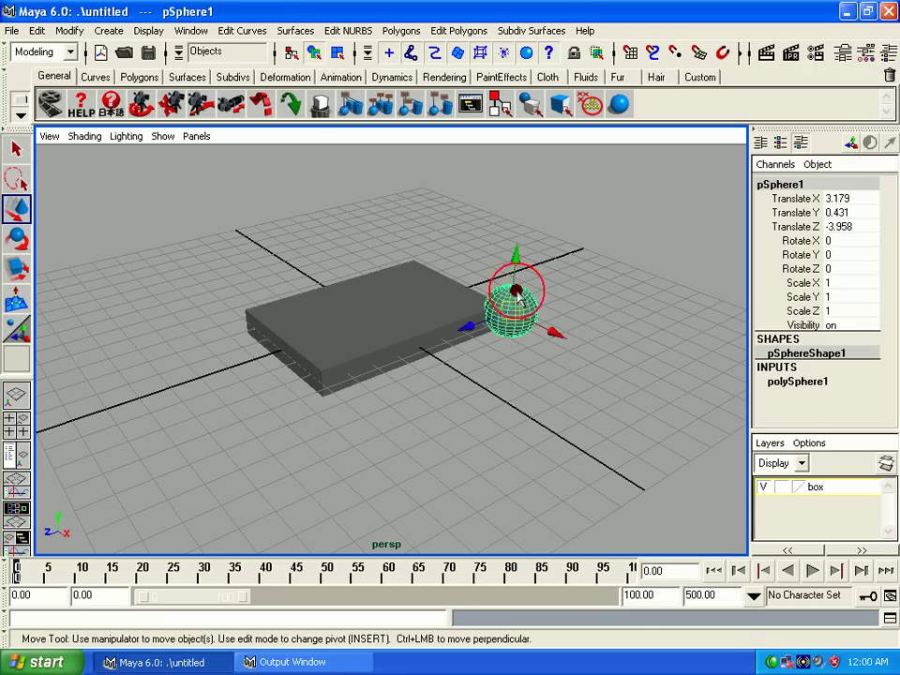
click(885, 463)
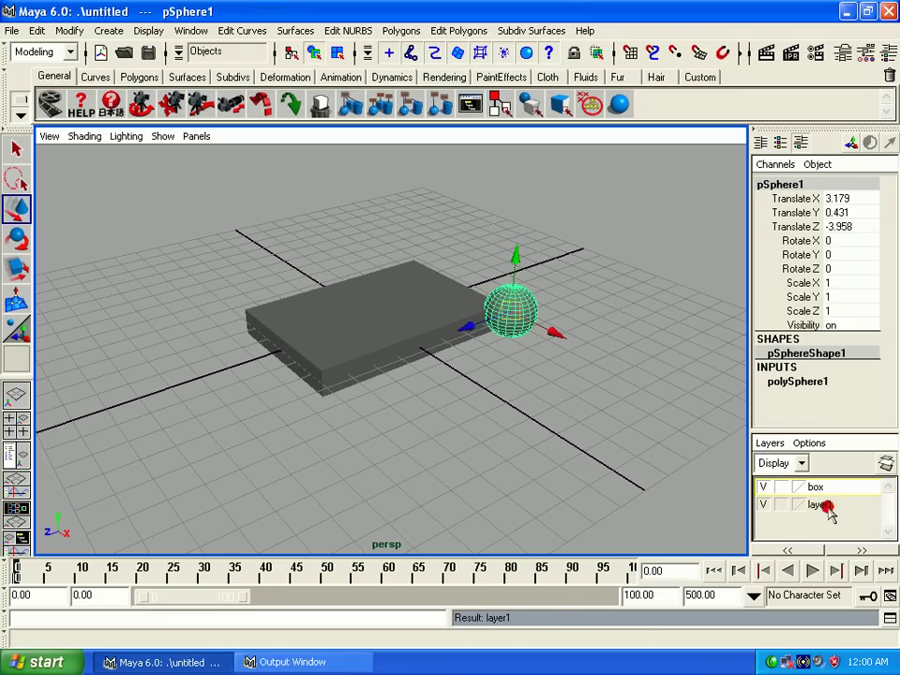
double_click(823, 507)
text(sphere)
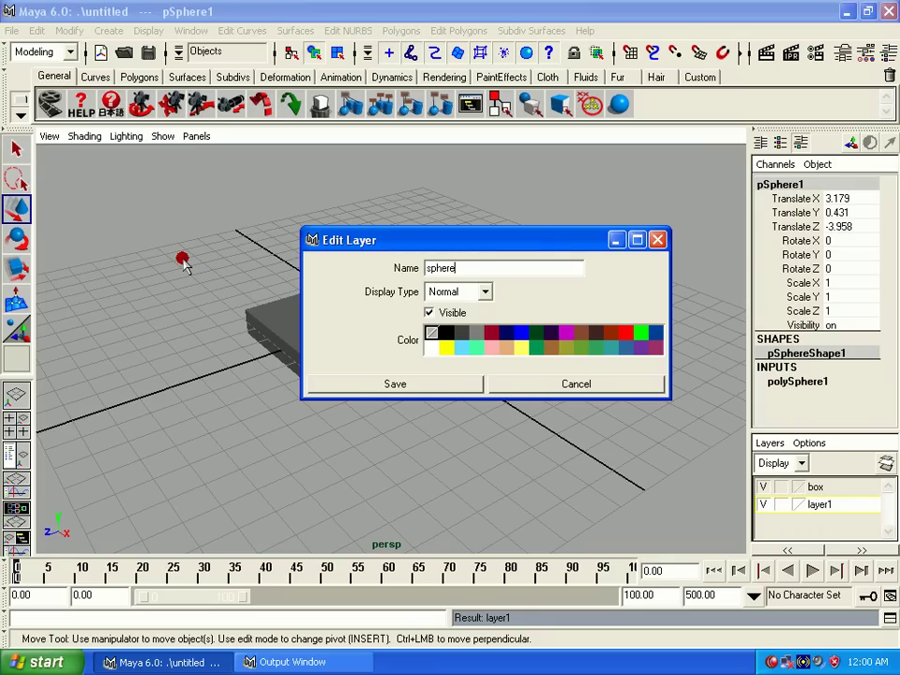
click(329, 380)
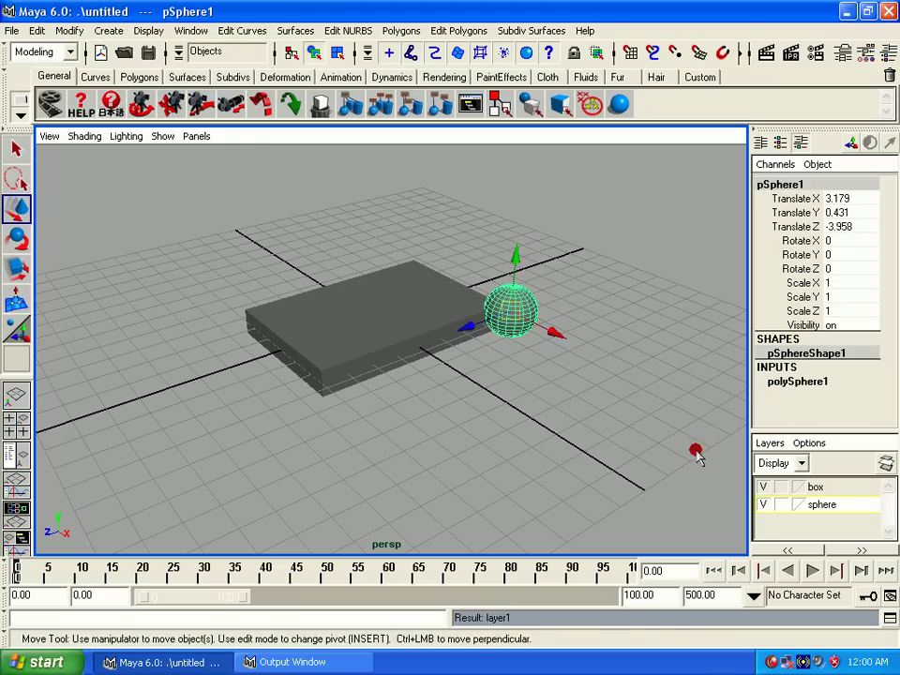
right_click(818, 510)
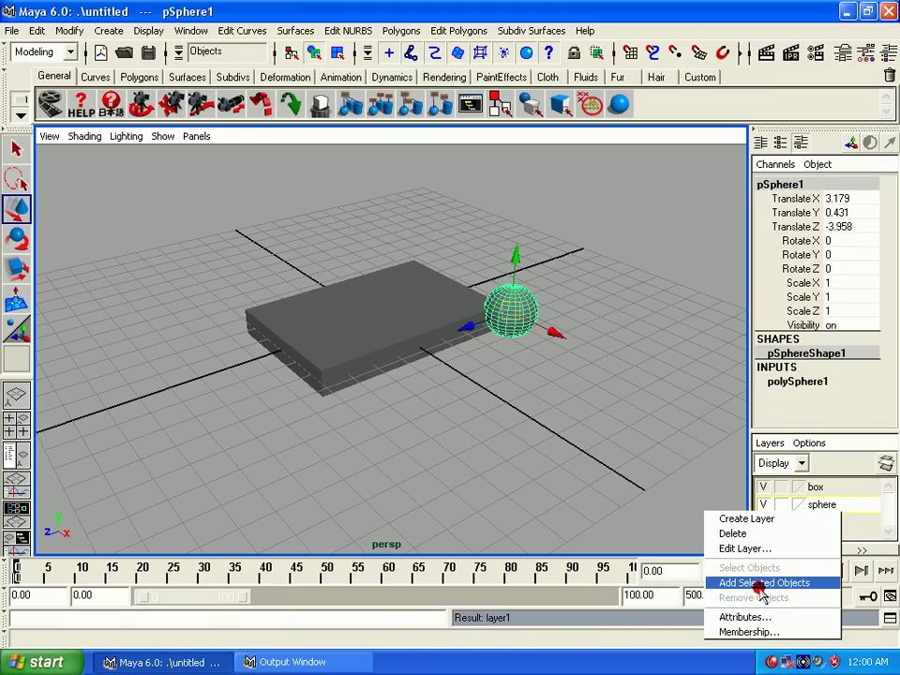
click(765, 583)
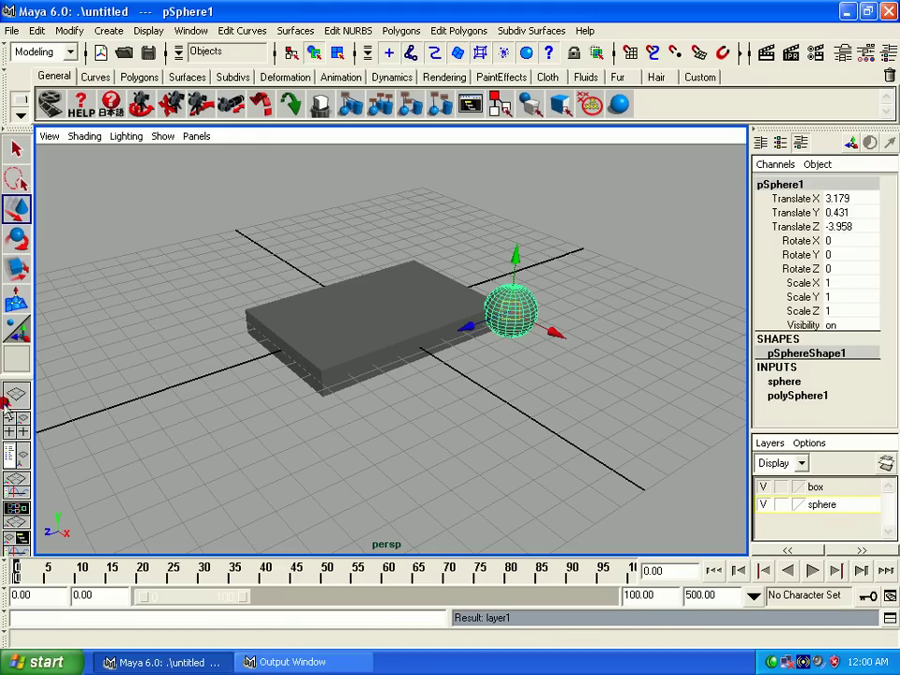
Step: Test hiding and showing the box and sphere layers, leaving both visible, then select both objects
click(762, 488)
click(762, 488)
click(764, 505)
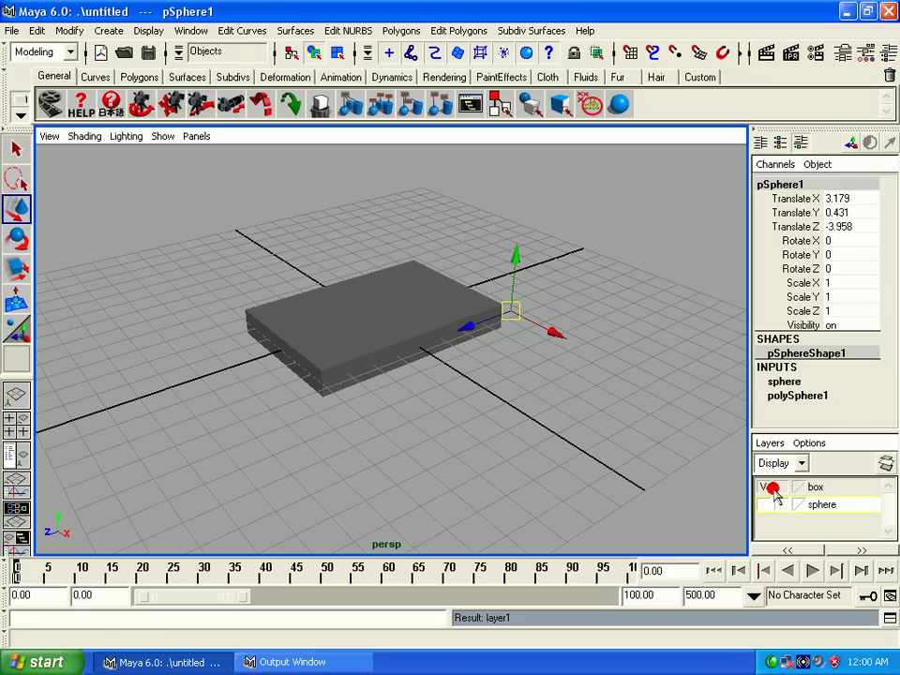
click(767, 487)
click(765, 505)
click(764, 487)
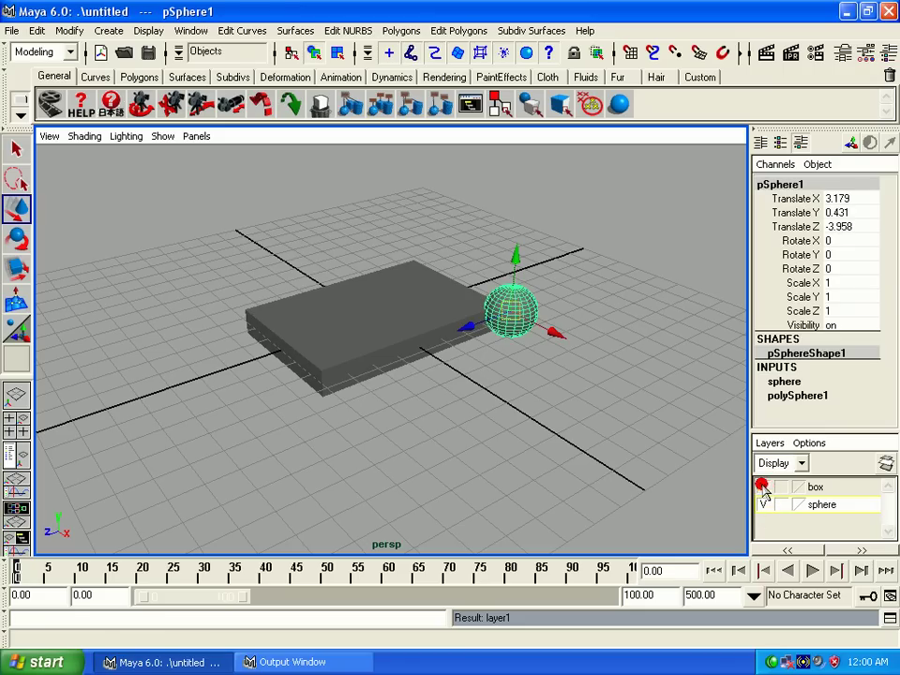
click(517, 443)
drag(186, 148, 642, 430)
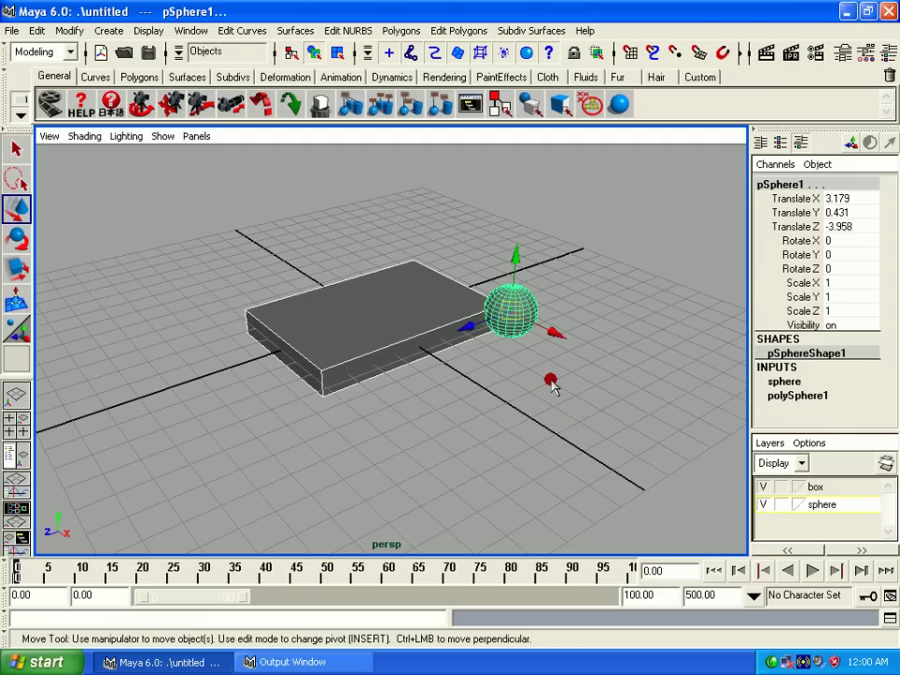
Step: Delete the box and sphere and create a new polygon cube at the origin
key(Delete)
scroll(395, 322, up, 2)
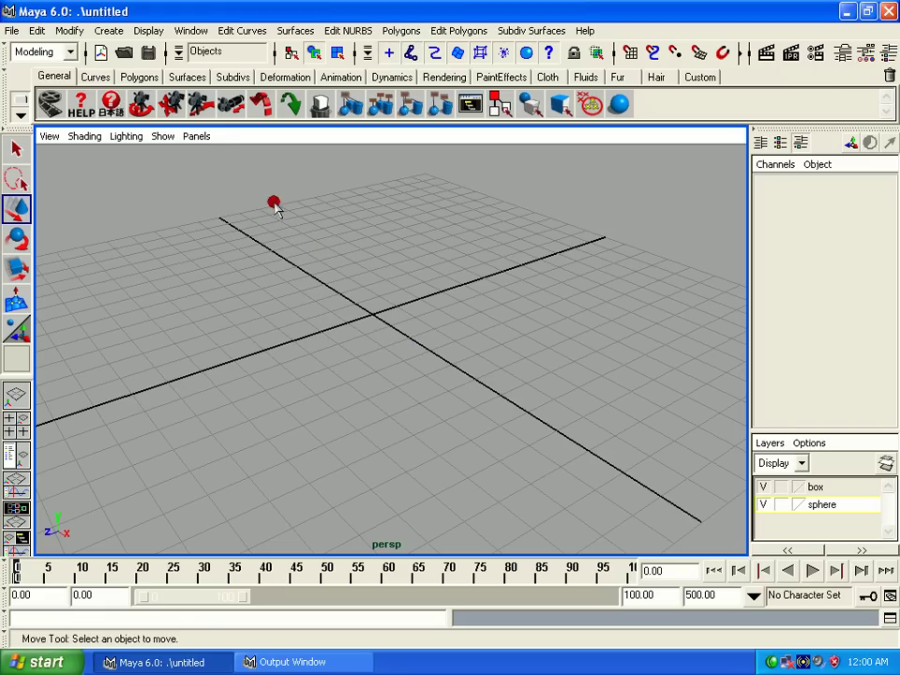
click(92, 32)
mouse_move(144, 72)
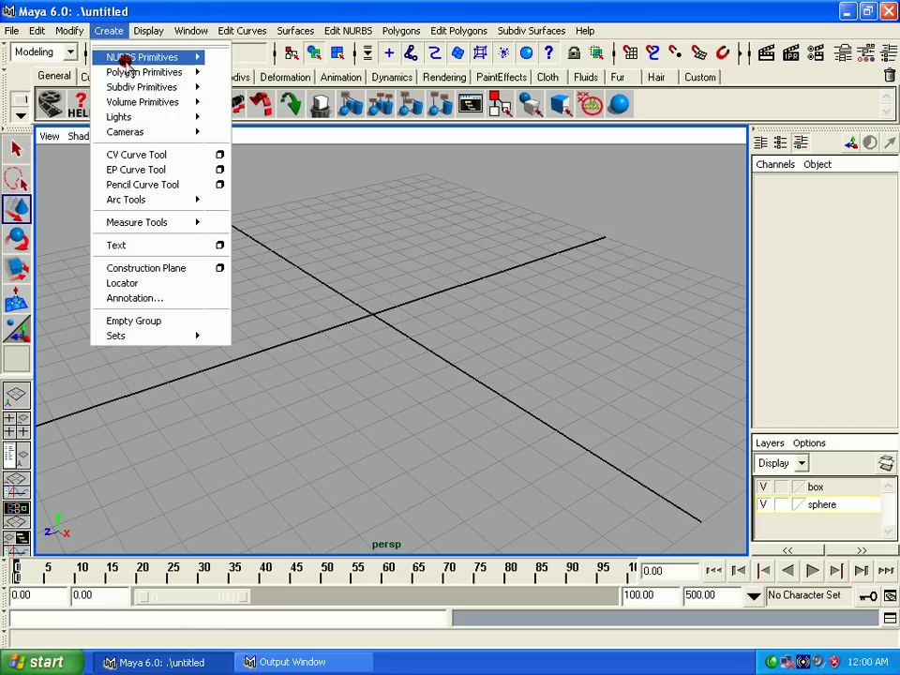
click(230, 95)
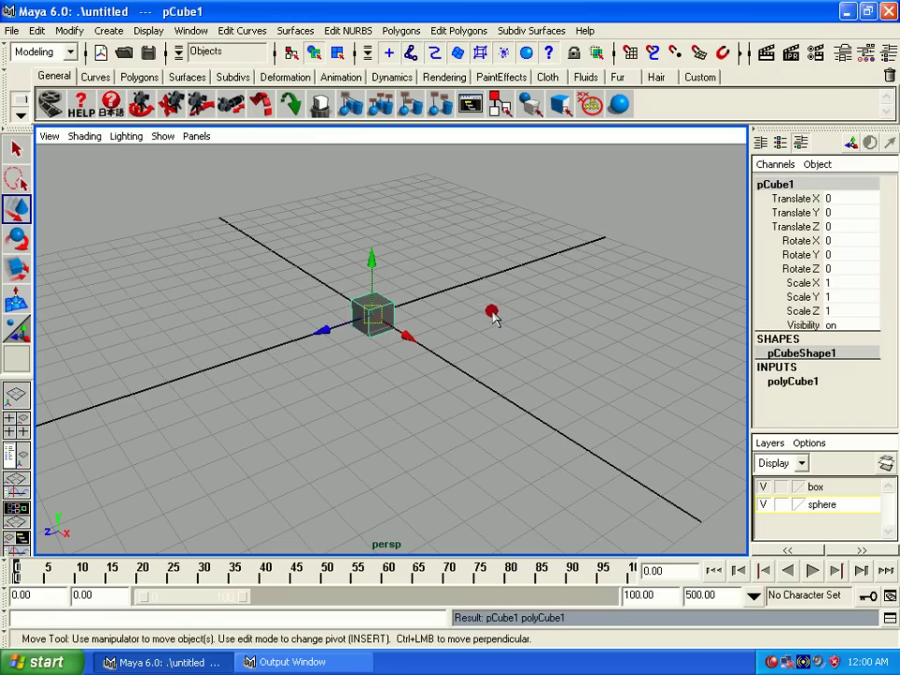
mouse_move(492, 312)
alt+right_down()
mouse_move(538, 413)
mouse_move(403, 270)
mouse_move(506, 341)
alt+right_up()
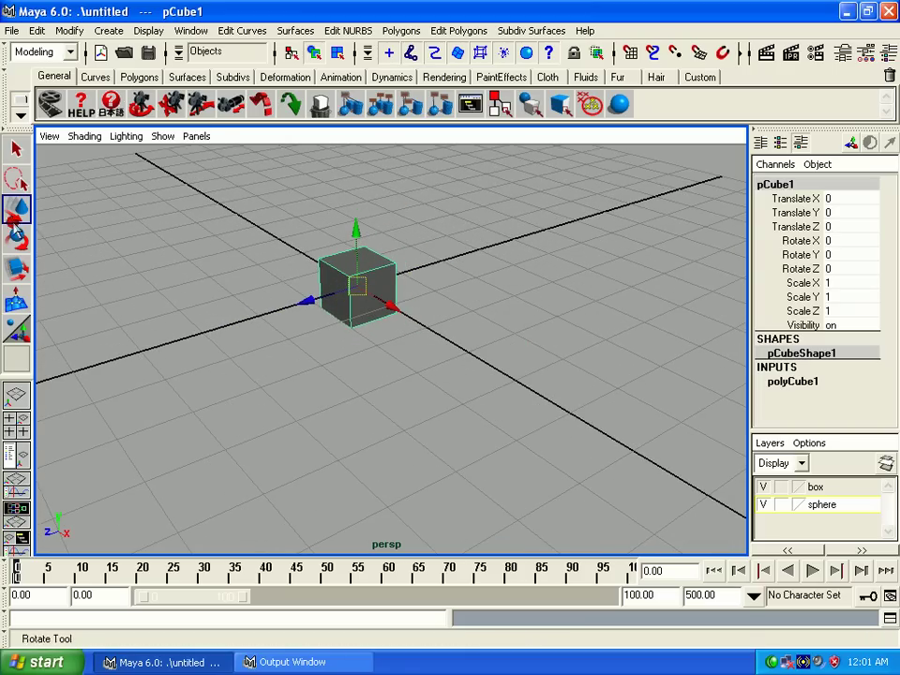
double_click(15, 209)
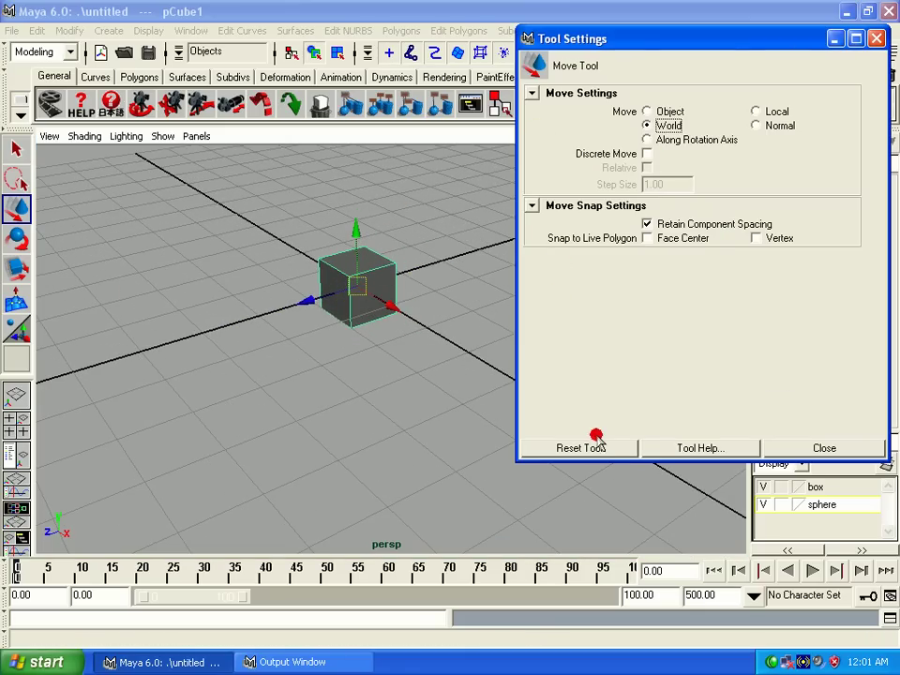
click(816, 448)
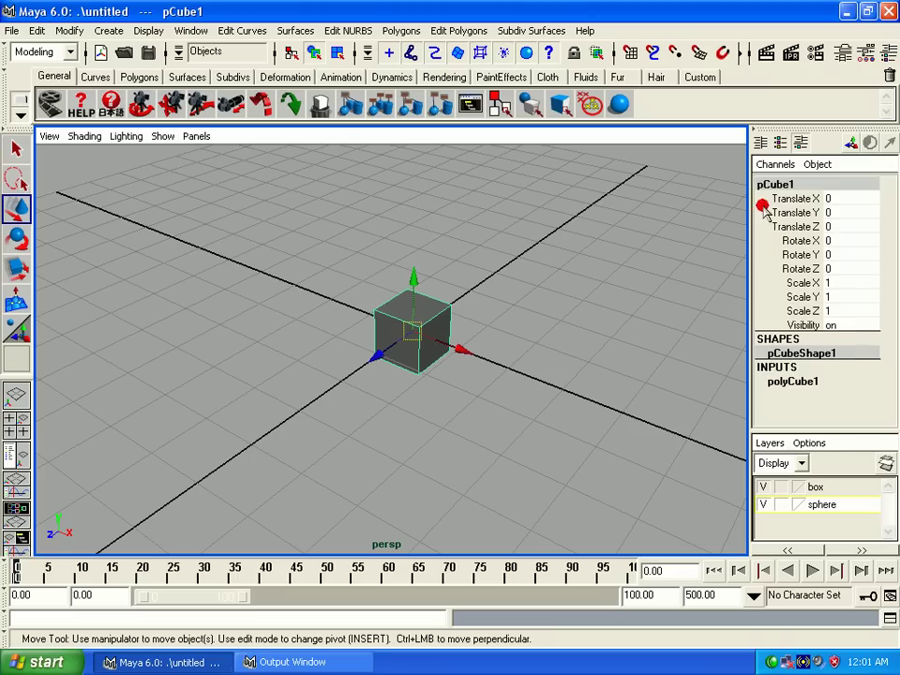
Step: Rename pCube1 to box1 in the Channel Box
right_click(775, 191)
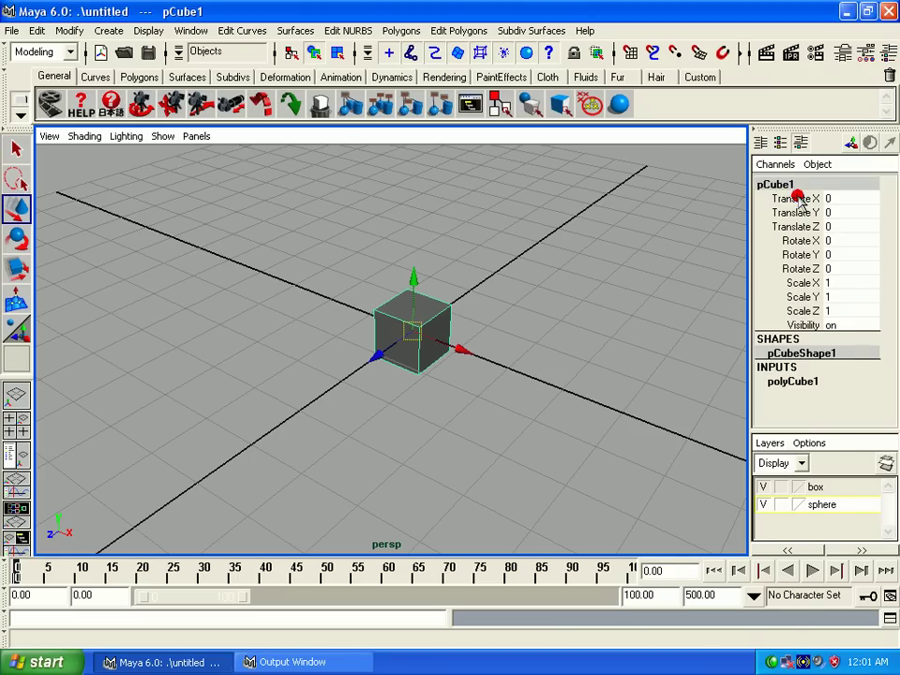
right_click(783, 187)
mouse_move(778, 209)
right_down()
mouse_move(743, 417)
mouse_move(781, 238)
right_up()
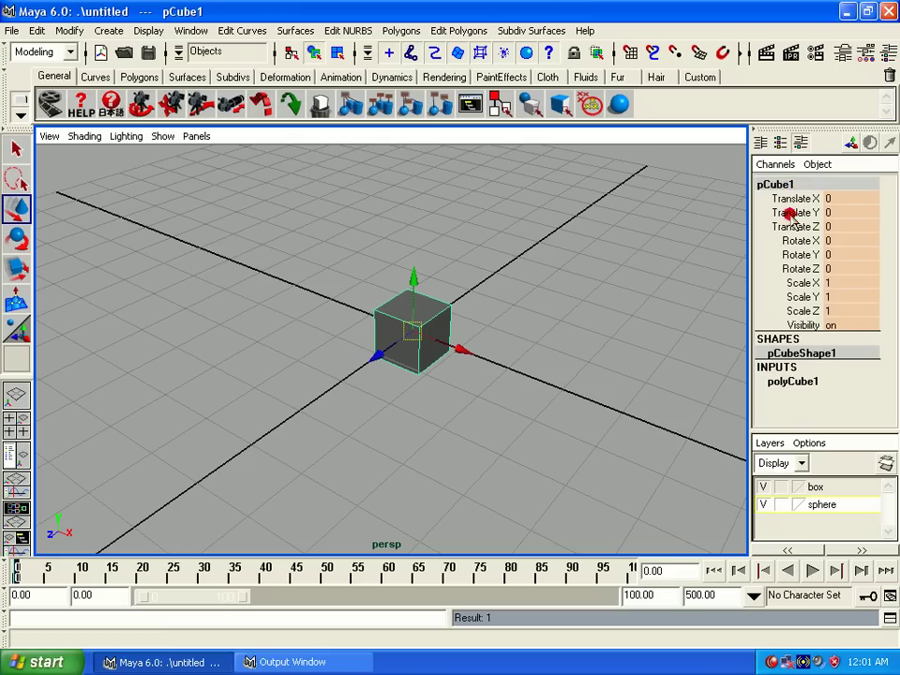
right_click(793, 183)
drag(792, 198, 788, 329)
mouse_move(778, 309)
right_down()
mouse_move(672, 263)
mouse_move(656, 227)
right_up()
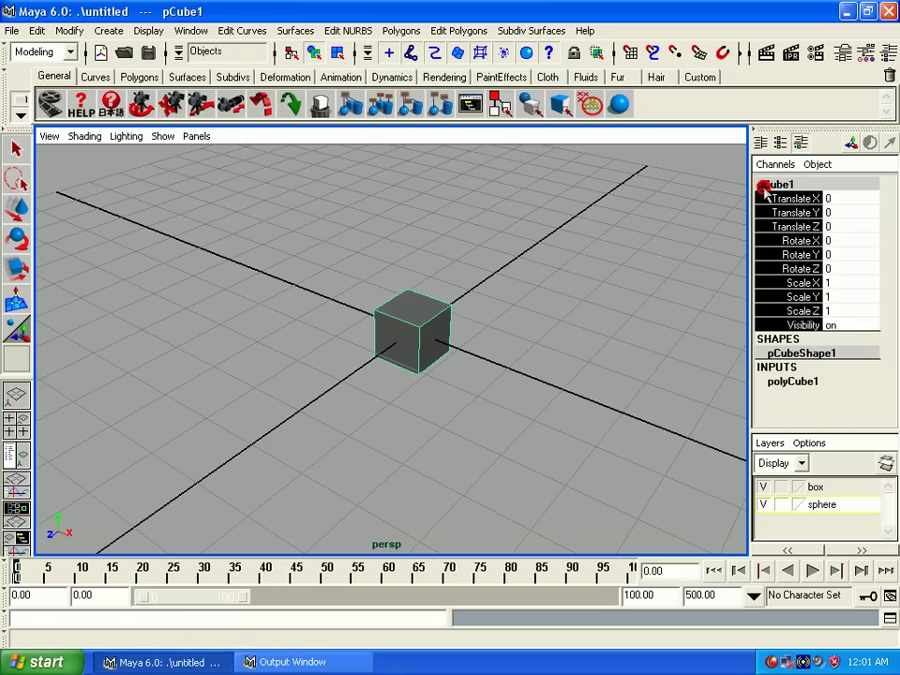
click(779, 181)
click(779, 165)
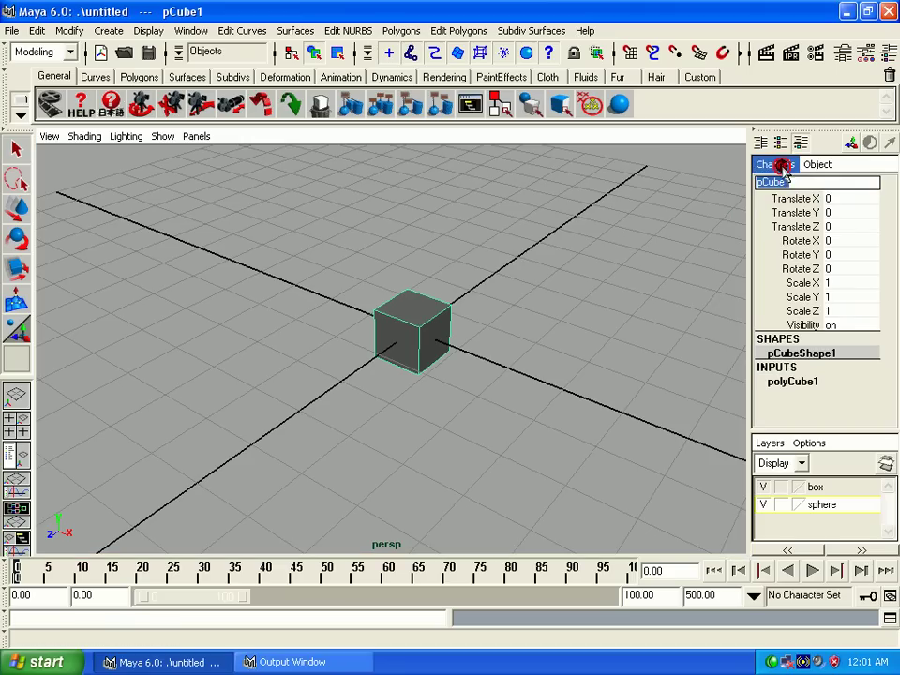
click(783, 183)
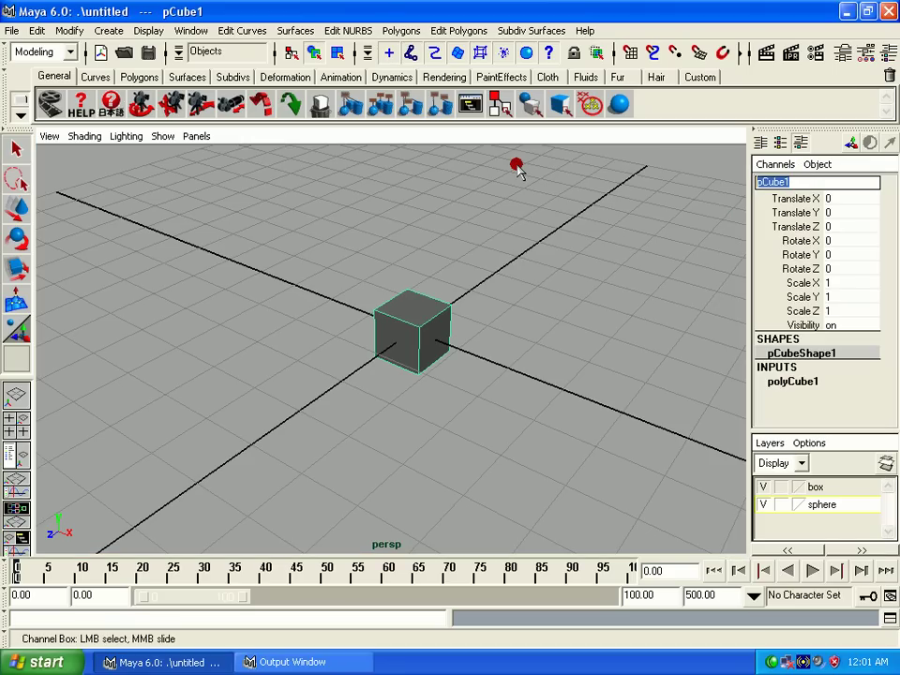
text(box)
key(Return)
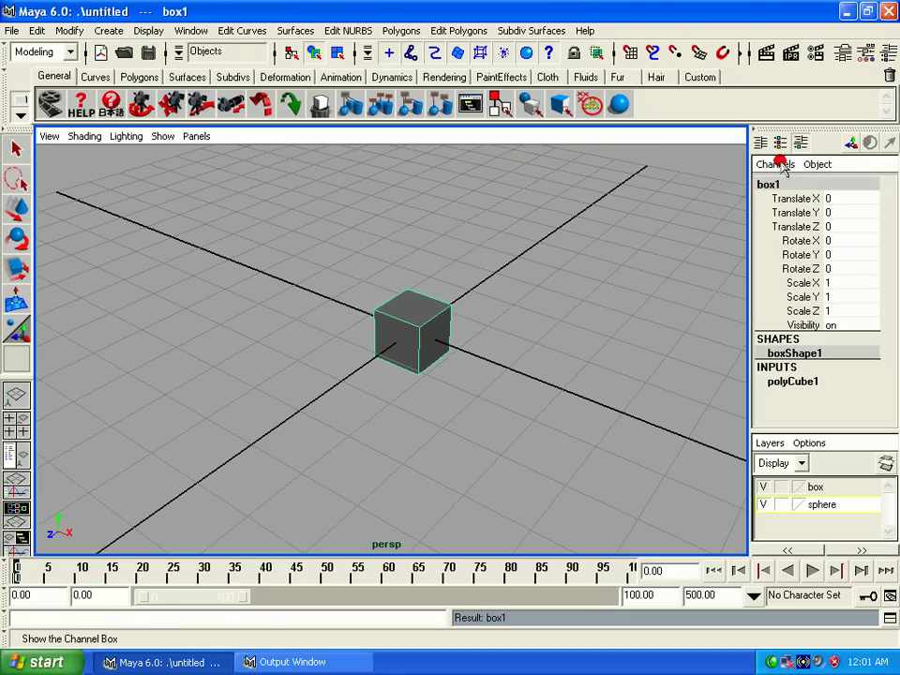
right_drag(771, 185, 644, 558)
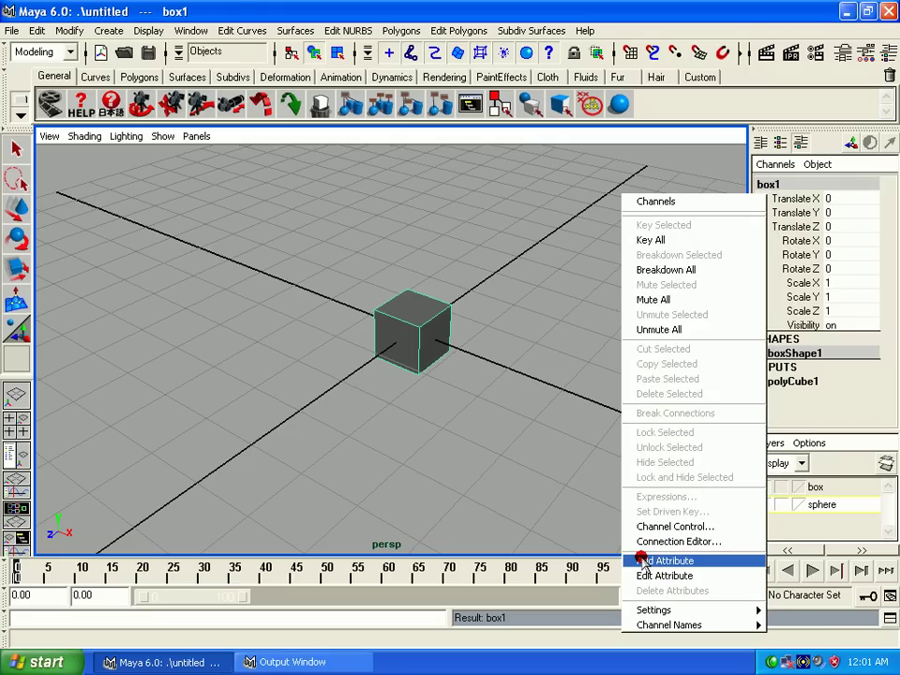
click(644, 560)
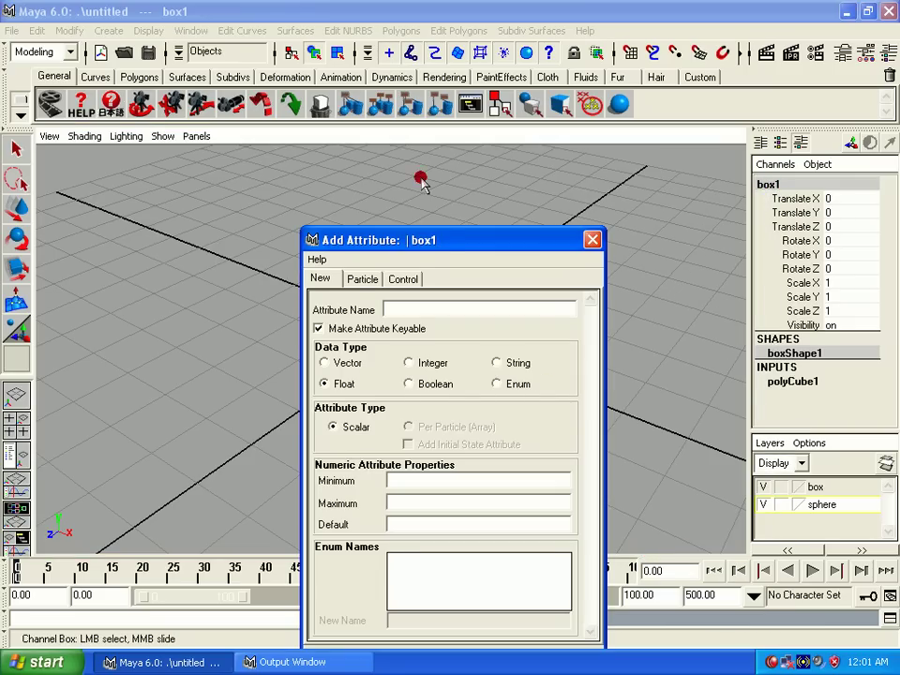
drag(452, 242, 457, 165)
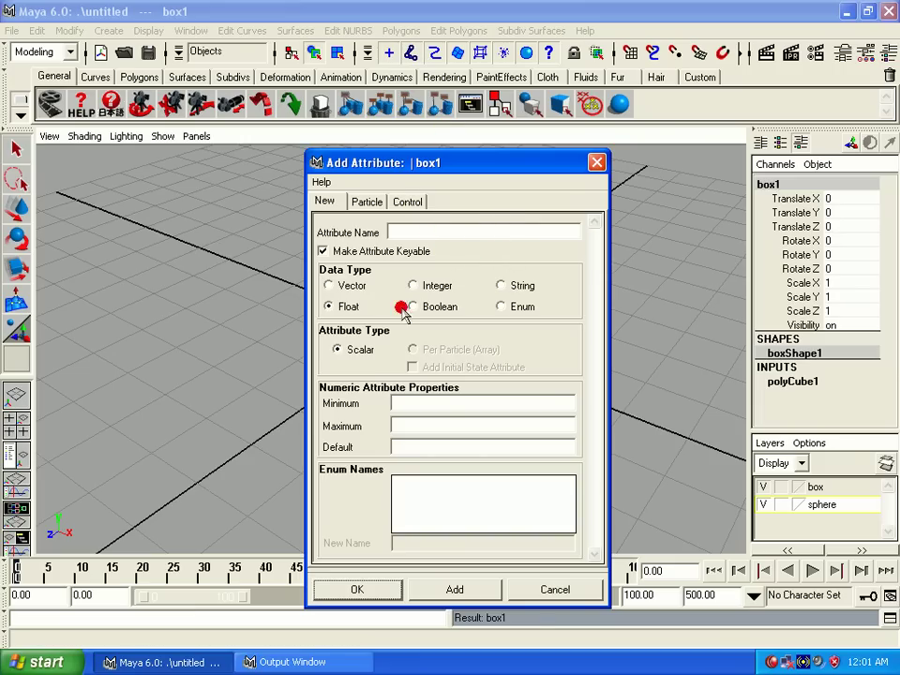
click(518, 589)
click(432, 309)
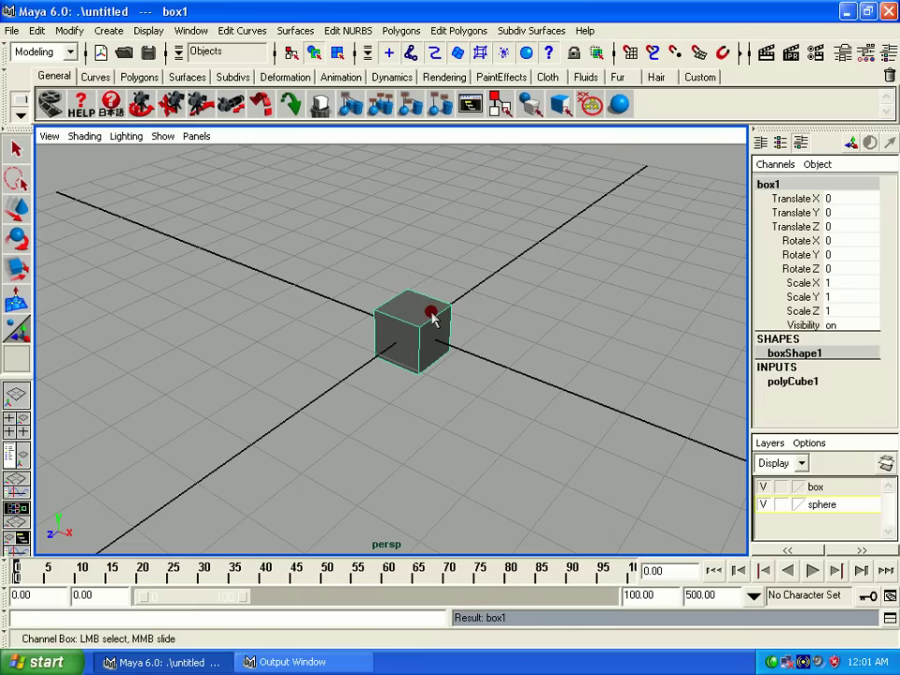
drag(362, 274, 578, 435)
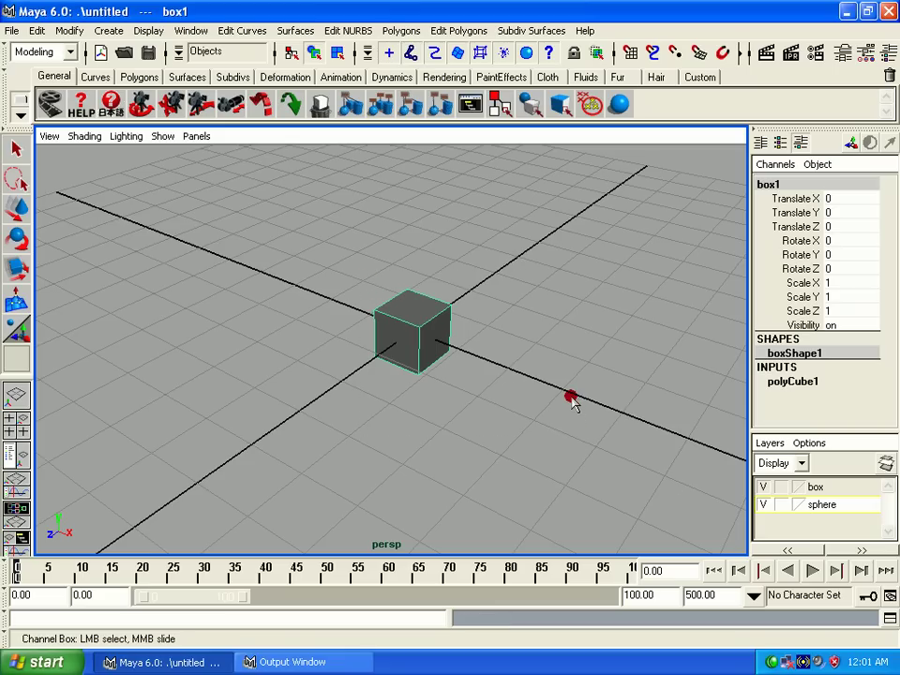
alt+drag(523, 401, 362, 388)
alt+right_drag(362, 389, 378, 438)
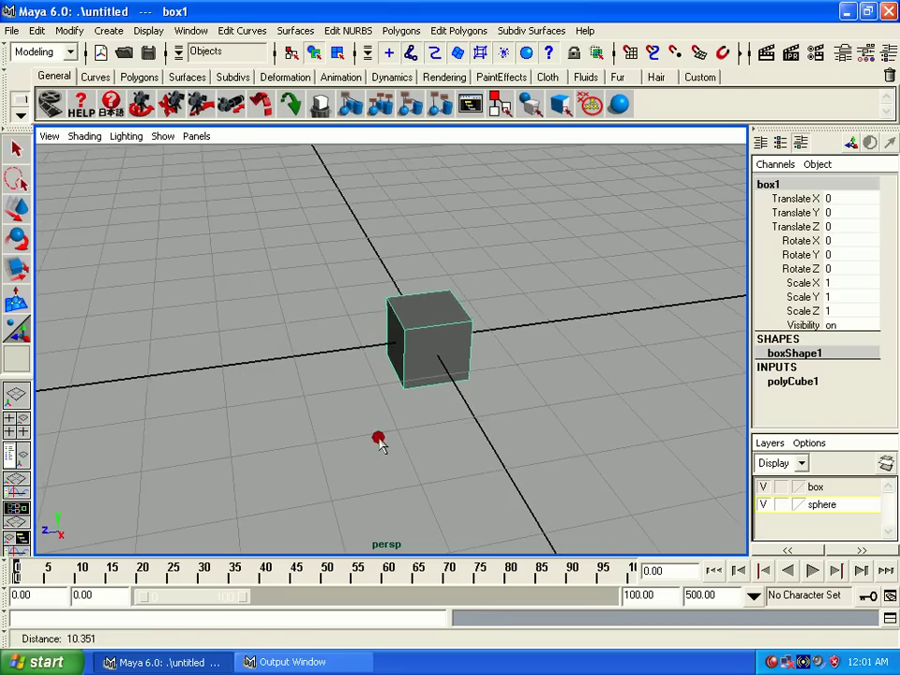
mouse_move(378, 438)
alt+mouse_down()
mouse_move(427, 448)
mouse_move(383, 425)
alt+mouse_up()
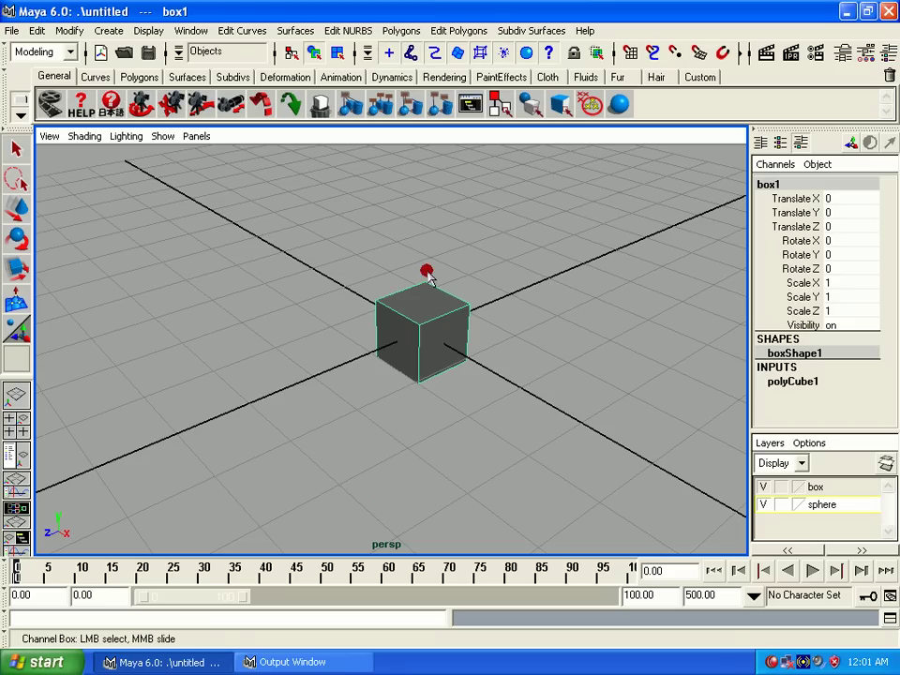
alt+middle_drag(300, 305, 259, 235)
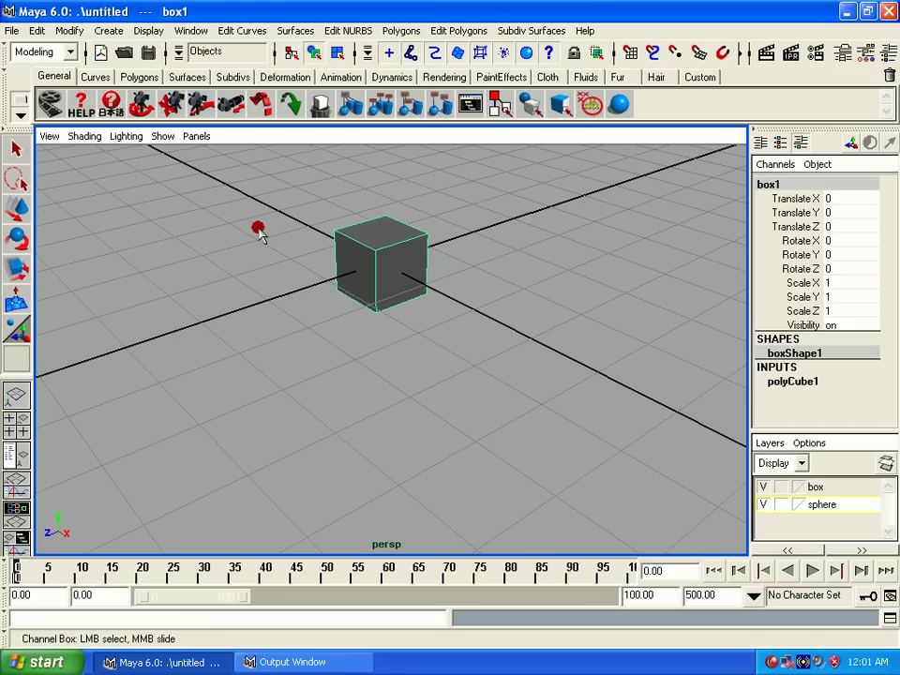
Step: Add a keyable Float attribute named 'movement' to box1 with Add Attribute
click(69, 31)
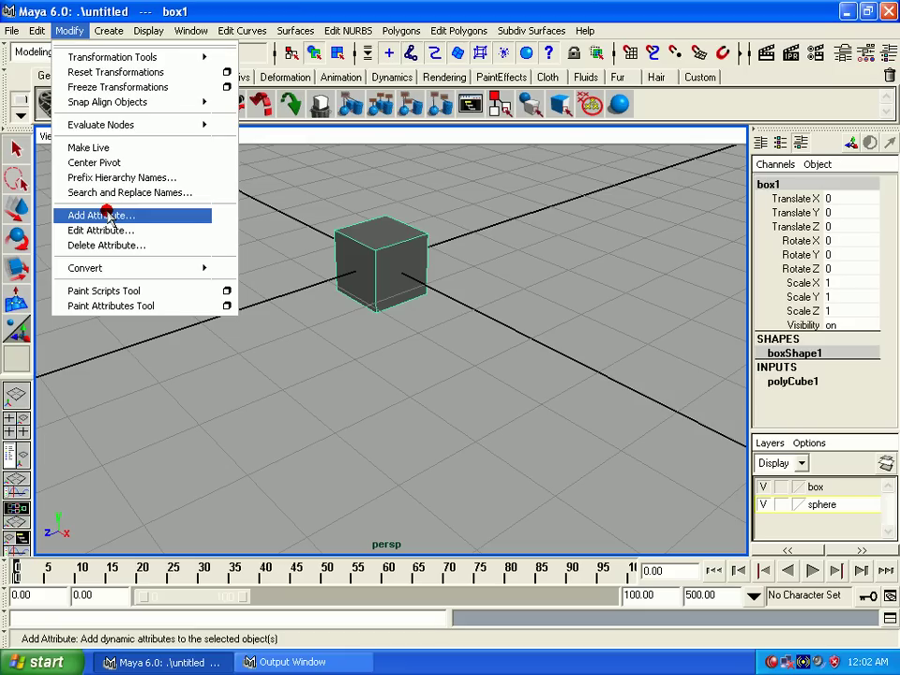
click(109, 218)
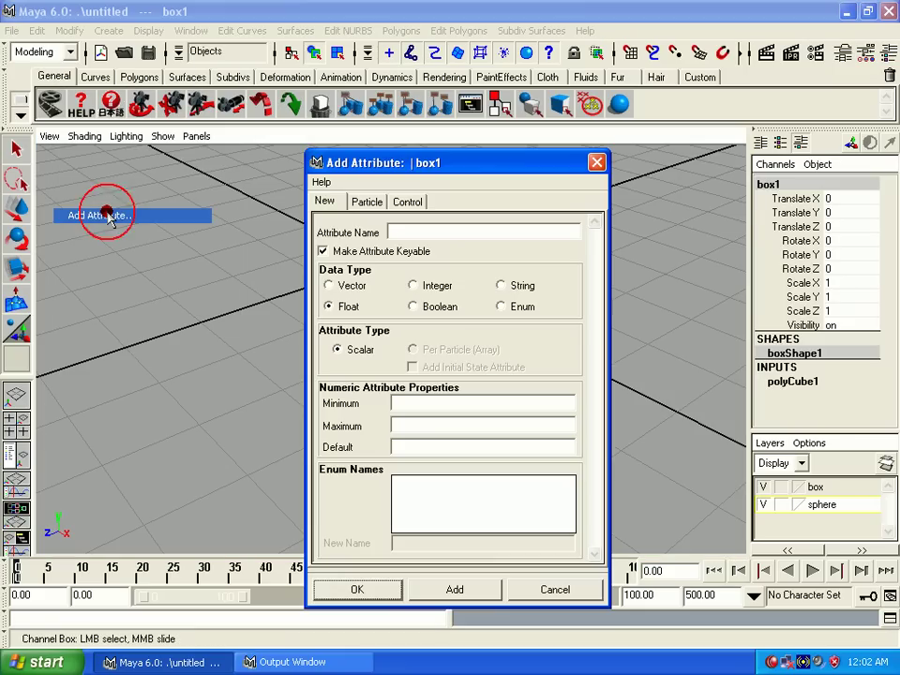
drag(455, 160, 489, 118)
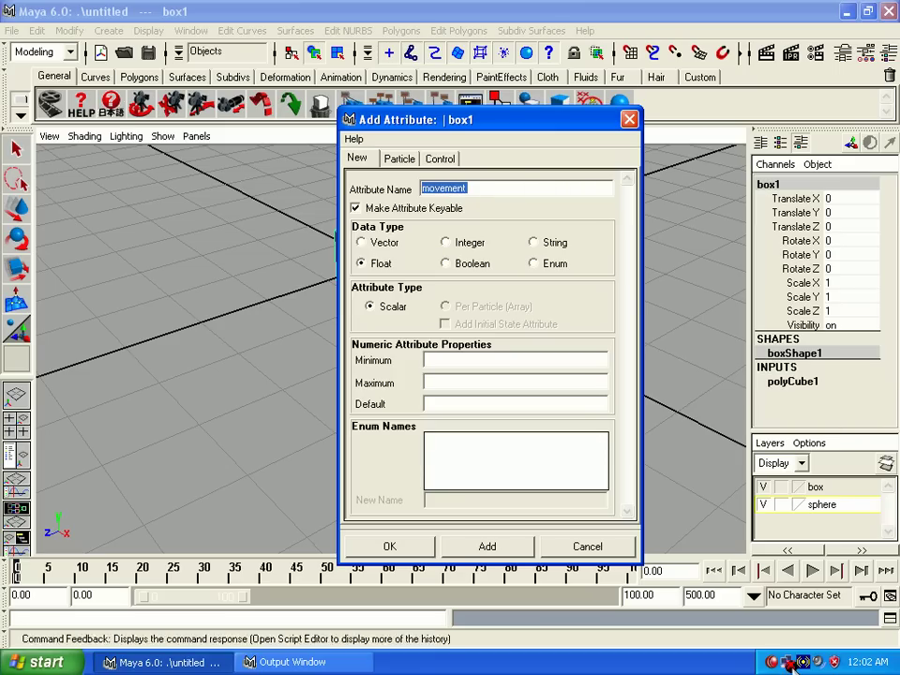
click(454, 549)
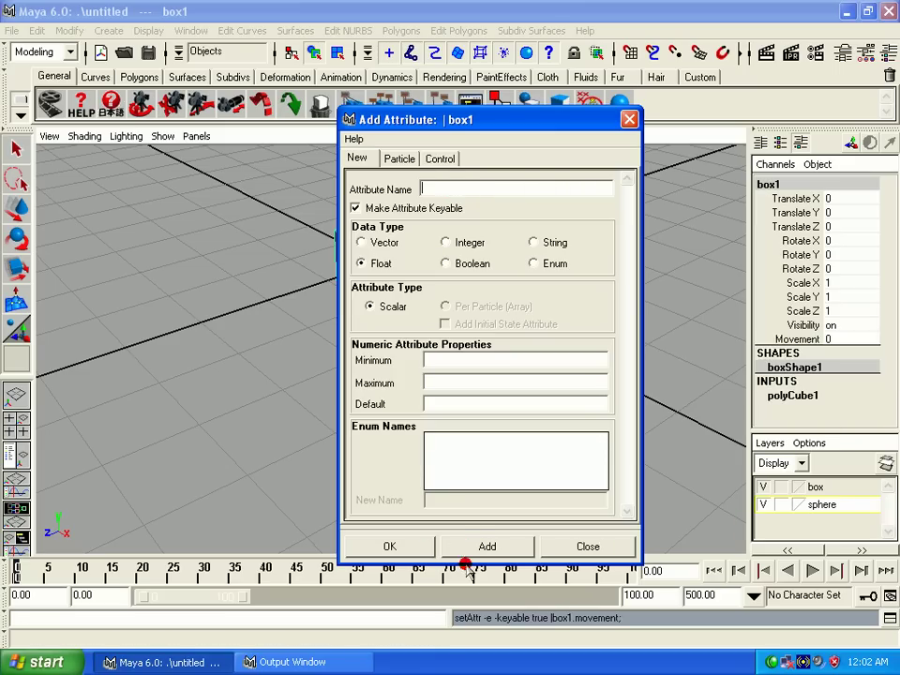
click(621, 544)
click(810, 341)
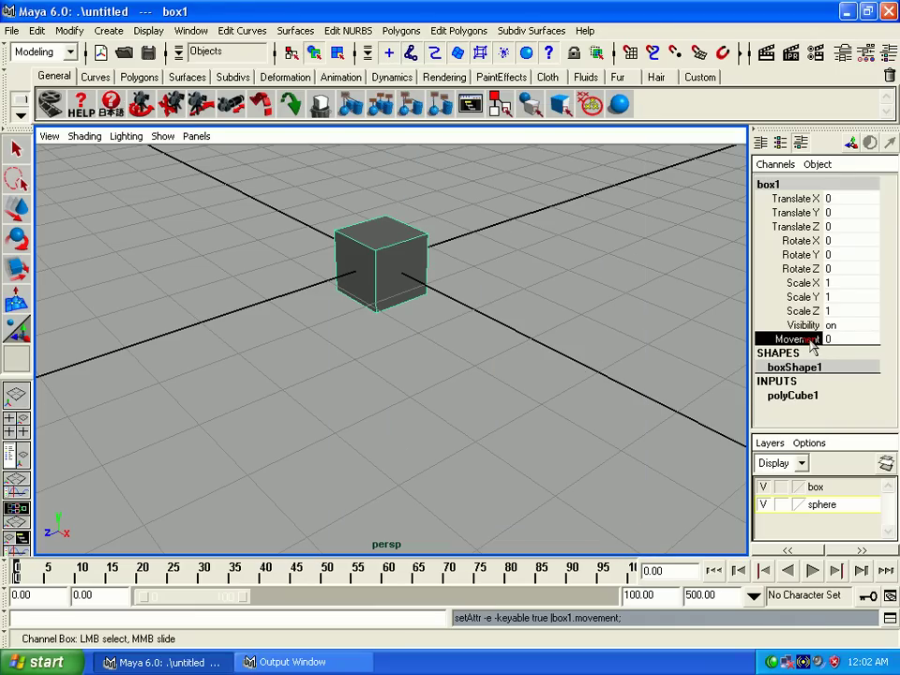
Step: Give box1's Movement attribute a minimum of -10 and a maximum of 10
right_click(808, 343)
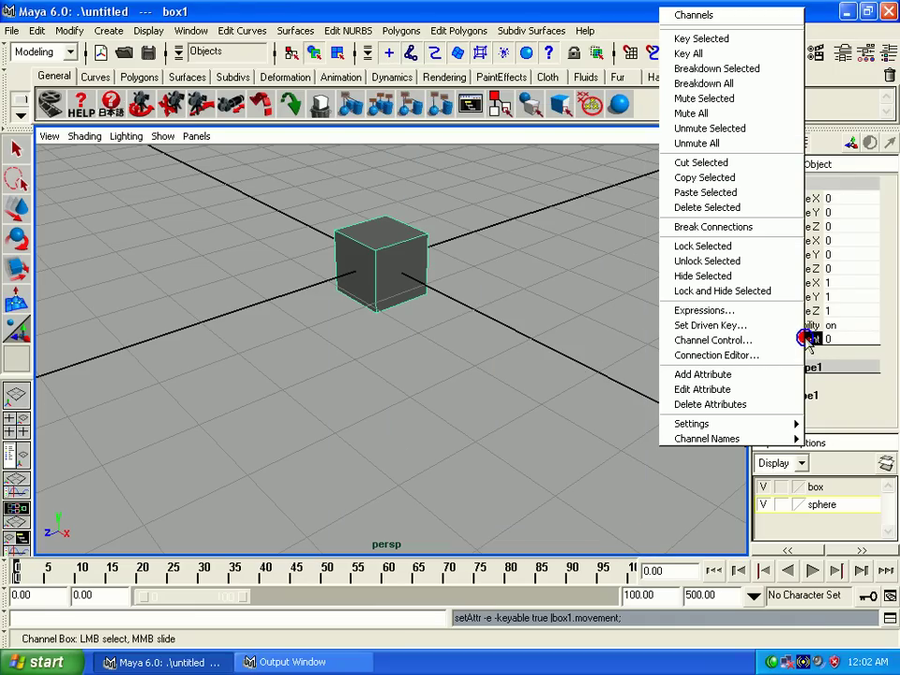
click(729, 390)
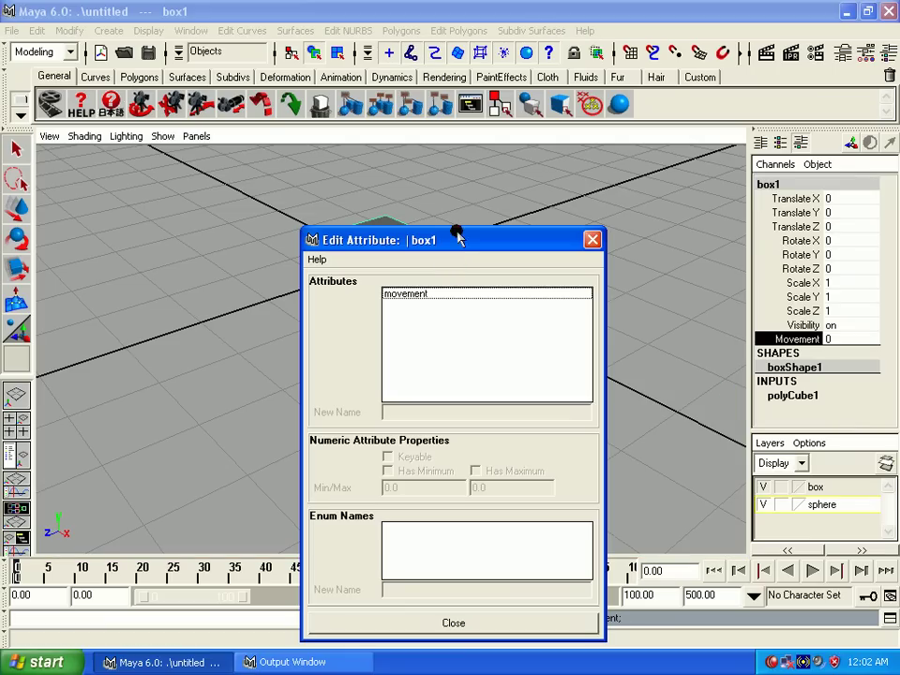
drag(459, 239, 409, 96)
click(353, 152)
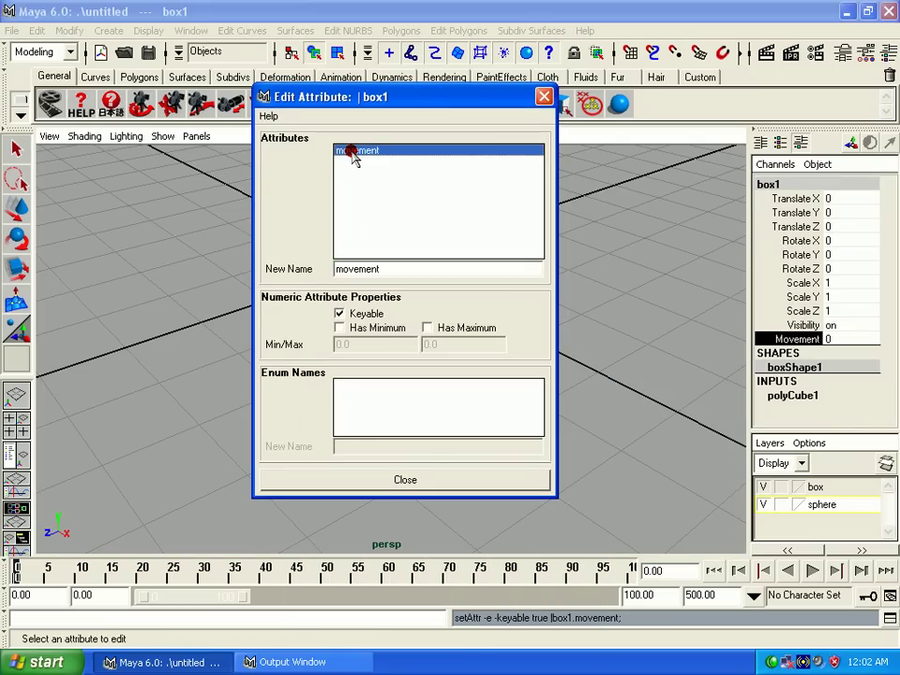
click(339, 328)
click(427, 327)
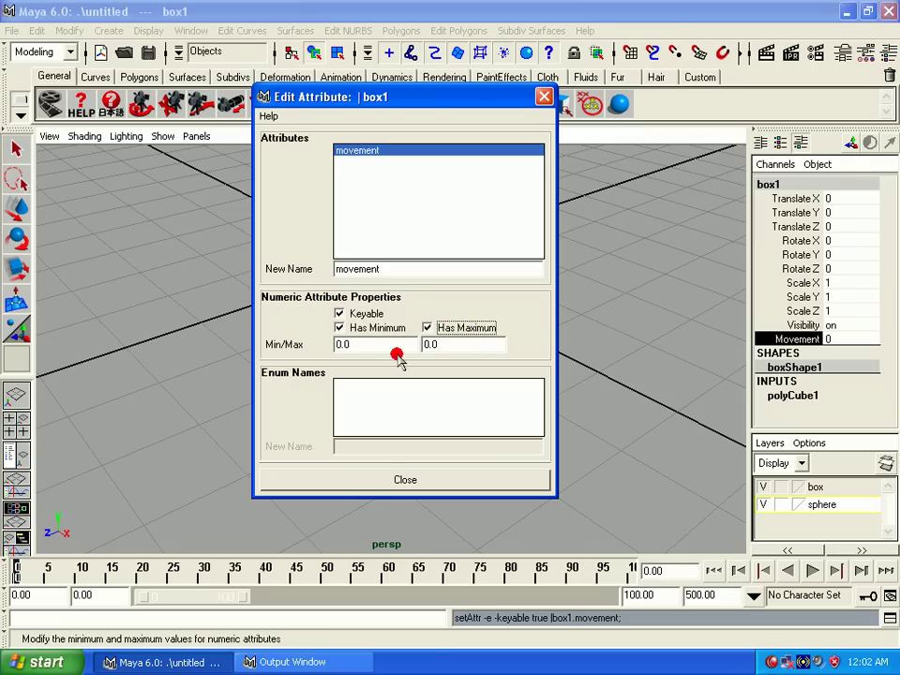
click(370, 345)
text(10)
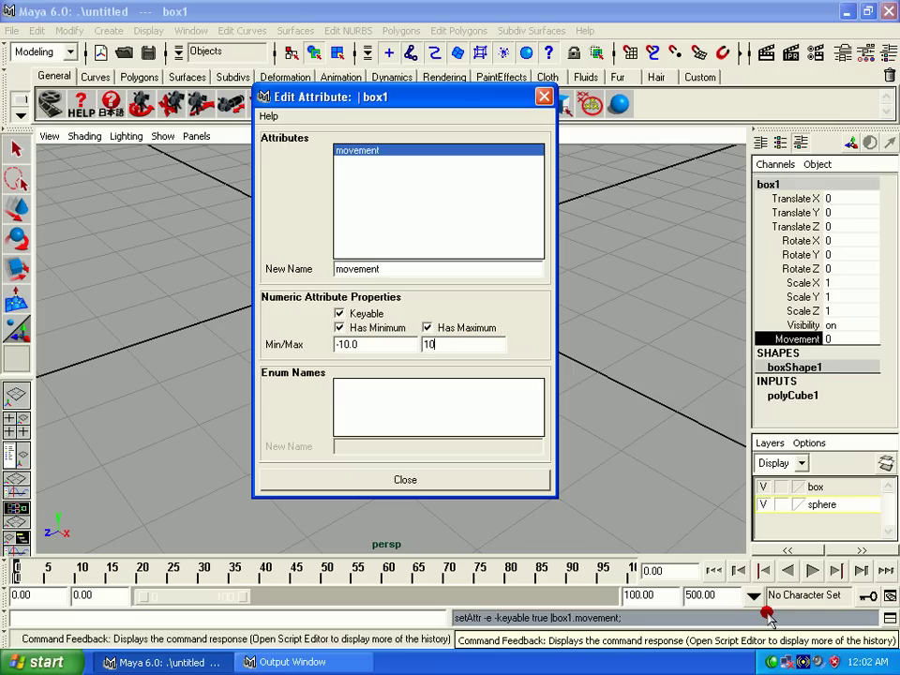
key(Return)
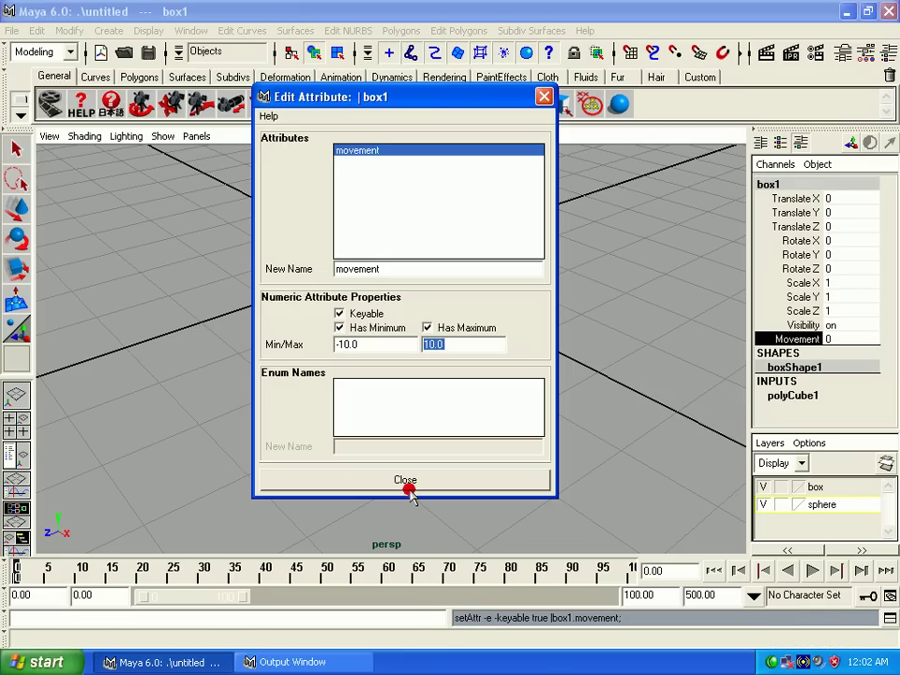
click(406, 483)
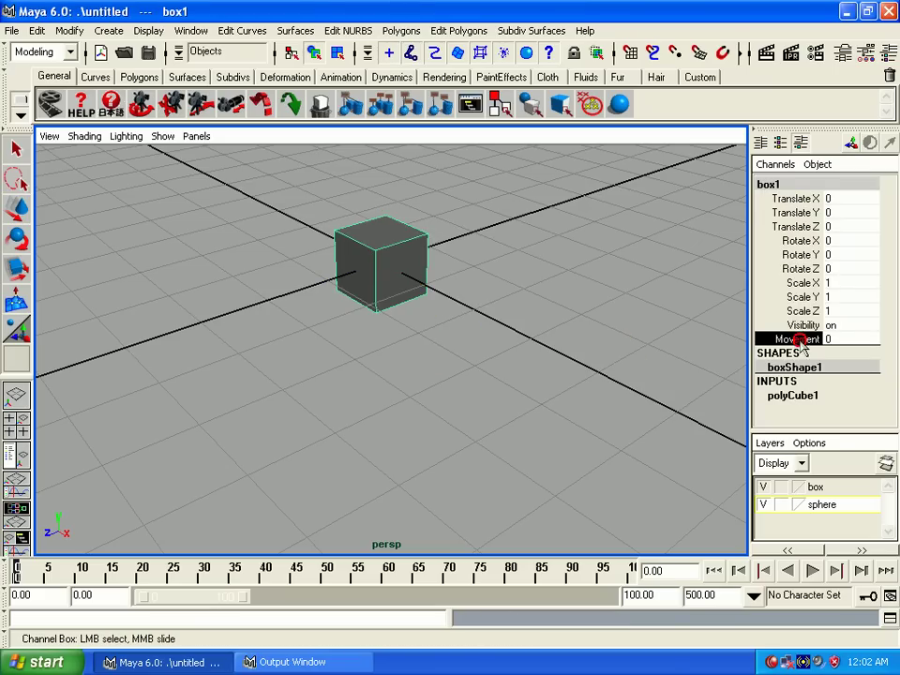
middle_drag(427, 342, 285, 363)
middle_drag(316, 405, 179, 416)
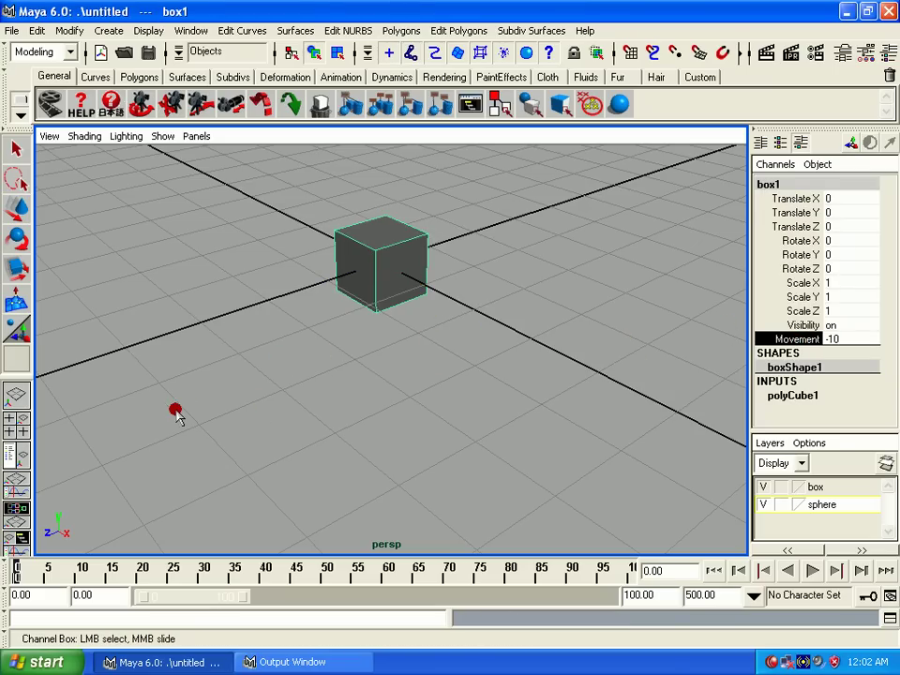
middle_drag(243, 415, 896, 398)
mouse_move(394, 362)
middle_down()
mouse_move(253, 388)
mouse_move(227, 342)
mouse_move(780, 307)
mouse_move(5, 342)
mouse_move(635, 252)
mouse_move(595, 279)
mouse_move(408, 283)
mouse_move(305, 167)
middle_up()
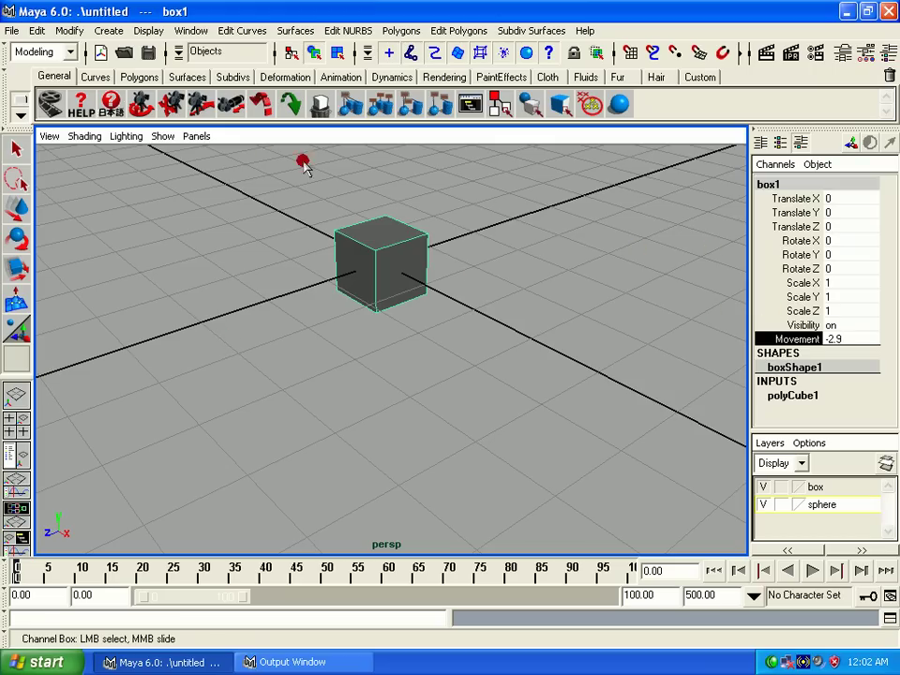
click(873, 340)
text(0)
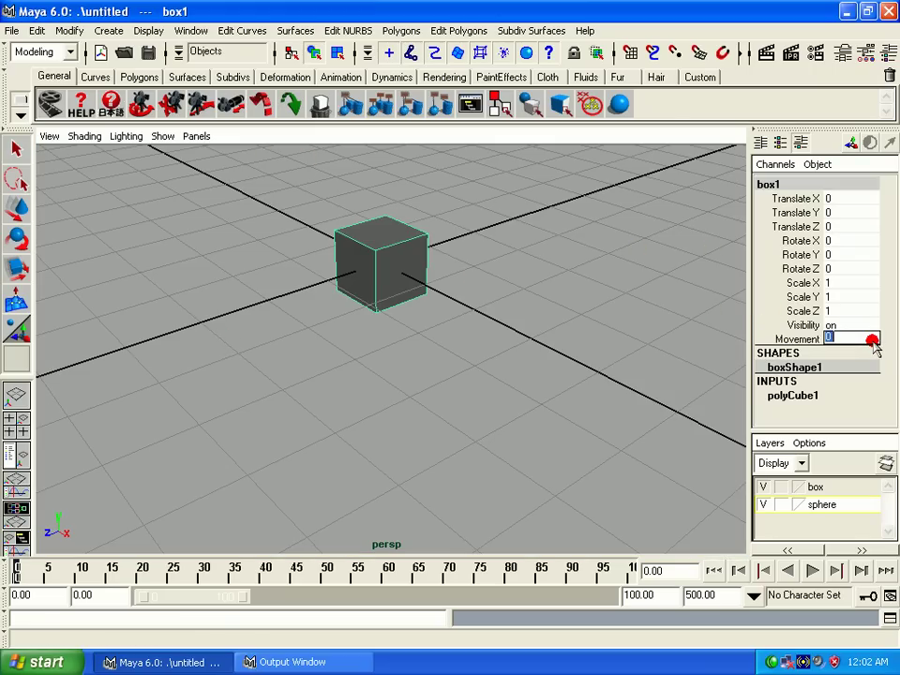
click(401, 368)
key(w)
click(385, 272)
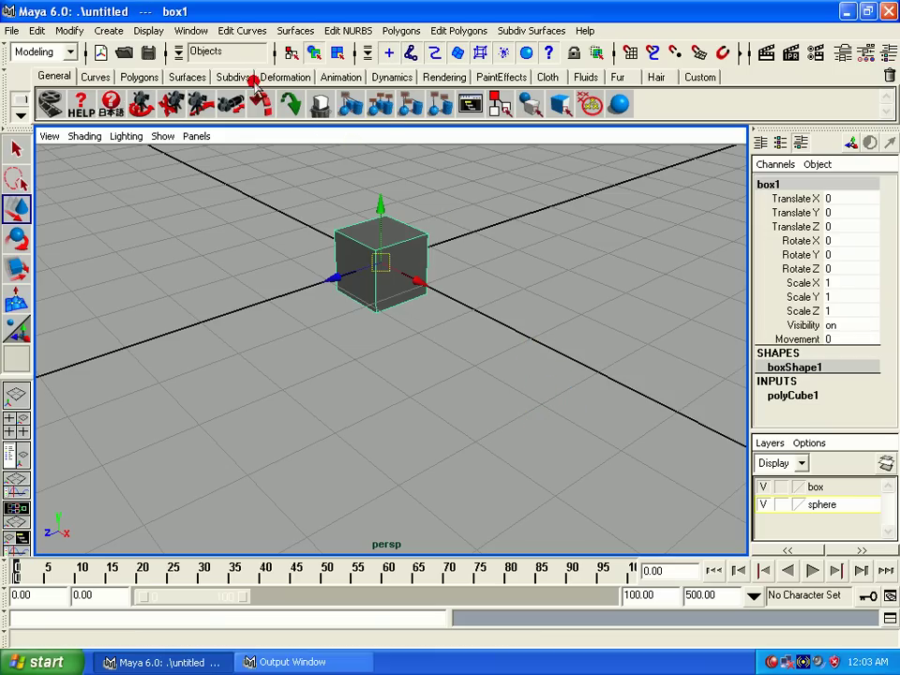
Step: Open the Connection Editor and reload box1 into both the outputs and inputs lists
click(177, 31)
mouse_move(223, 73)
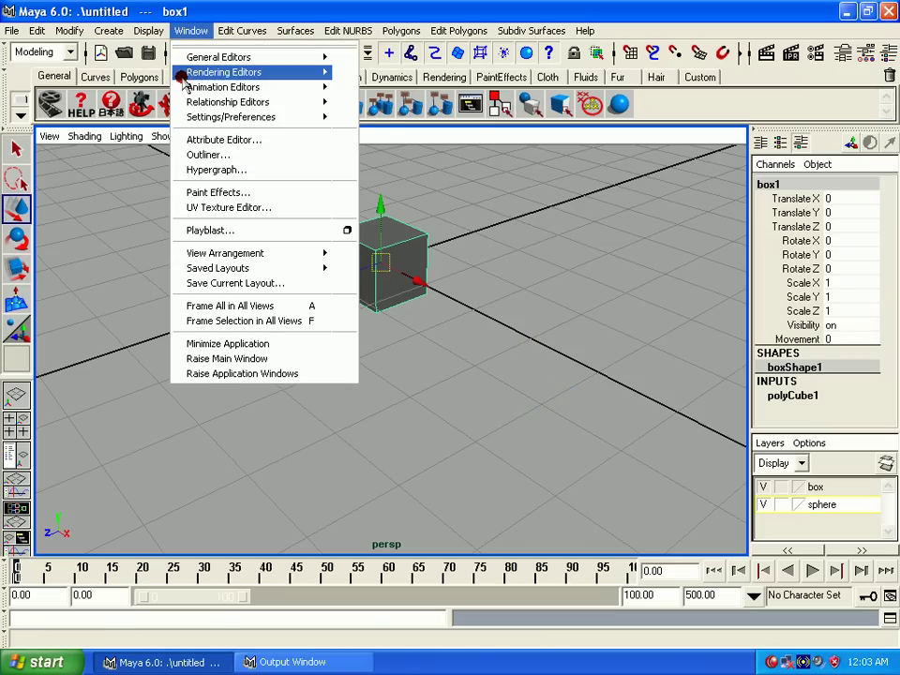
click(188, 62)
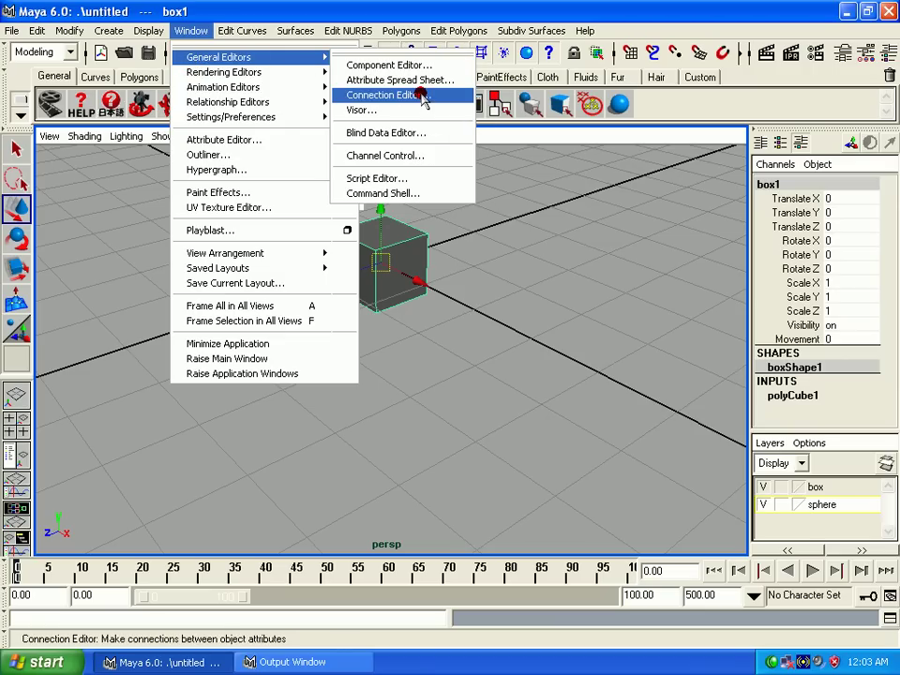
click(424, 95)
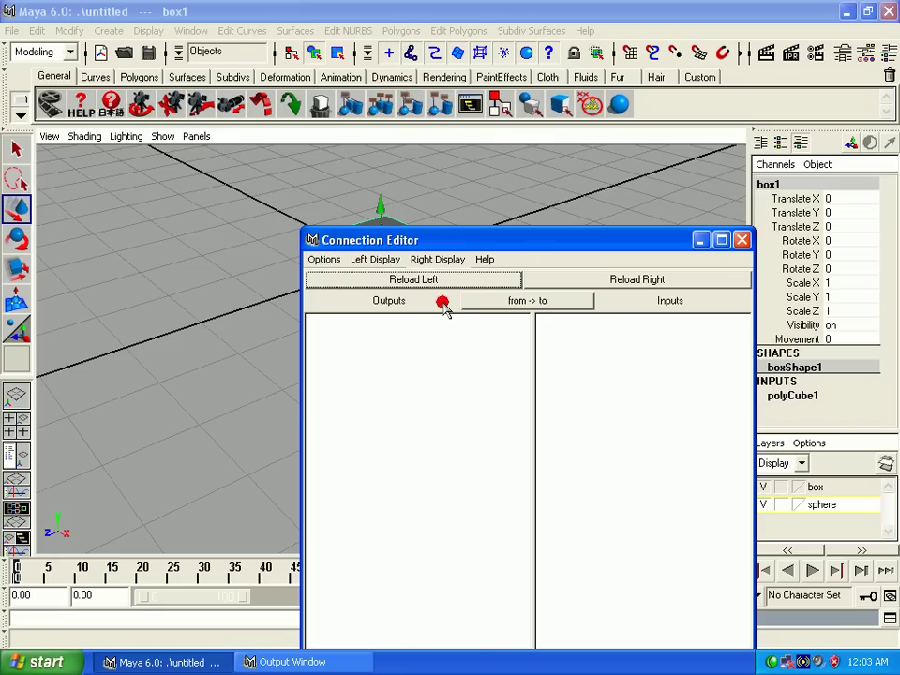
mouse_move(476, 239)
mouse_down()
mouse_move(560, 122)
mouse_move(579, 50)
mouse_up()
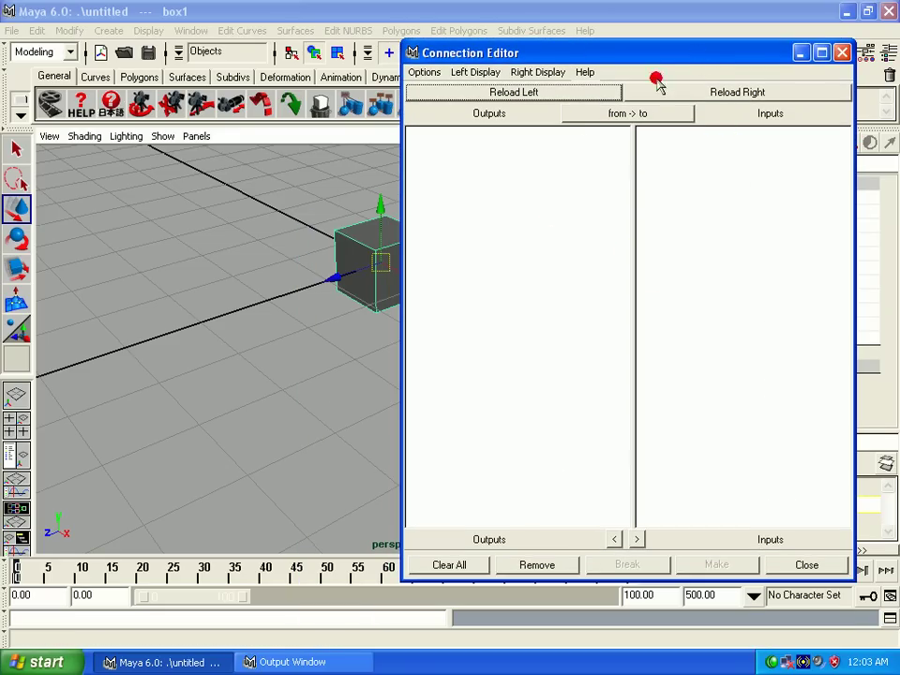
click(463, 94)
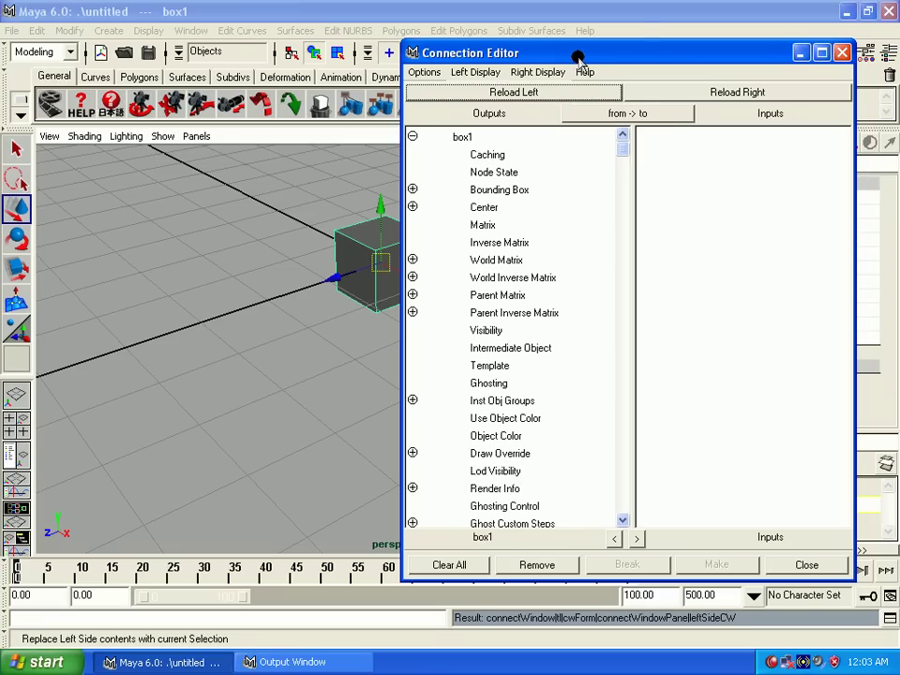
drag(630, 52, 349, 54)
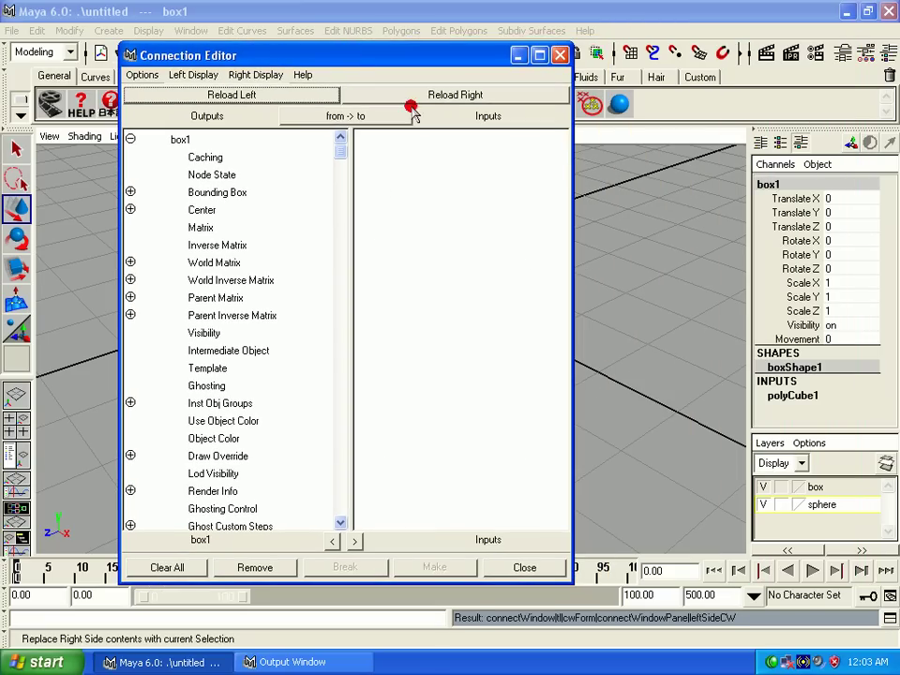
click(471, 96)
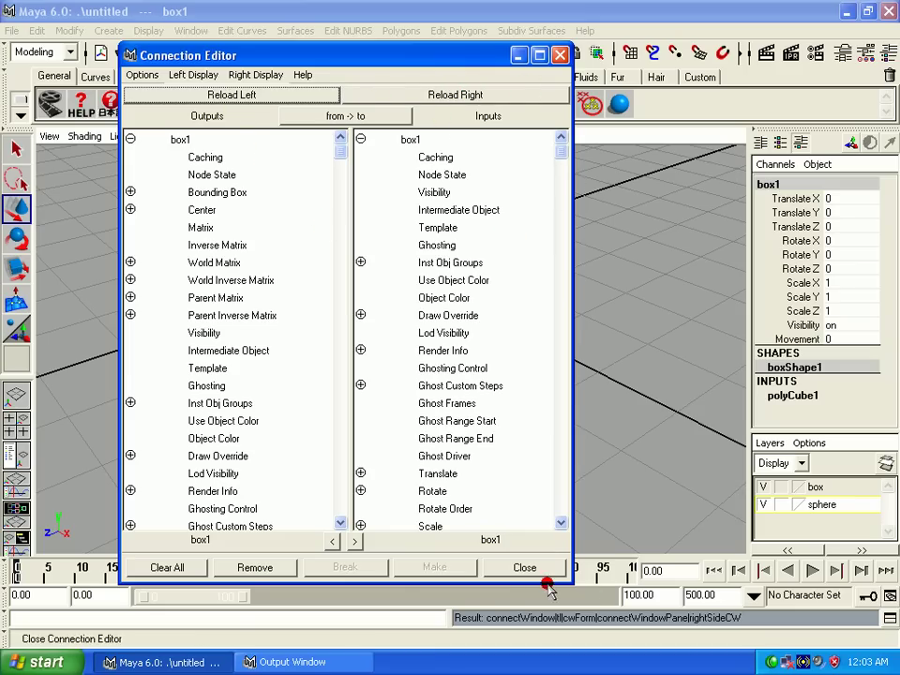
Step: Connect box1's Movement output to its Rotate Z, Rotate Y and Rotate X inputs
mouse_move(561, 156)
mouse_down()
mouse_move(562, 238)
mouse_move(561, 158)
mouse_up()
mouse_move(340, 148)
mouse_down()
mouse_move(340, 183)
mouse_move(225, 413)
mouse_up()
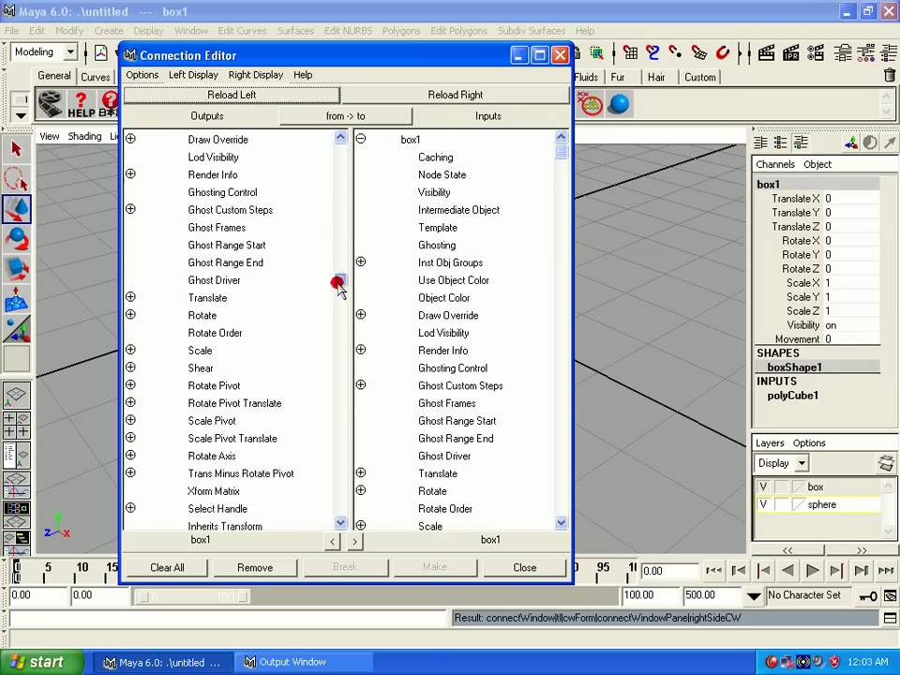
click(221, 406)
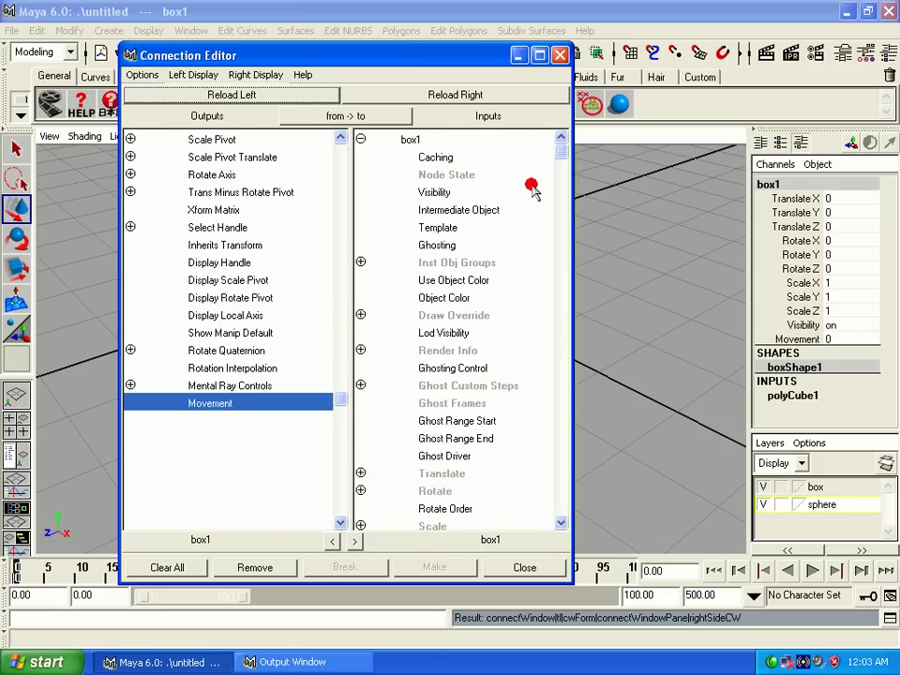
mouse_move(563, 145)
mouse_down()
mouse_move(558, 330)
mouse_move(556, 155)
mouse_move(554, 221)
mouse_up()
click(360, 350)
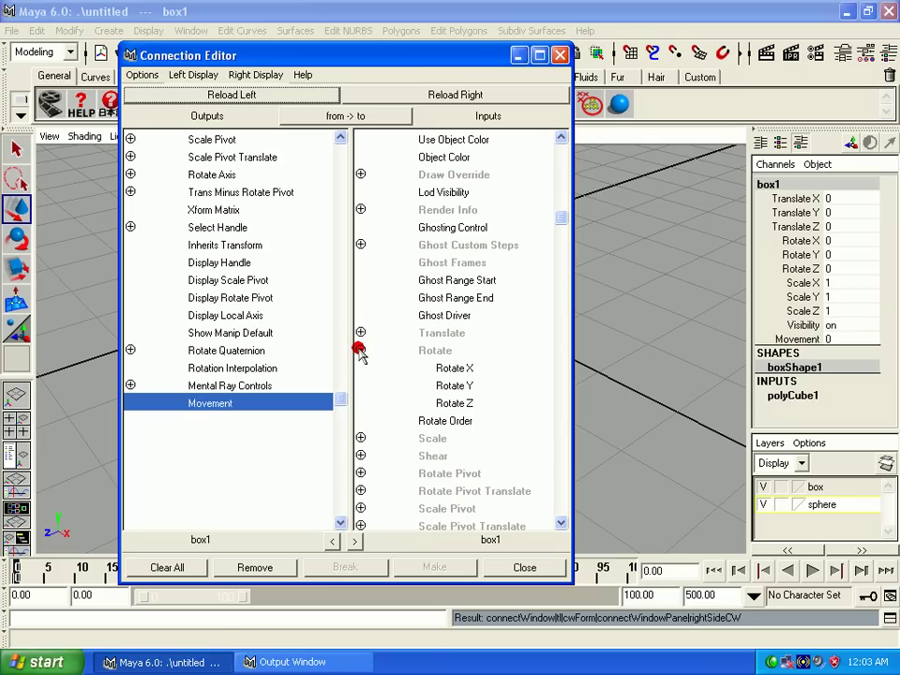
click(456, 399)
click(453, 384)
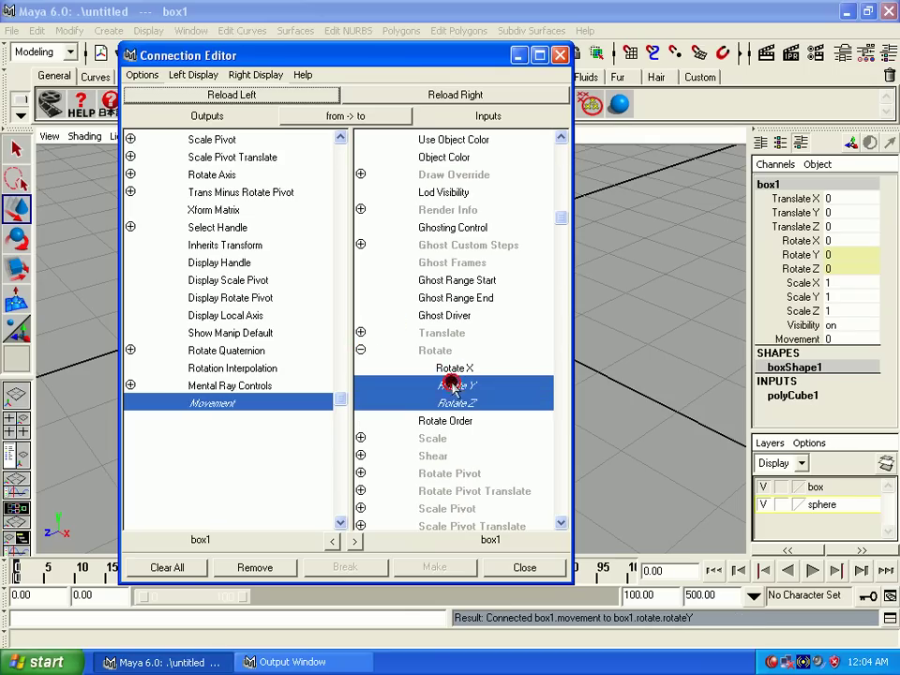
click(452, 369)
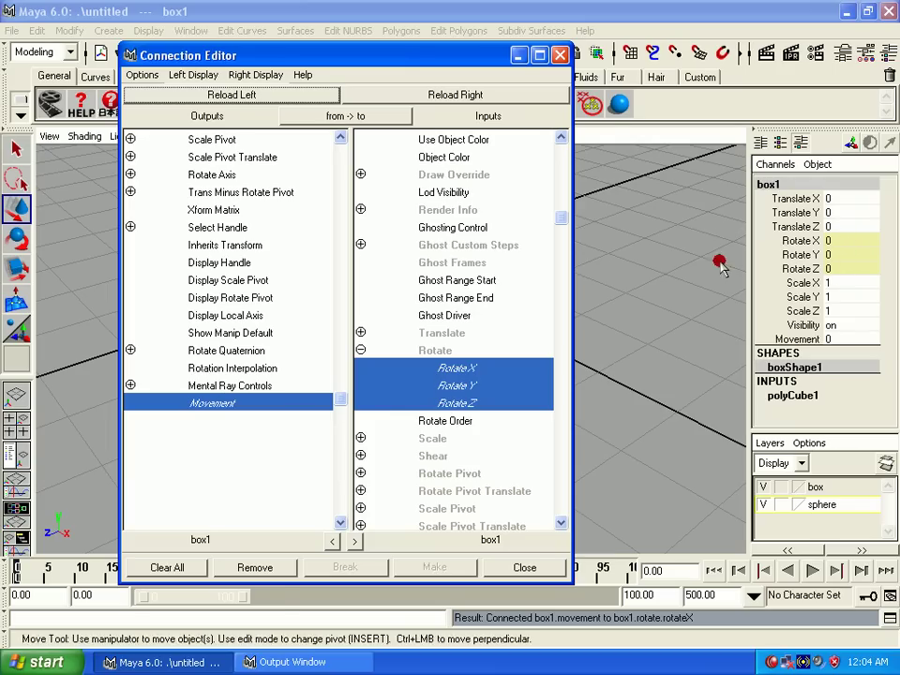
Step: Close the Connection Editor and slide Movement to -10, rotating box1 -10 on X, Y, Z
click(523, 568)
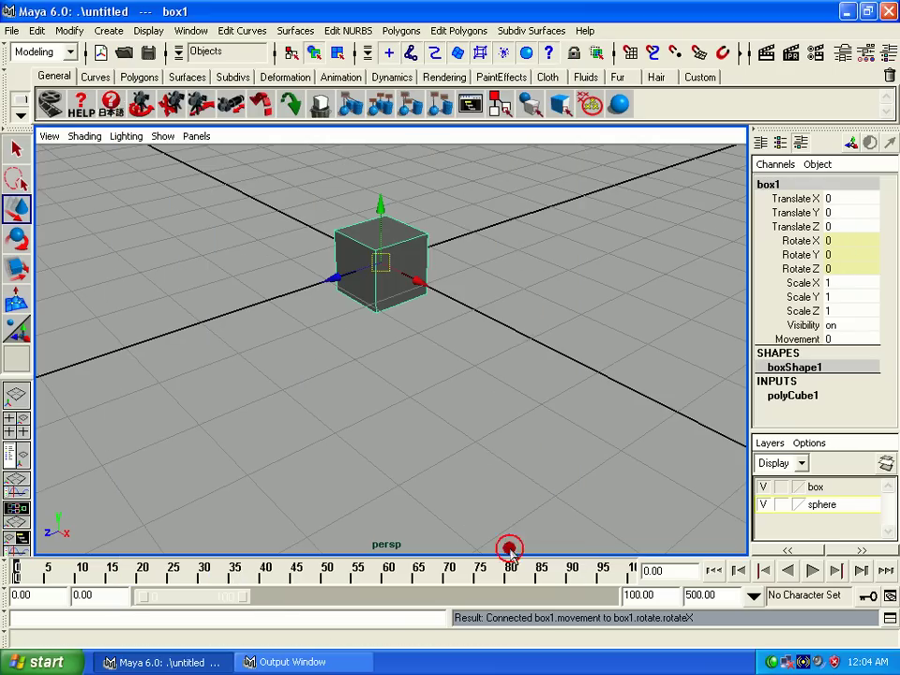
click(793, 338)
mouse_move(515, 342)
middle_down()
mouse_move(297, 368)
mouse_move(567, 352)
mouse_move(228, 373)
middle_up()
mouse_move(382, 356)
middle_down()
mouse_move(728, 355)
mouse_move(237, 392)
mouse_move(846, 389)
mouse_move(334, 396)
middle_up()
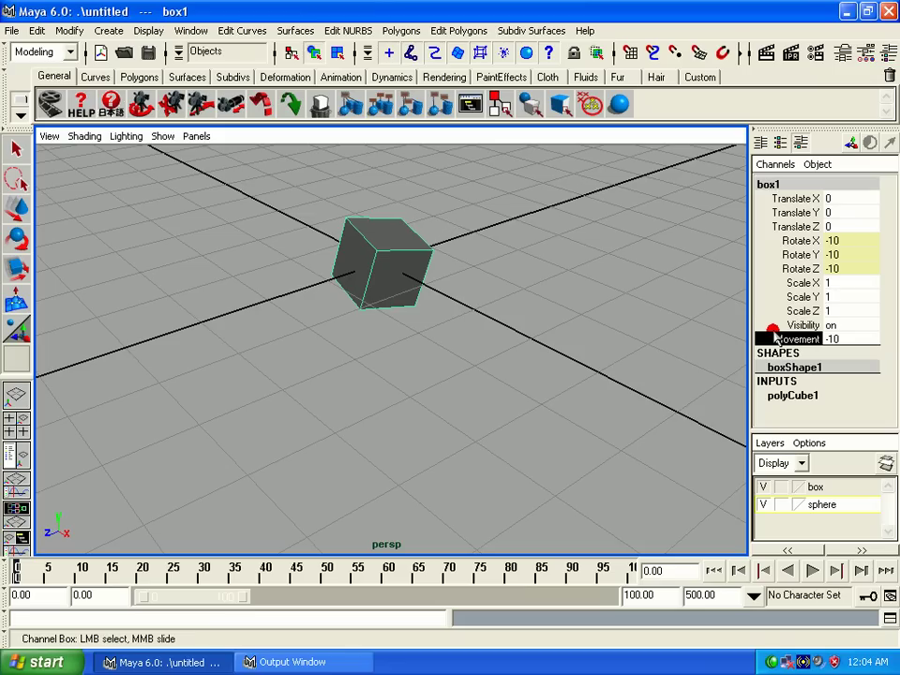
Step: Slide box1's Movement channel to 10 so Rotate X, Y and Z all read 10
mouse_move(797, 240)
mouse_down()
mouse_move(807, 269)
mouse_move(804, 259)
mouse_up()
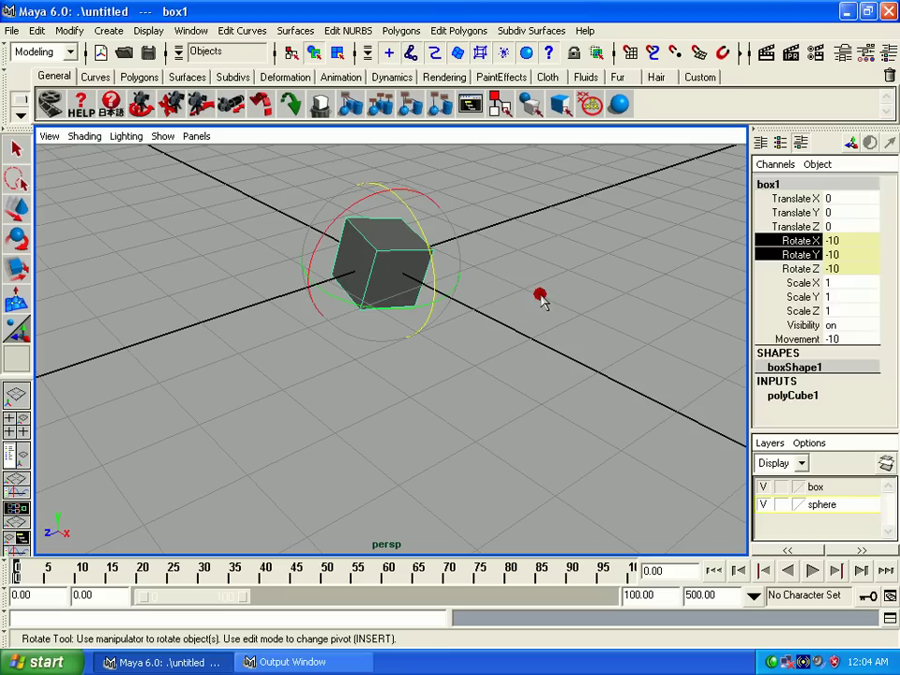
key(w)
click(301, 195)
click(375, 264)
click(797, 338)
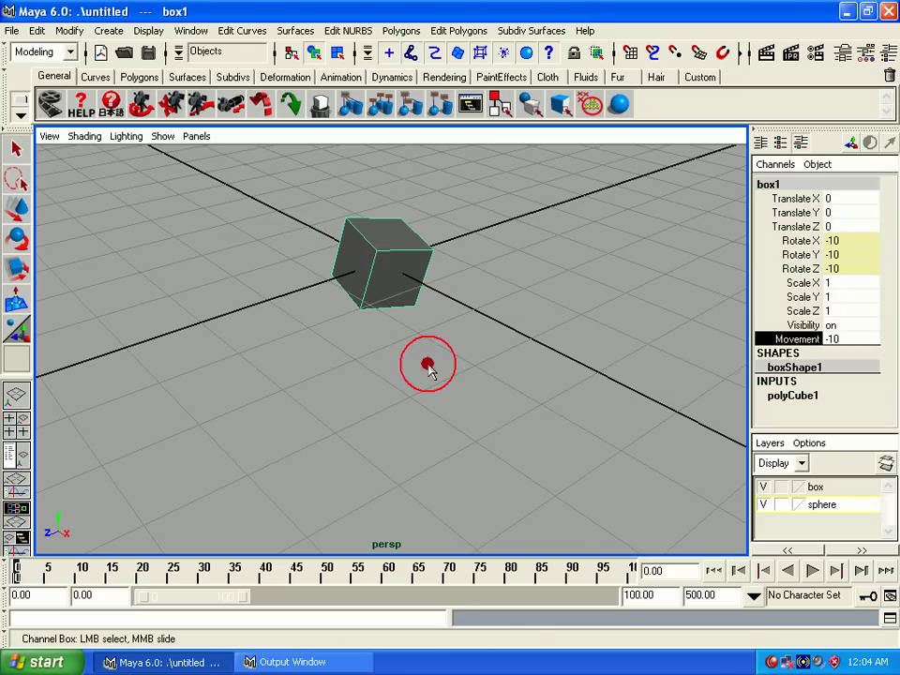
mouse_move(427, 367)
middle_down()
mouse_move(191, 376)
mouse_move(614, 341)
mouse_move(5, 366)
mouse_move(503, 301)
mouse_move(757, 305)
mouse_move(130, 355)
mouse_move(625, 361)
mouse_move(52, 365)
mouse_move(750, 337)
mouse_move(397, 311)
mouse_move(743, 312)
mouse_move(225, 344)
mouse_move(658, 336)
mouse_move(4, 342)
mouse_move(579, 394)
mouse_move(167, 456)
middle_up()
middle_drag(5, 460, 745, 459)
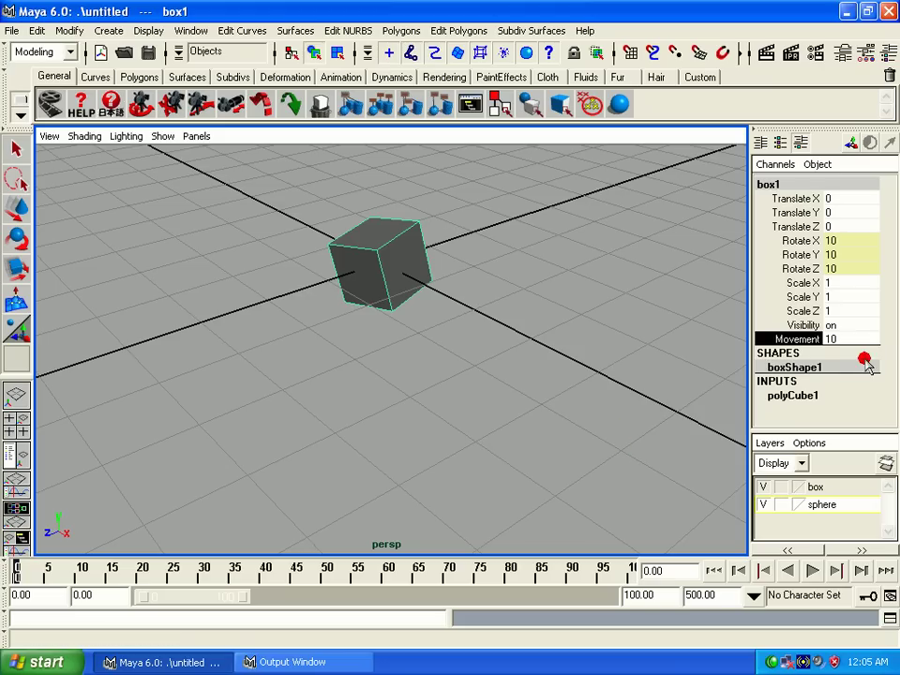
mouse_move(507, 378)
alt+right_down()
mouse_move(523, 346)
mouse_move(514, 293)
alt+right_up()
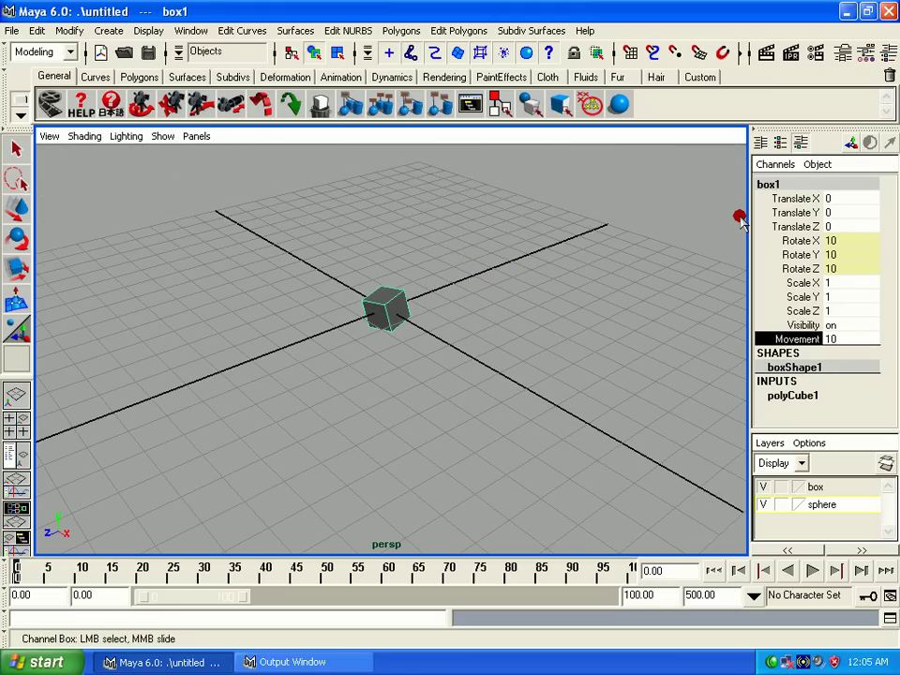
Step: Add a keyable float attribute 'translation' to box1 with minimum -25, maximum 10, default 0
right_click(784, 181)
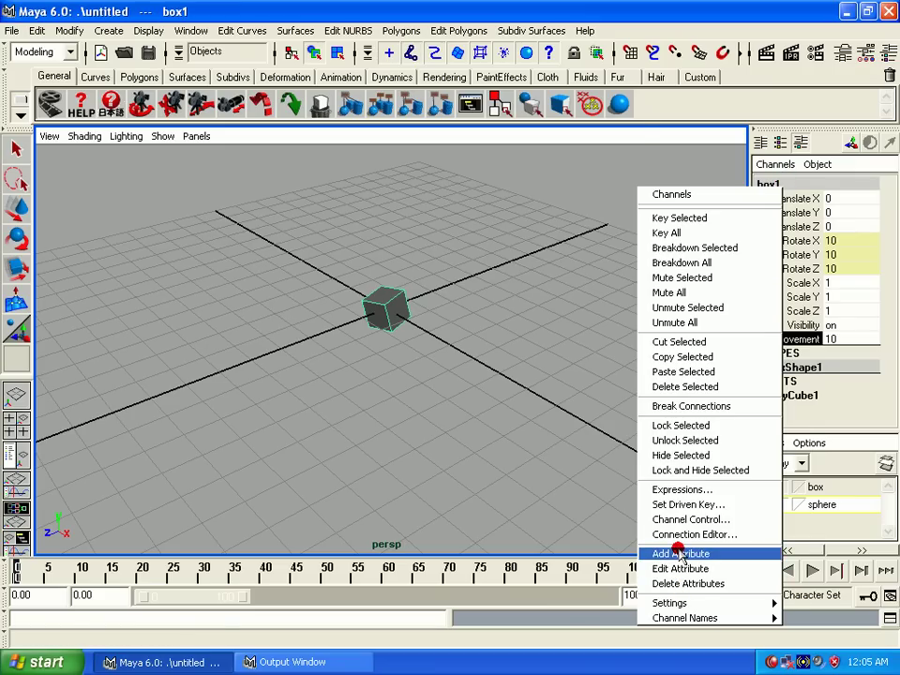
click(678, 552)
text(translation)
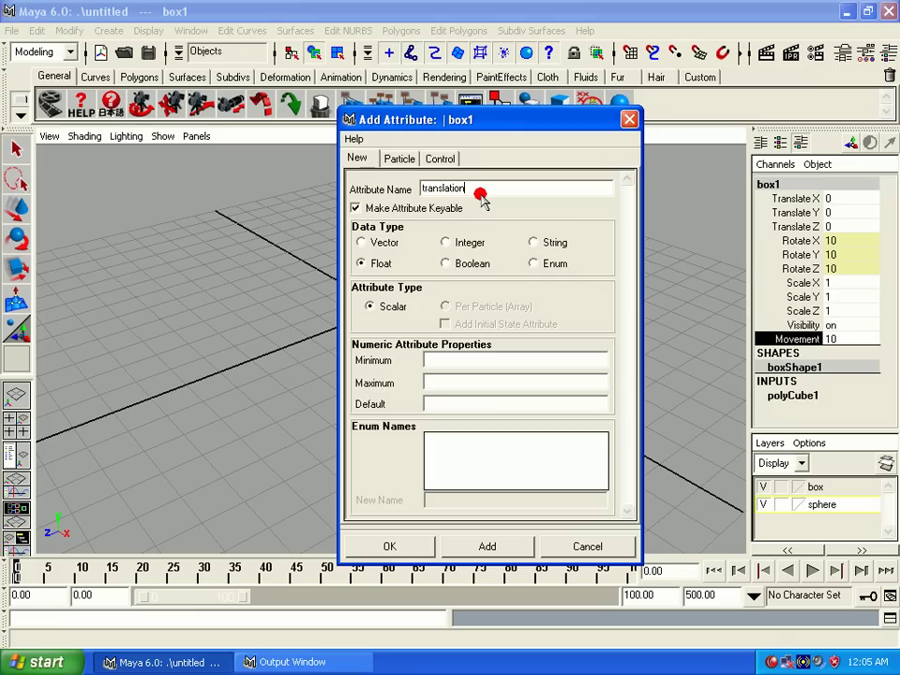
click(438, 362)
text(10)
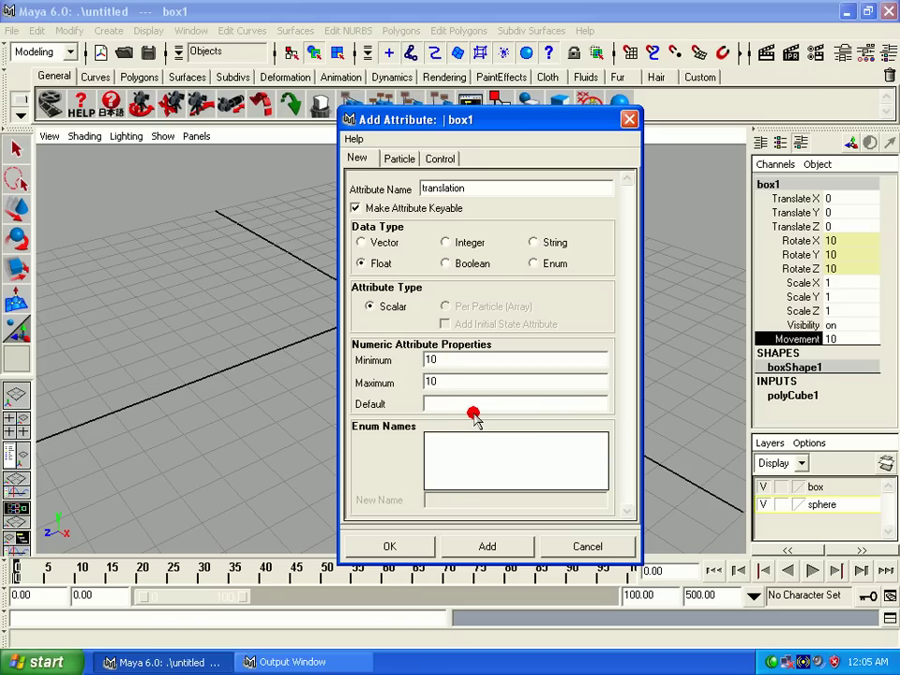
click(439, 362)
text(-10)
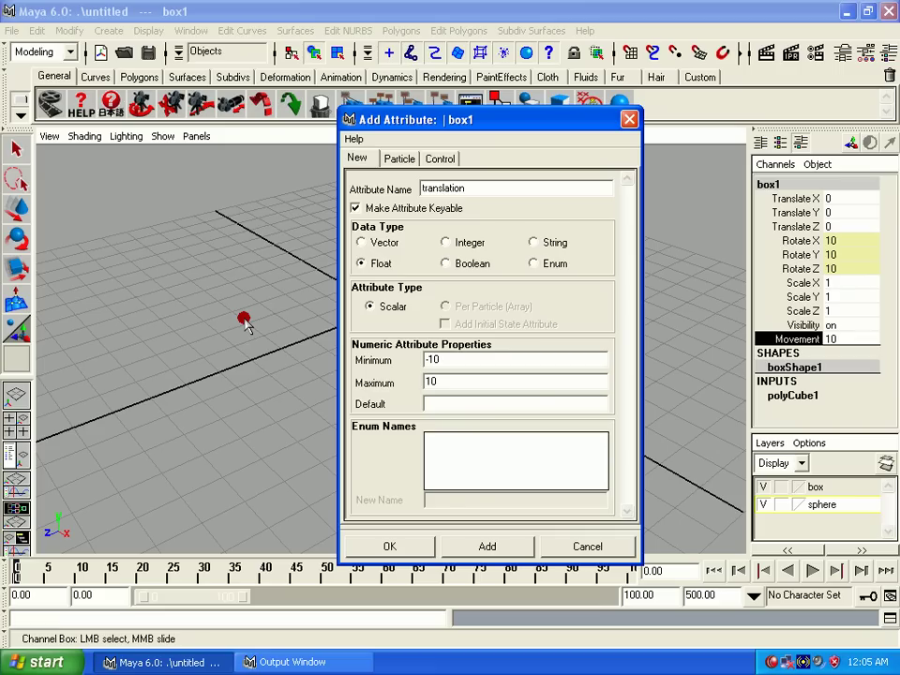
click(456, 362)
text(-25)
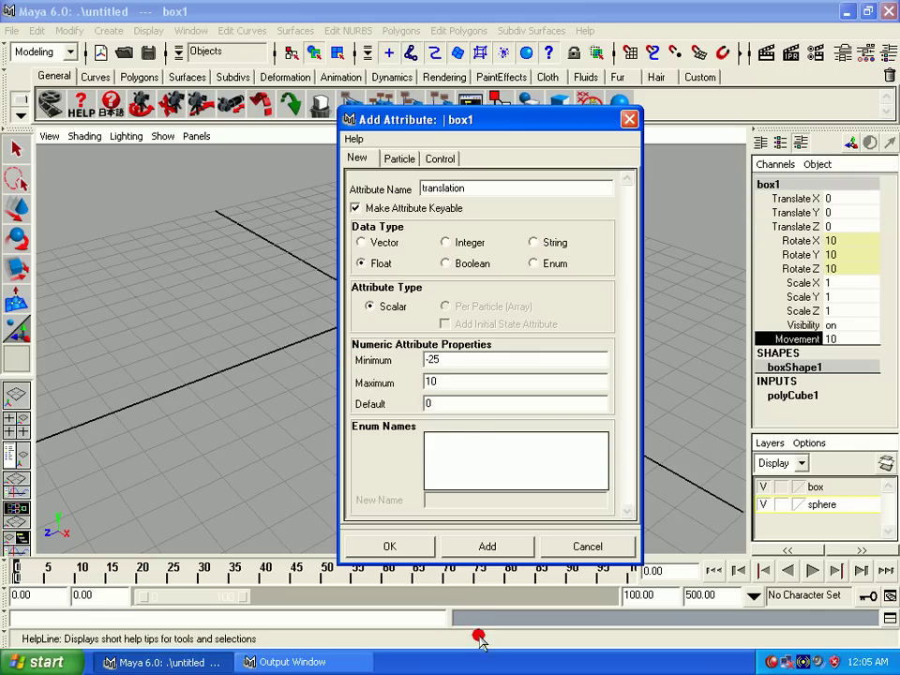
key(Tab)
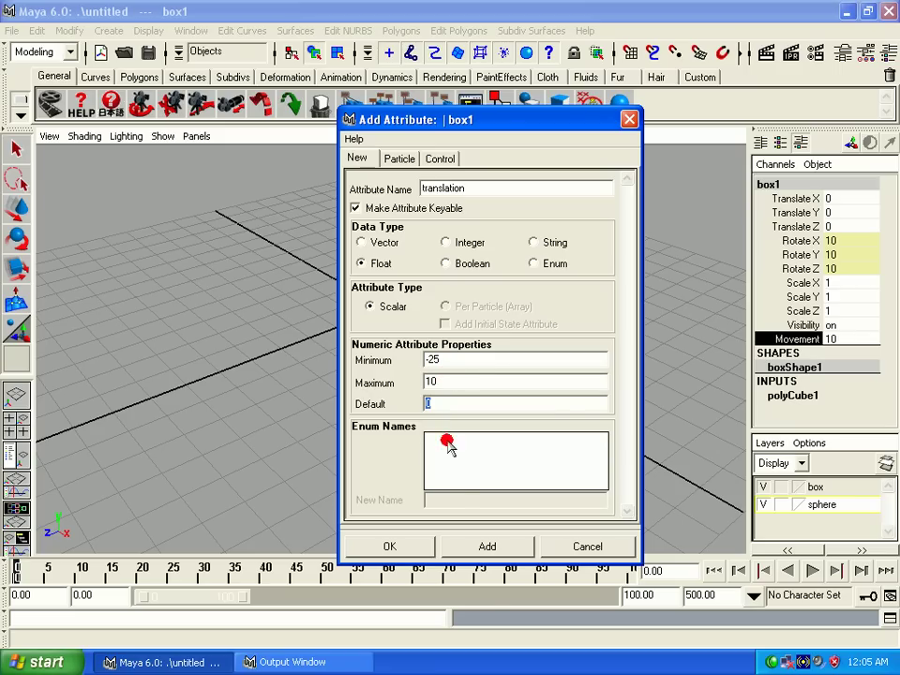
click(493, 545)
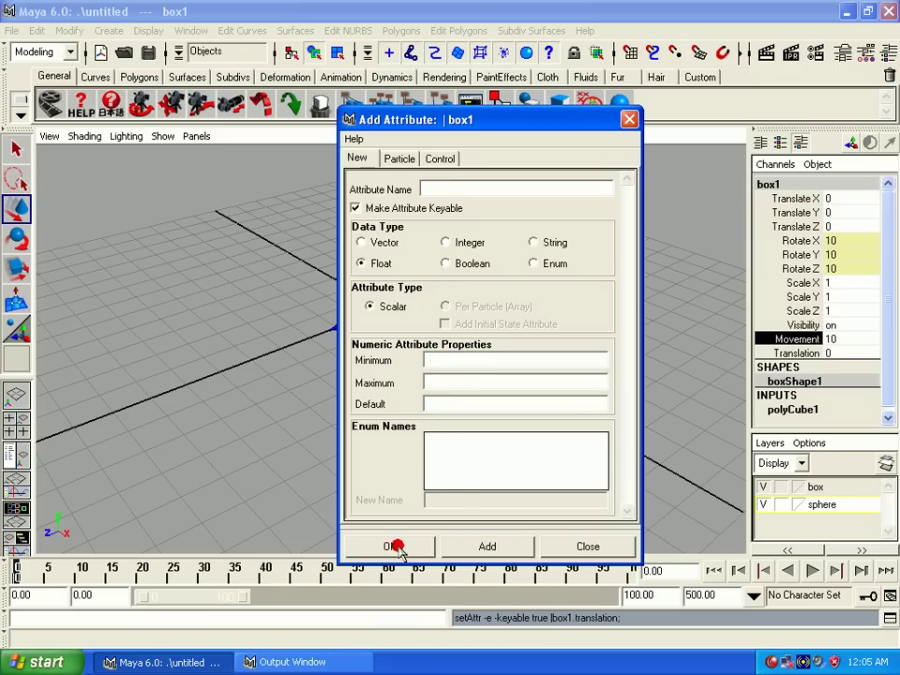
click(571, 544)
click(797, 354)
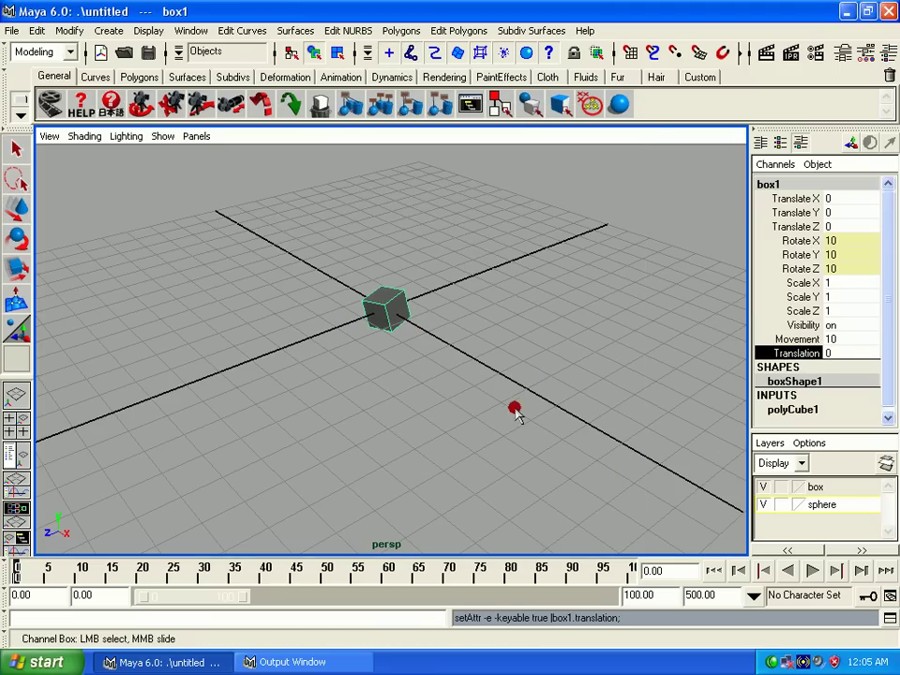
Step: Scrub box1's Translation between -25 and 10, then leave it at 0
mouse_move(515, 410)
middle_down()
mouse_move(301, 418)
mouse_move(4, 412)
middle_up()
mouse_move(87, 420)
middle_down()
mouse_move(585, 420)
mouse_move(895, 433)
middle_up()
middle_drag(672, 433, 123, 414)
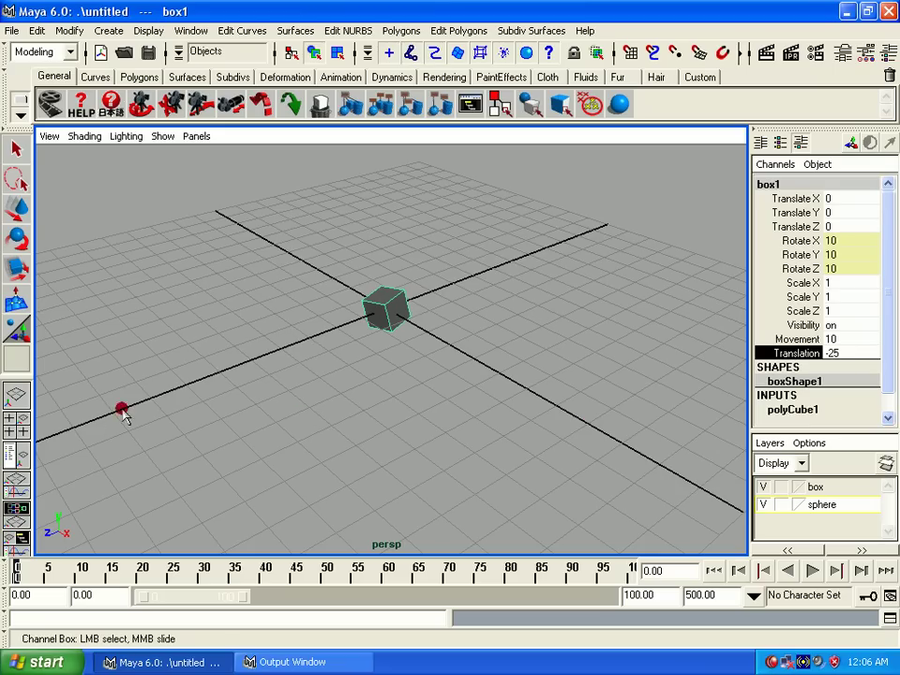
double_click(858, 352)
text(0)
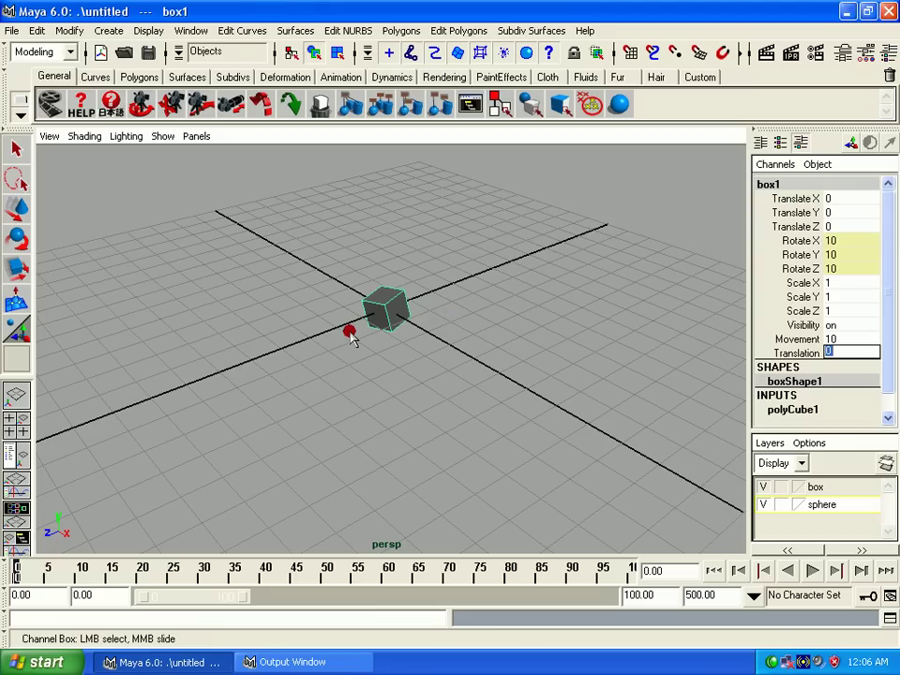
middle_click(523, 388)
key(w)
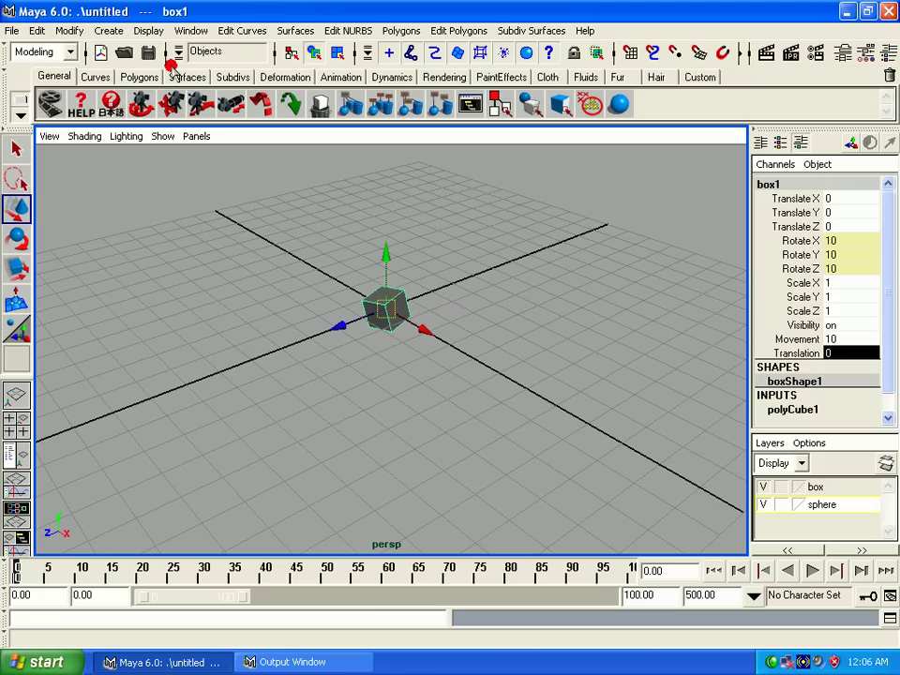
Step: Connect box1's Translation to its Translate X, Y and Z in the Connection Editor
click(192, 30)
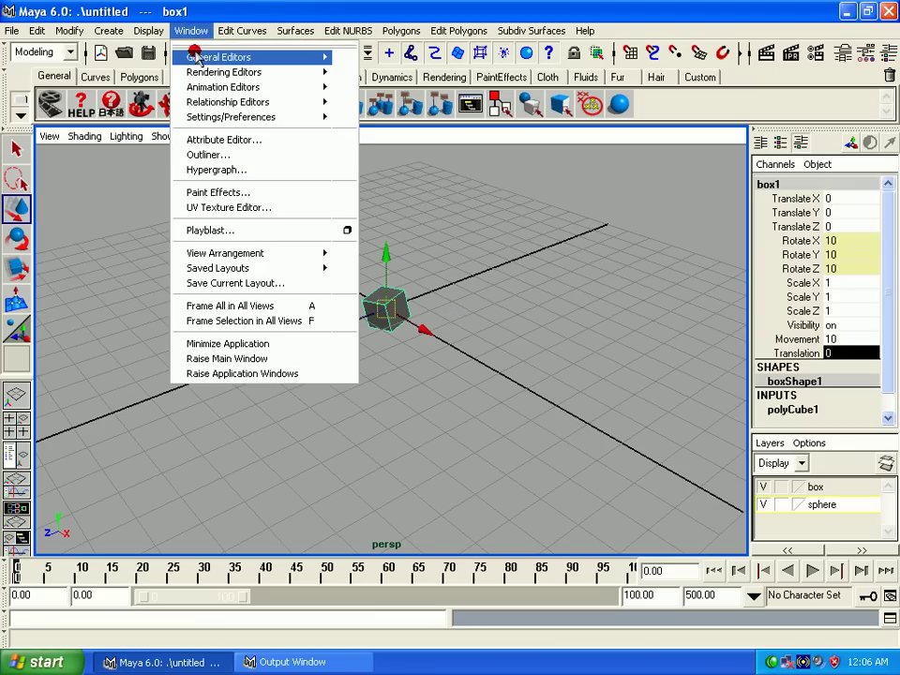
mouse_move(219, 57)
click(404, 95)
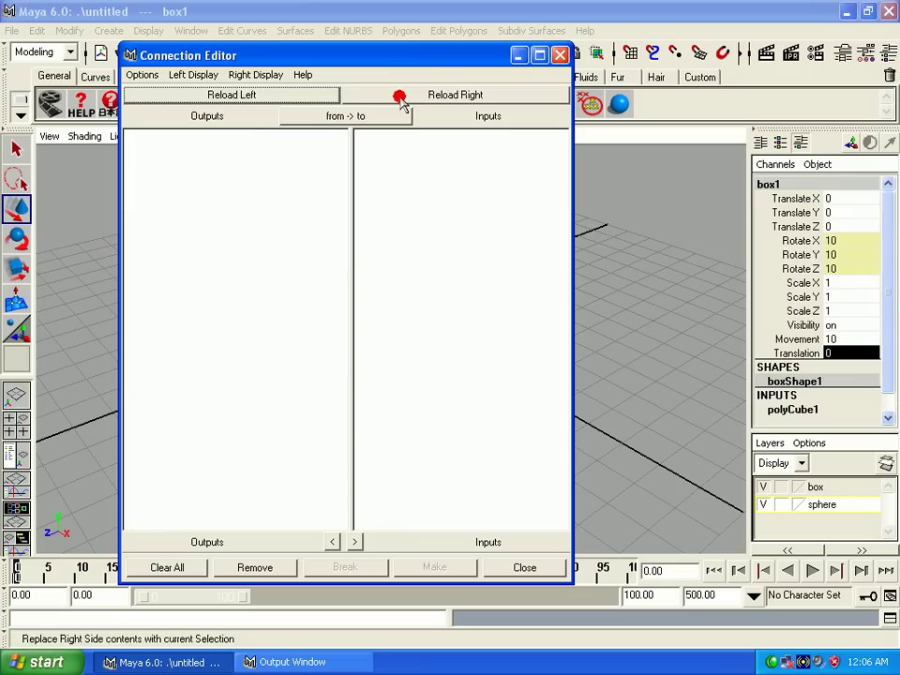
click(246, 94)
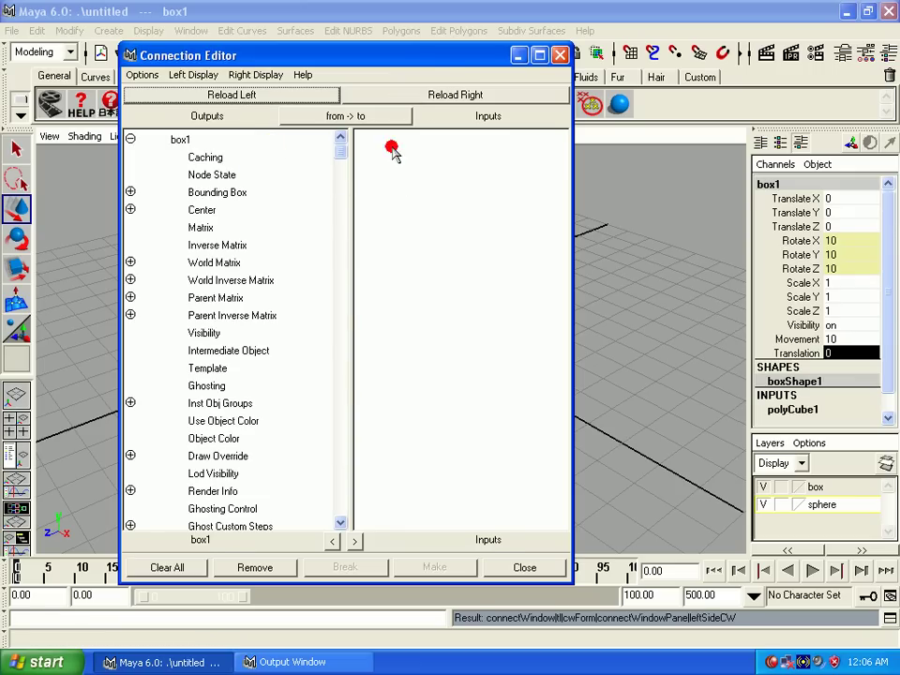
click(450, 95)
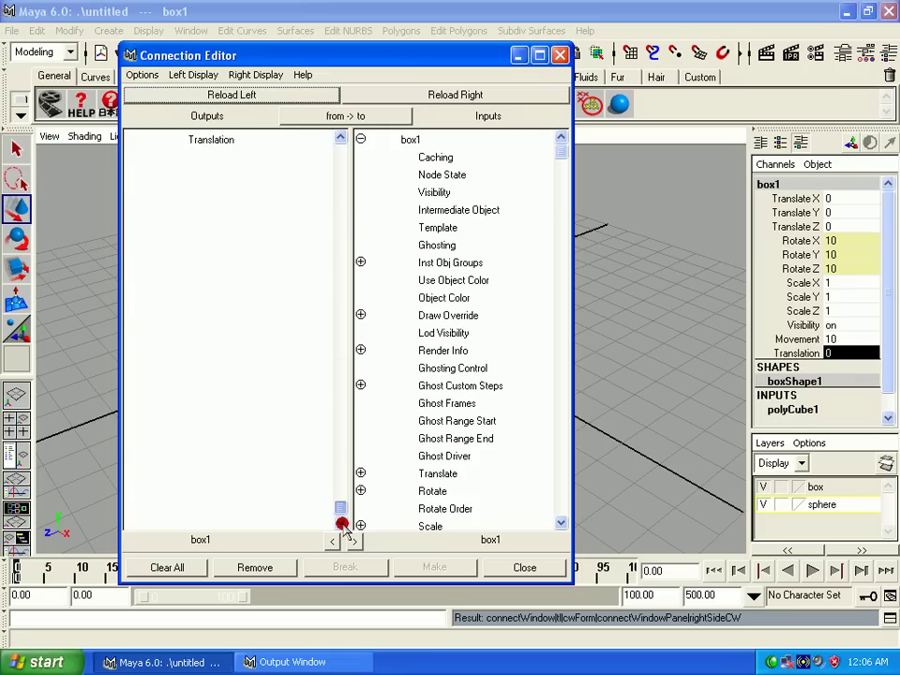
drag(340, 185, 342, 458)
click(203, 299)
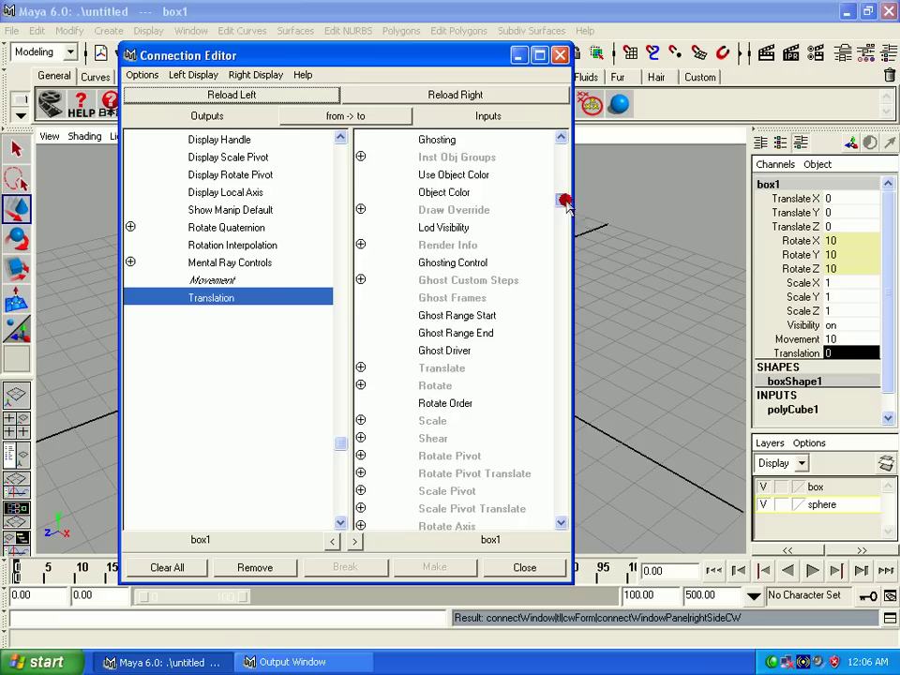
drag(564, 153, 567, 241)
click(360, 297)
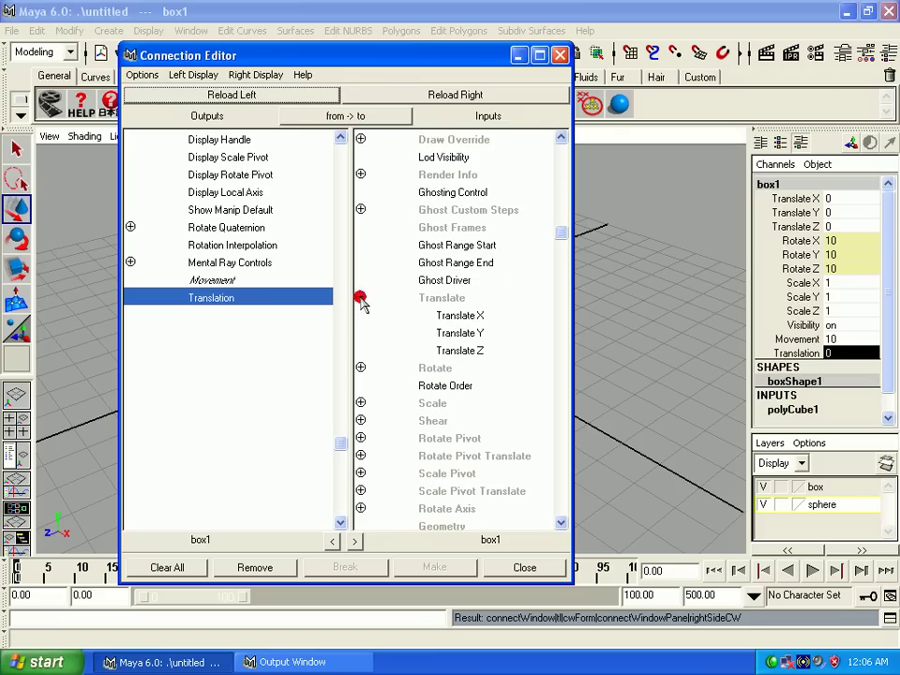
click(447, 316)
click(452, 335)
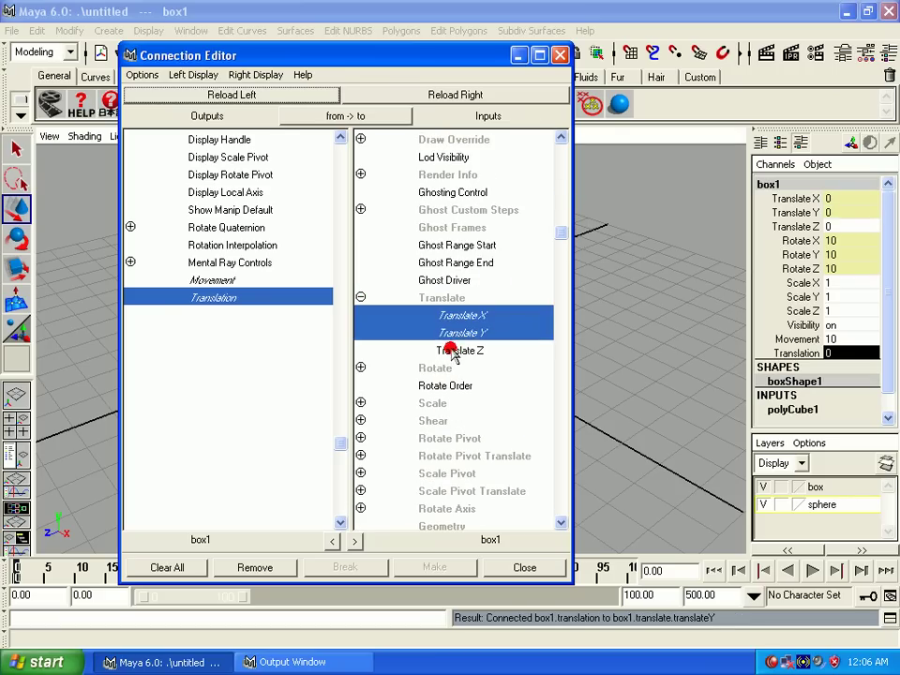
click(450, 349)
click(524, 569)
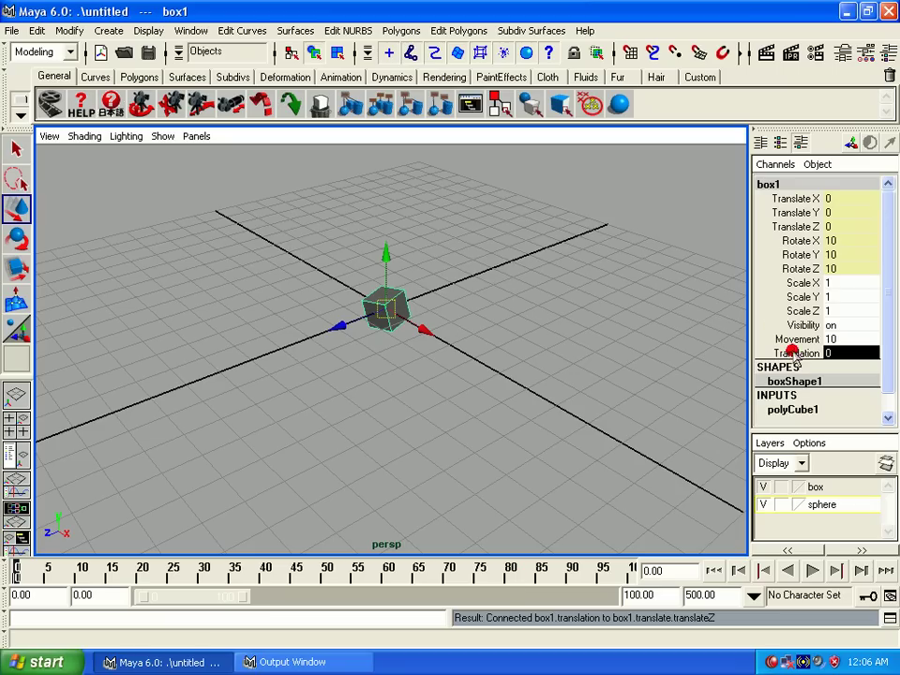
Step: Slide box1's Translation up so the cube moves along X, Y and Z, and zoom out
click(798, 353)
mouse_move(531, 364)
middle_down()
mouse_move(619, 335)
mouse_move(559, 348)
mouse_move(366, 347)
mouse_move(601, 346)
mouse_move(545, 357)
mouse_move(327, 355)
mouse_move(551, 335)
mouse_move(732, 334)
mouse_move(510, 339)
mouse_move(722, 340)
middle_up()
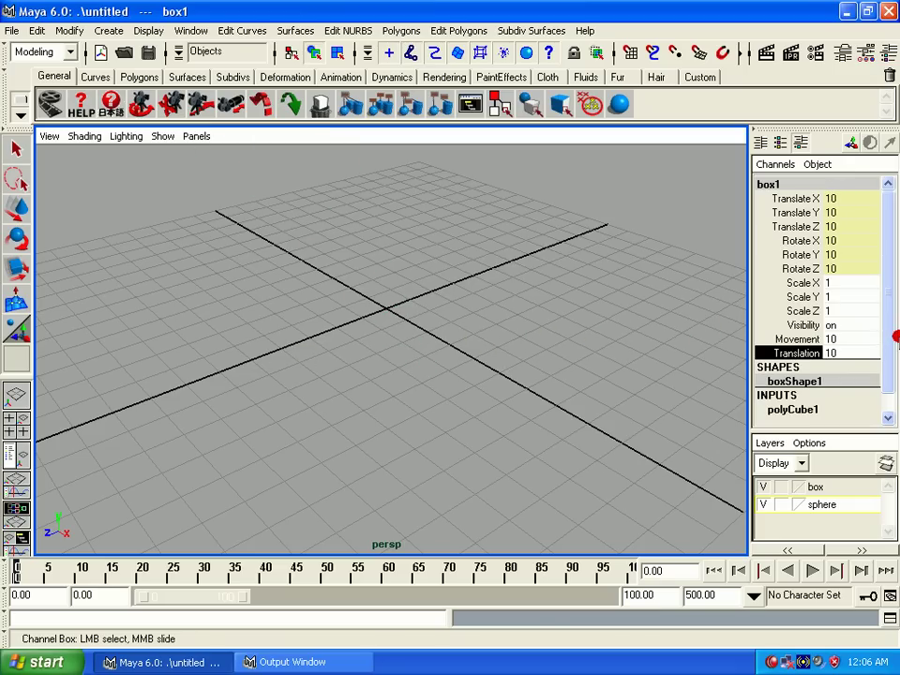
alt+right_drag(519, 361, 466, 185)
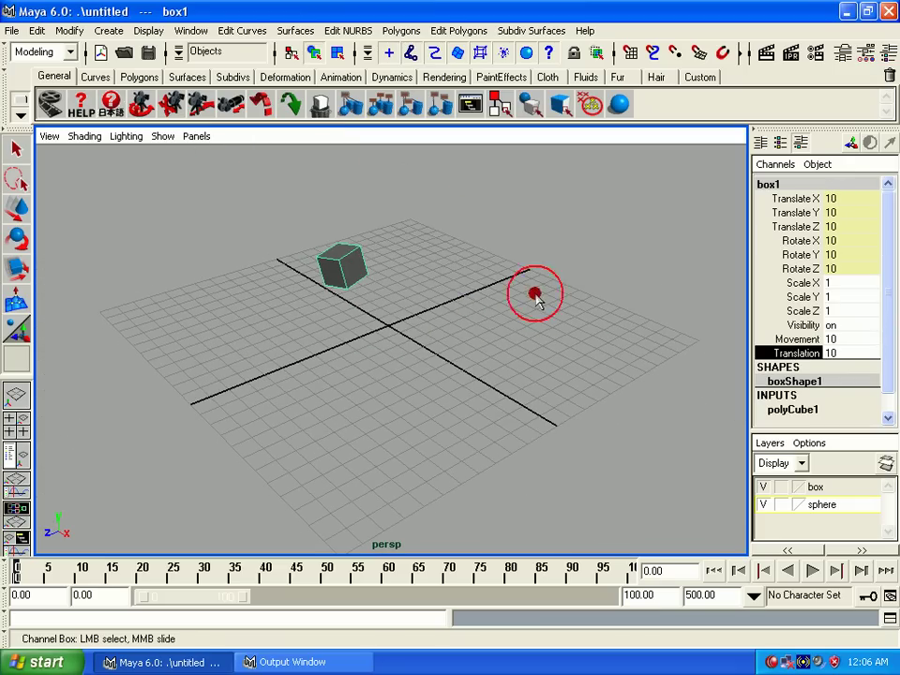
Step: Try the Translate Y and Z channels, then slide Translation to 10, moving the cube diagonally
key(w)
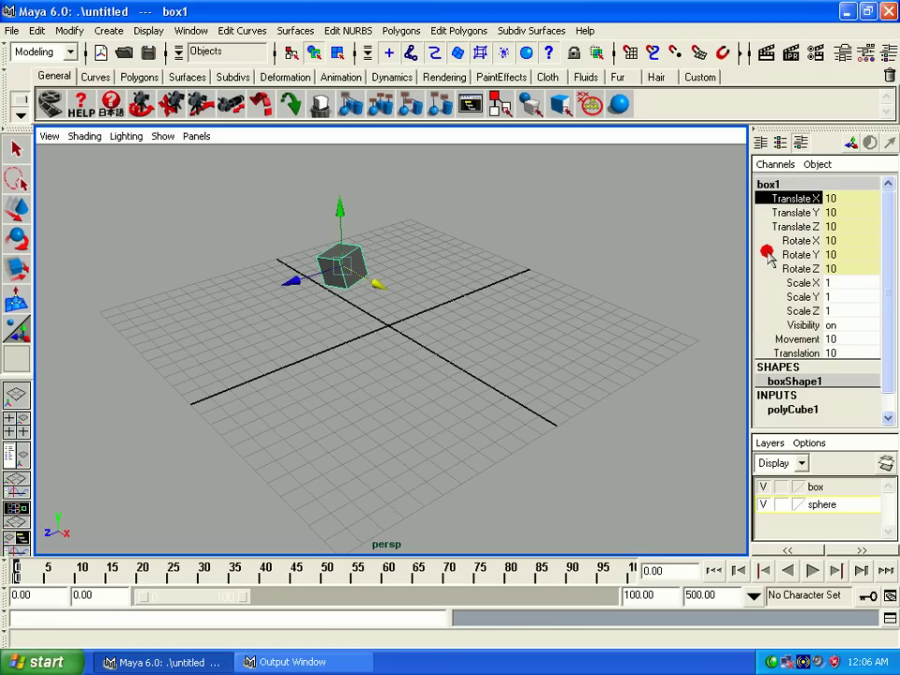
click(779, 212)
click(784, 227)
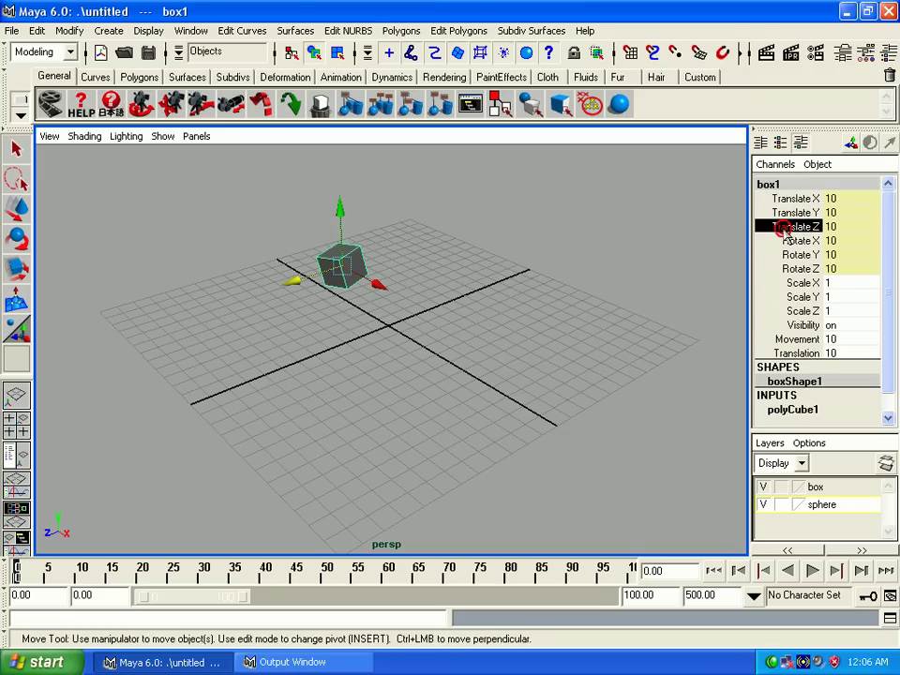
middle_click(468, 383)
middle_drag(500, 360, 438, 355)
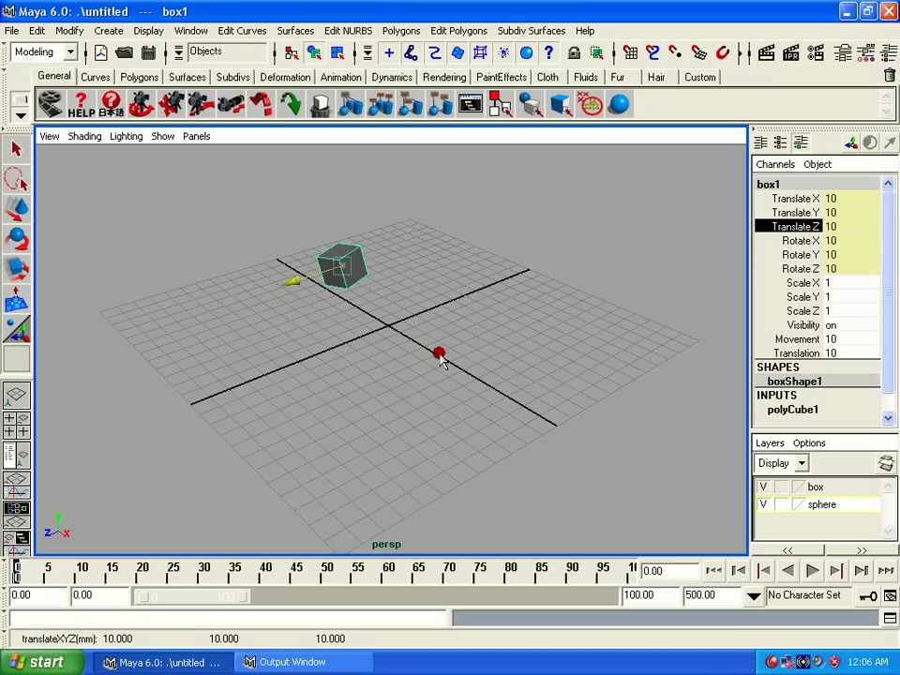
click(778, 354)
mouse_move(488, 388)
middle_down()
mouse_move(417, 403)
mouse_move(60, 406)
mouse_move(665, 426)
mouse_move(262, 433)
mouse_move(605, 427)
middle_up()
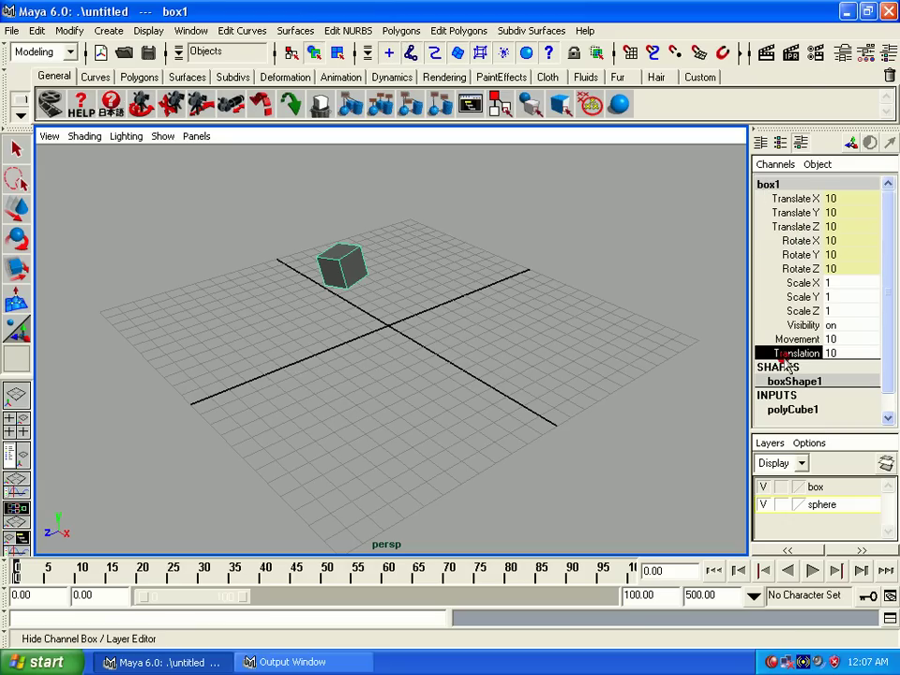
Step: Load box1 on both sides of the Connection Editor and select Translation as the source
click(197, 29)
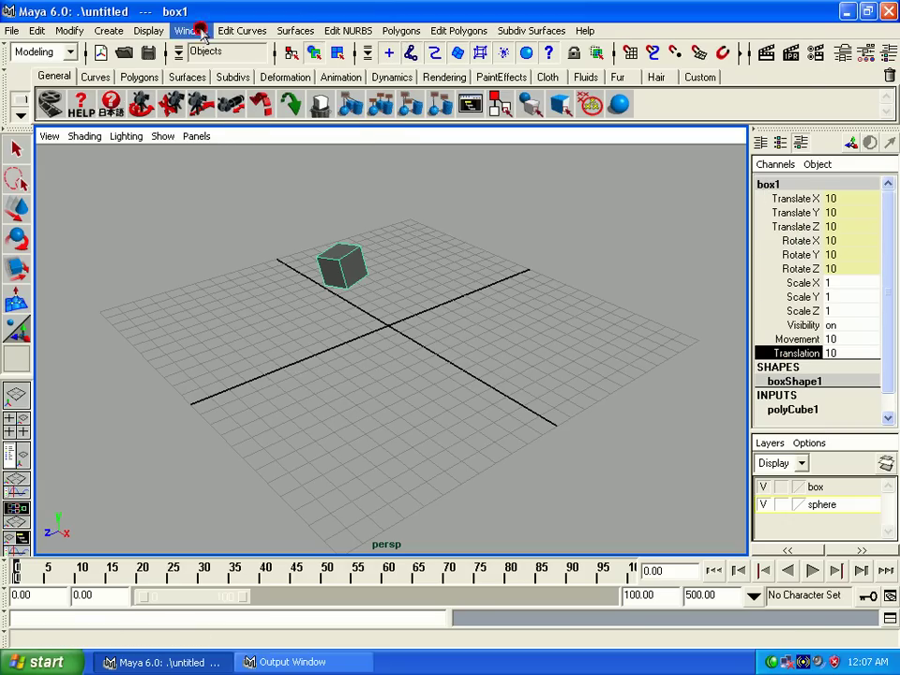
click(405, 97)
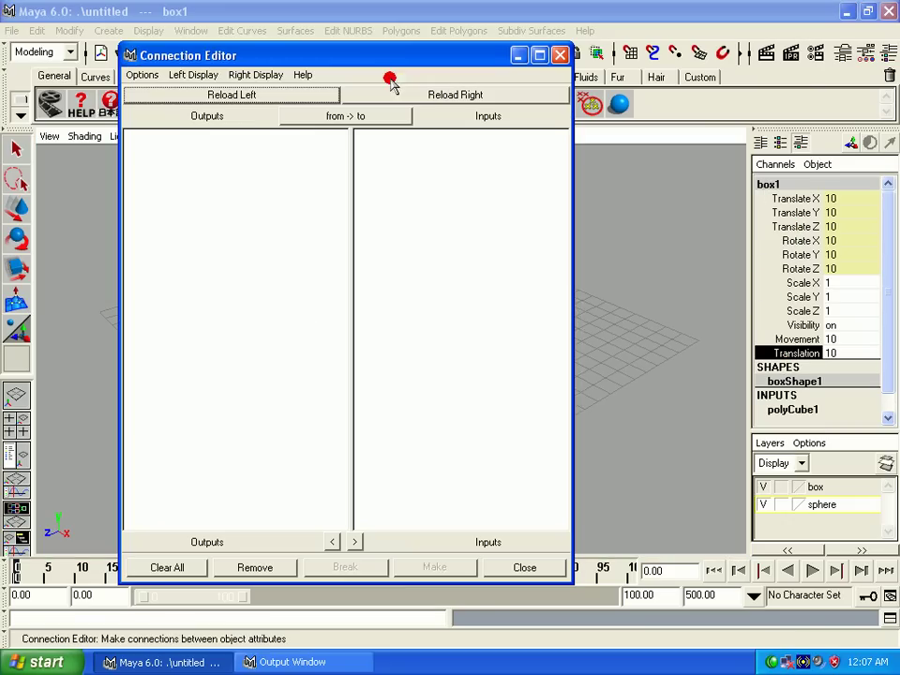
click(258, 95)
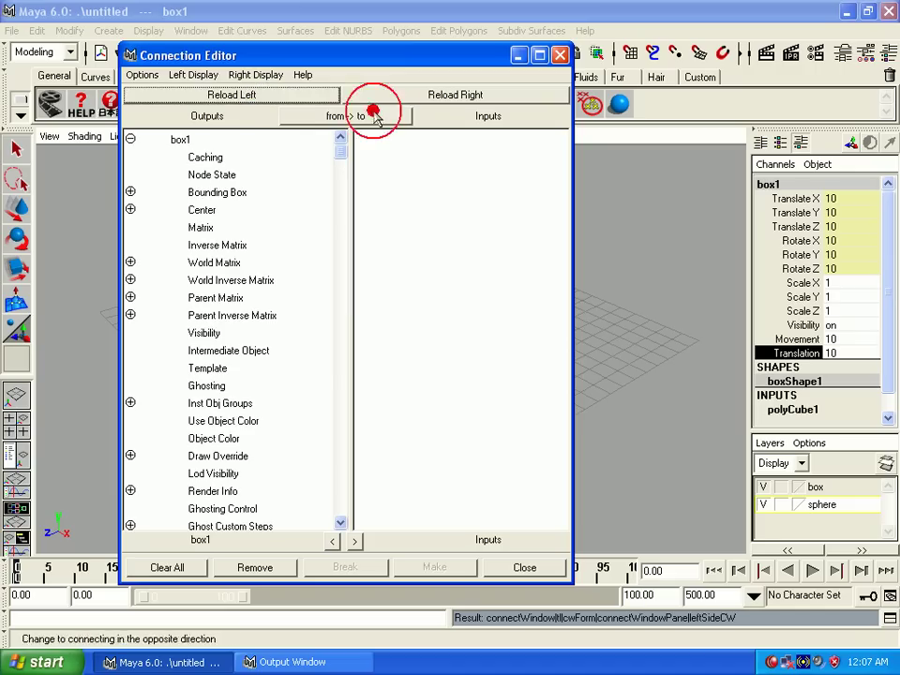
click(428, 94)
drag(341, 155, 347, 418)
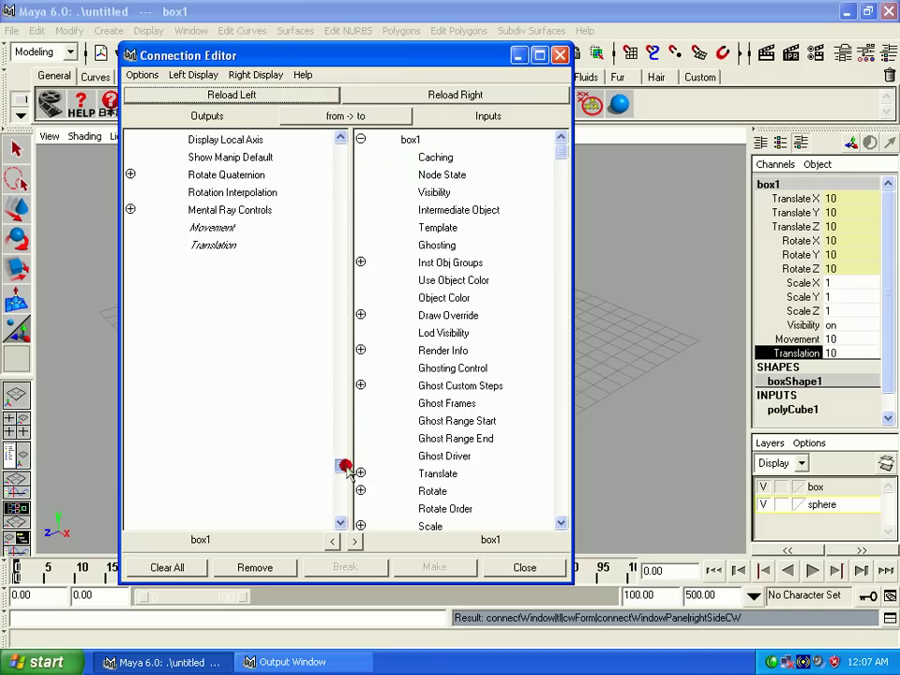
click(213, 386)
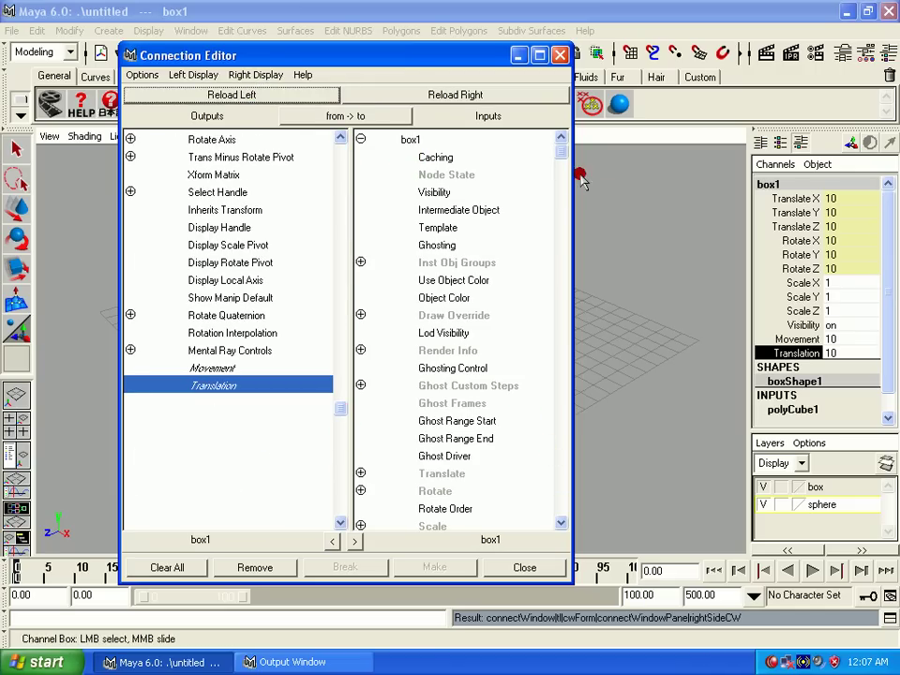
Step: Disconnect Translation from Translate X, Y and Z and connect it to Movement instead
mouse_move(560, 150)
mouse_down()
mouse_move(568, 337)
mouse_move(559, 301)
mouse_up()
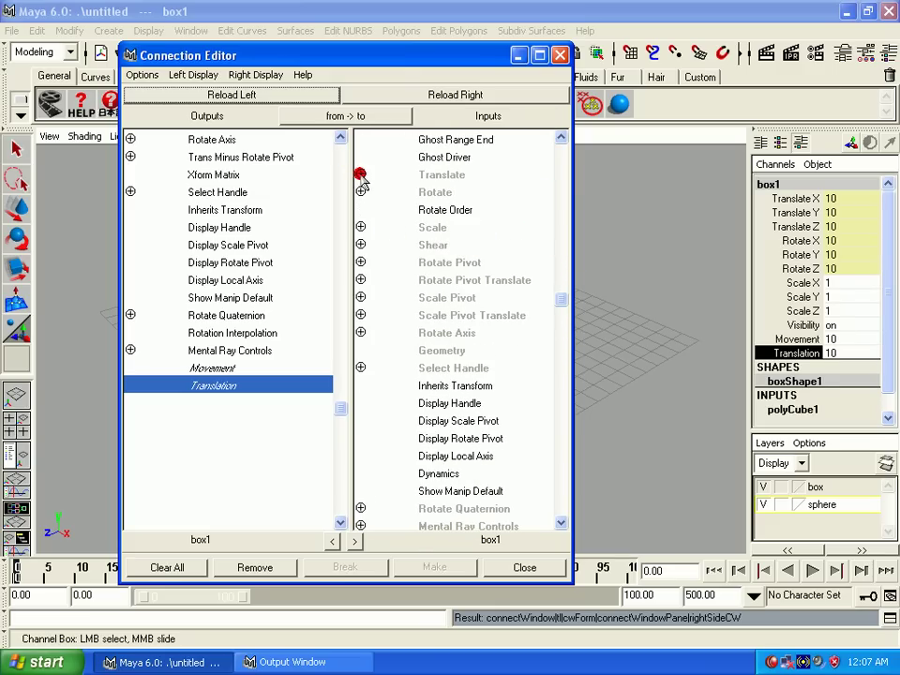
click(360, 175)
click(428, 193)
click(438, 210)
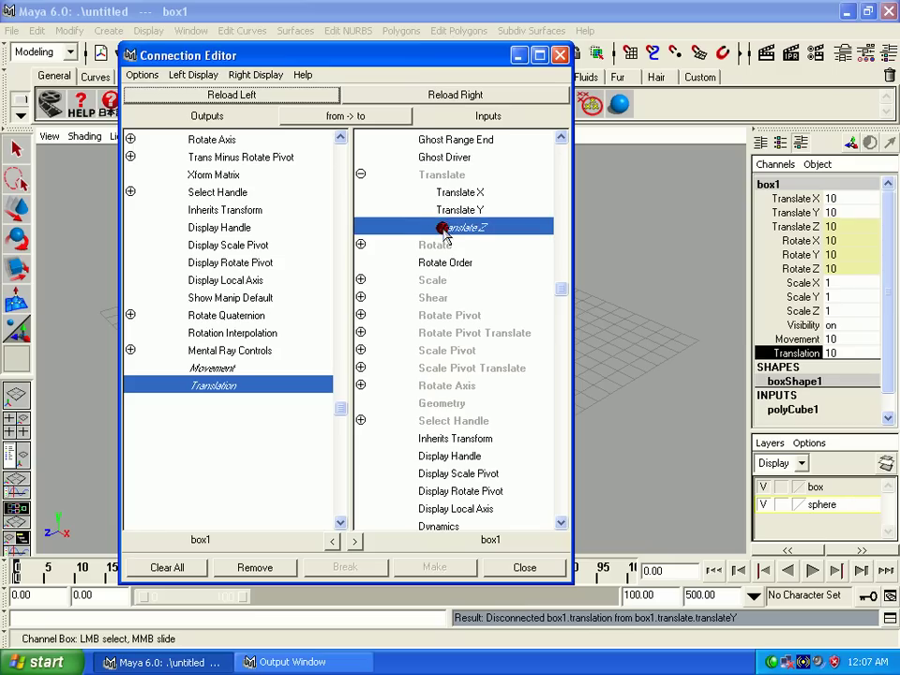
click(439, 226)
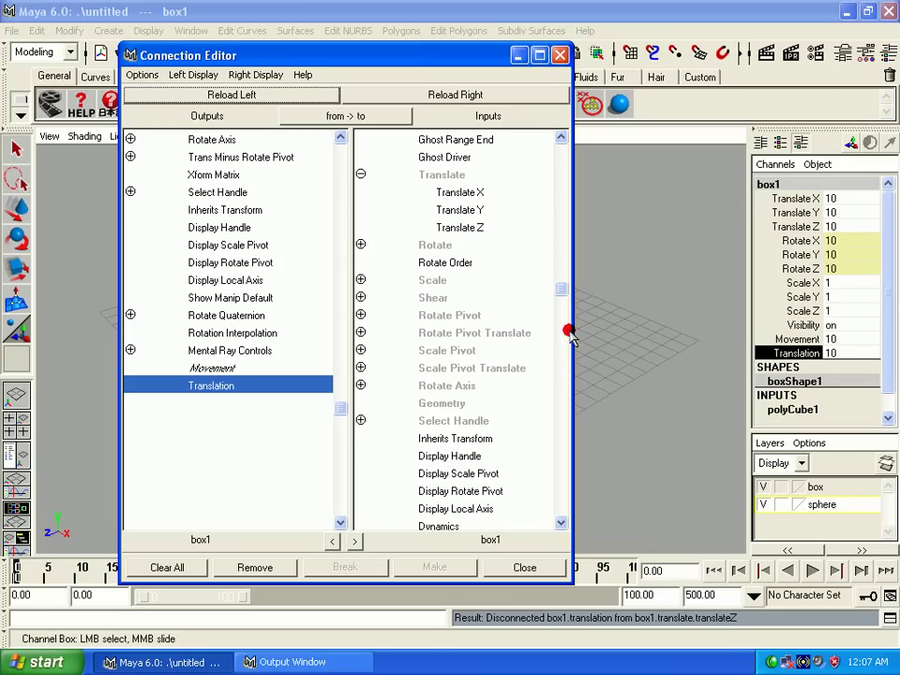
drag(561, 290, 561, 410)
click(443, 368)
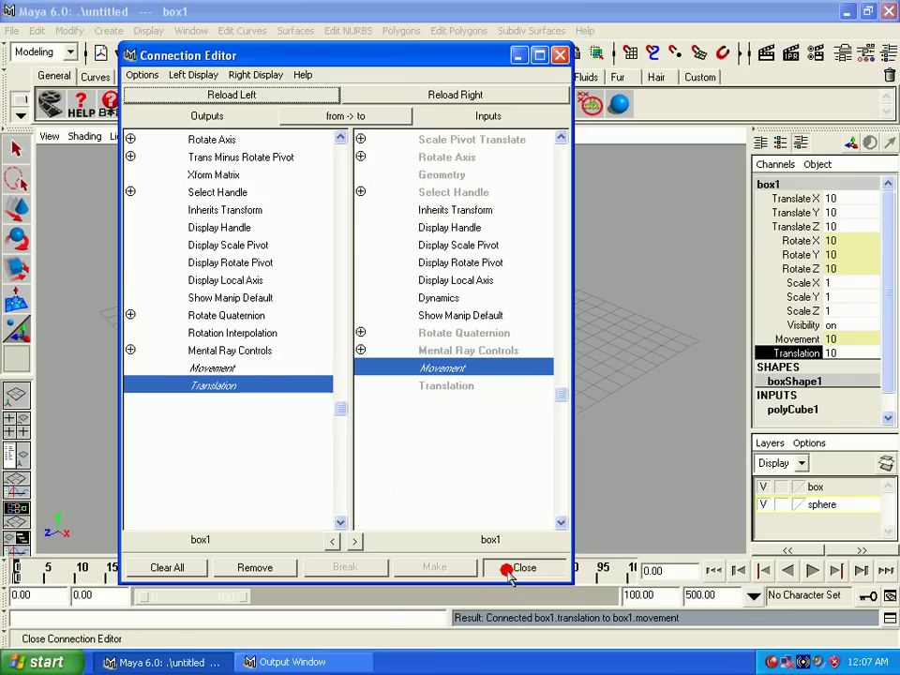
click(511, 574)
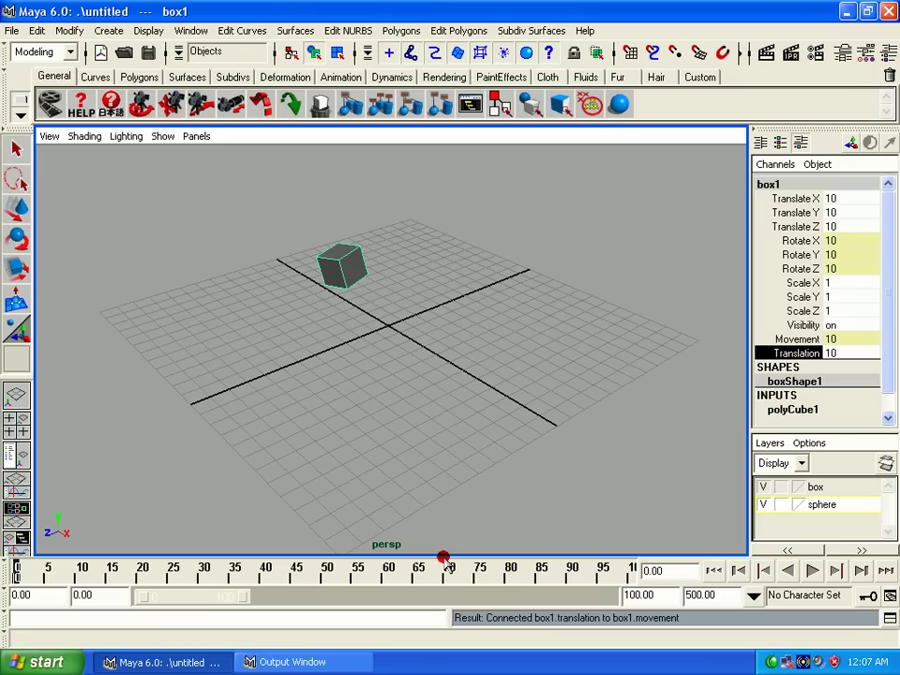
Step: Slide Translation to -25 so Movement and Rotate X, Y, Z follow, then select Movement
mouse_move(355, 365)
middle_down()
mouse_move(221, 343)
mouse_move(125, 343)
mouse_move(476, 350)
mouse_move(34, 349)
middle_up()
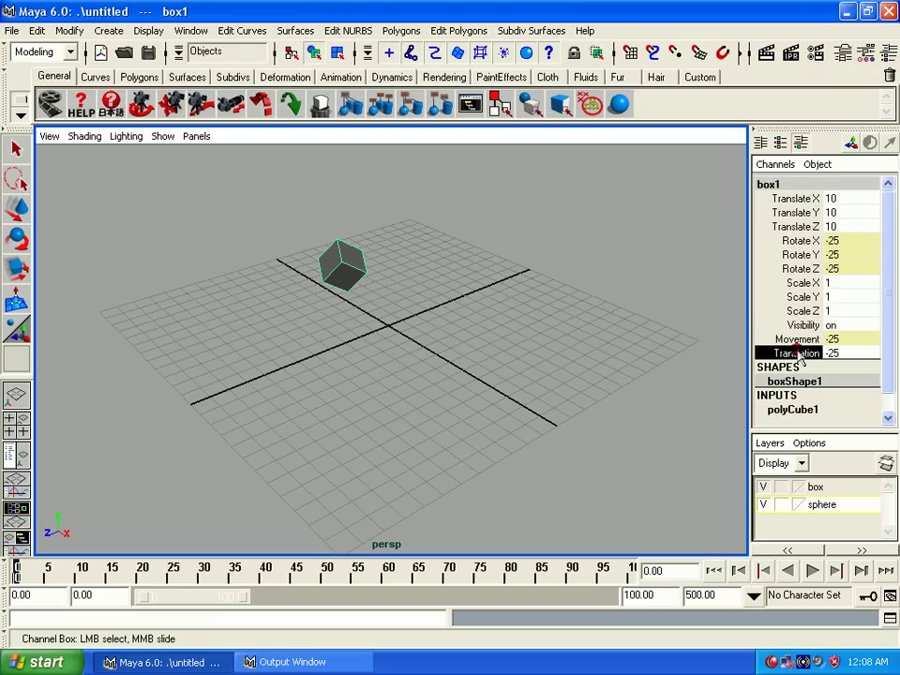
click(796, 340)
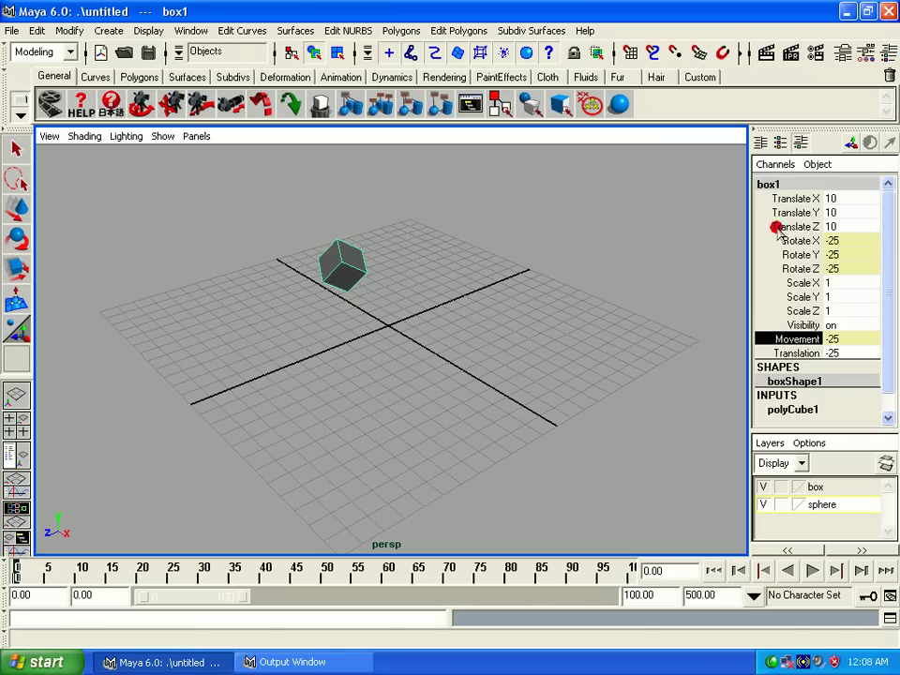
Step: Start a new scene, discarding unsaved changes to the old one
click(12, 30)
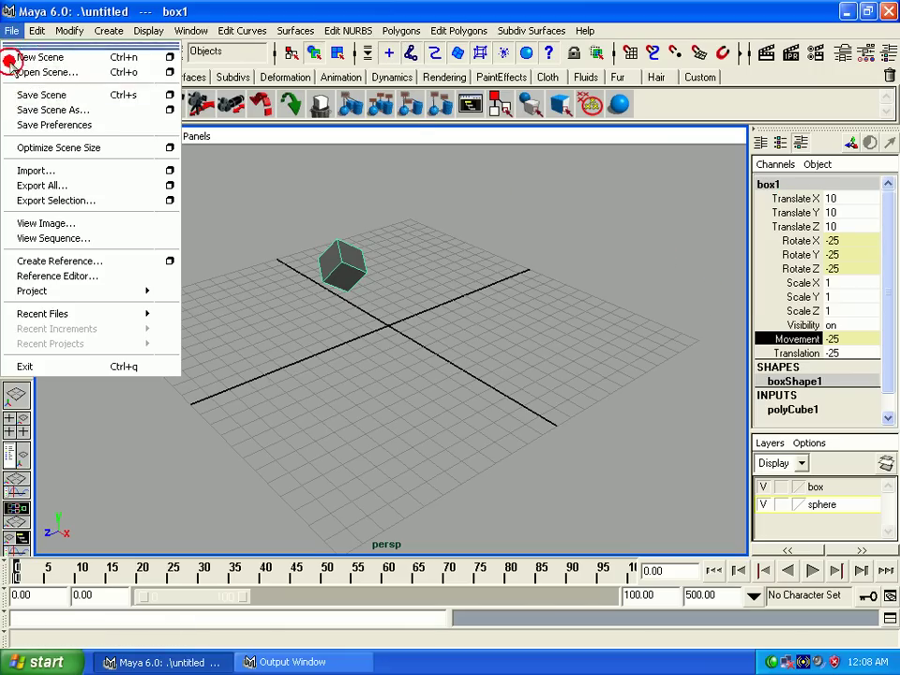
click(17, 56)
click(418, 312)
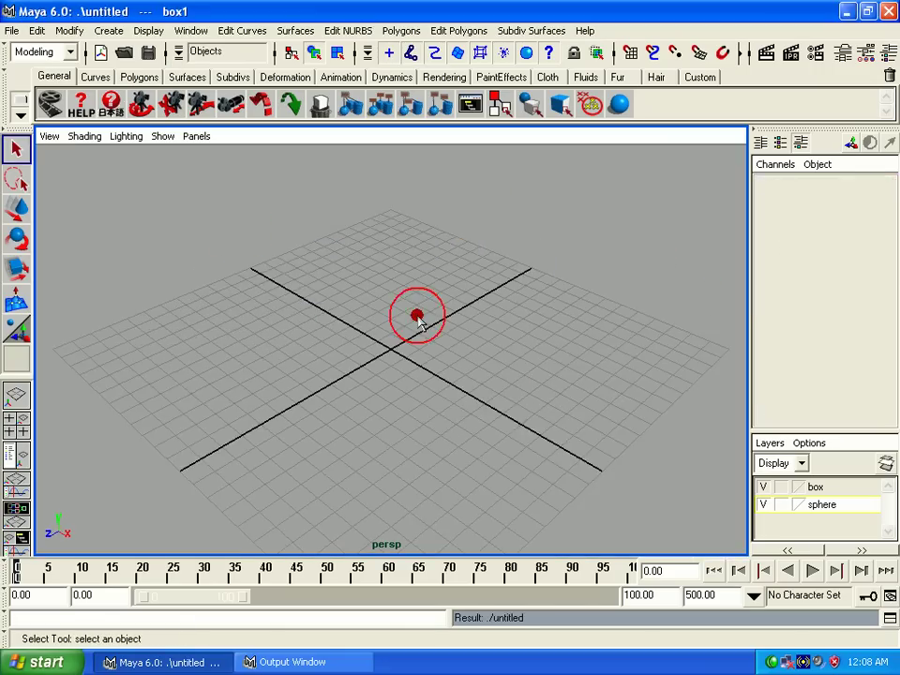
Step: Create a polygon cube and move it left along X to -4.434
click(113, 29)
mouse_move(143, 71)
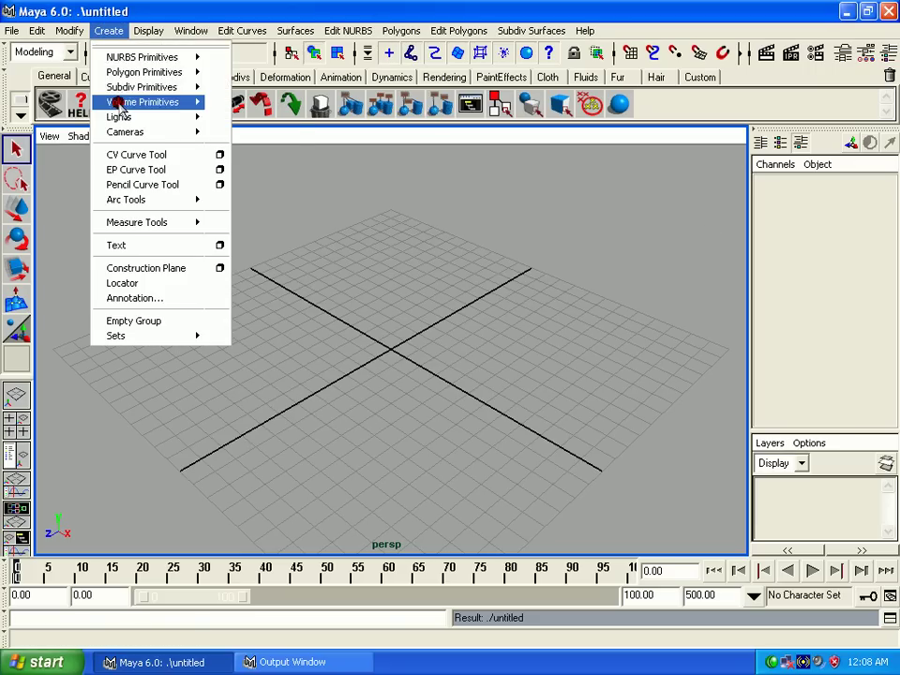
click(254, 95)
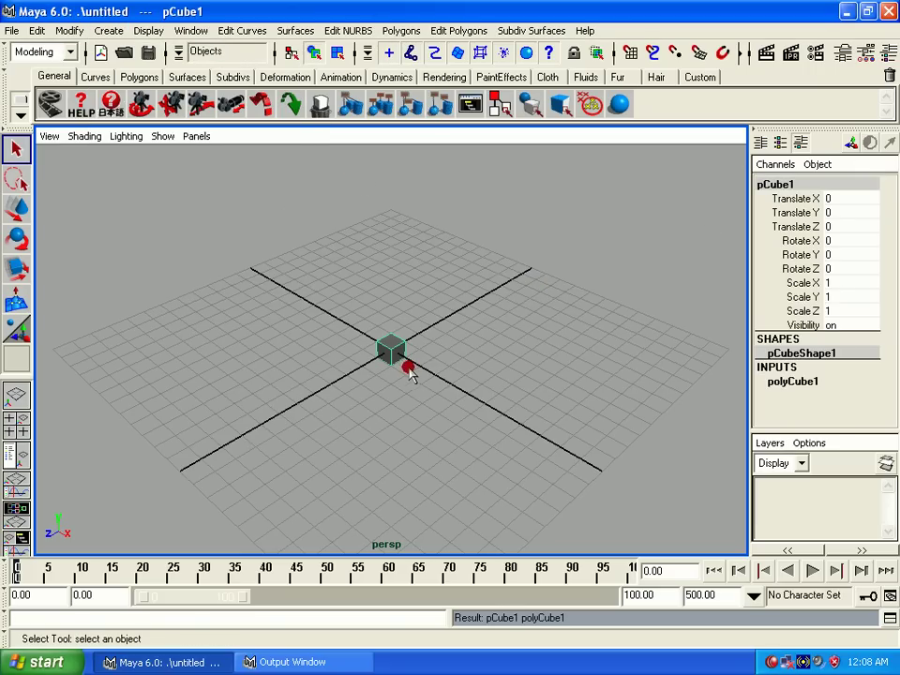
alt+middle_drag(401, 362, 402, 291)
mouse_move(402, 290)
alt+right_down()
mouse_move(510, 438)
mouse_move(472, 345)
alt+right_up()
key(w)
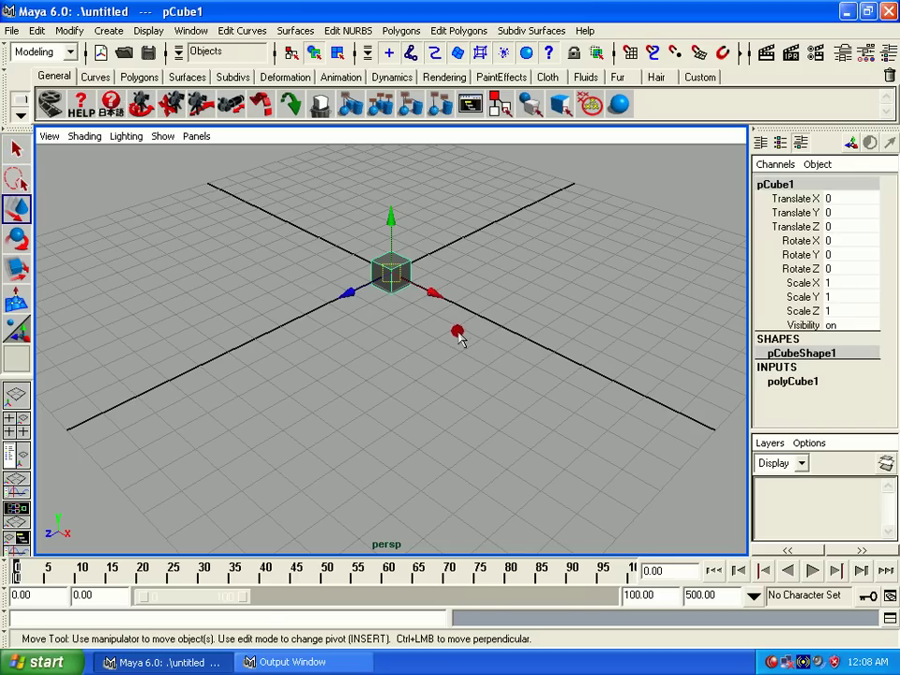
drag(427, 291, 346, 250)
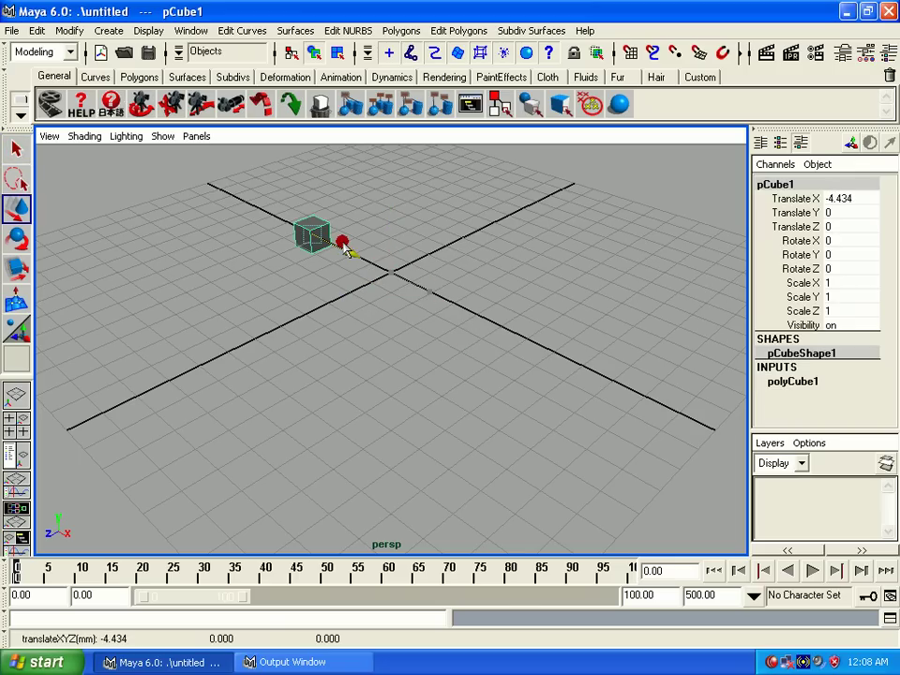
Step: Freeze pCube1's transforms, then add a cylinder moved back along Z to -4.542 and freeze it
click(69, 30)
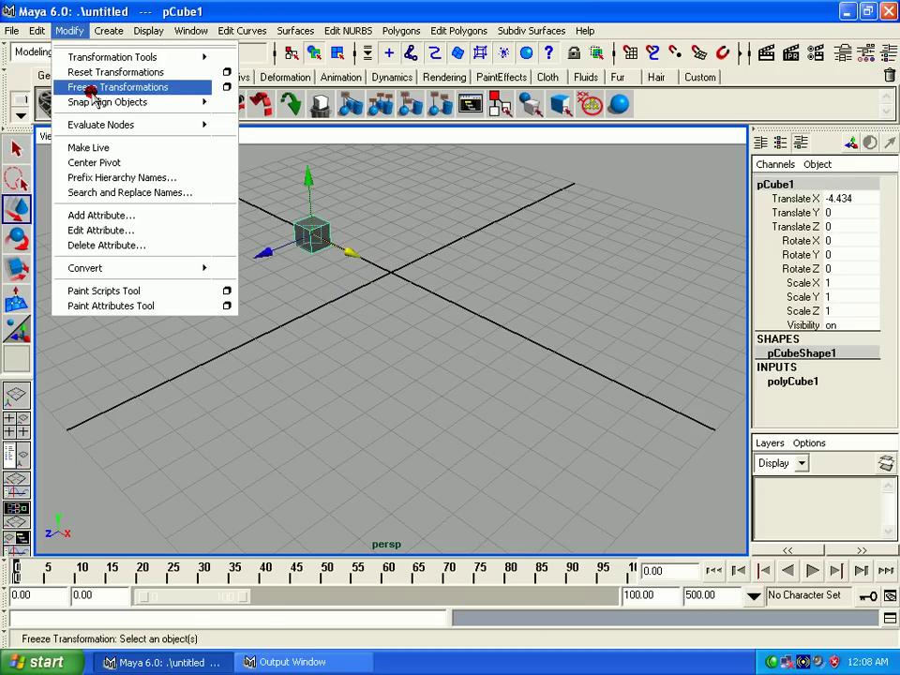
click(91, 87)
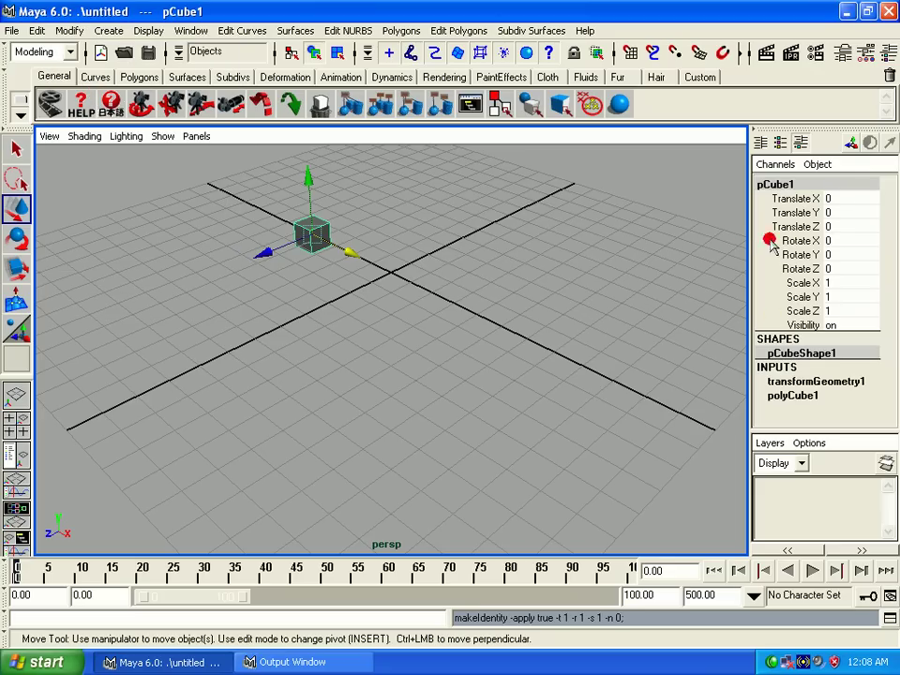
click(108, 30)
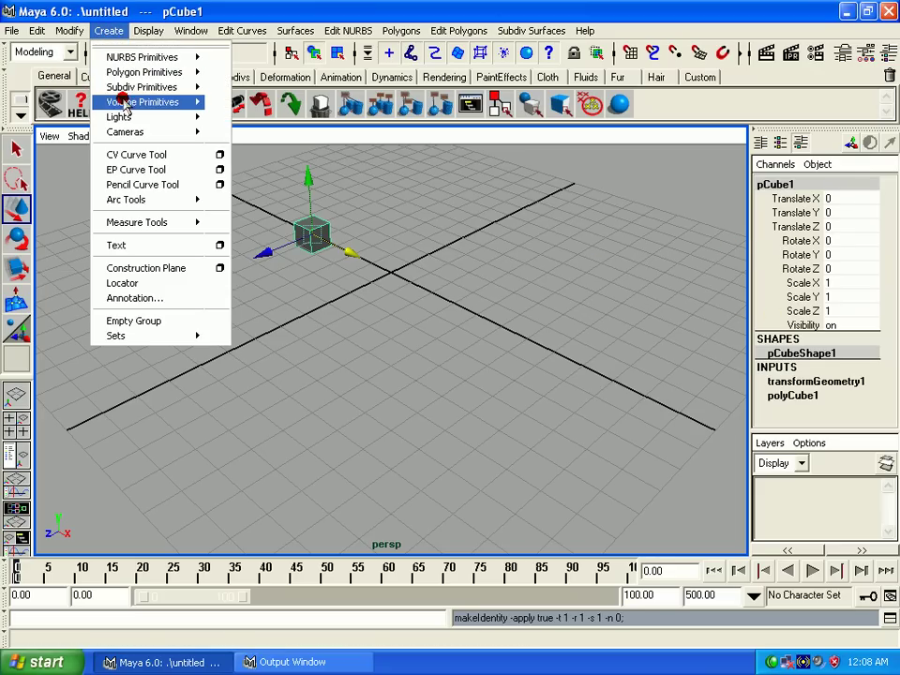
mouse_move(145, 73)
click(241, 110)
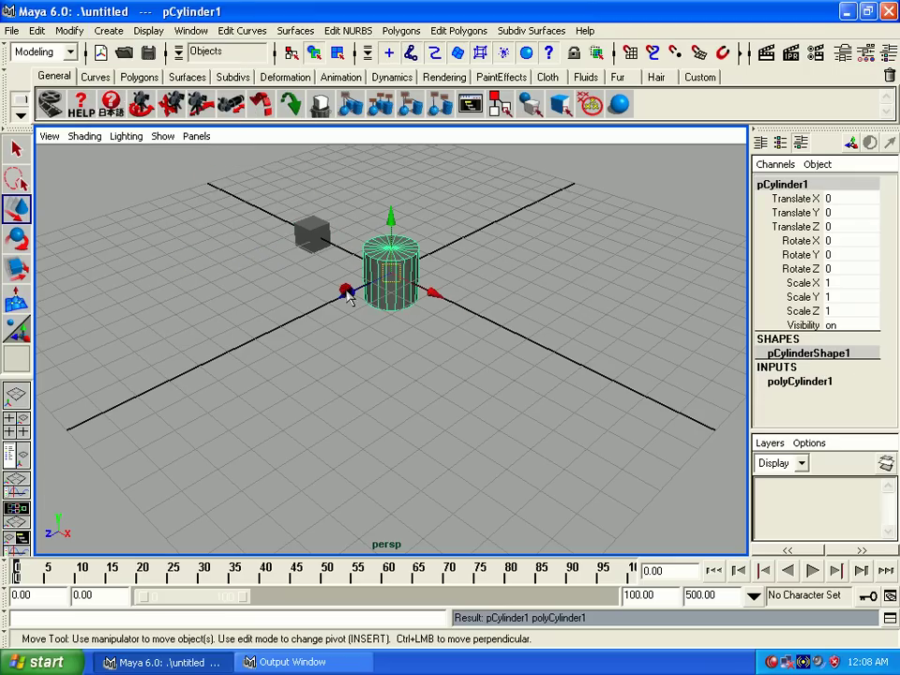
drag(347, 292, 431, 251)
click(69, 30)
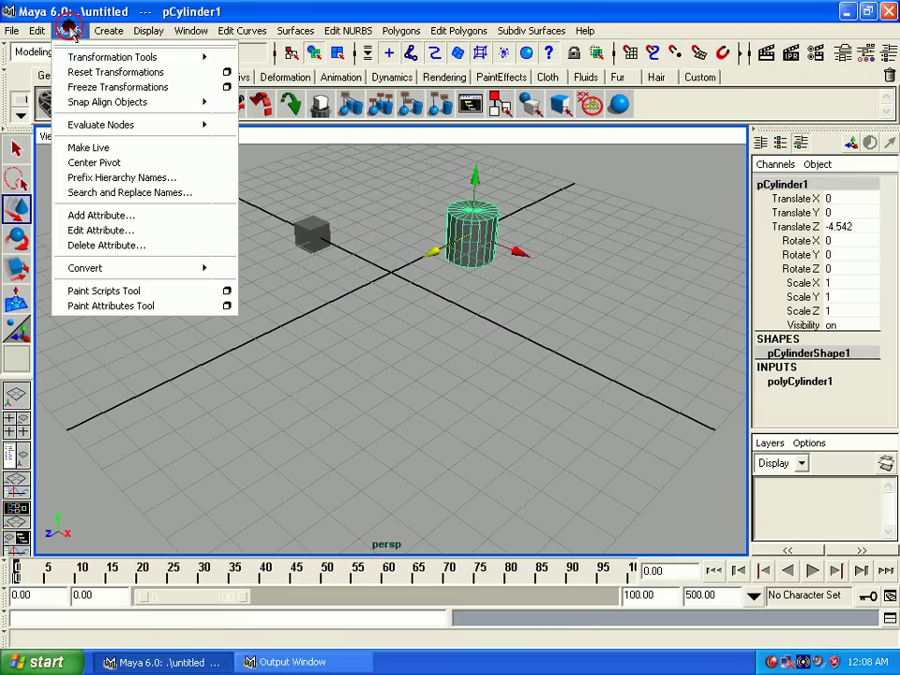
click(85, 89)
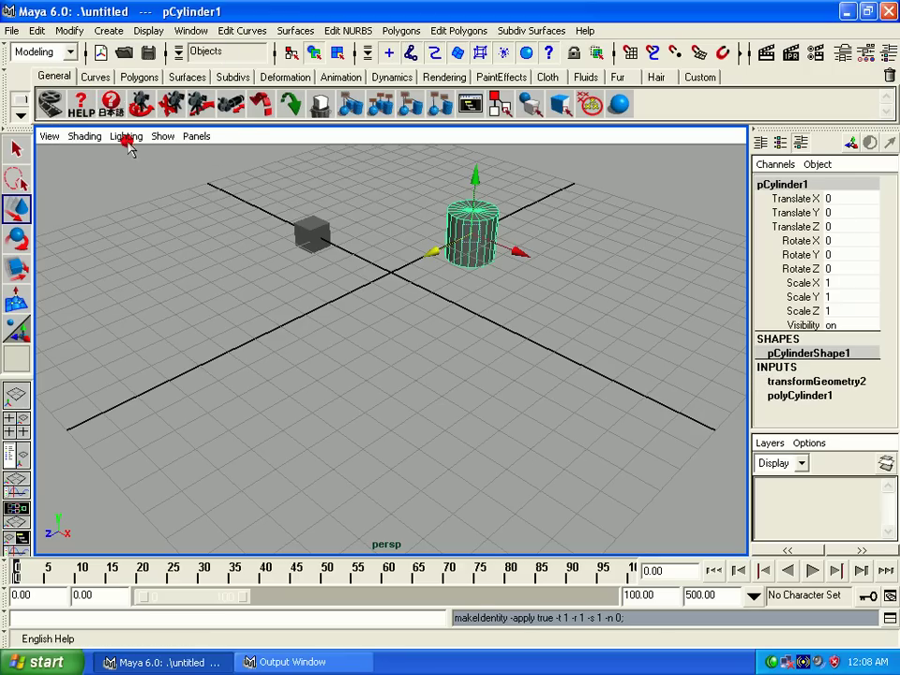
click(336, 333)
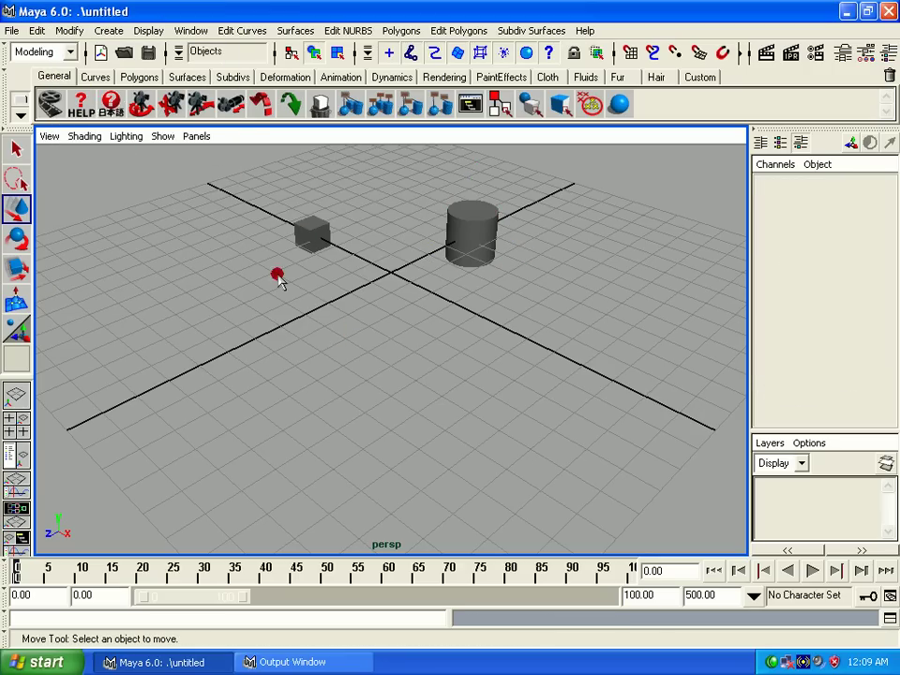
Step: Load pCube1 as outputs and pCylinder1 as inputs in the Connection Editor
click(301, 239)
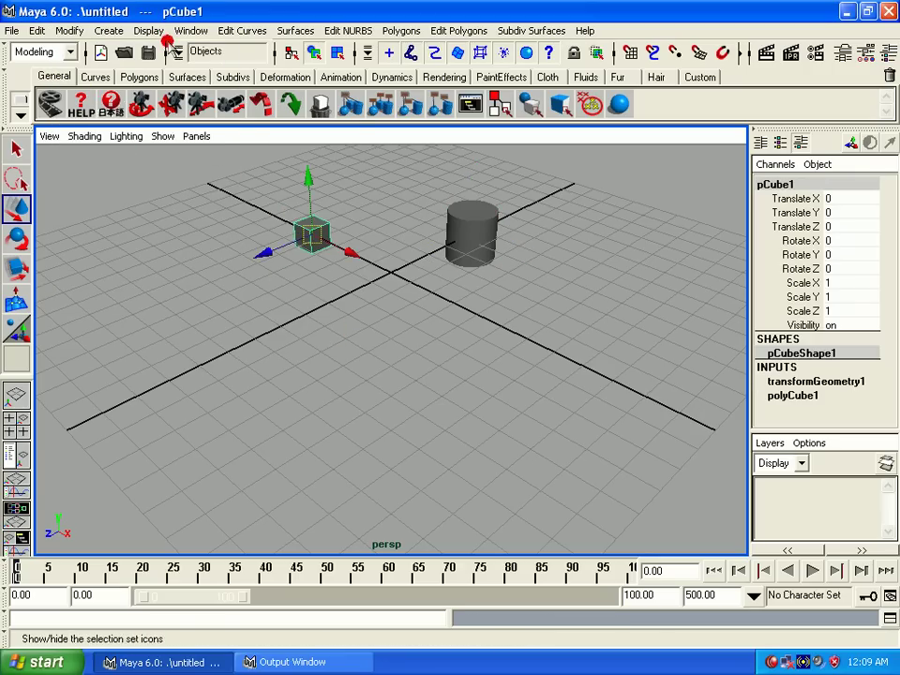
click(180, 31)
mouse_move(219, 58)
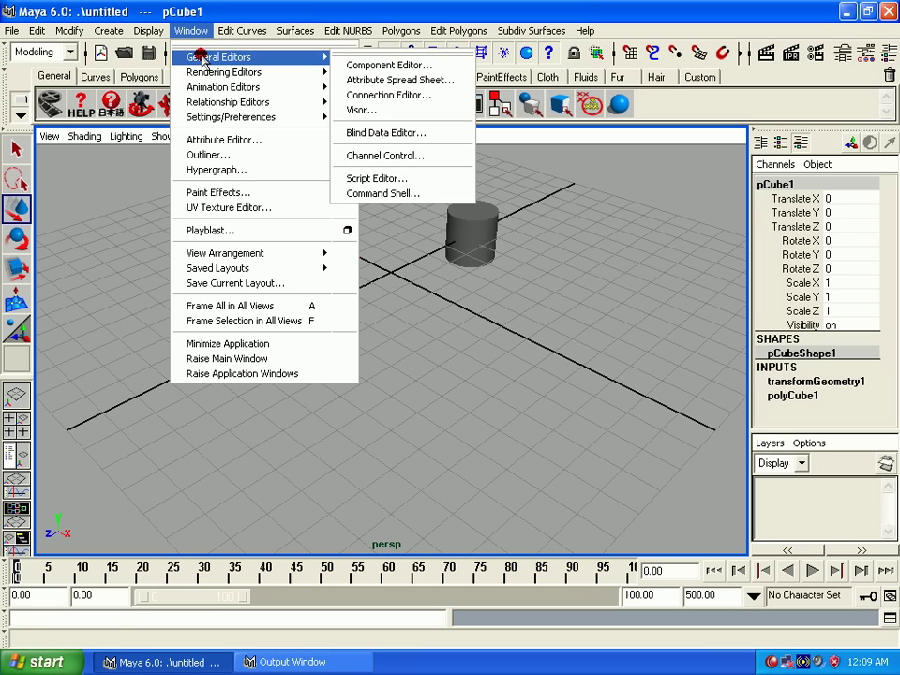
click(437, 105)
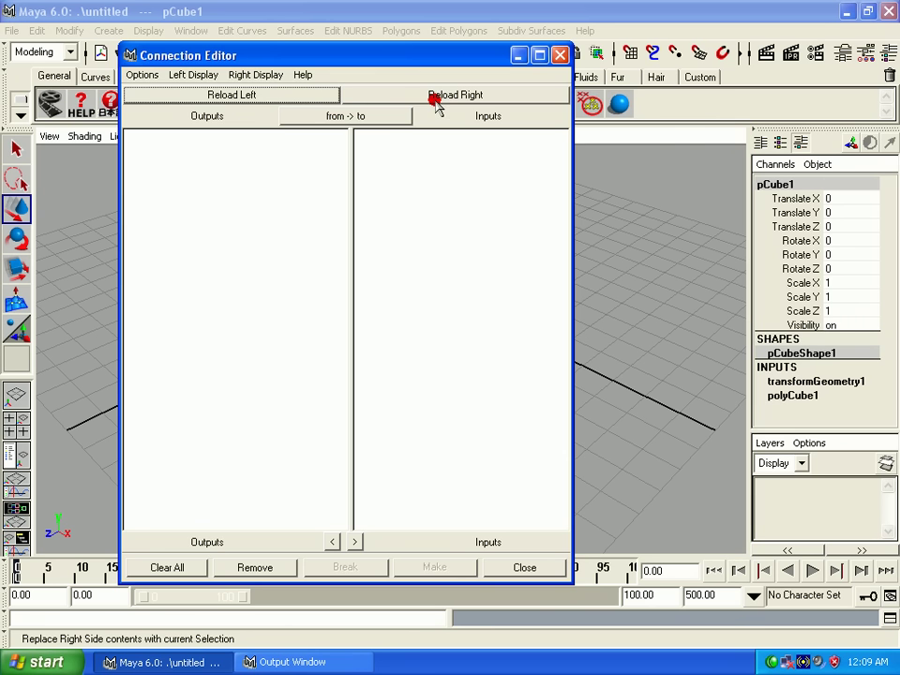
click(262, 95)
mouse_move(323, 56)
mouse_down()
mouse_move(357, 84)
mouse_move(671, 253)
mouse_move(617, 137)
mouse_move(582, 308)
mouse_move(515, 283)
mouse_move(441, 276)
mouse_up()
click(454, 211)
click(547, 319)
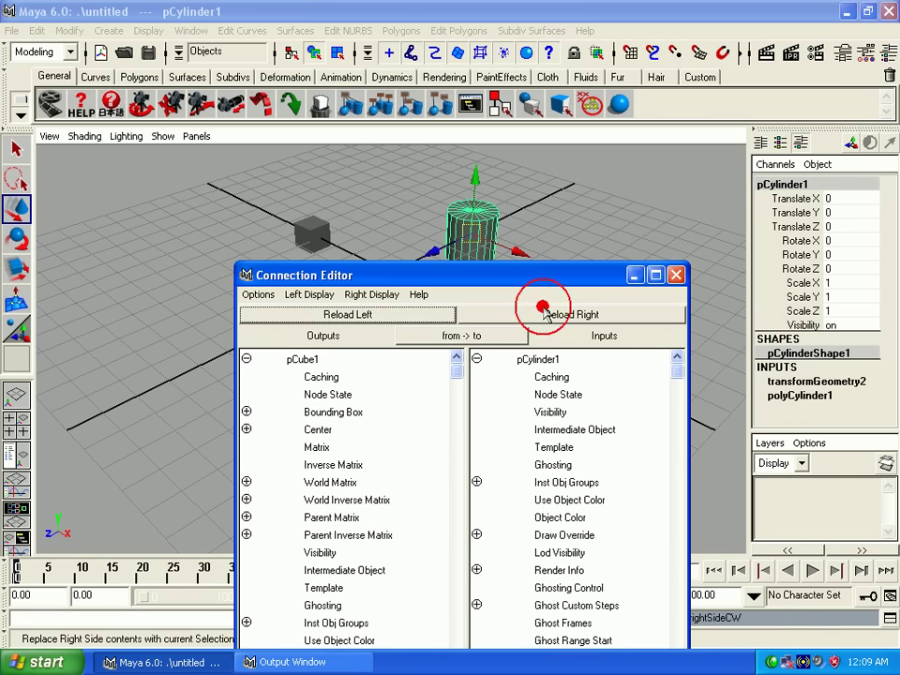
mouse_move(536, 281)
mouse_down()
mouse_move(794, 30)
mouse_move(759, 64)
mouse_up()
mouse_move(674, 154)
mouse_down()
mouse_move(680, 398)
mouse_move(679, 319)
mouse_up()
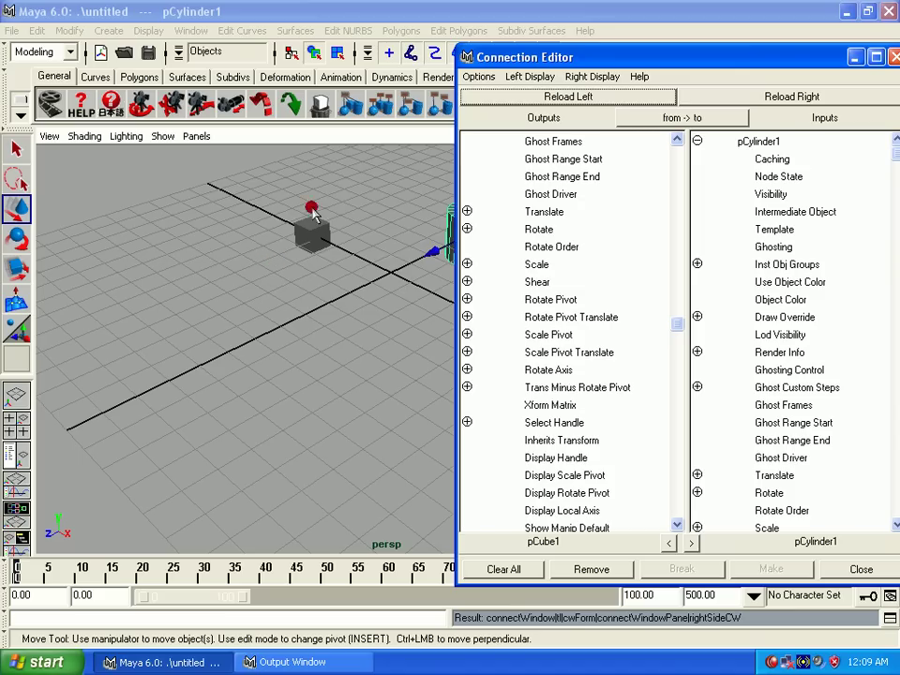
Step: Connect pCube1's Translate X to pCylinder1's Rotate X
click(467, 211)
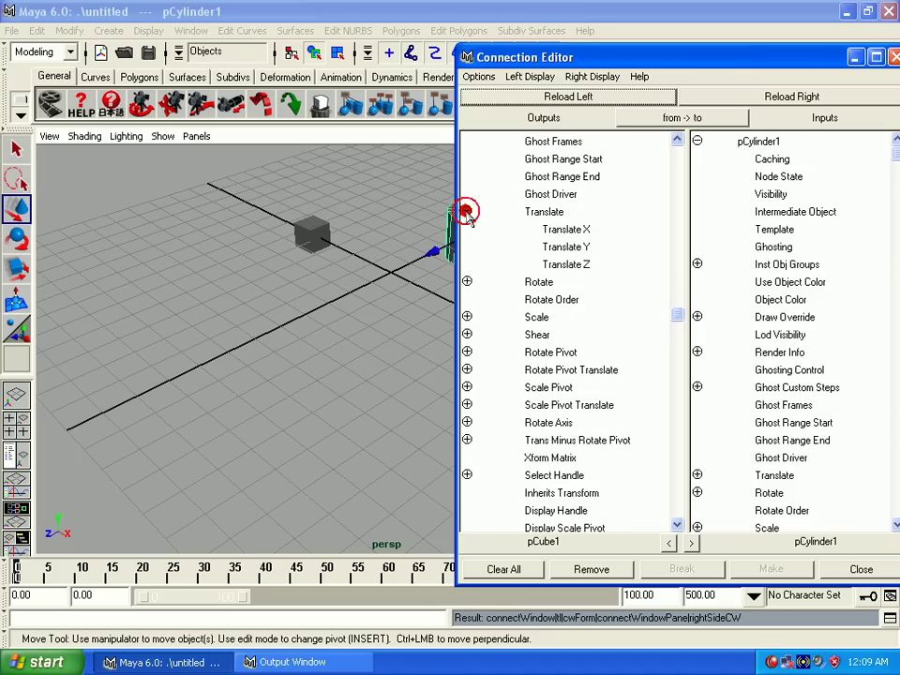
click(555, 230)
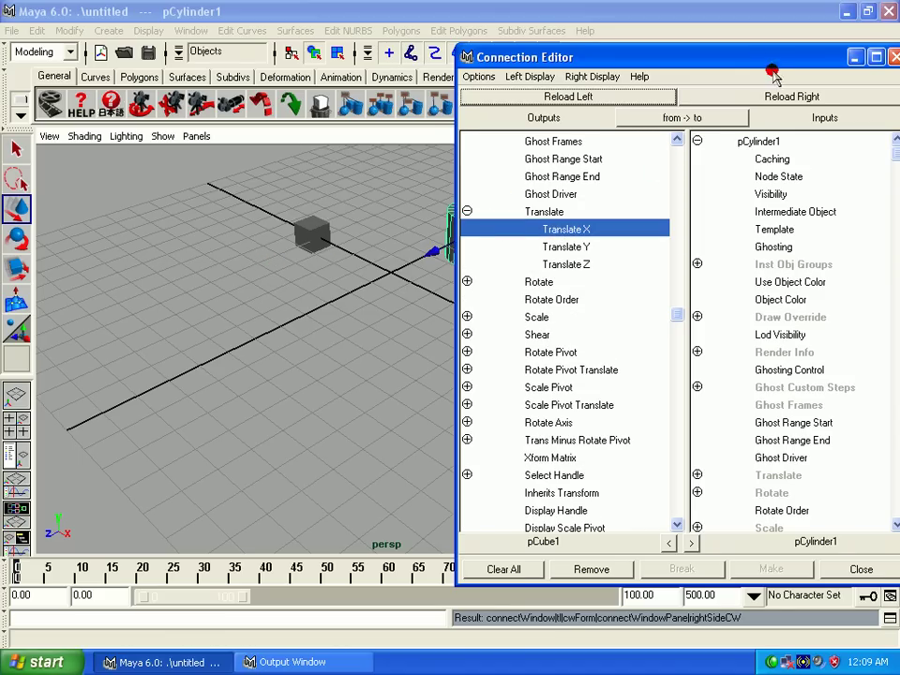
drag(797, 58, 729, 42)
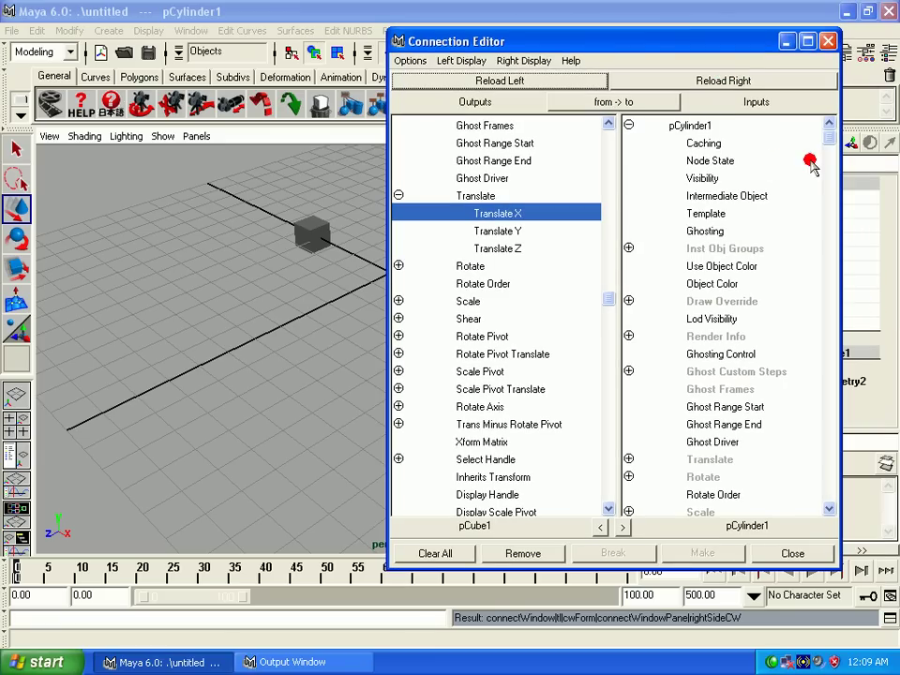
drag(829, 137, 841, 274)
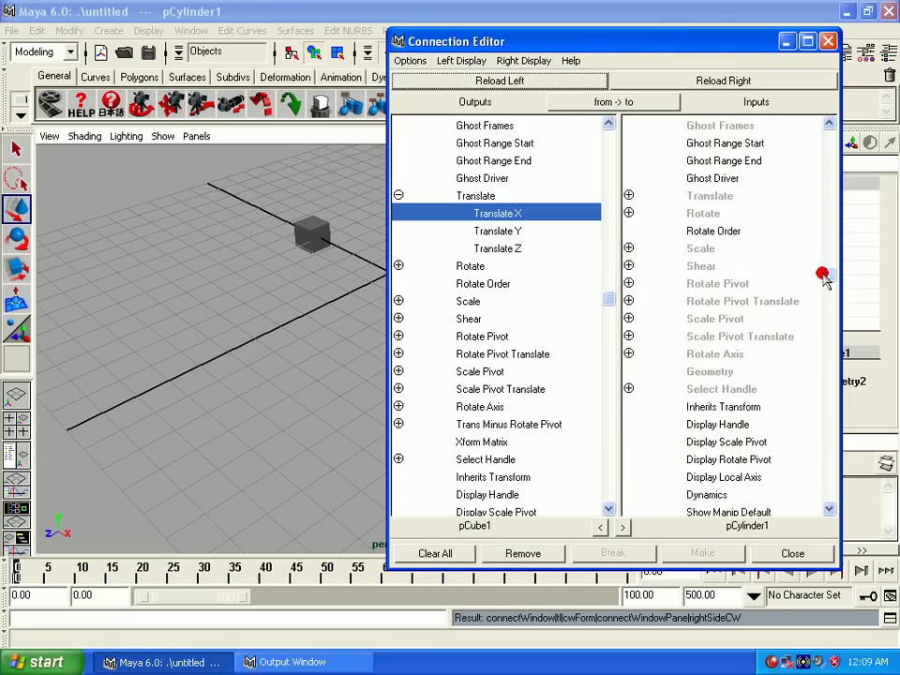
click(629, 213)
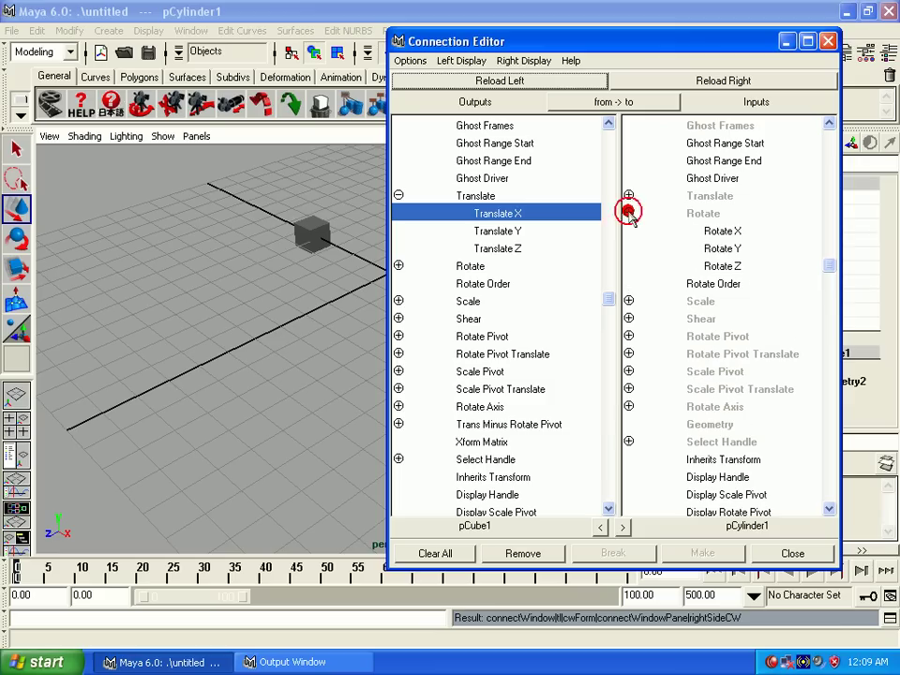
mouse_move(722, 249)
click(729, 231)
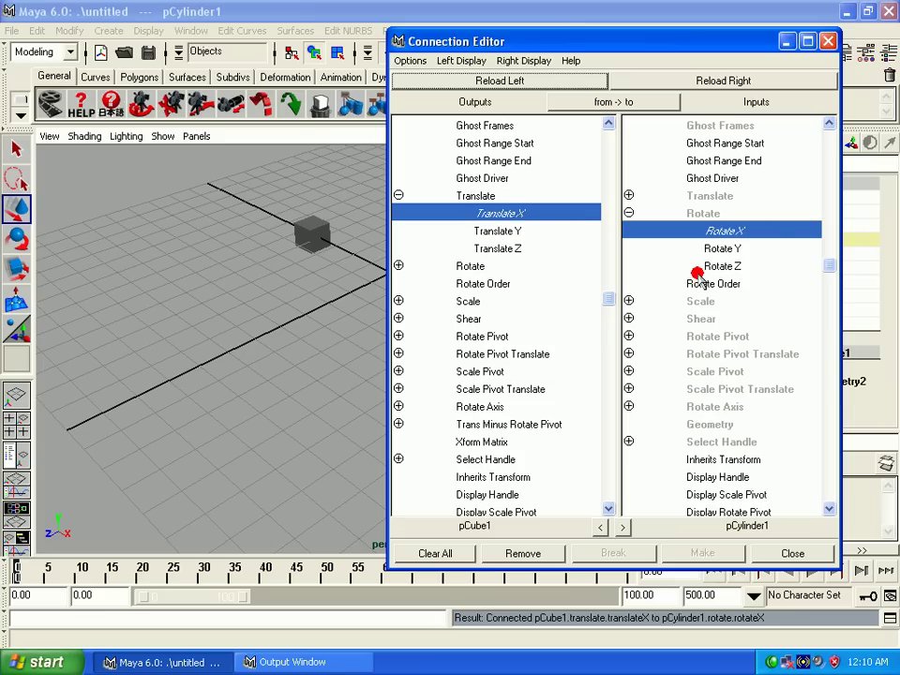
click(788, 554)
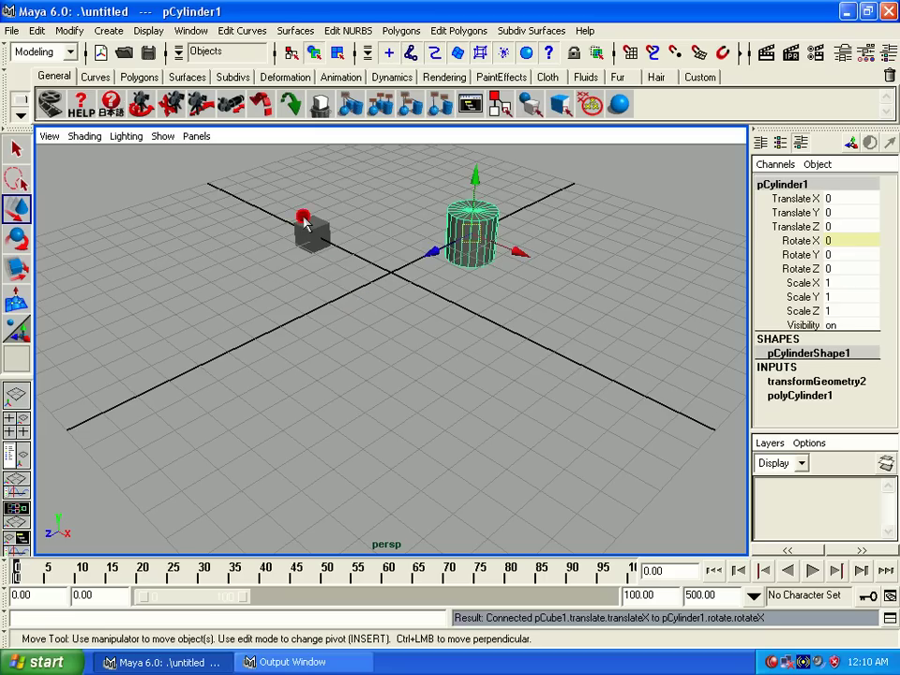
Step: Drag pCube1 along X, leaving its Translate X at -3.525
click(305, 221)
click(788, 197)
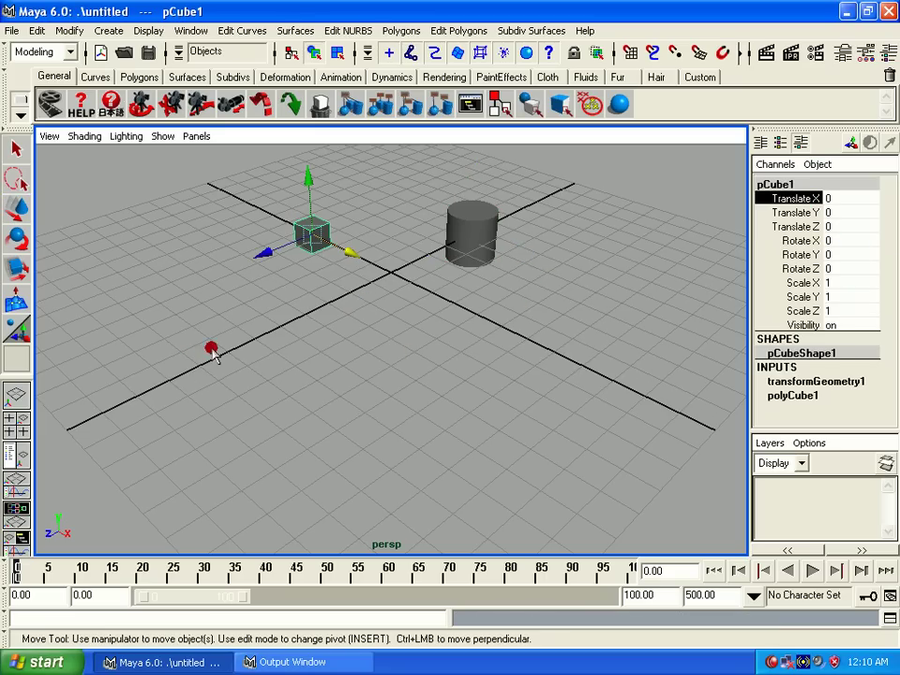
mouse_move(212, 349)
middle_down()
mouse_move(764, 417)
mouse_move(455, 396)
mouse_move(263, 347)
mouse_move(459, 263)
middle_up()
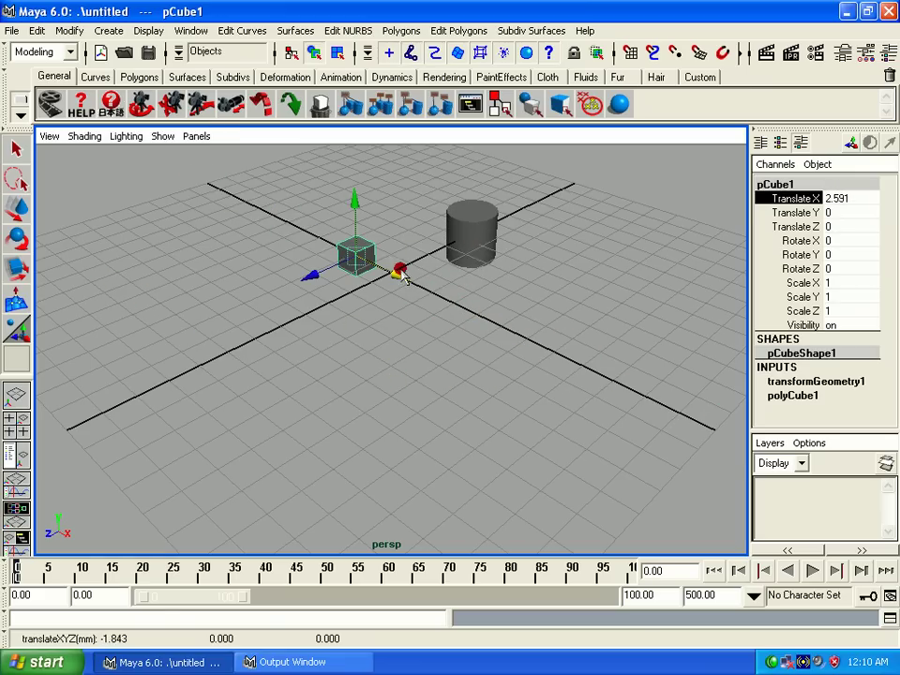
middle_drag(402, 272, 295, 227)
Step: Select pCylinder1 and confirm its Rotate X followed the cube to -3.525
click(495, 261)
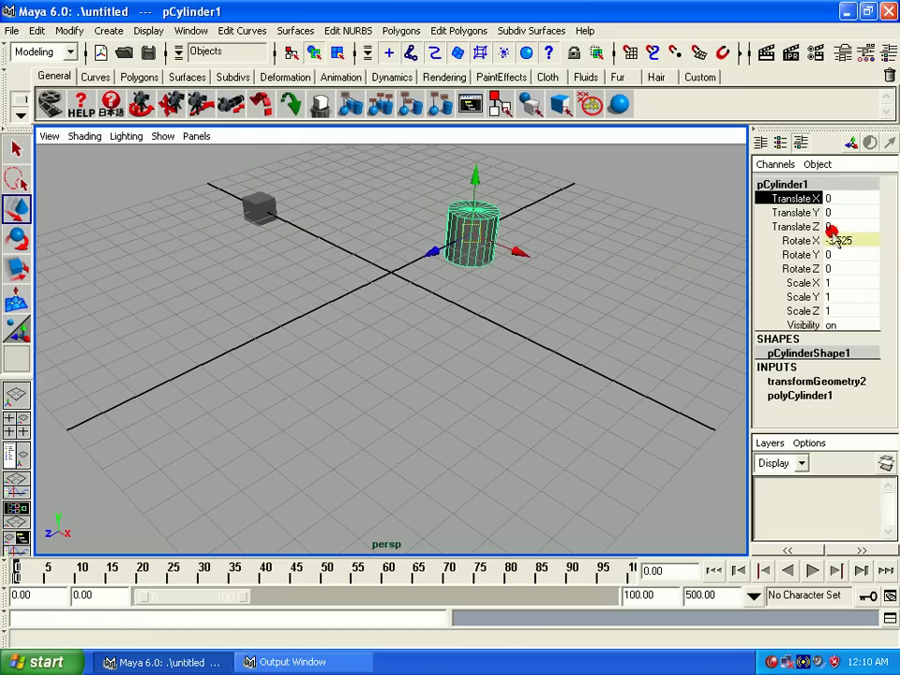
click(259, 208)
click(483, 262)
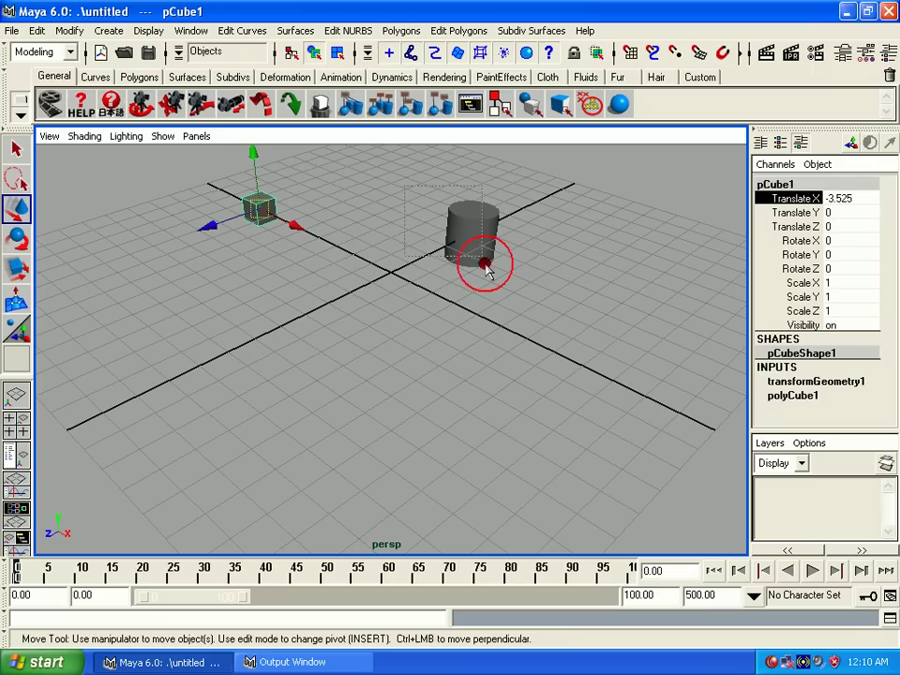
click(492, 274)
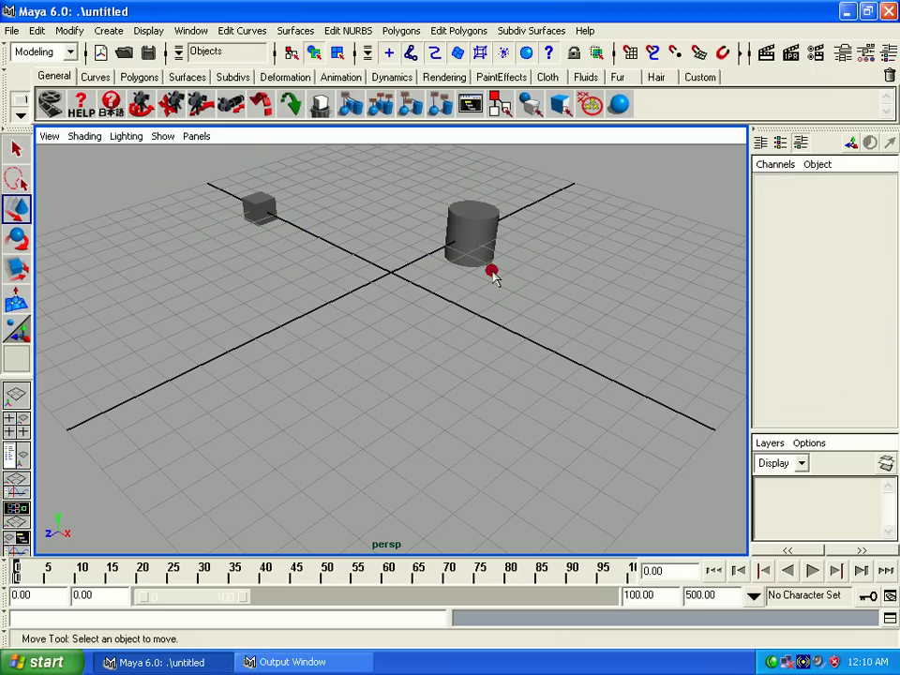
click(453, 223)
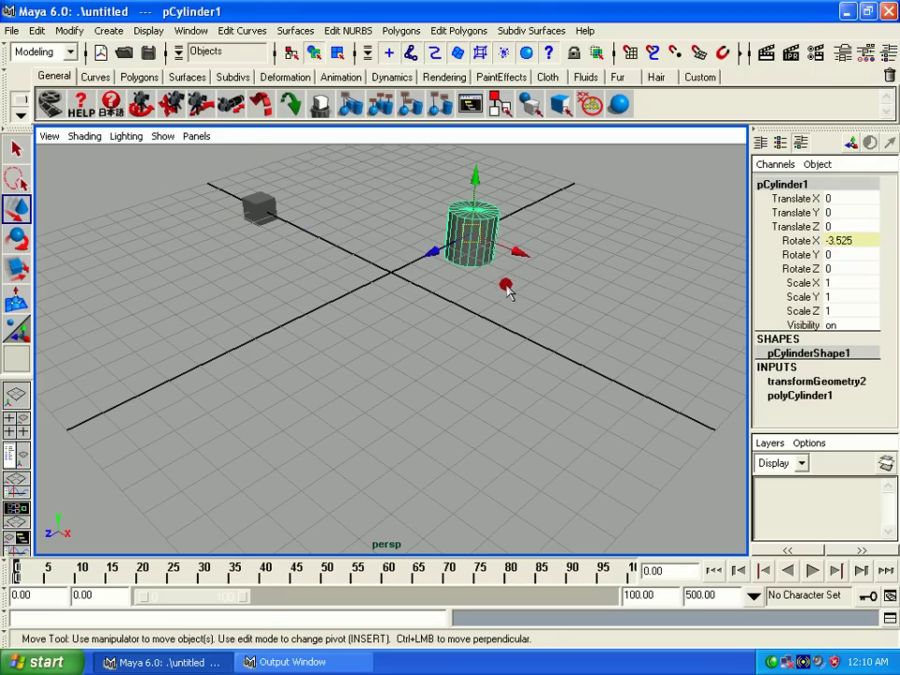
Step: Break the connection driving pCylinder1's Rotate X channel
right_click(766, 229)
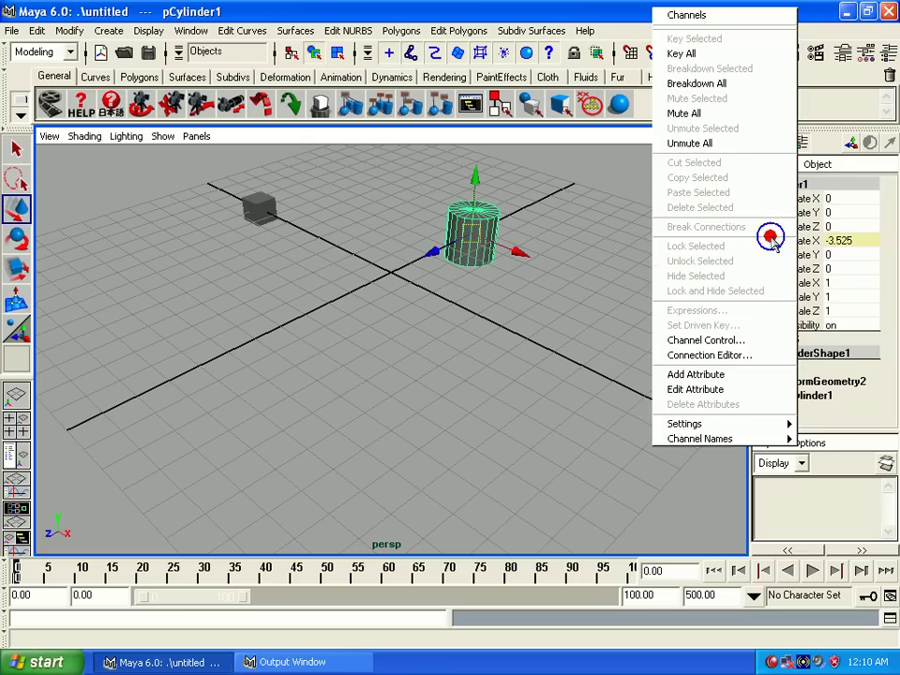
key(Escape)
key(e)
right_click(773, 234)
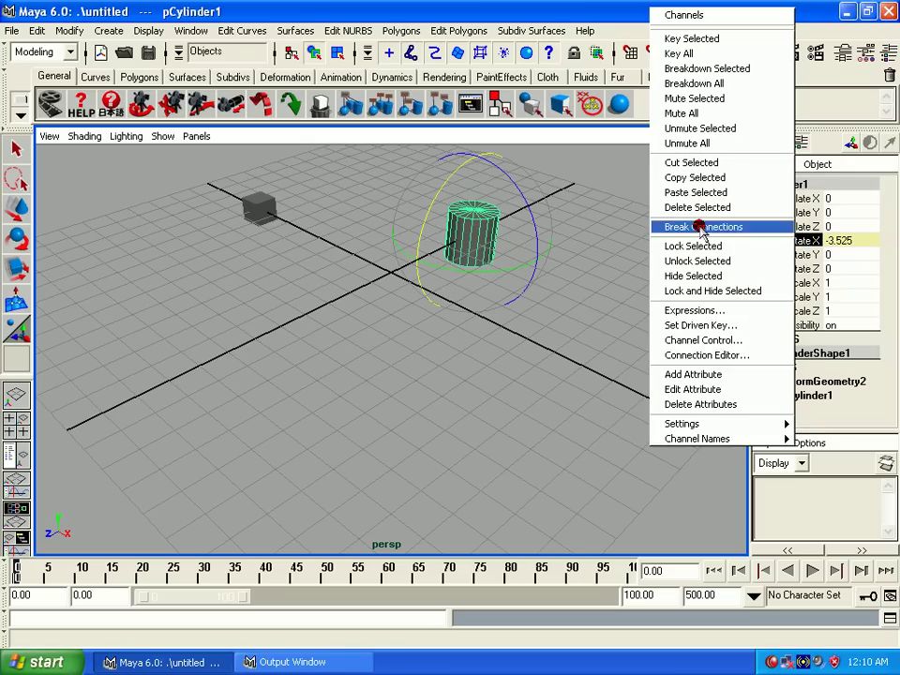
click(700, 227)
Step: Reset pCube1's Translate X to 0, returning the cube to the origin
key(w)
click(353, 199)
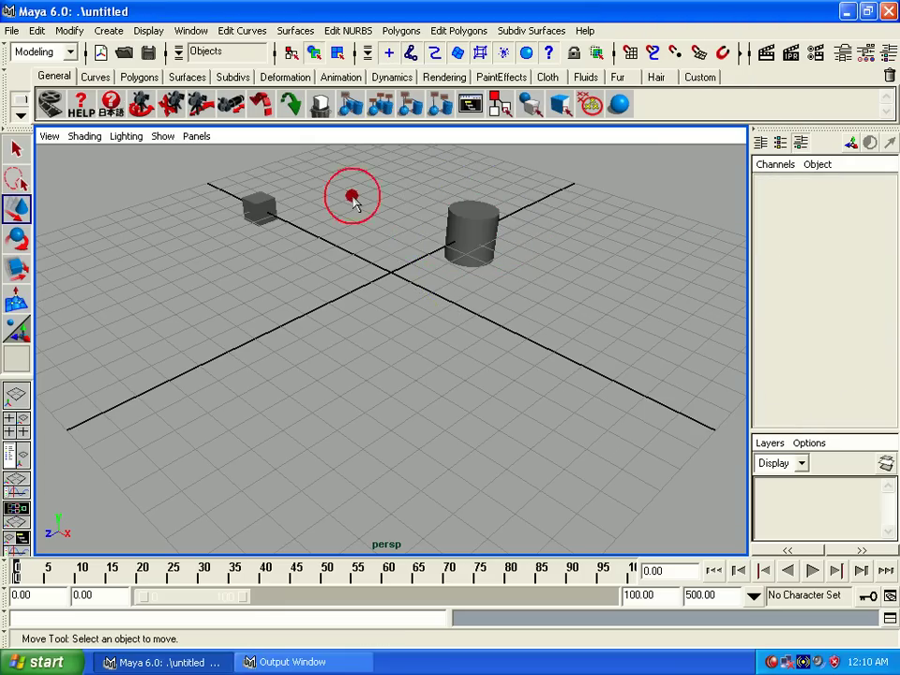
mouse_move(315, 248)
alt+mouse_down()
mouse_move(348, 257)
mouse_move(242, 230)
alt+mouse_up()
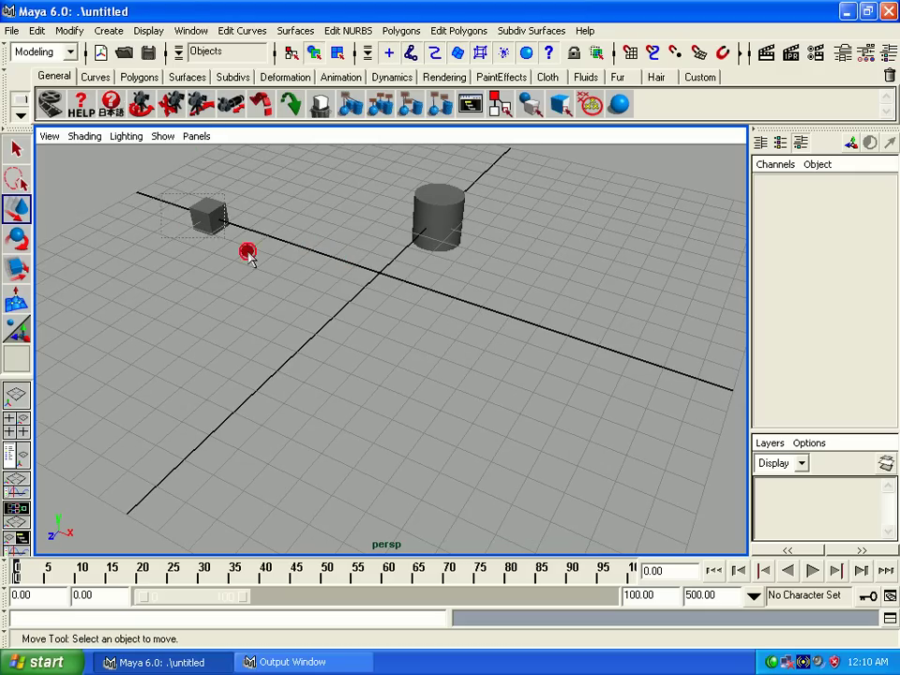
click(208, 215)
click(844, 198)
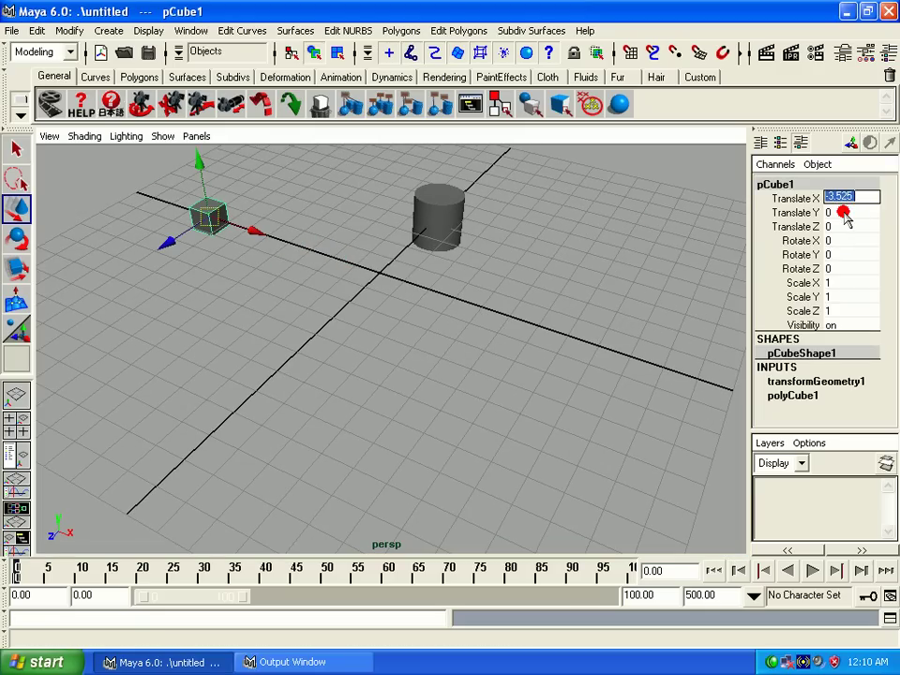
text(0)
key(Return)
Step: Set pCylinder1's Rotate X to 0 and reselect the cube
click(453, 199)
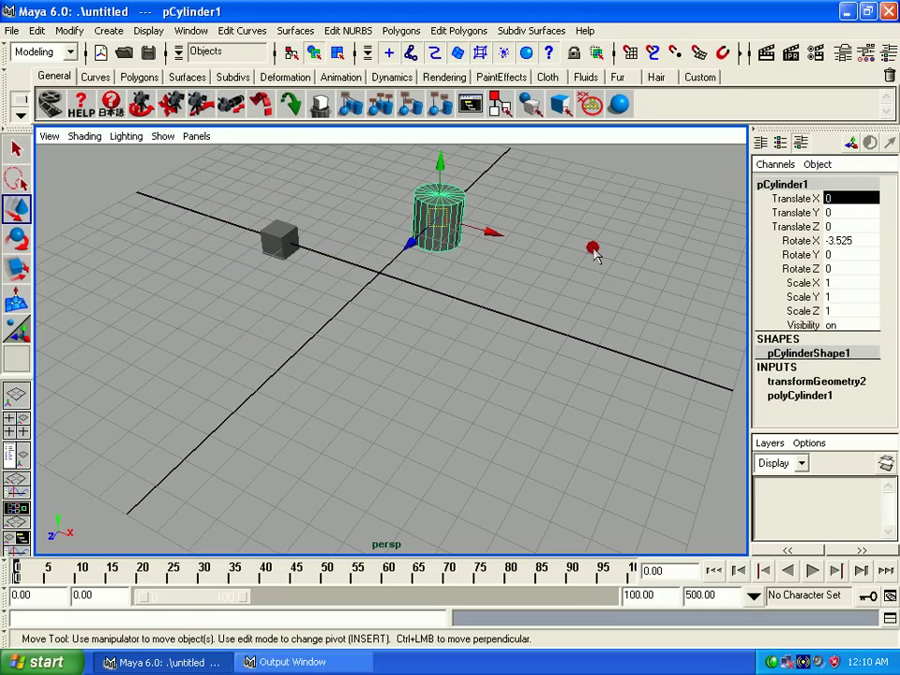
click(844, 240)
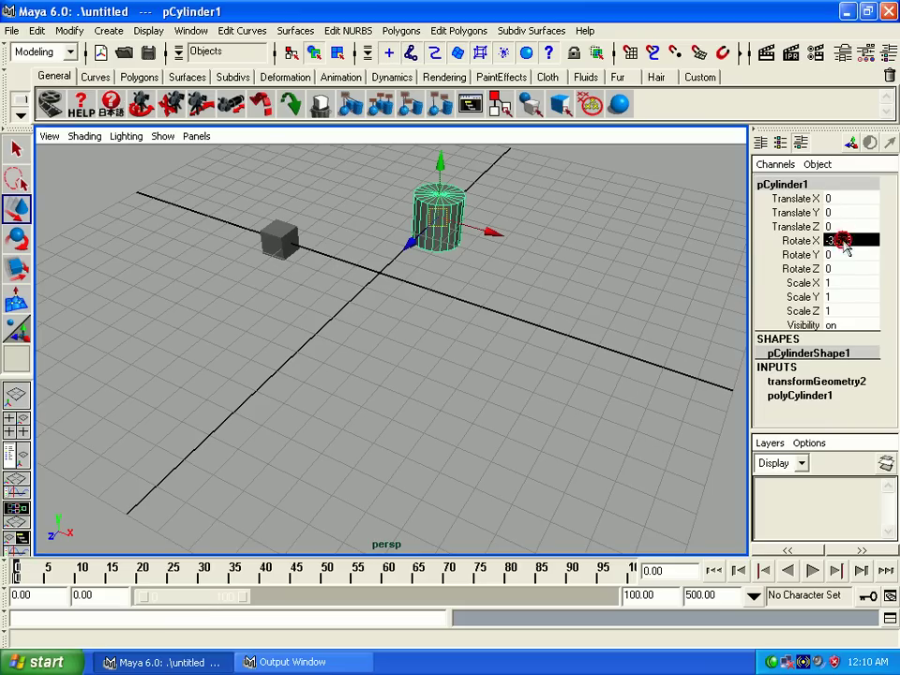
text(0)
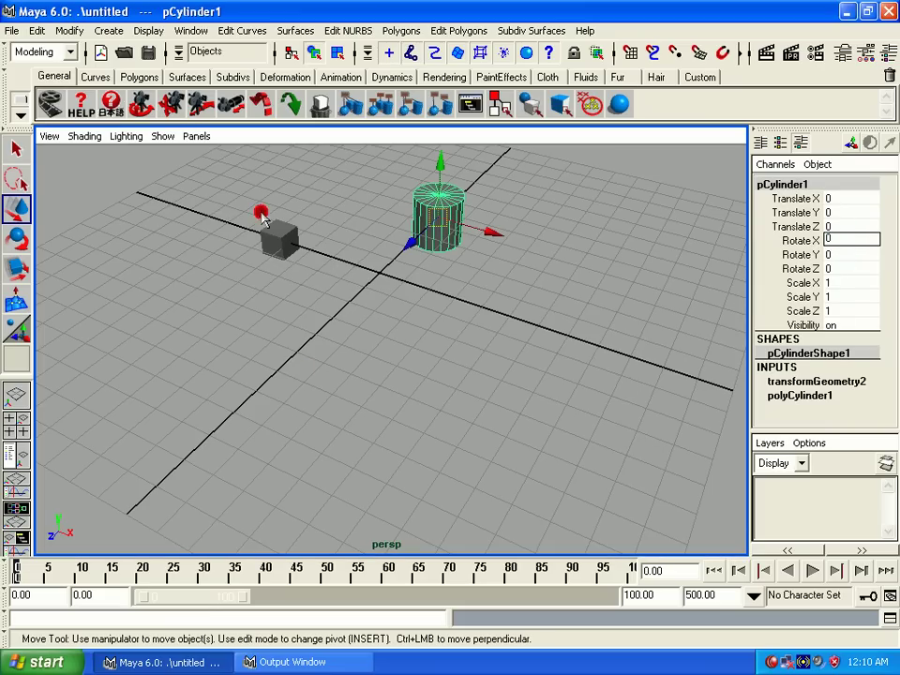
click(276, 237)
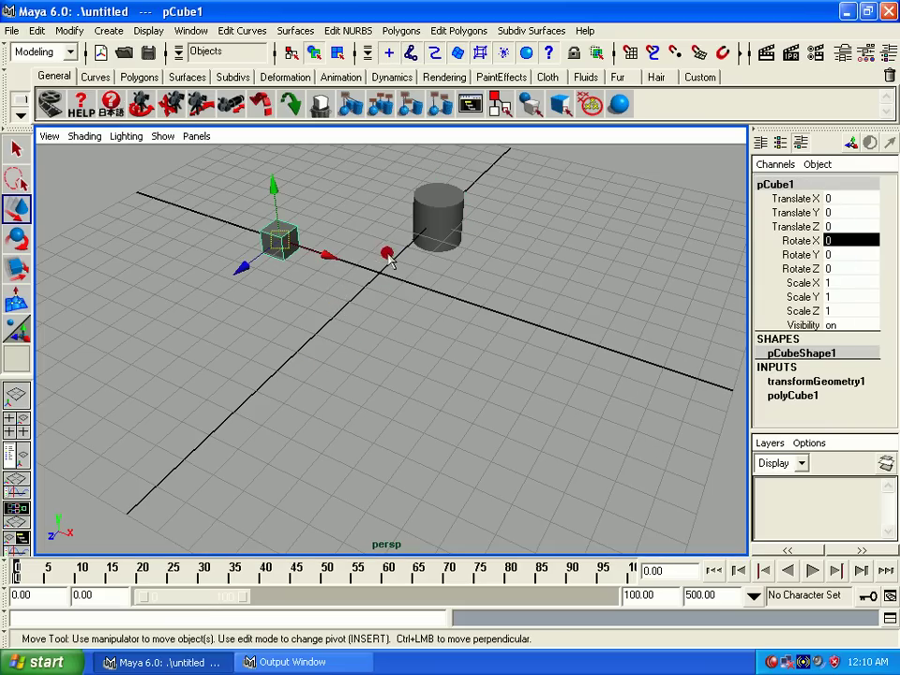
mouse_move(381, 287)
alt+mouse_down()
mouse_move(301, 271)
mouse_move(362, 307)
mouse_move(331, 306)
mouse_move(313, 288)
mouse_move(363, 395)
alt+mouse_up()
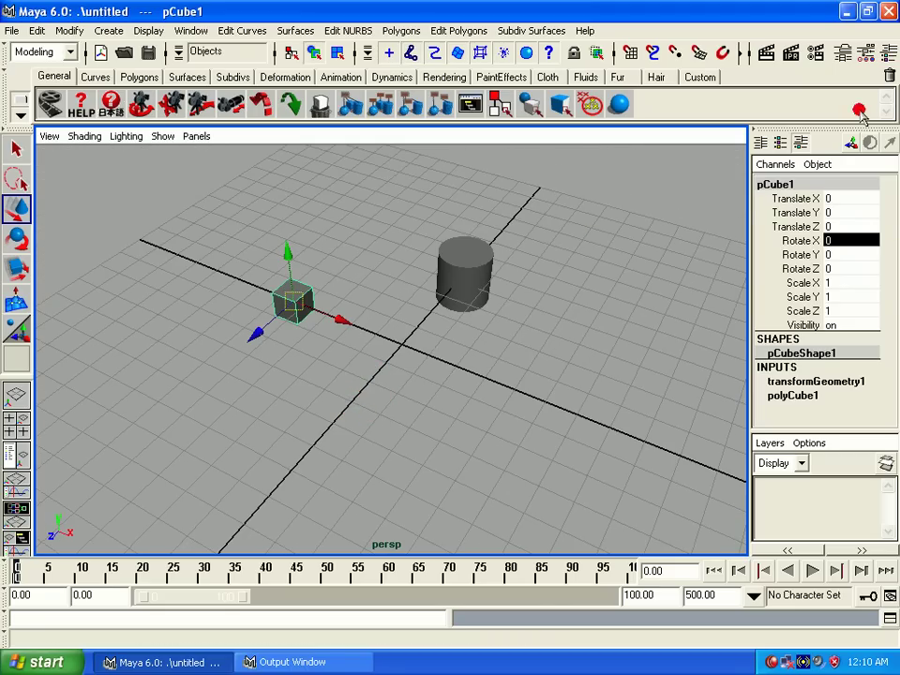
click(432, 372)
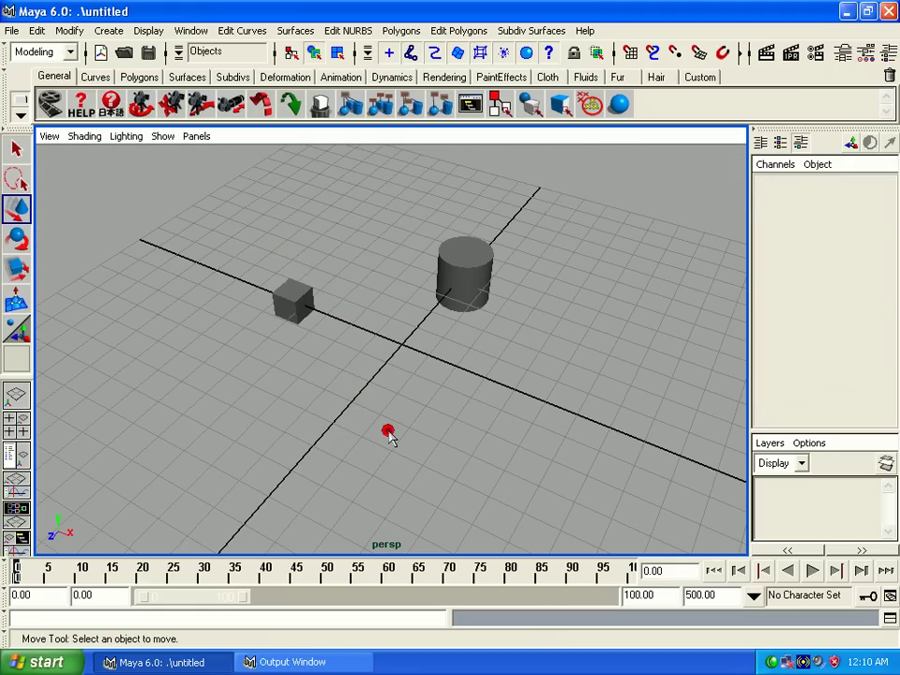
mouse_move(389, 433)
alt+mouse_down()
mouse_move(365, 411)
mouse_move(302, 276)
alt+mouse_up()
click(315, 311)
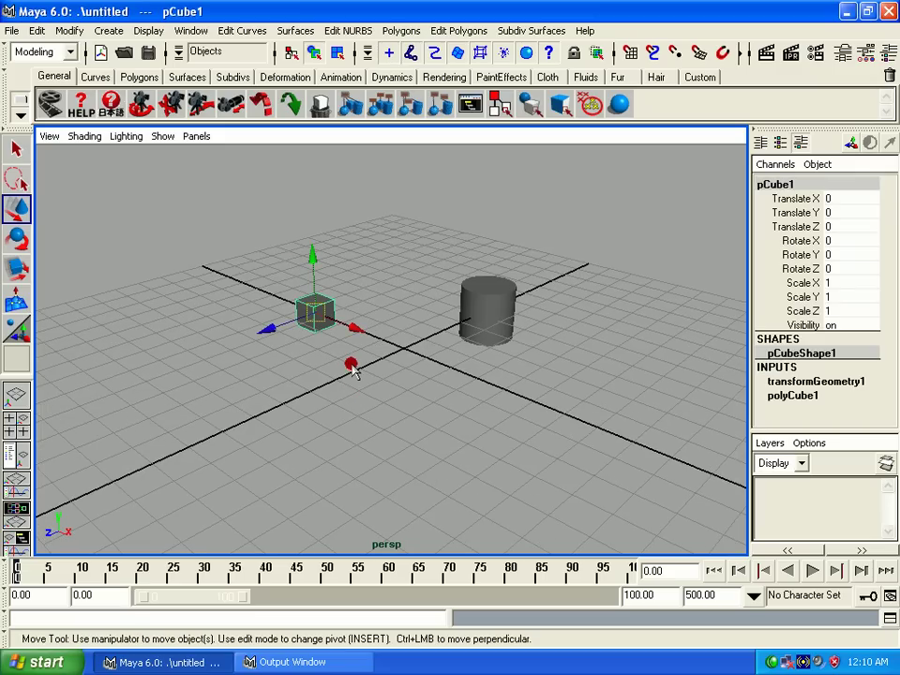
Step: Add a keyable float attribute control_cylindersize (range -20 to 20, default 0) to pCube1
right_click(767, 198)
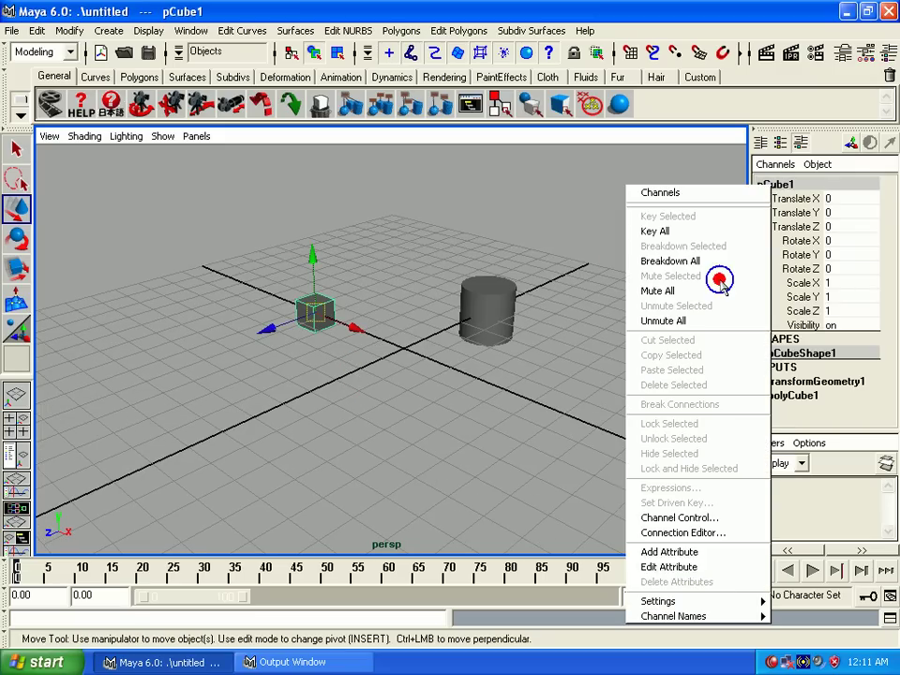
click(717, 557)
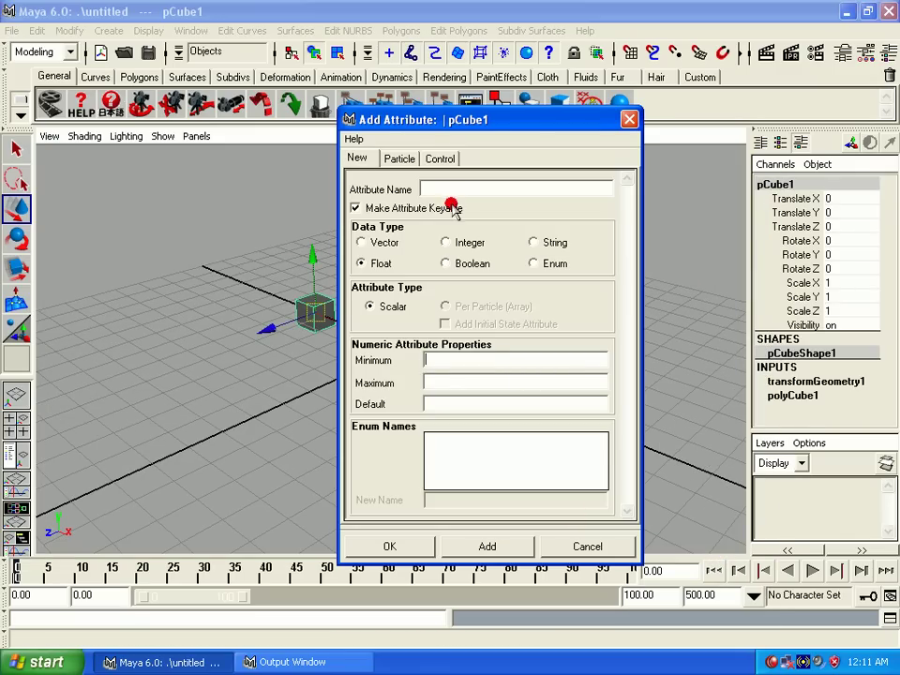
drag(500, 134, 631, 109)
text(0)
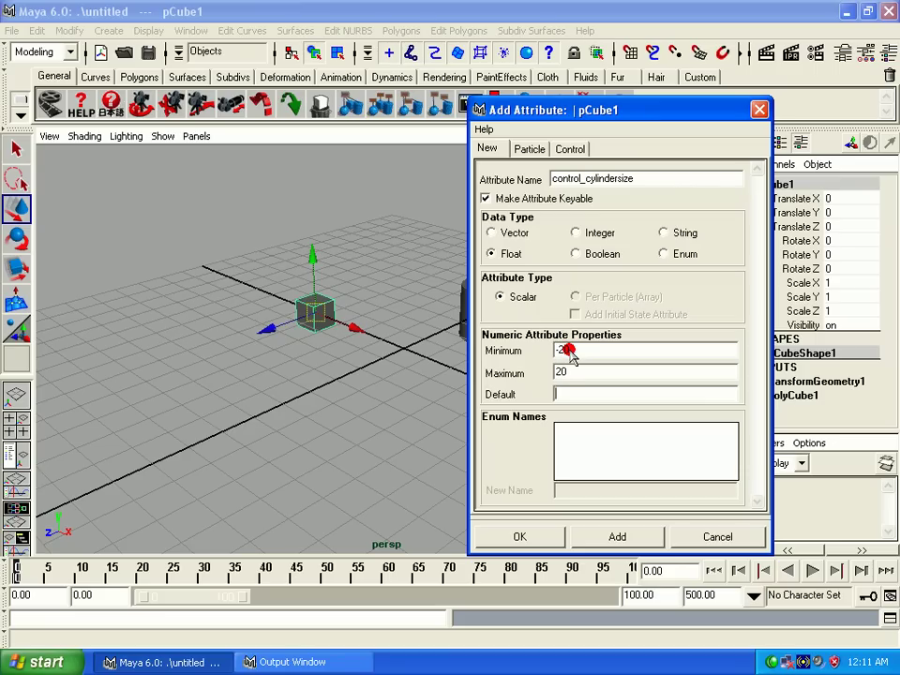
click(605, 536)
click(695, 538)
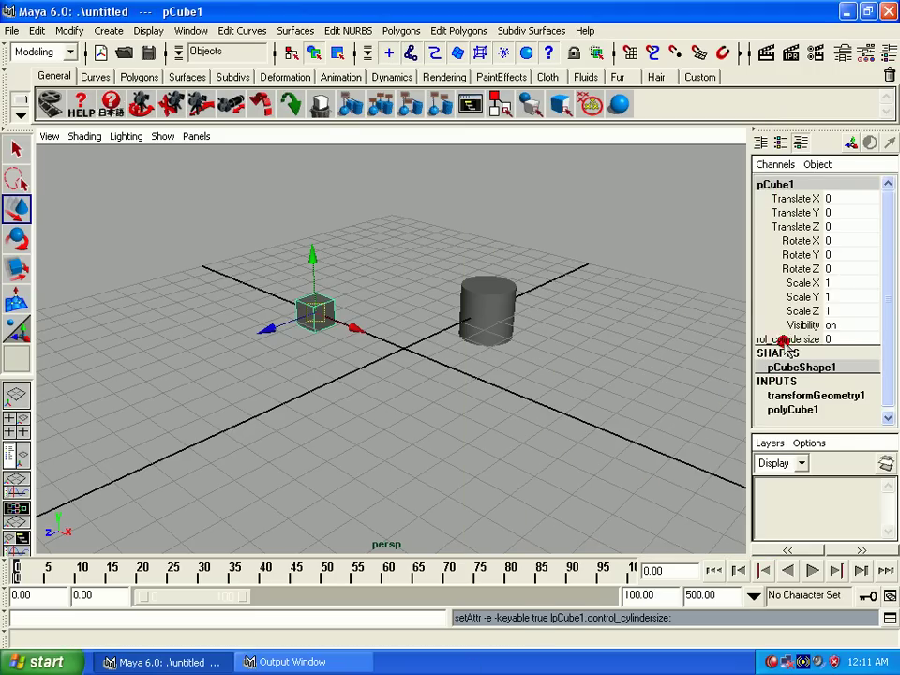
click(786, 340)
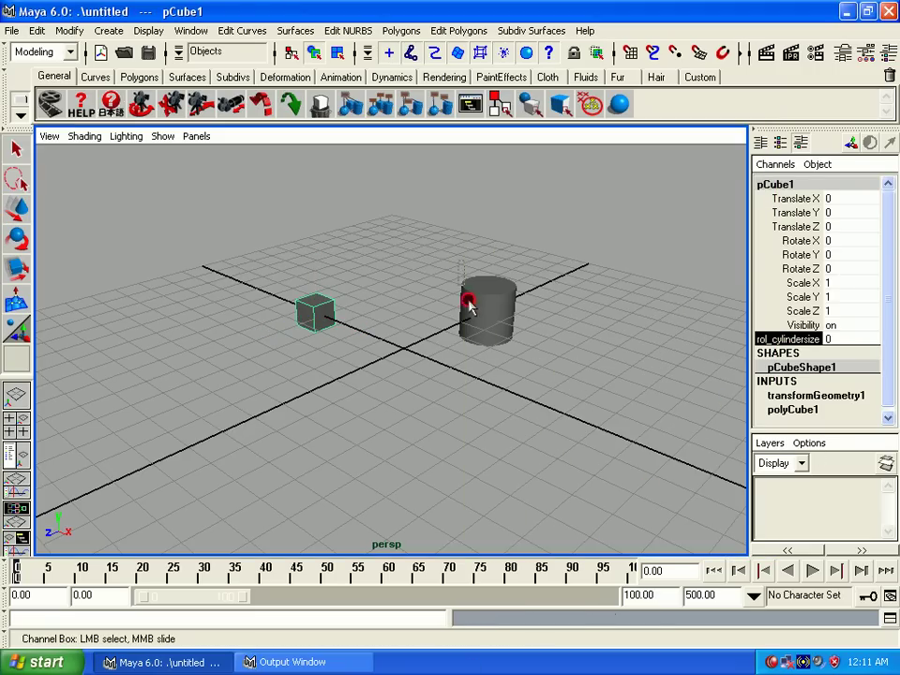
click(480, 333)
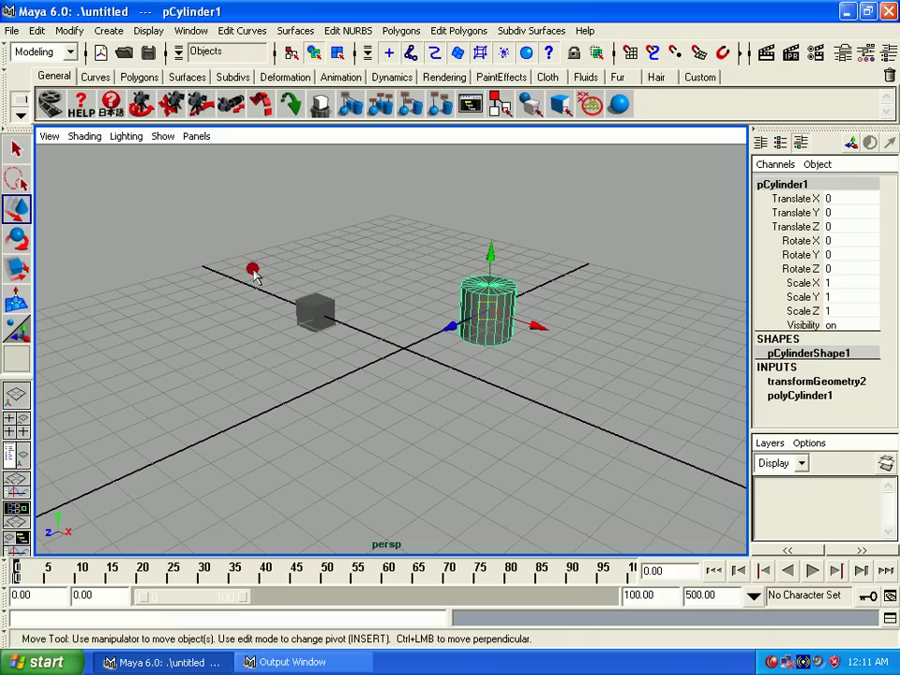
click(315, 311)
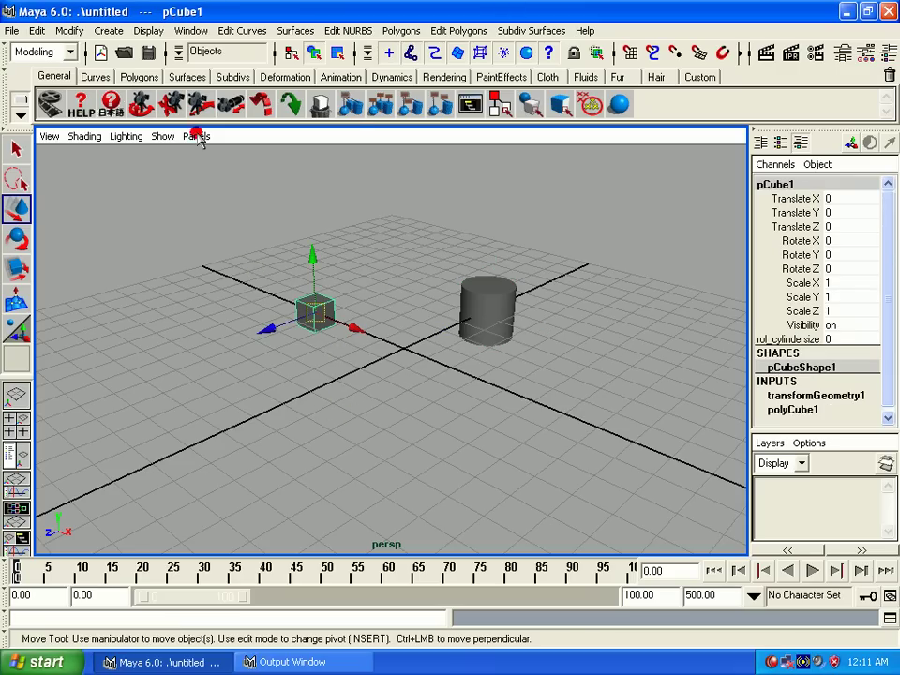
Step: Load pCube1 on the left and pCylinder1 on the right of the Connection Editor
click(189, 30)
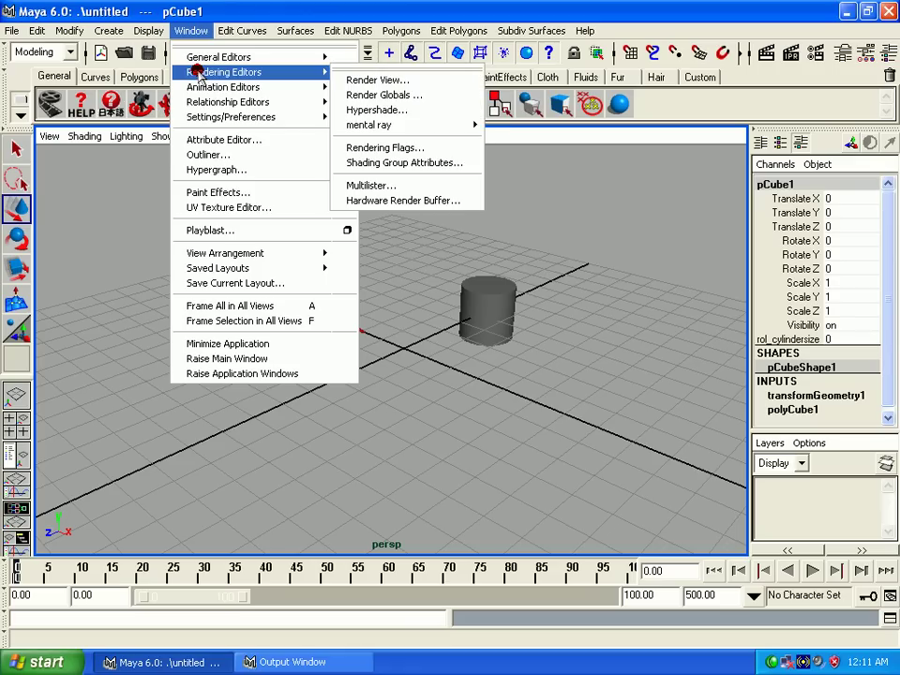
mouse_move(218, 58)
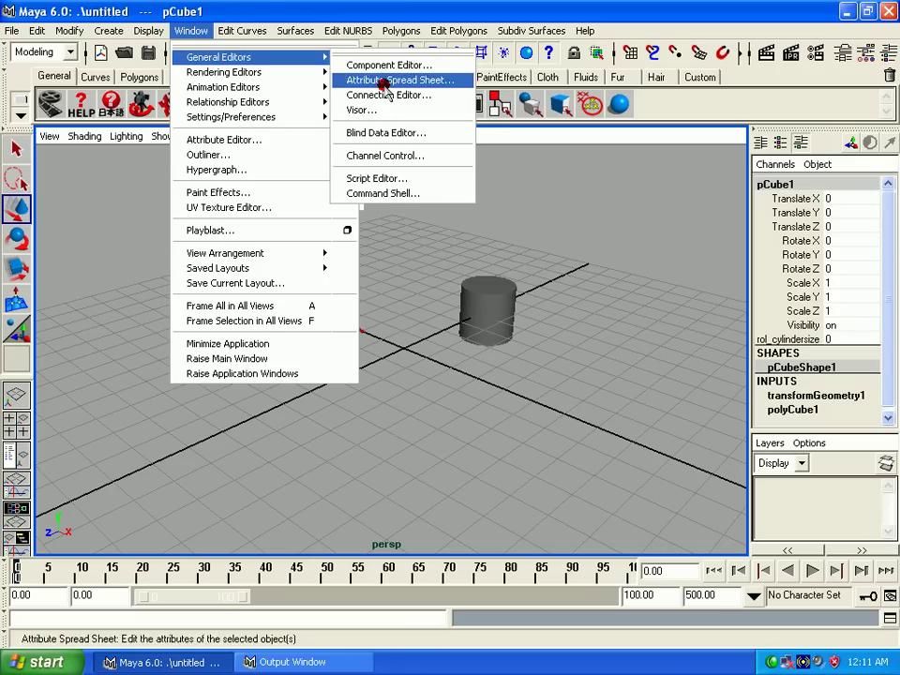
click(405, 95)
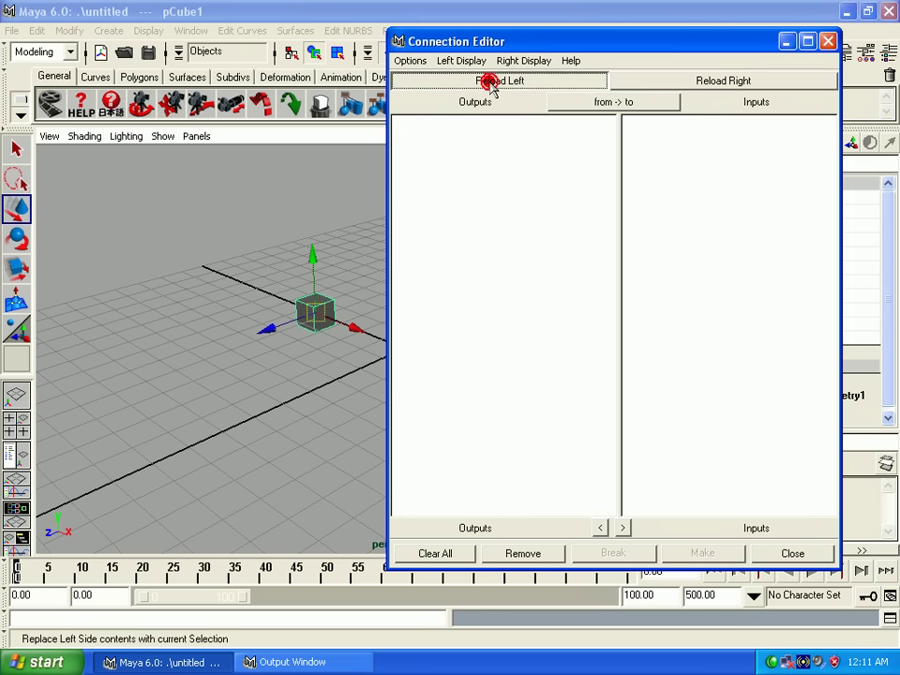
click(489, 80)
drag(699, 44, 563, 191)
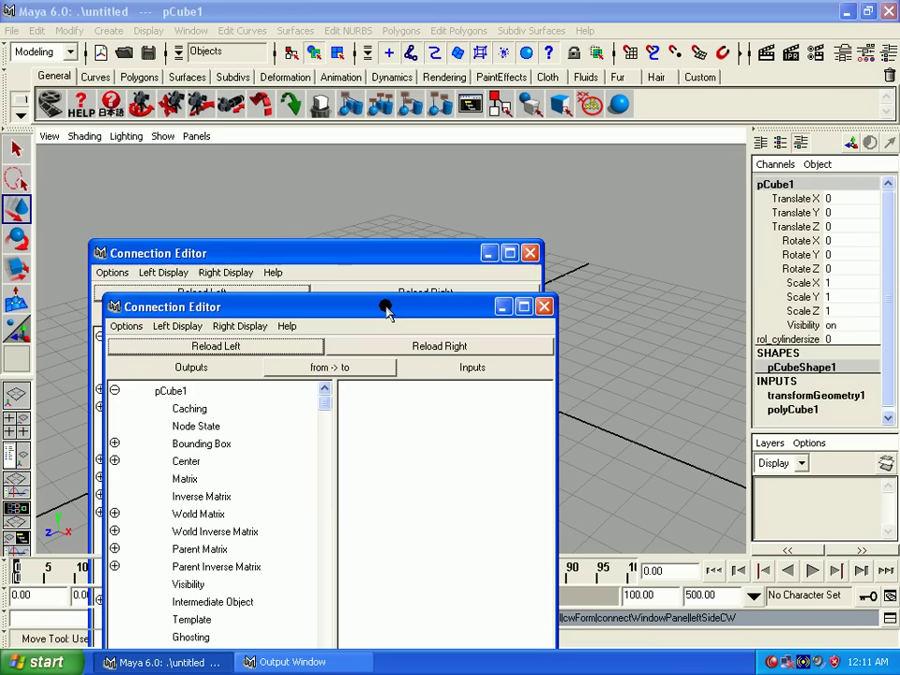
drag(381, 301, 317, 43)
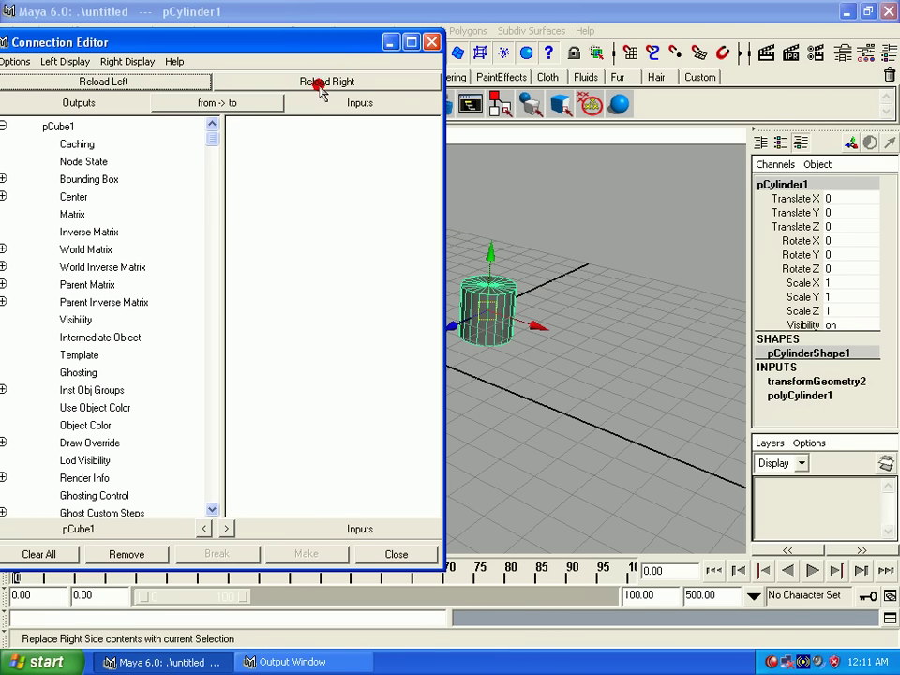
click(319, 82)
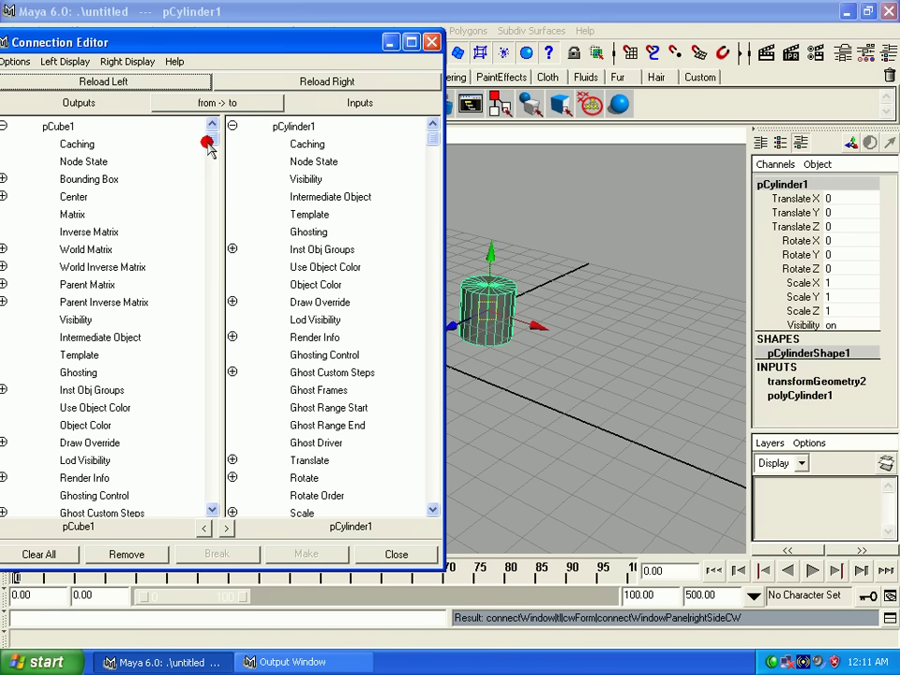
mouse_move(211, 140)
mouse_down()
mouse_move(211, 358)
mouse_move(211, 132)
mouse_up()
mouse_move(135, 35)
mouse_down()
mouse_move(456, 16)
mouse_move(485, 28)
mouse_up()
click(315, 310)
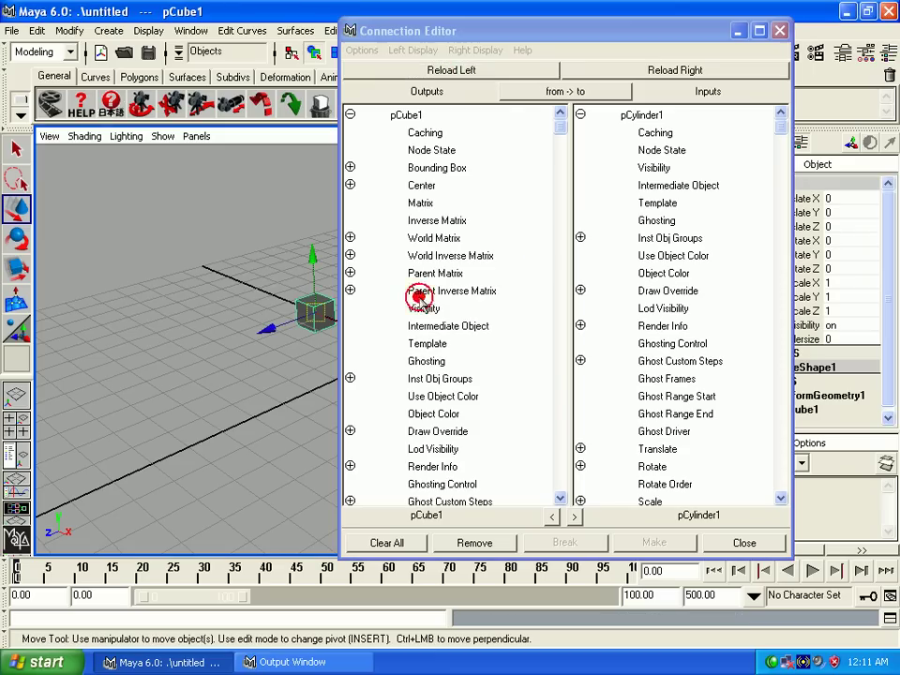
drag(560, 134, 561, 363)
Step: Connect Control_cylindersize to pCylinder1's Scale X, Y and Z, then close the editor
click(462, 441)
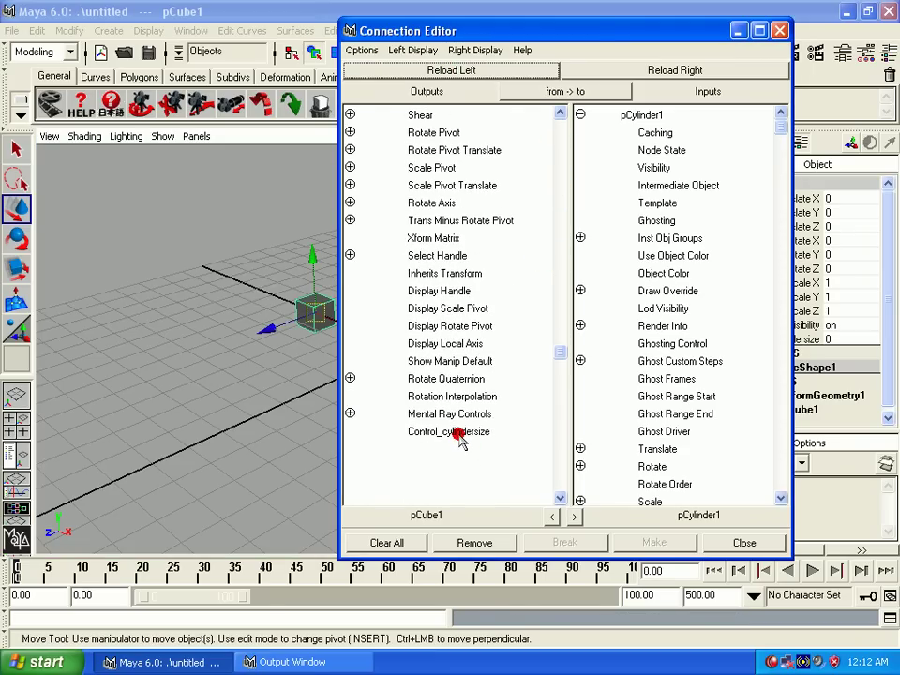
drag(615, 39, 400, 30)
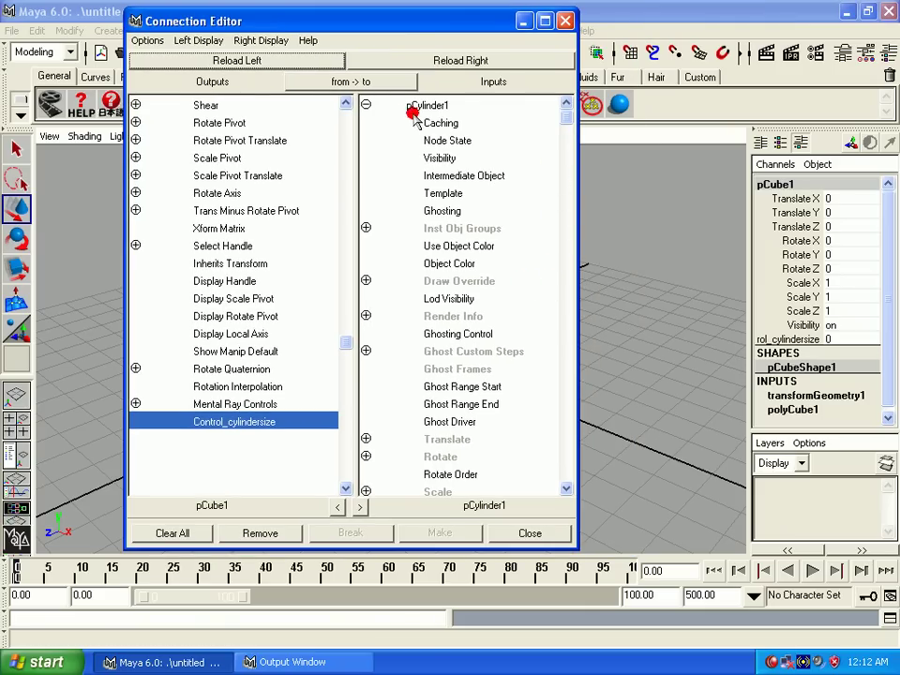
drag(569, 116, 566, 225)
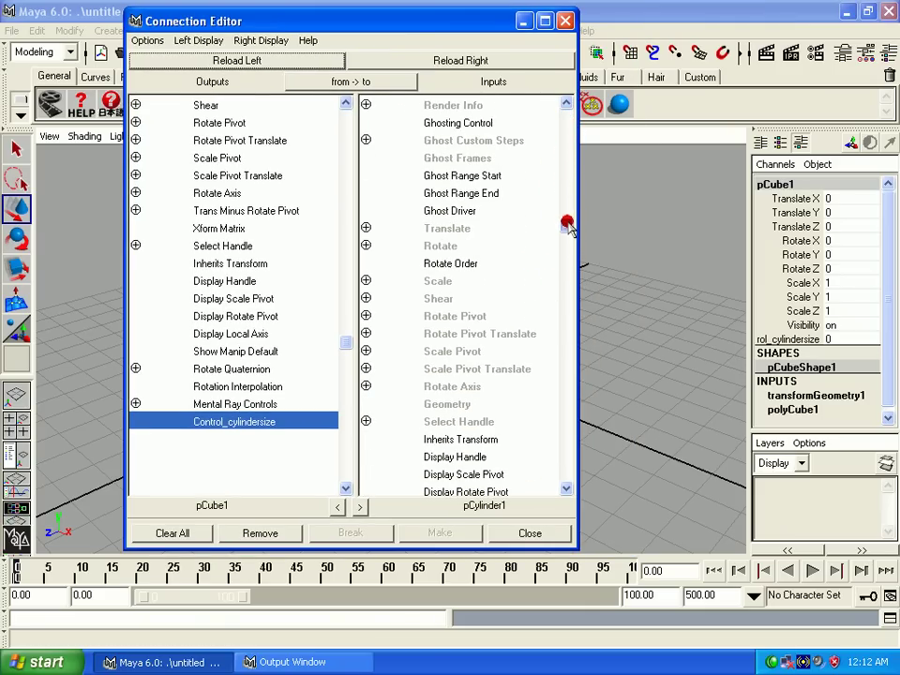
click(365, 281)
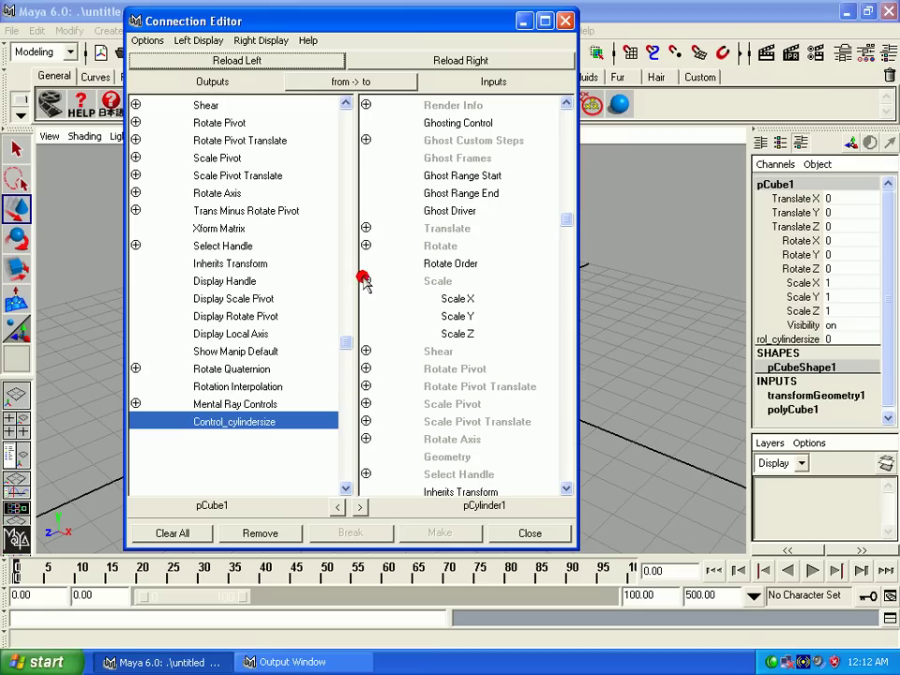
click(459, 316)
click(459, 298)
click(460, 334)
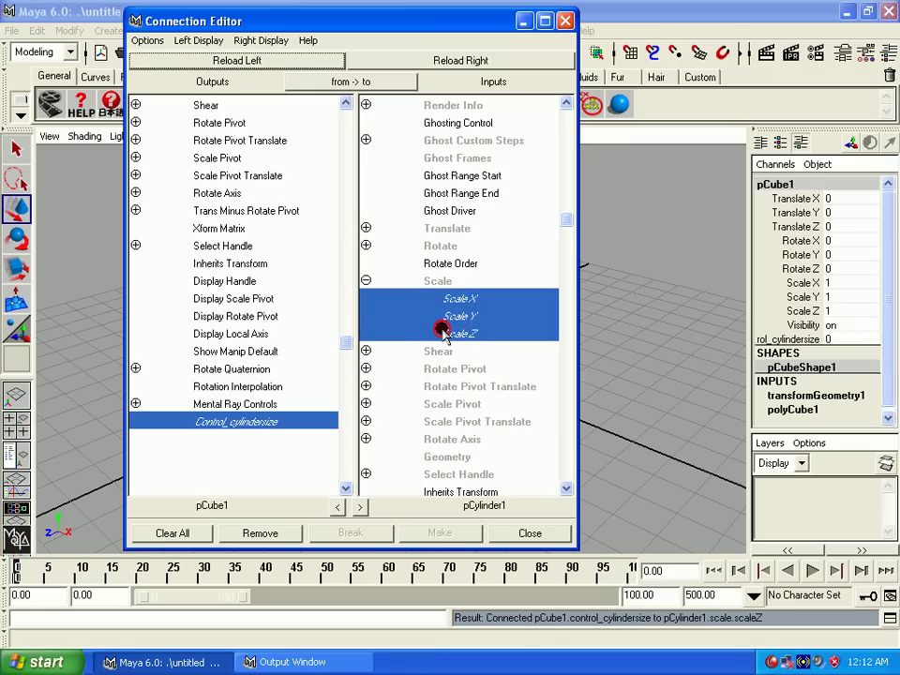
click(511, 535)
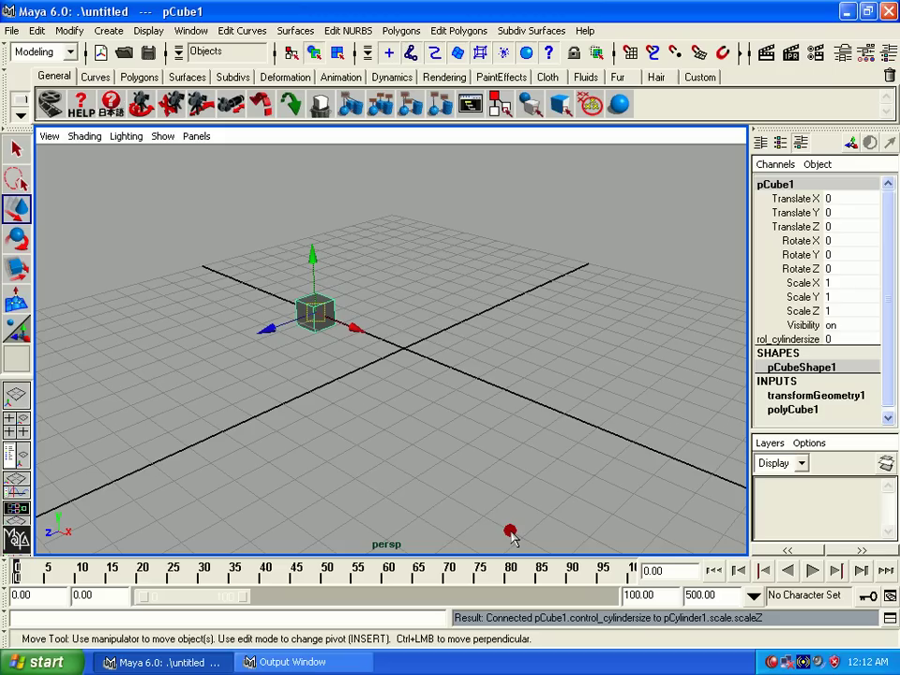
Step: Dolly out and widen the Channel Box so Control_cylindersize is fully readable
mouse_move(501, 419)
alt+right_down()
mouse_move(438, 257)
mouse_move(504, 456)
mouse_move(532, 429)
alt+right_up()
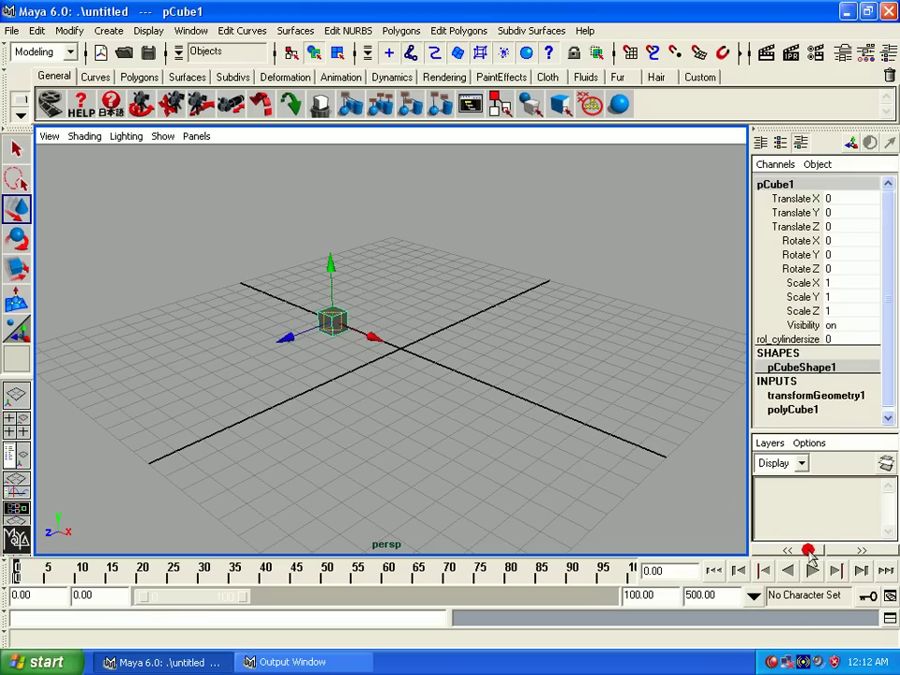
drag(840, 554, 797, 553)
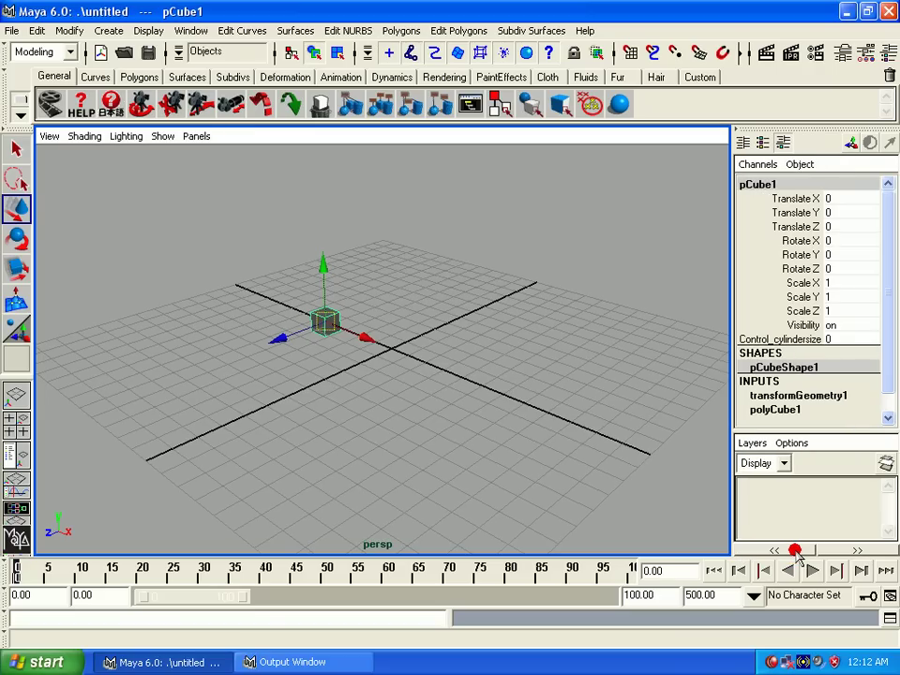
drag(797, 553, 793, 547)
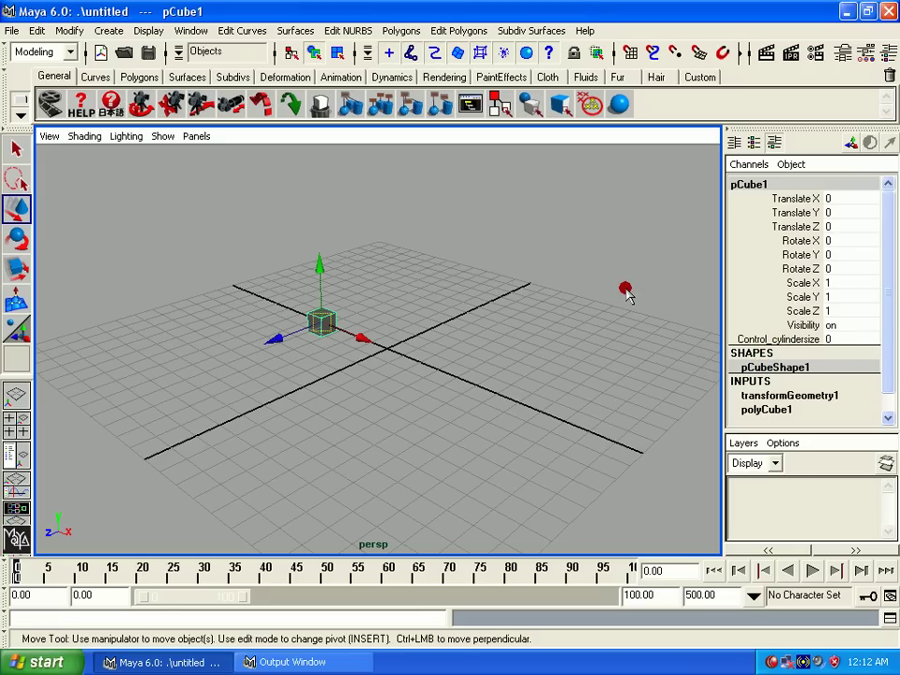
click(832, 340)
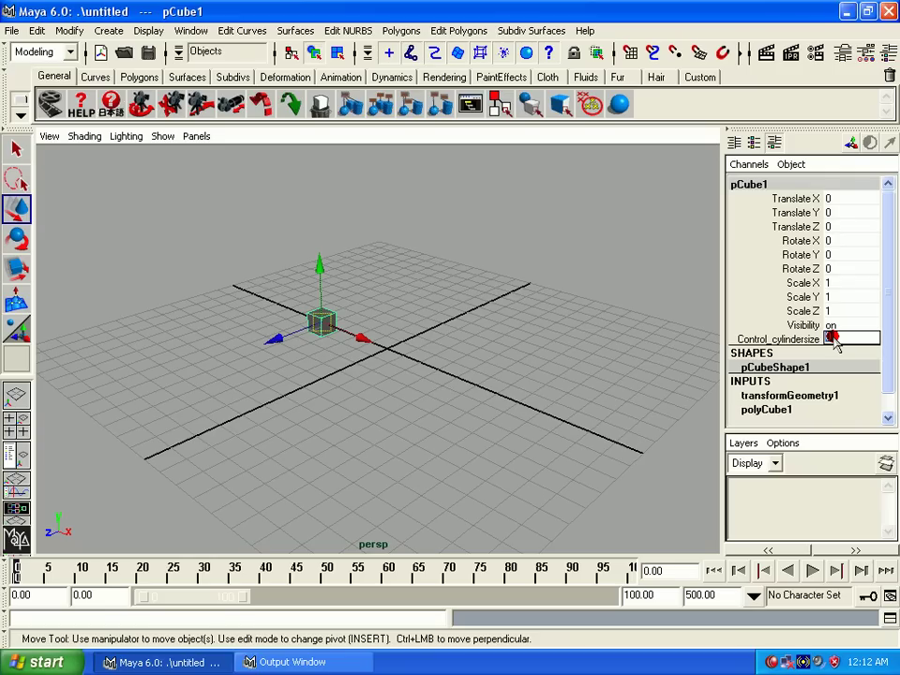
Step: Slide pCube1's Control_cylindersize up to 1.3 so the cylinder becomes visible
click(388, 357)
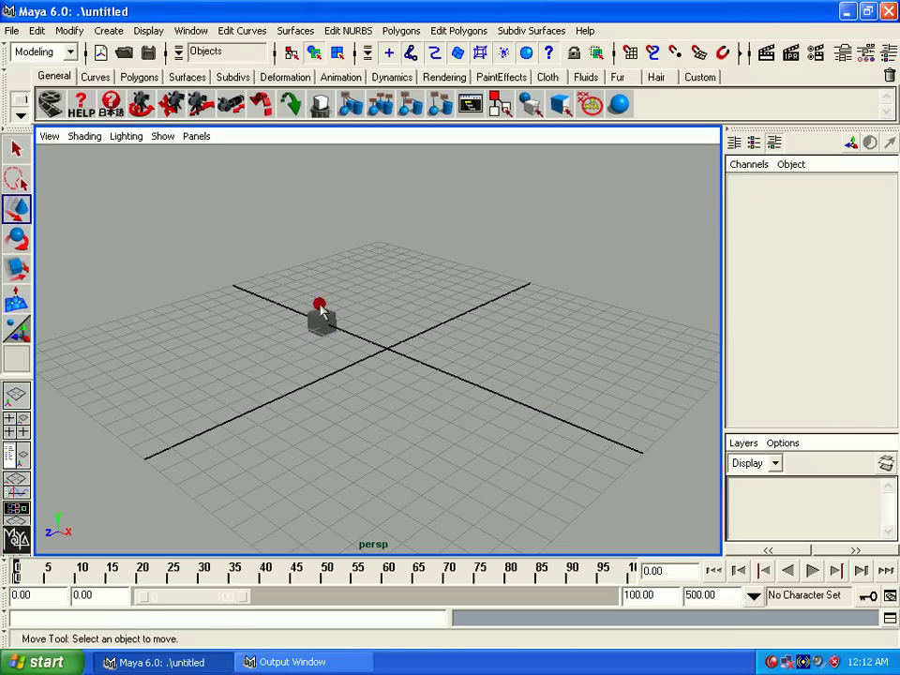
click(320, 312)
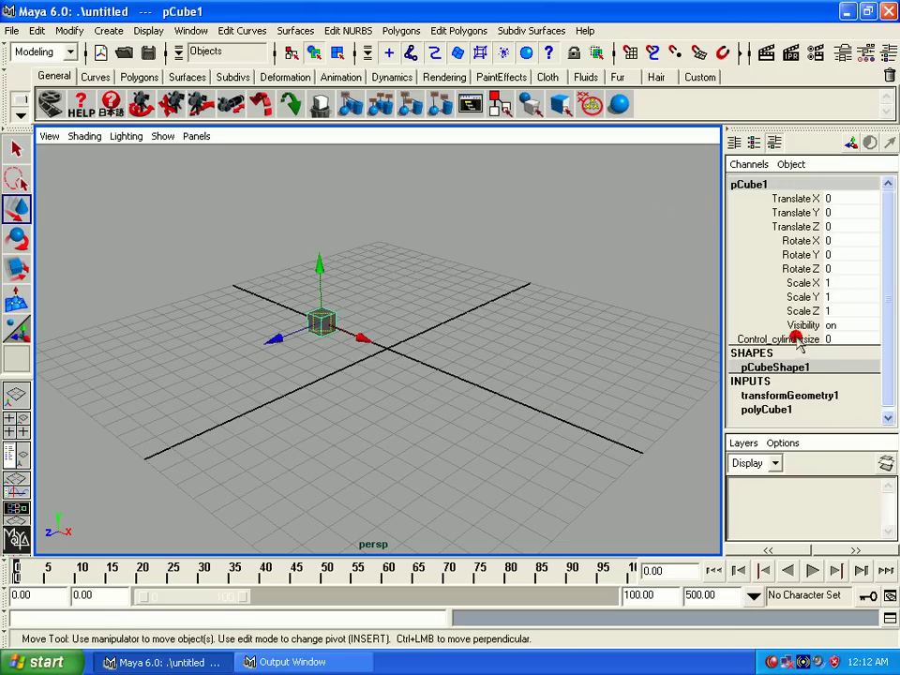
click(796, 339)
mouse_move(436, 345)
middle_down()
mouse_move(670, 343)
mouse_move(538, 355)
mouse_move(346, 357)
mouse_move(361, 343)
mouse_move(639, 341)
mouse_move(406, 341)
mouse_move(314, 352)
mouse_move(589, 342)
mouse_move(408, 342)
mouse_move(376, 354)
mouse_move(511, 369)
mouse_move(468, 369)
mouse_move(489, 362)
middle_up()
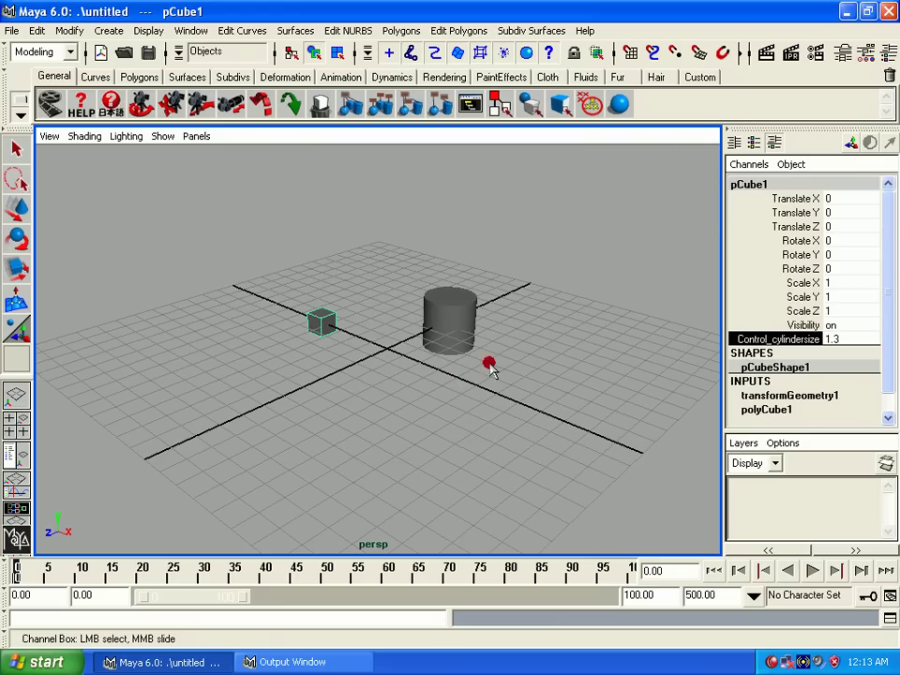
Step: Set control_cylindersize's minimum to 0 in Edit Attribute and test-slide its value
right_click(763, 341)
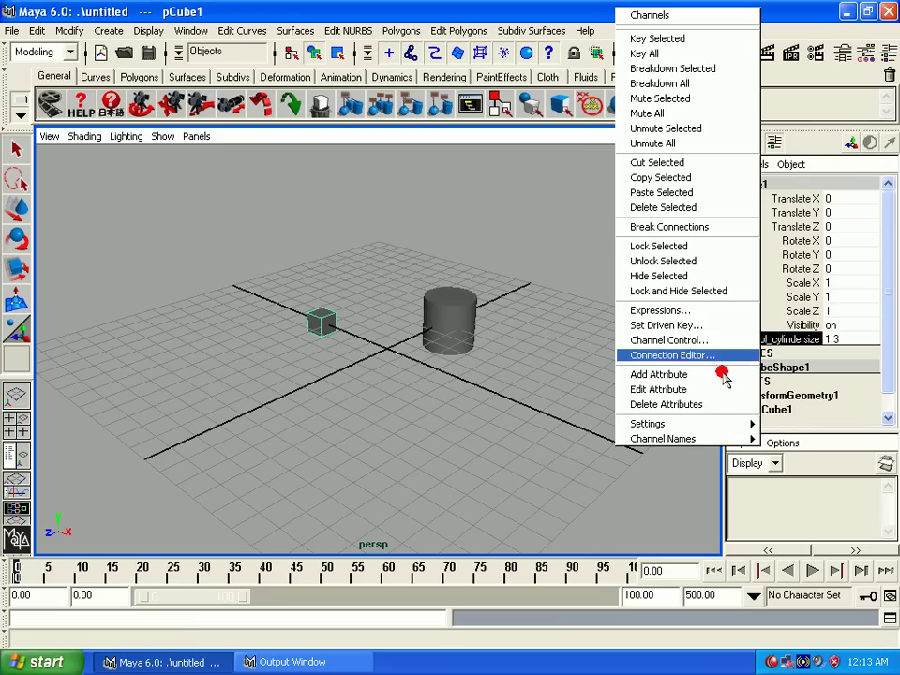
click(710, 396)
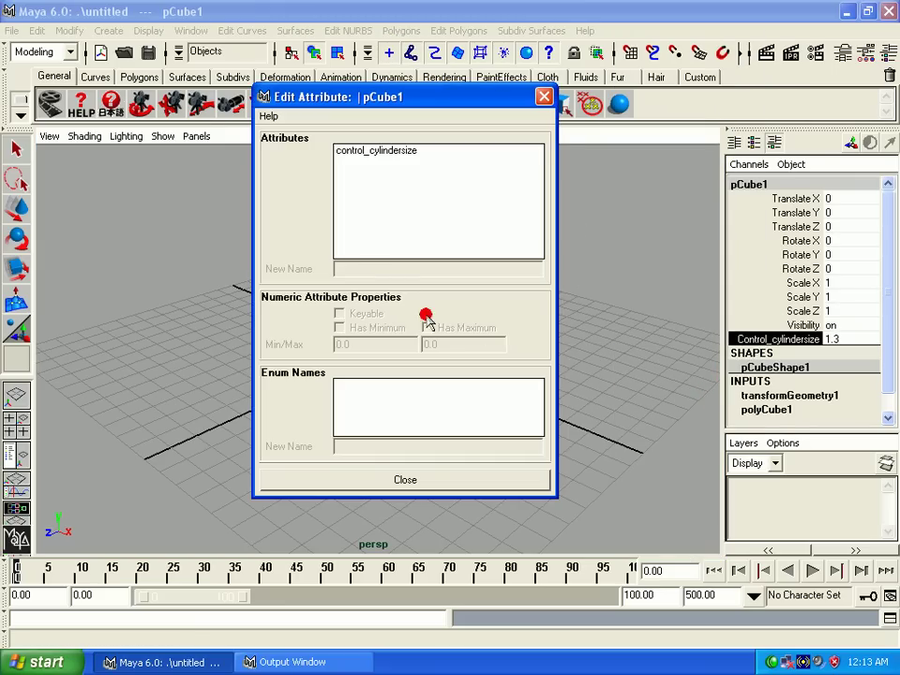
click(355, 152)
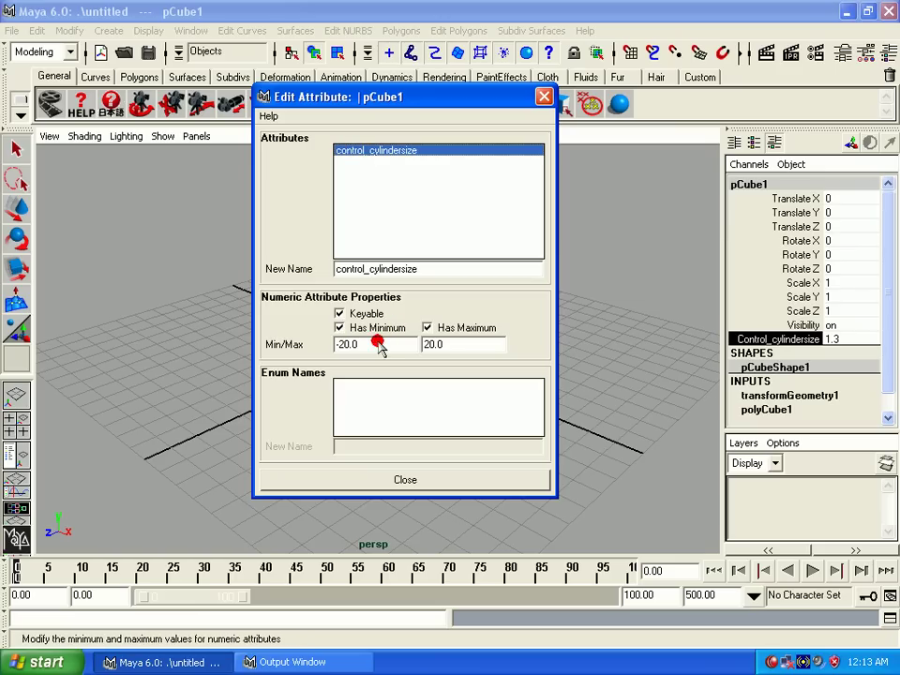
drag(390, 342, 271, 330)
text(0)
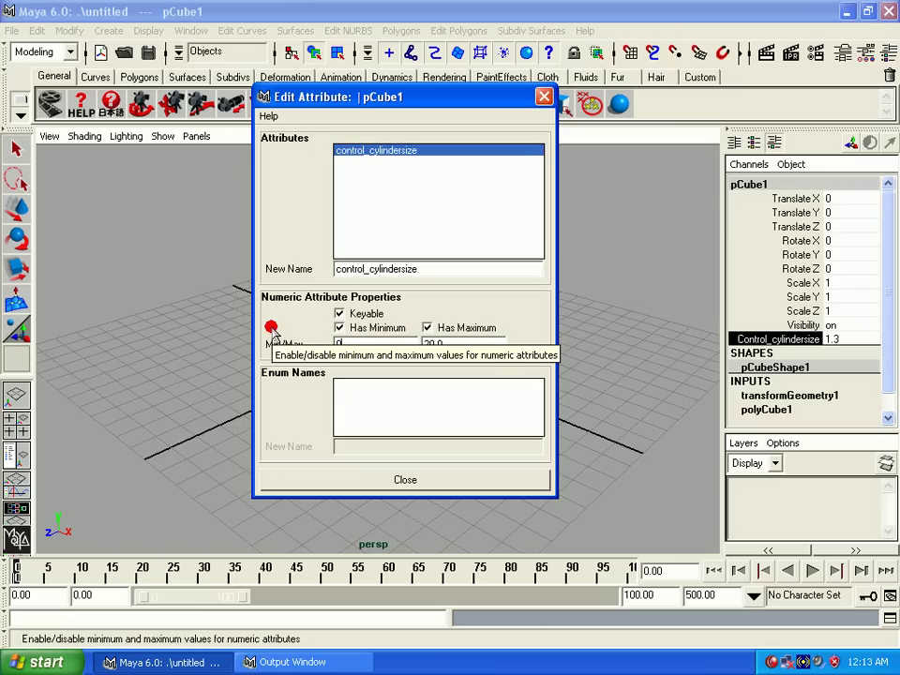
click(428, 482)
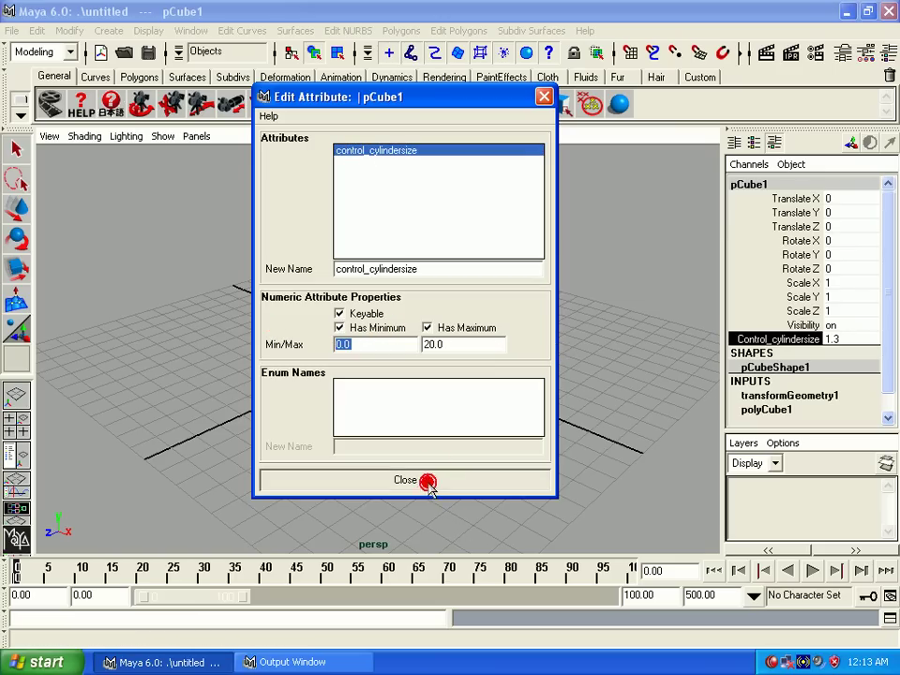
mouse_move(552, 376)
middle_down()
mouse_move(748, 363)
mouse_move(400, 388)
middle_up()
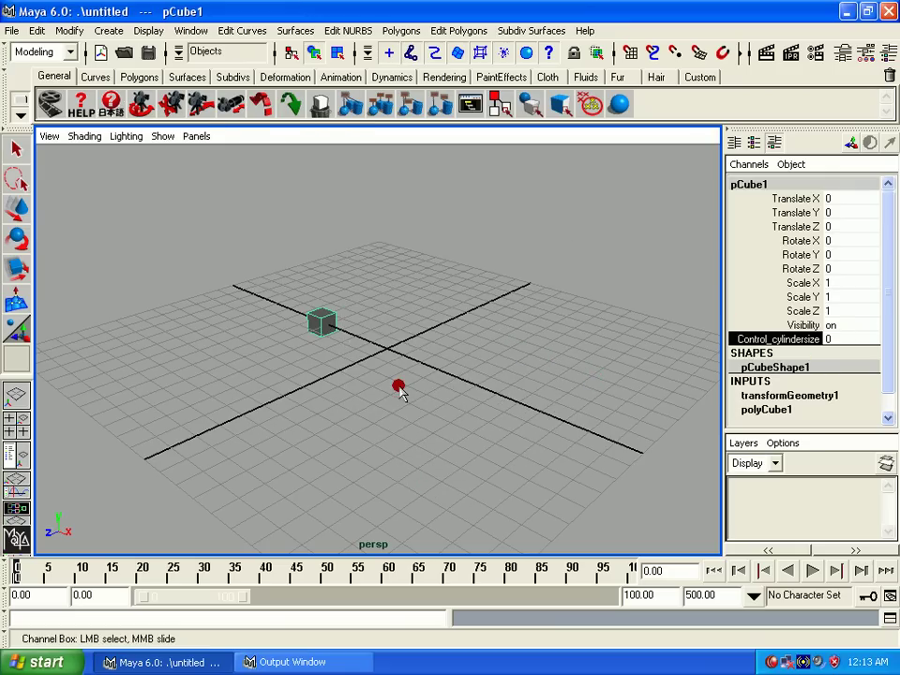
mouse_move(490, 376)
middle_down()
mouse_move(720, 371)
mouse_move(529, 384)
mouse_move(601, 379)
mouse_move(555, 385)
middle_up()
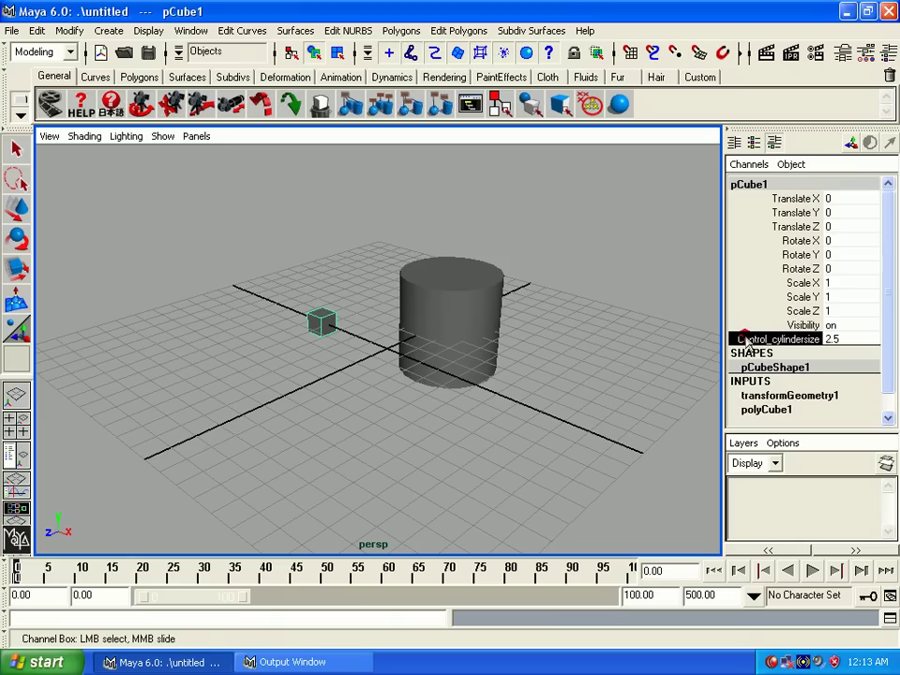
Step: Reopen Edit Attribute and limit control_cylindersize to a 1–20 range
right_drag(748, 340, 750, 387)
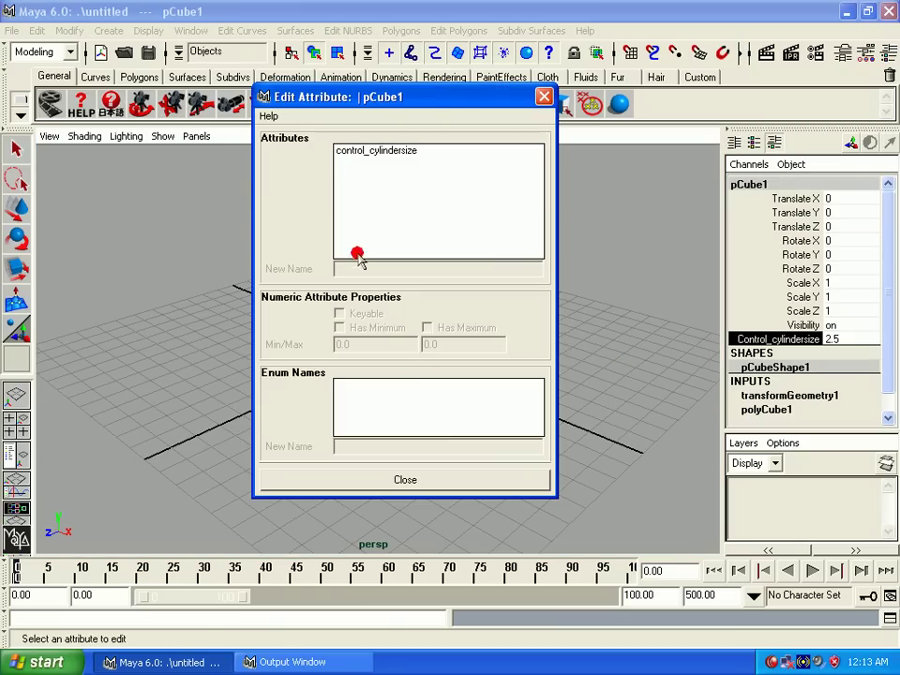
click(387, 151)
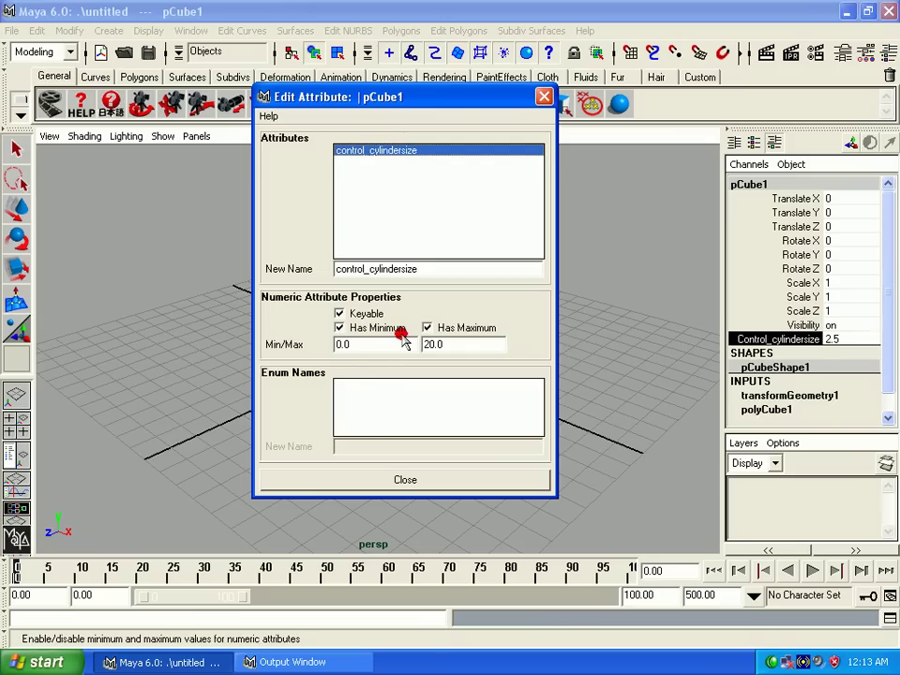
drag(378, 345, 267, 347)
text(1)
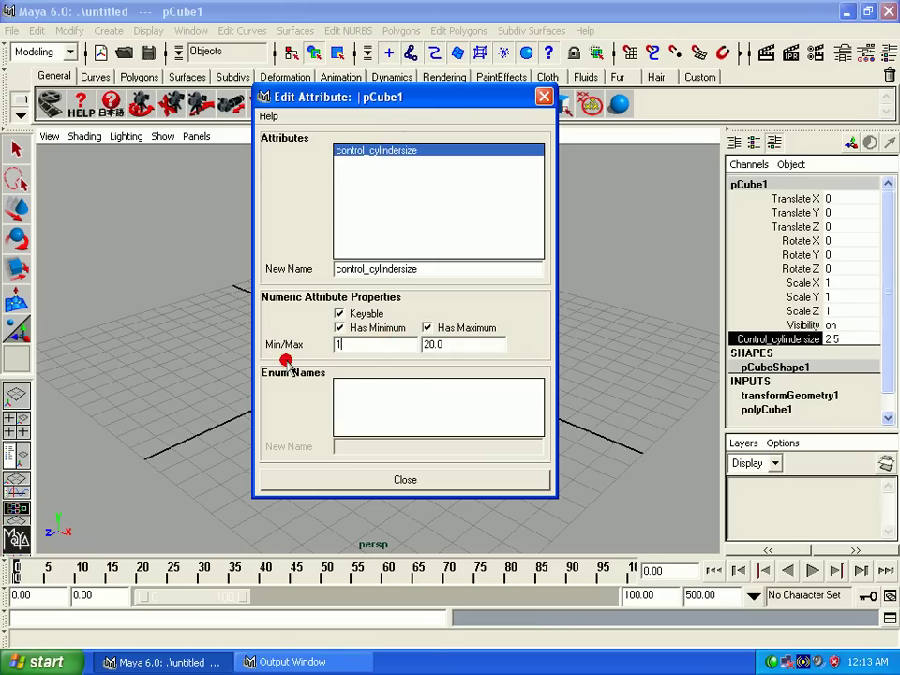
click(406, 479)
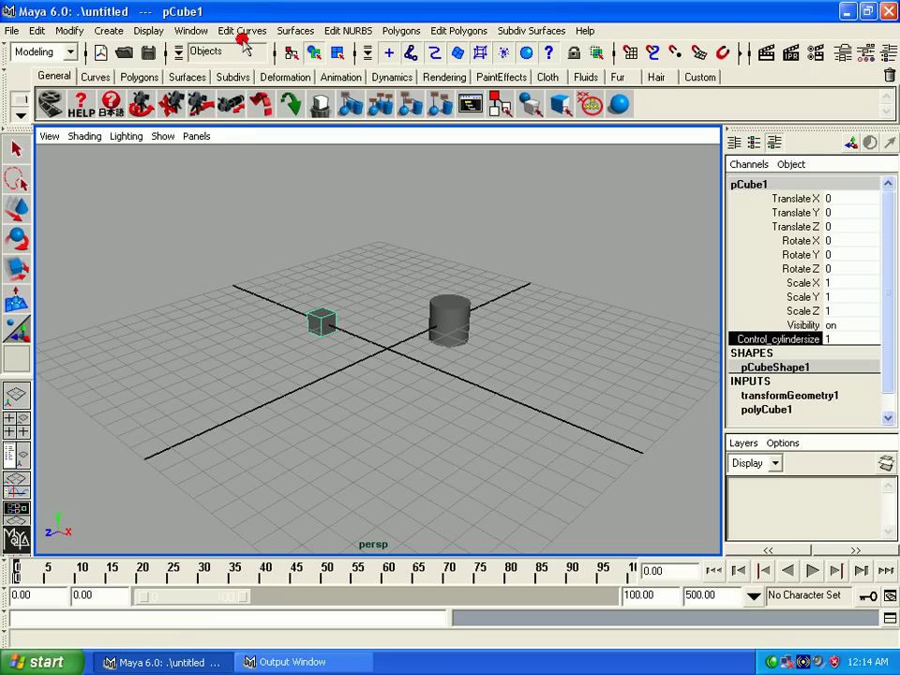
Step: Compare pCube1's keyable and locked channels in the Channel Control window
click(192, 30)
mouse_move(219, 57)
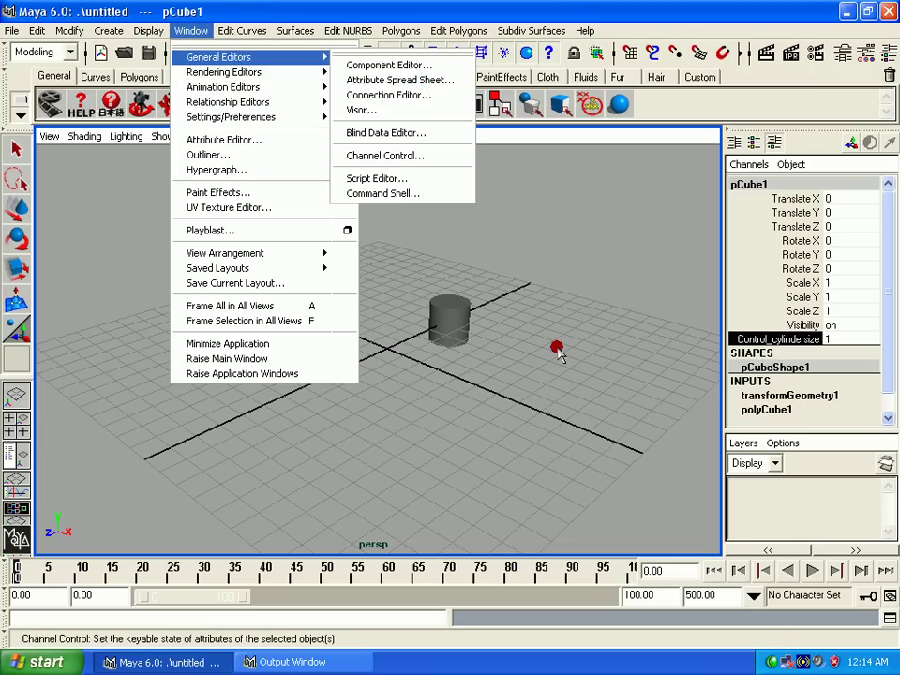
click(419, 155)
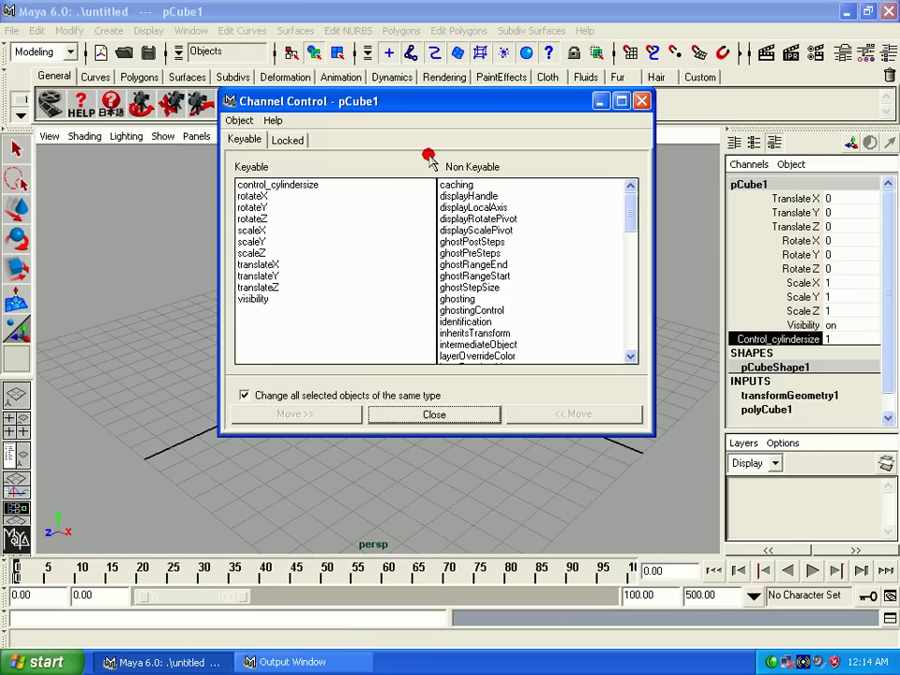
click(287, 140)
click(253, 141)
click(287, 141)
click(254, 141)
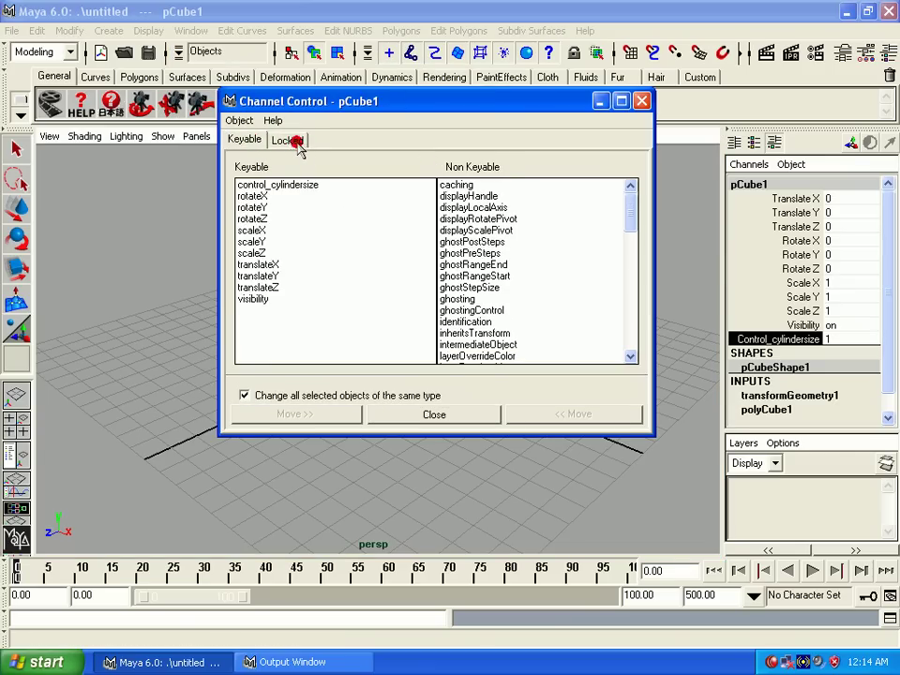
click(290, 141)
click(255, 141)
click(289, 140)
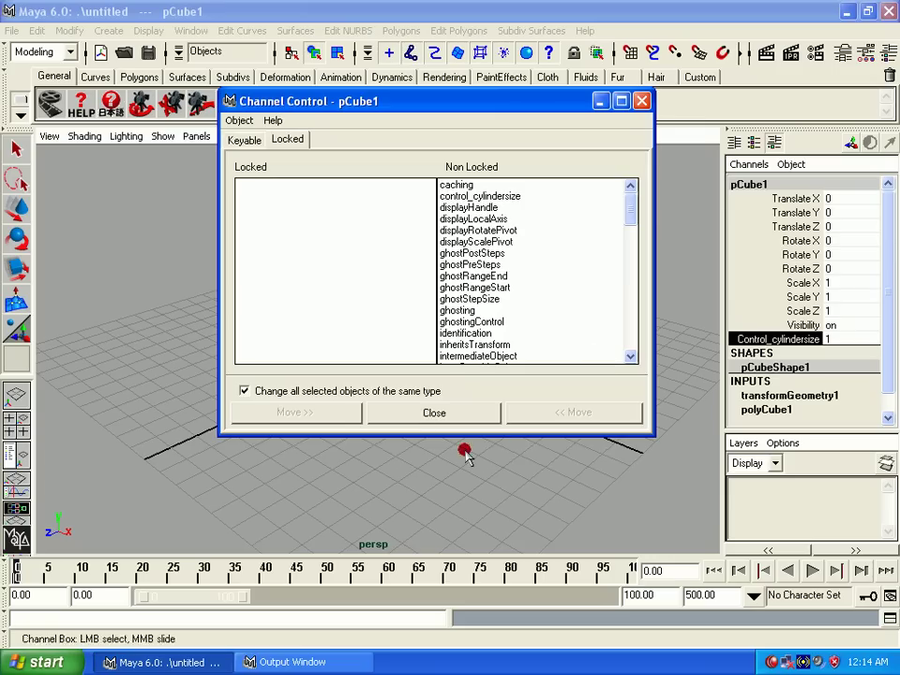
click(434, 412)
click(16, 208)
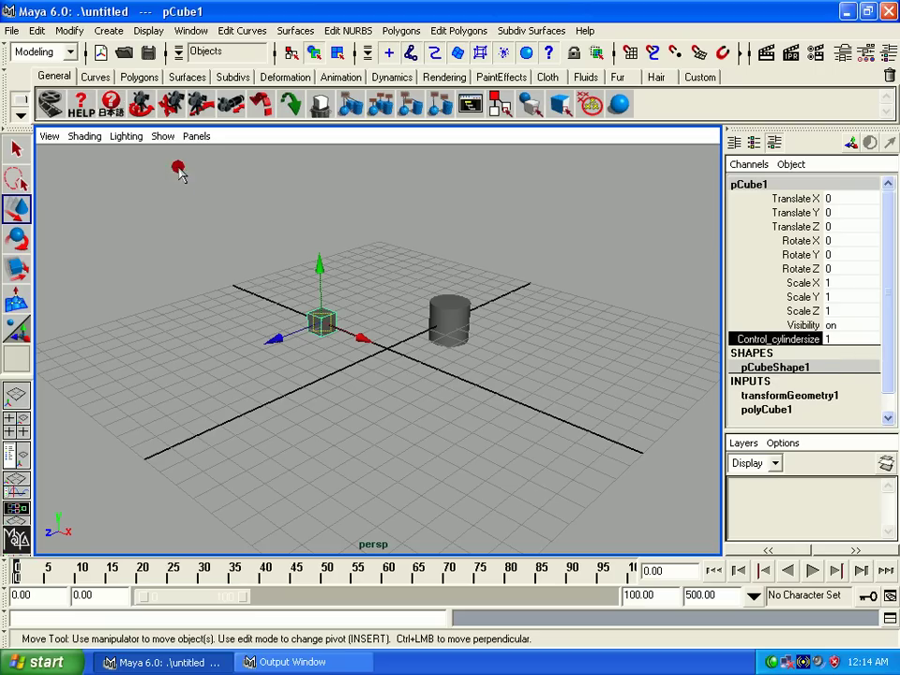
Step: Open the Hypergraph and Outliner, close the Attribute Editor, and arrange windows around the viewport
click(200, 31)
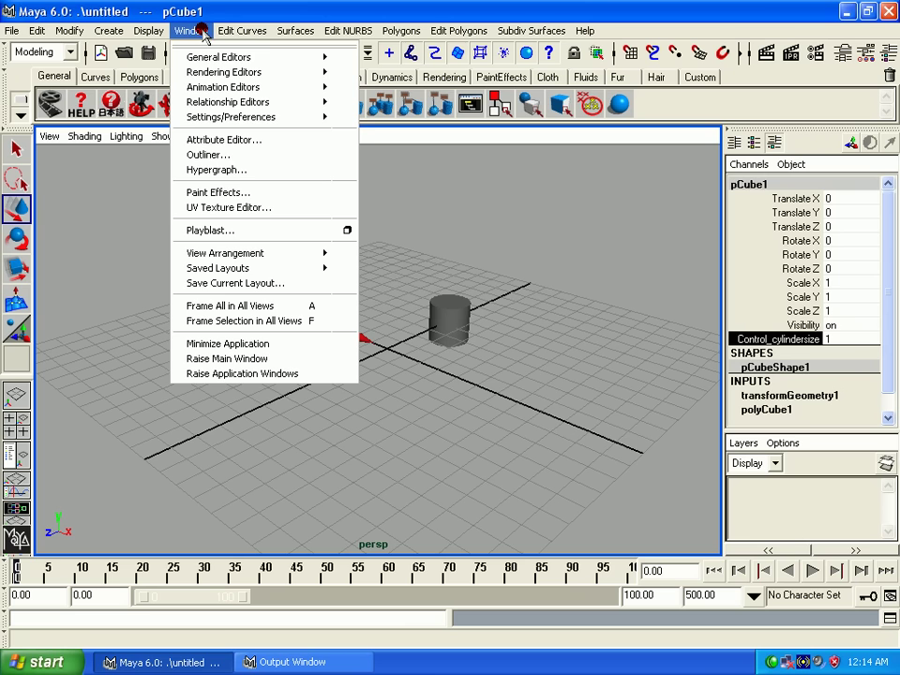
click(208, 171)
click(189, 31)
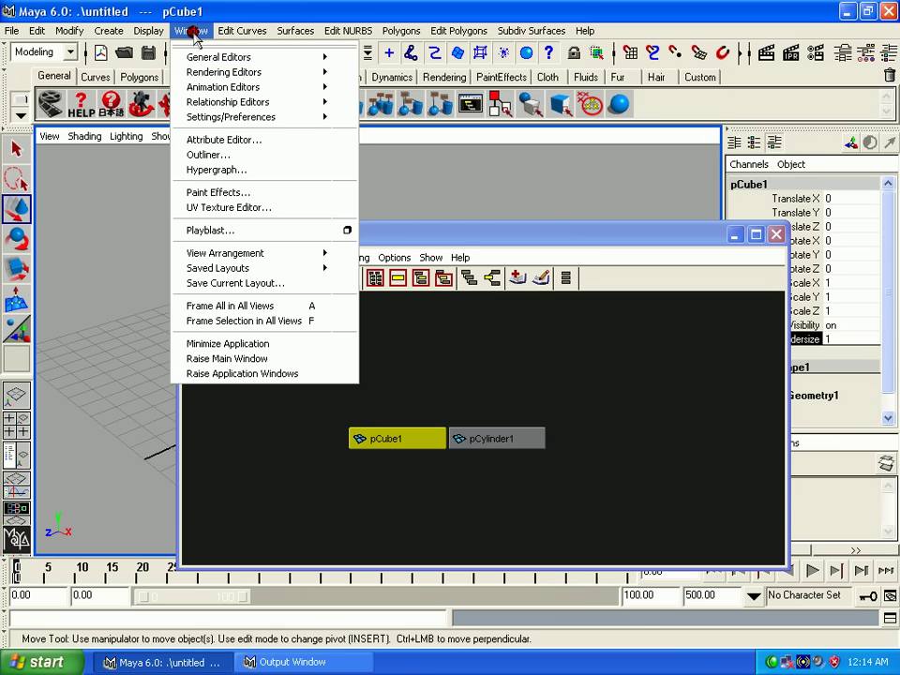
click(195, 155)
click(191, 31)
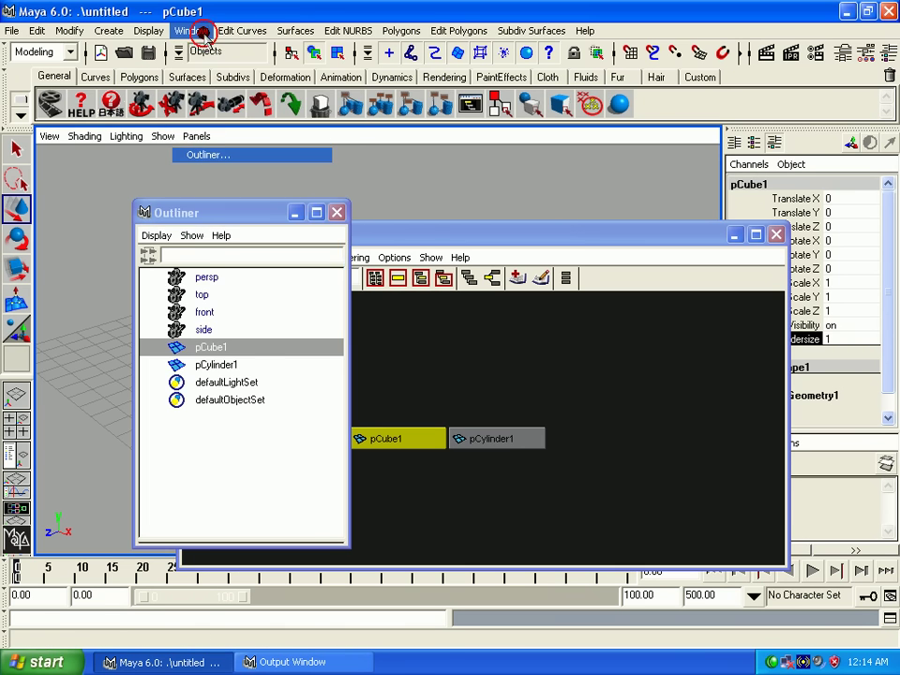
click(234, 141)
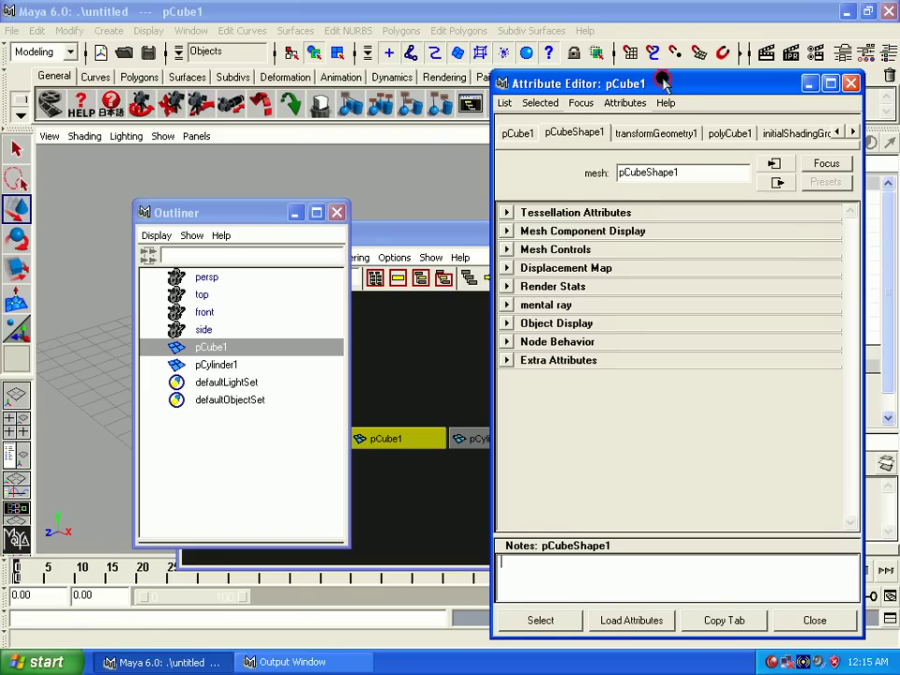
drag(674, 85, 496, 95)
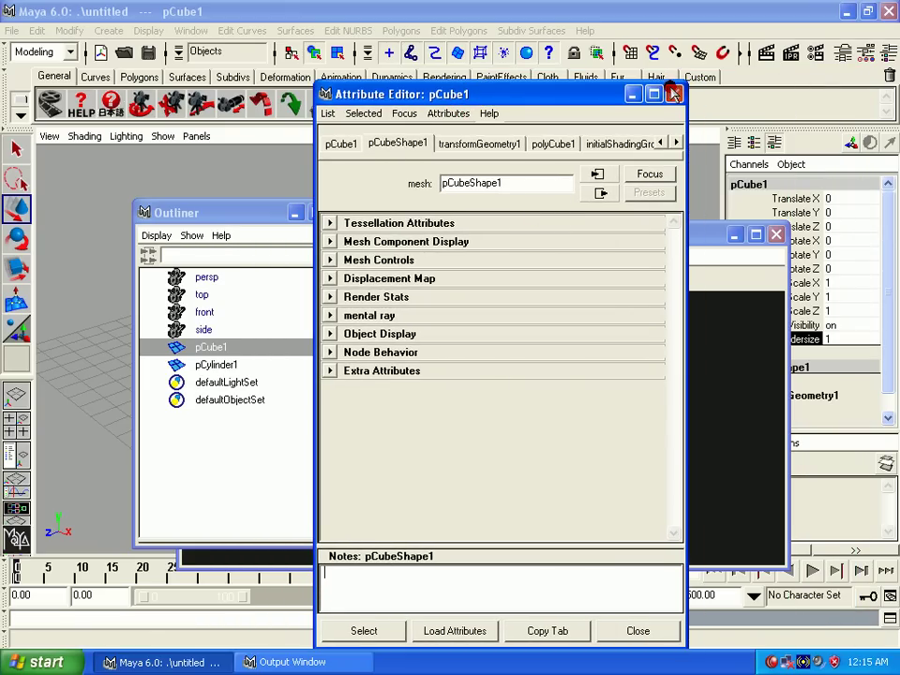
click(673, 94)
drag(249, 209, 150, 126)
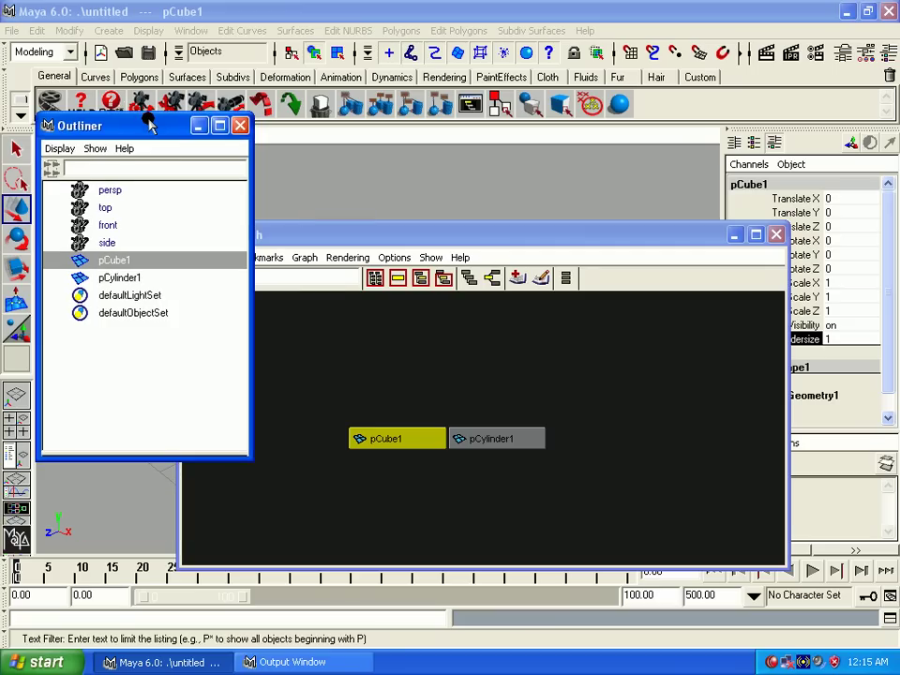
drag(388, 234, 466, 135)
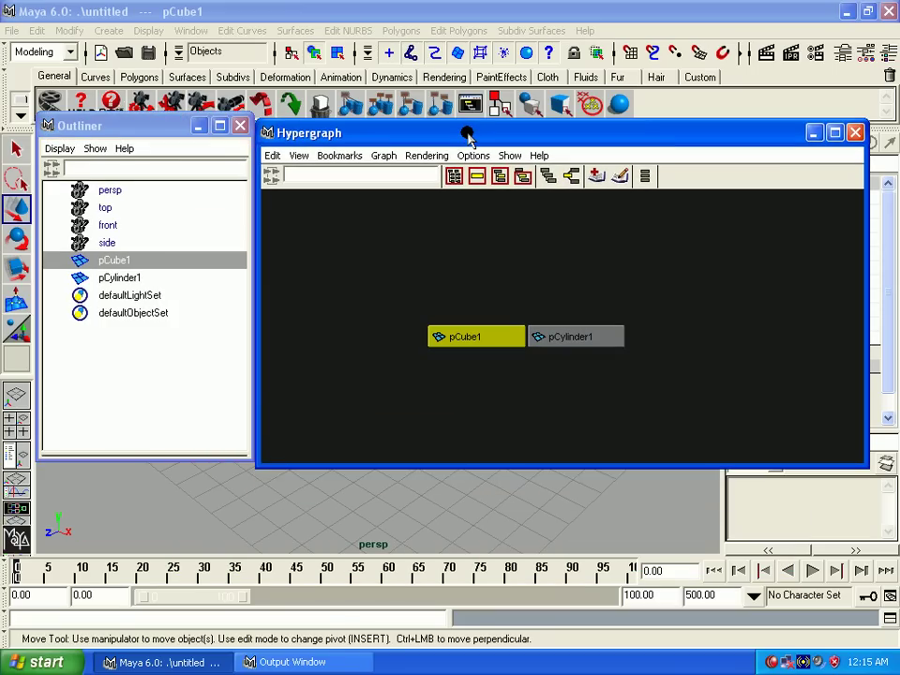
click(128, 132)
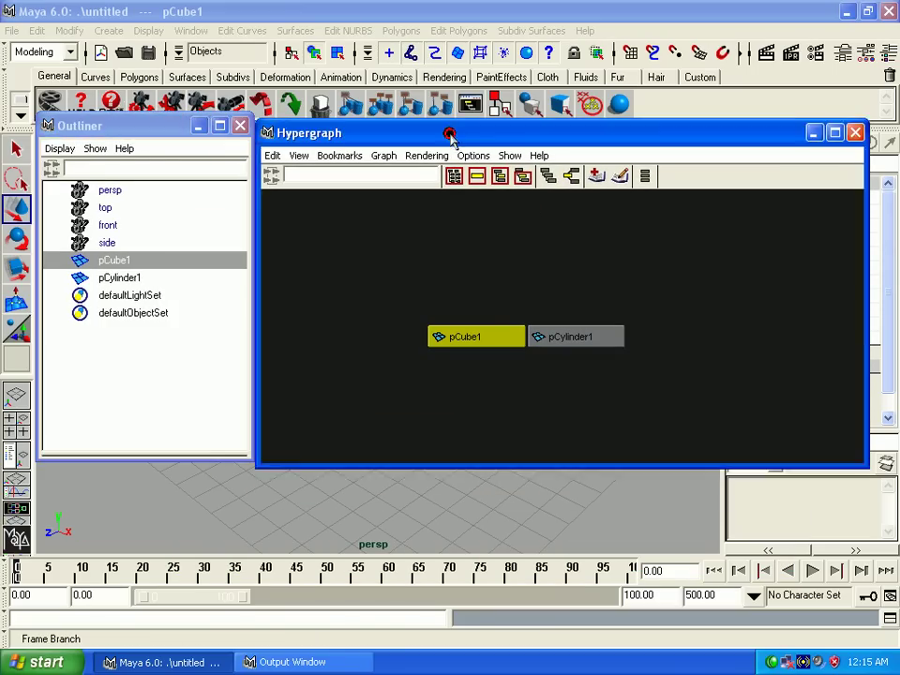
mouse_move(448, 135)
mouse_down()
mouse_move(515, 328)
mouse_move(385, 410)
mouse_up()
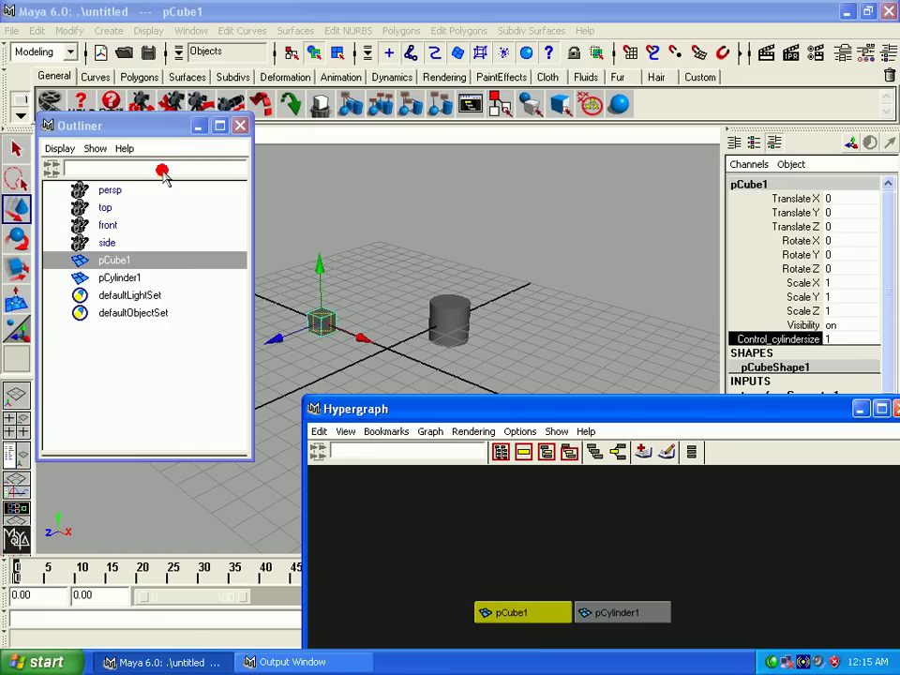
drag(147, 127, 163, 134)
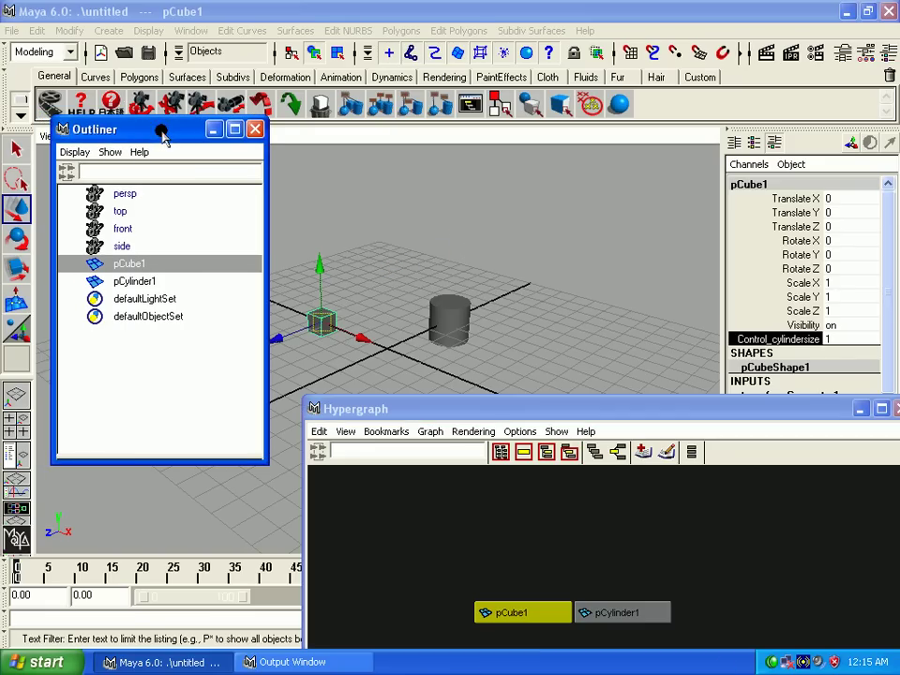
Step: Click through the persp, top, front and side camera entries in the Outliner
click(129, 195)
click(120, 211)
click(122, 229)
click(122, 246)
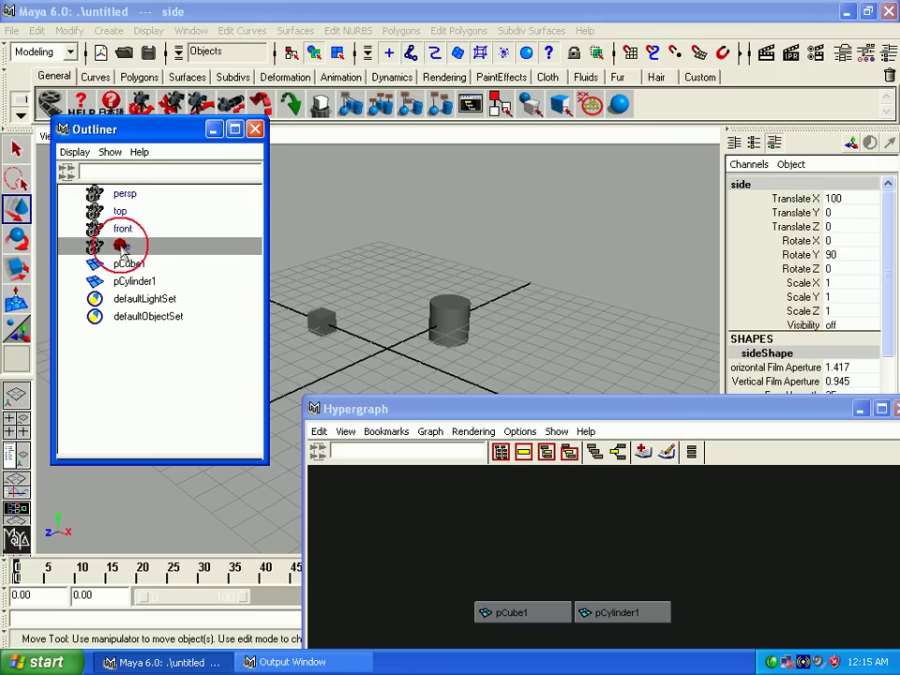
click(95, 193)
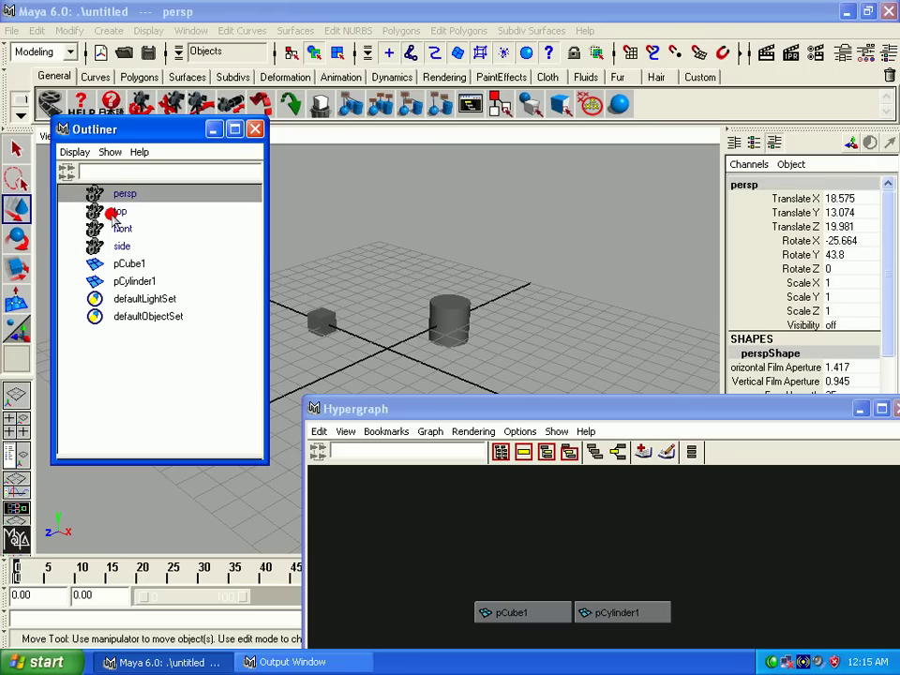
click(90, 212)
click(92, 230)
click(112, 246)
click(125, 194)
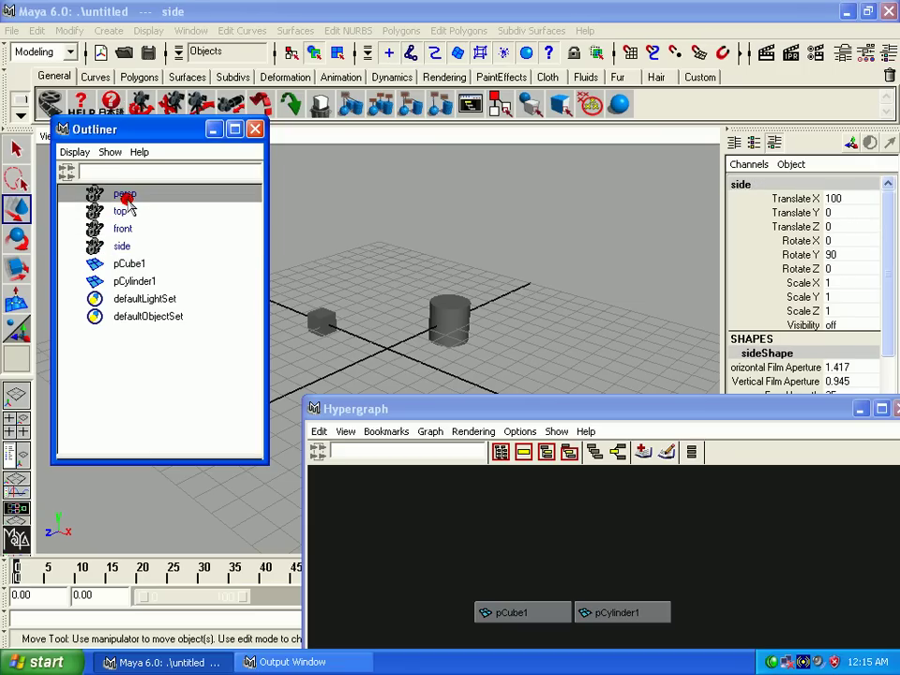
click(124, 213)
click(119, 237)
click(122, 247)
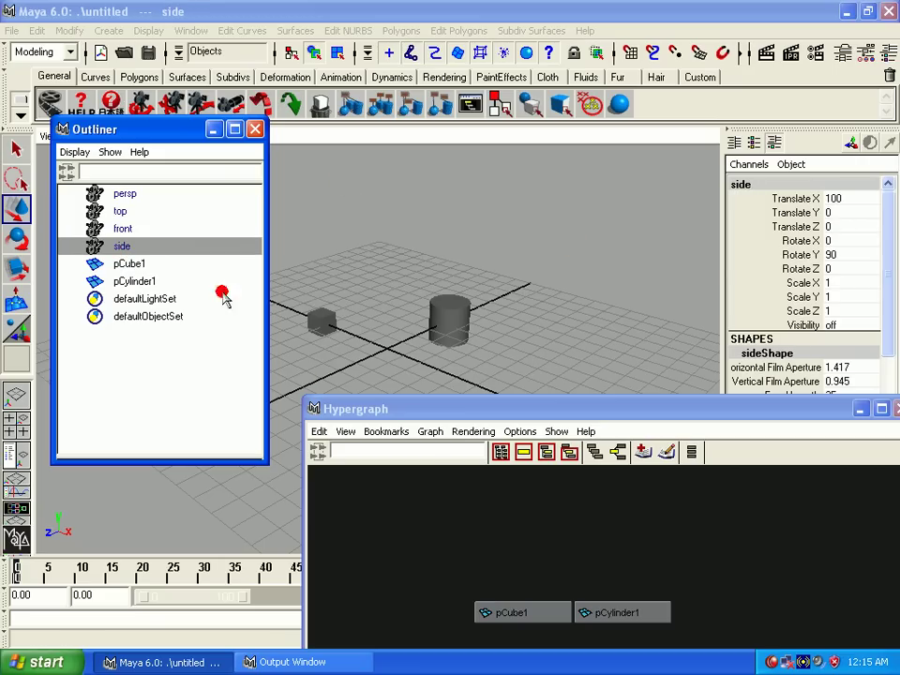
click(125, 194)
Step: Select the persp, top, front and side cameras in turn from the Outliner
click(861, 409)
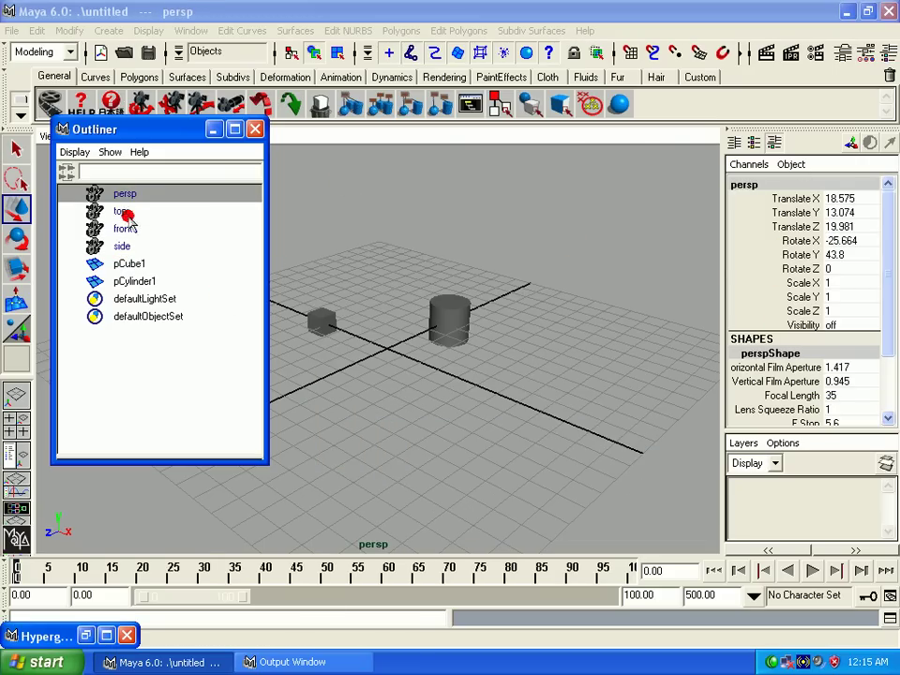
click(120, 212)
click(122, 229)
click(121, 246)
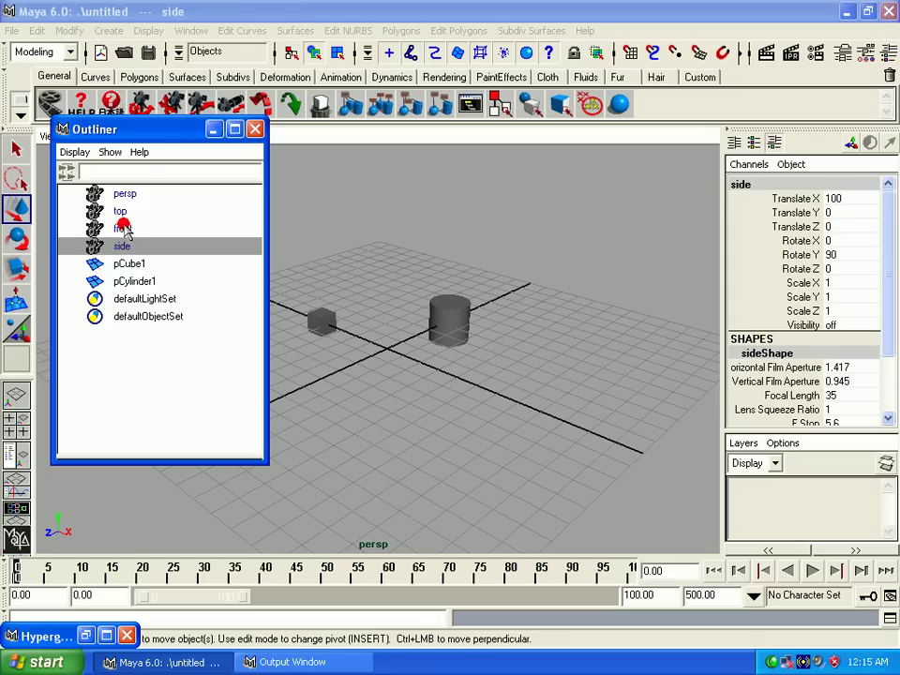
click(122, 228)
click(122, 211)
click(126, 194)
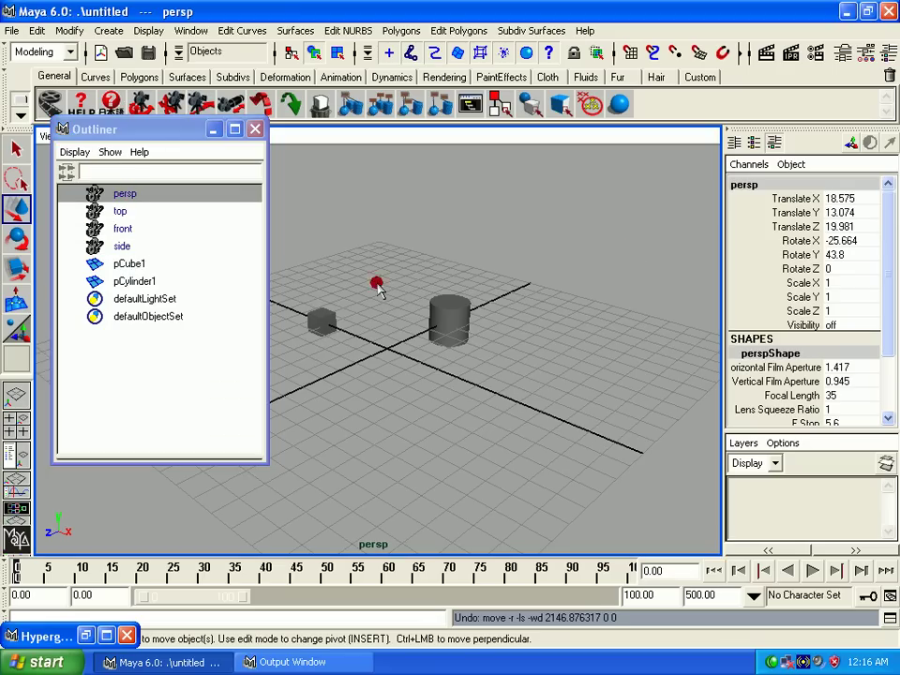
Step: Select pCube1 and pCylinder1 together for parenting
click(110, 264)
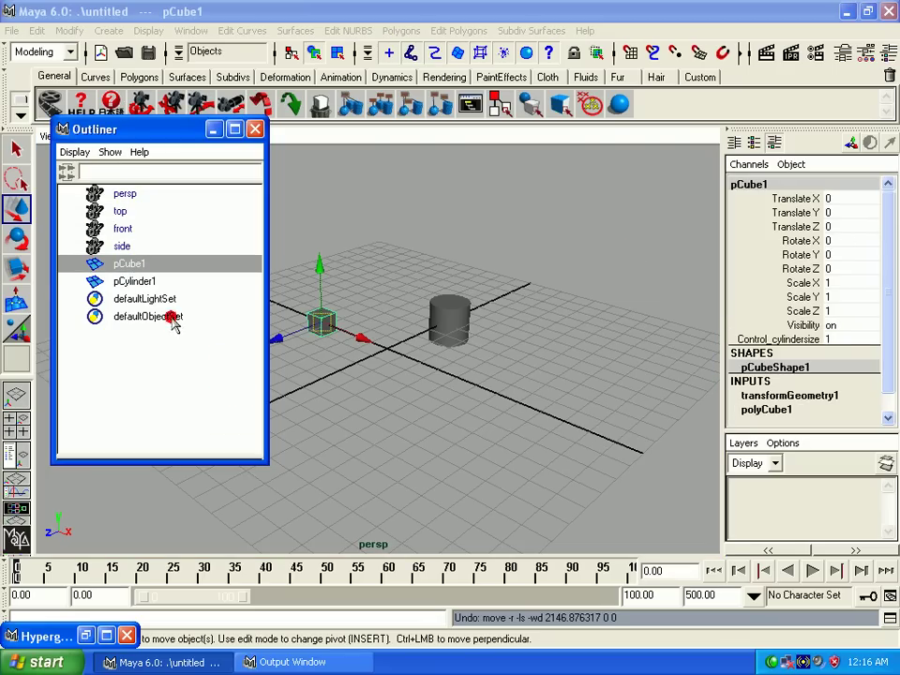
click(135, 283)
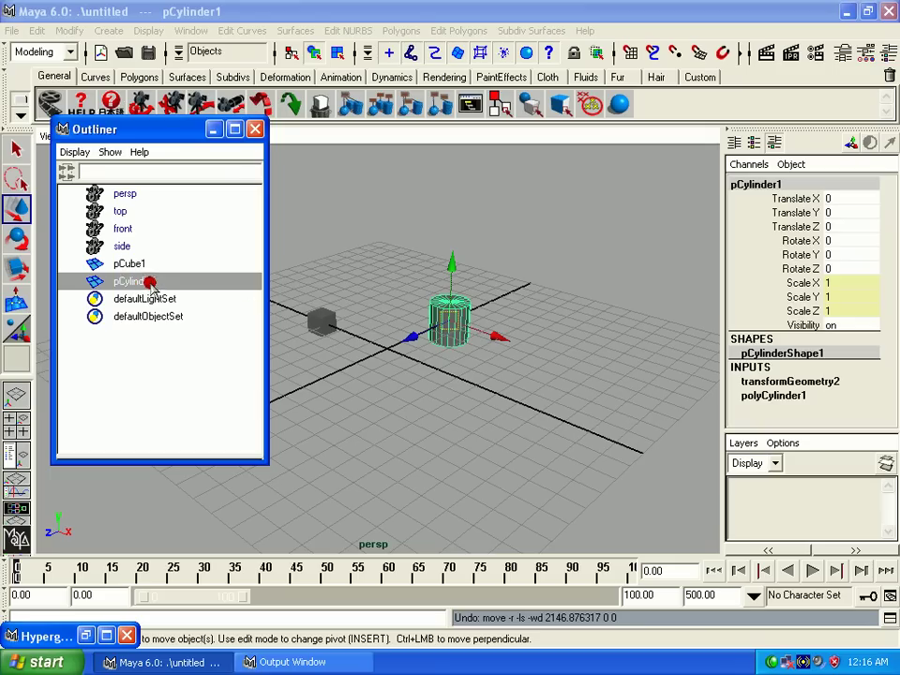
drag(576, 363, 305, 230)
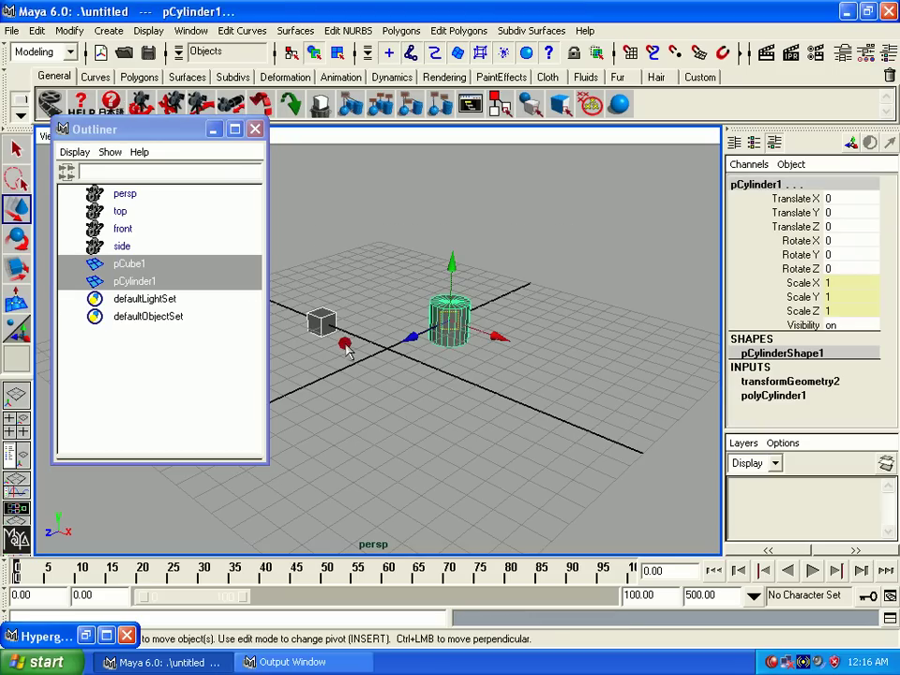
click(37, 30)
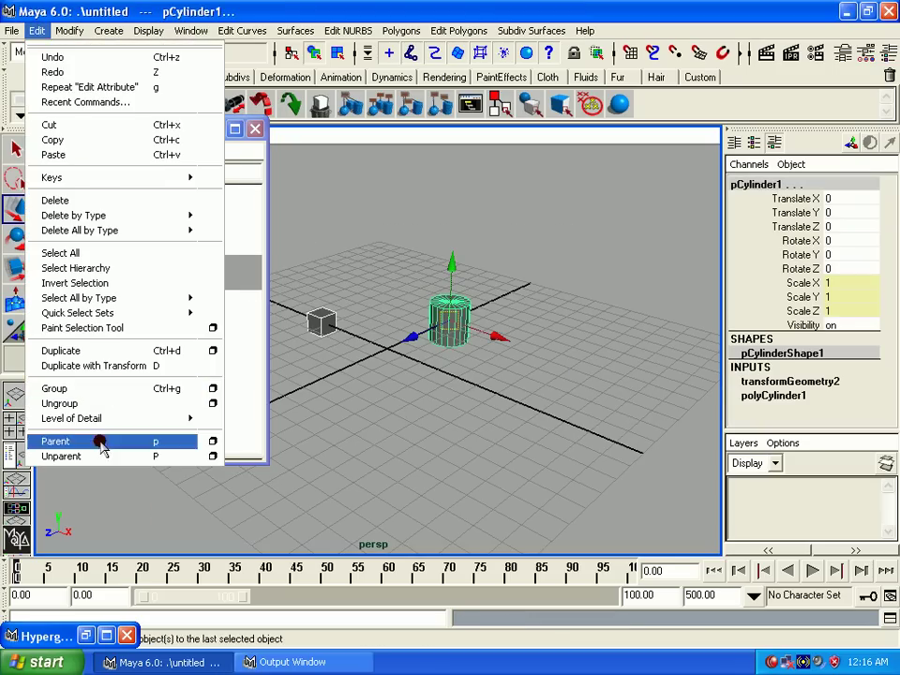
Step: Parent pCube1 under pCylinder1 and expand the Outliner hierarchy to check the nesting
click(93, 441)
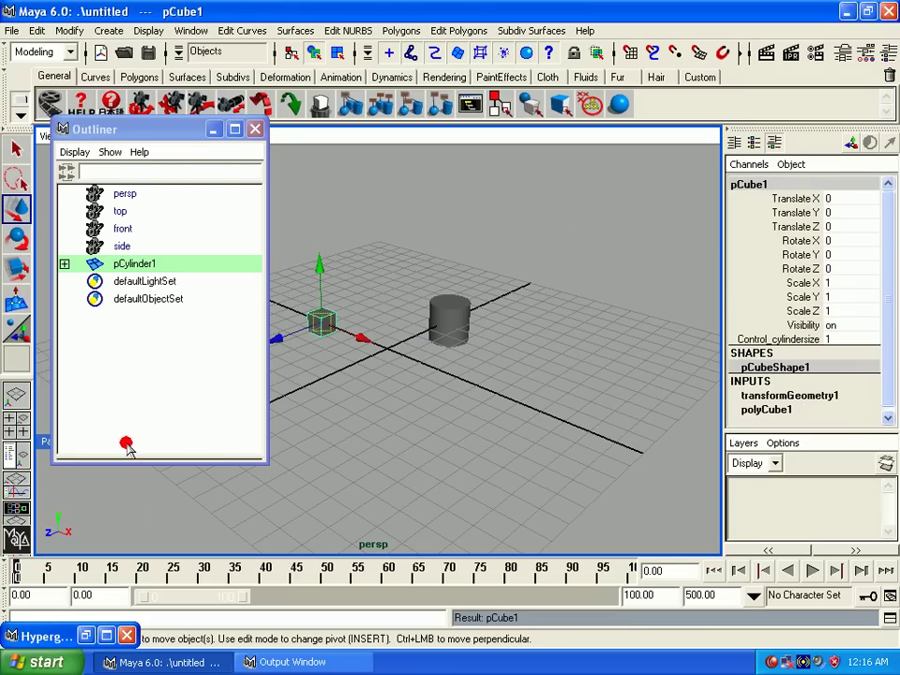
click(398, 446)
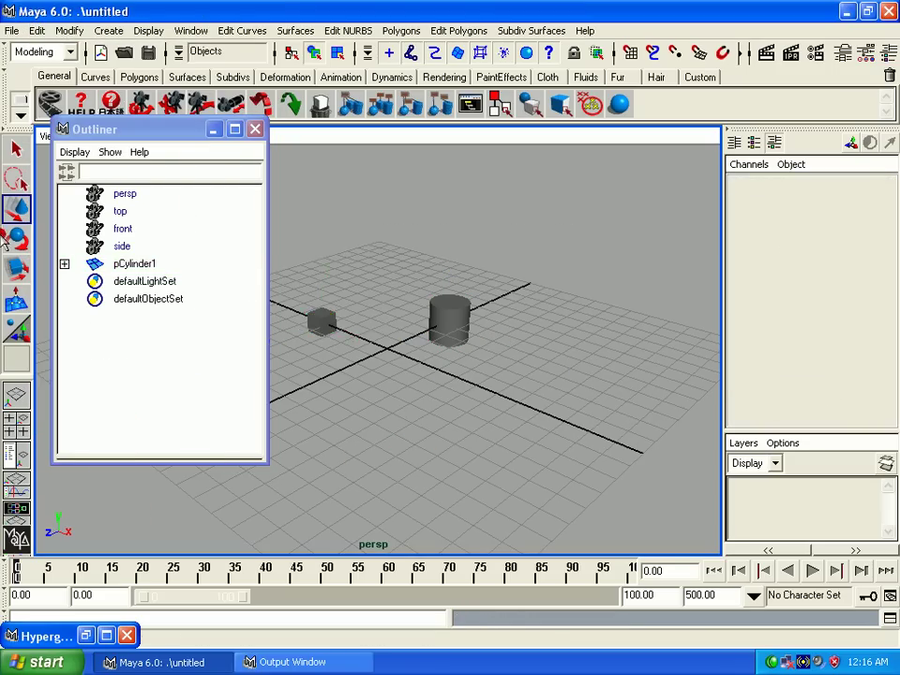
click(63, 265)
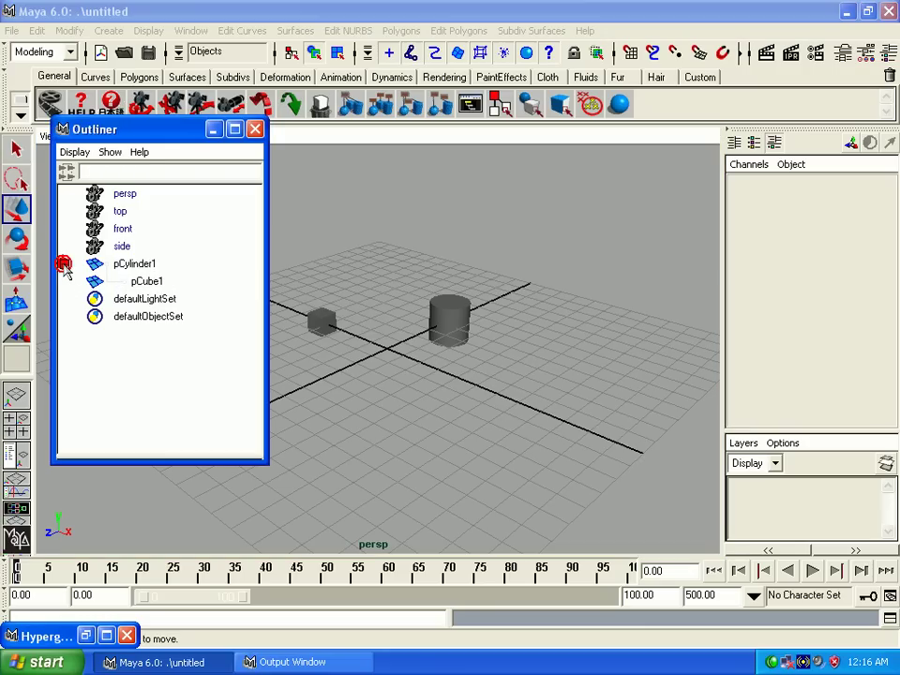
click(130, 265)
click(143, 281)
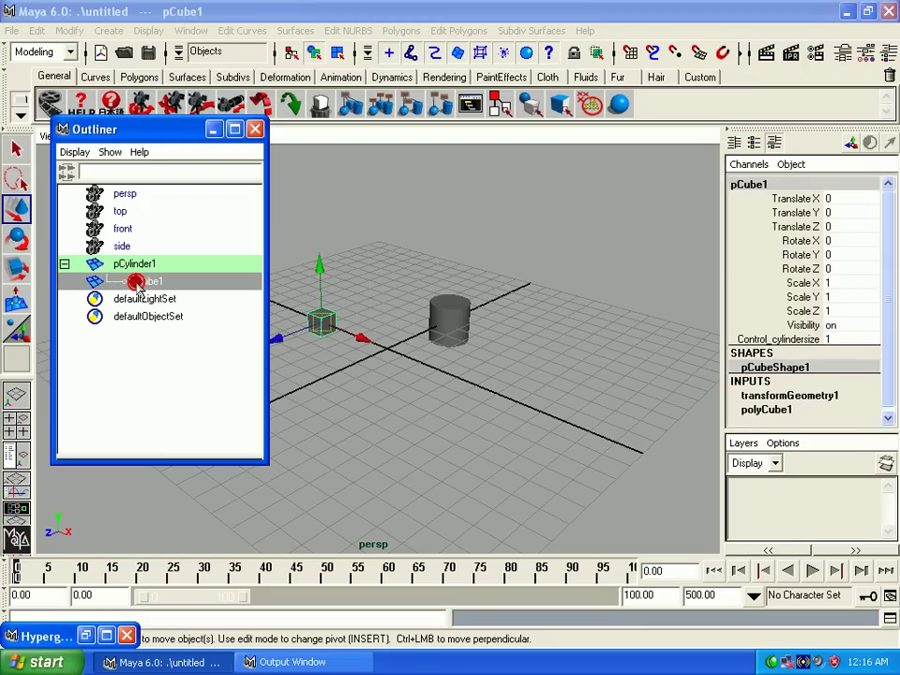
click(63, 263)
click(132, 281)
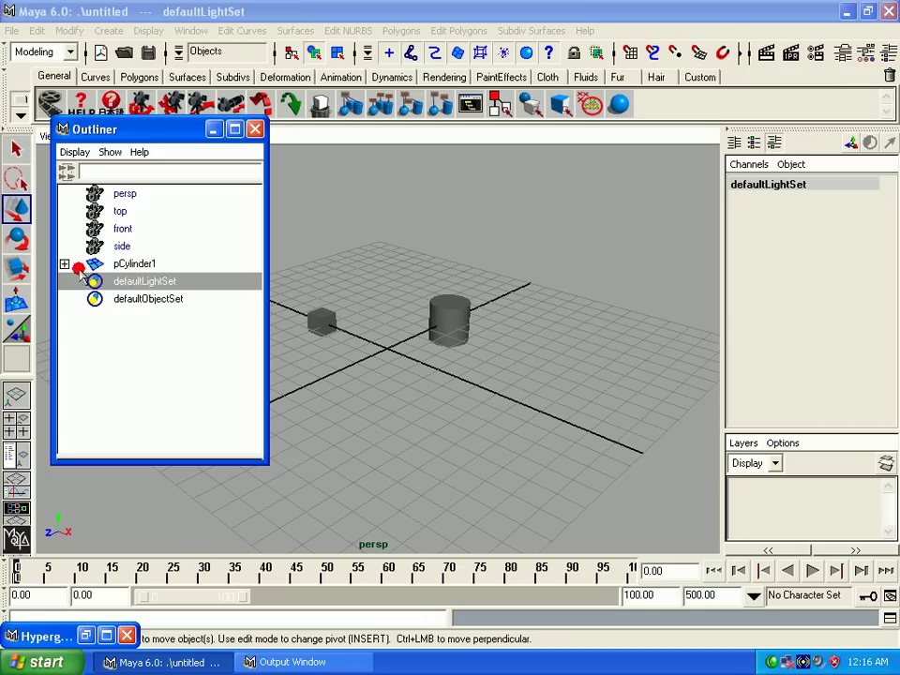
click(63, 264)
click(63, 264)
click(79, 265)
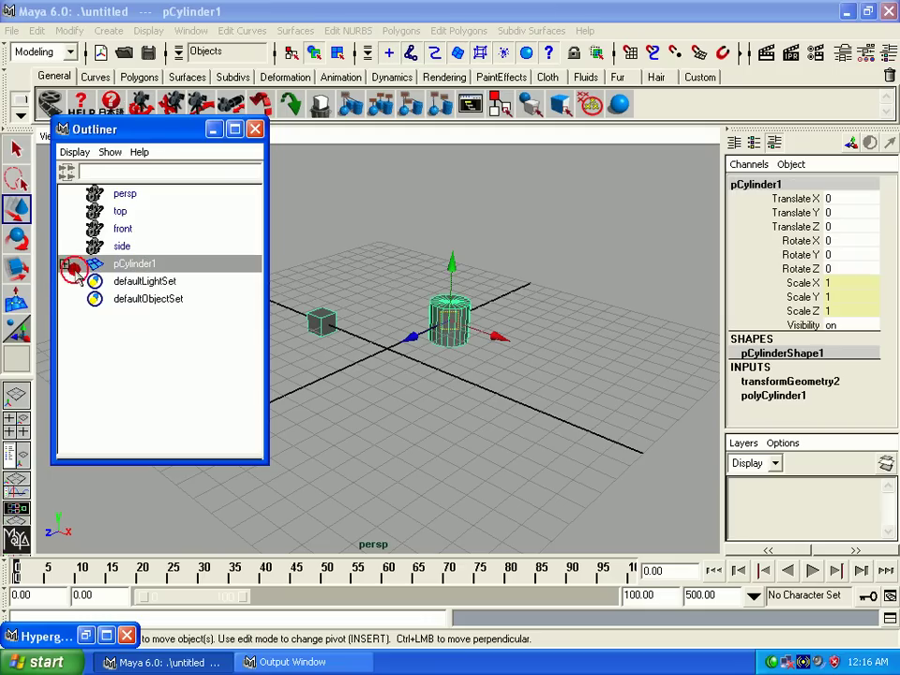
click(64, 263)
click(146, 282)
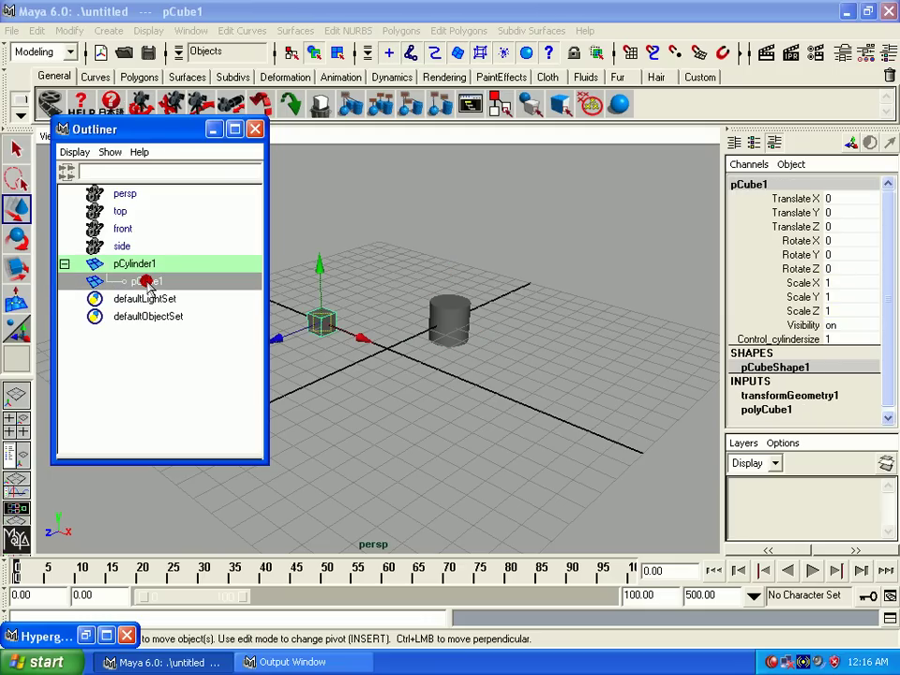
click(132, 263)
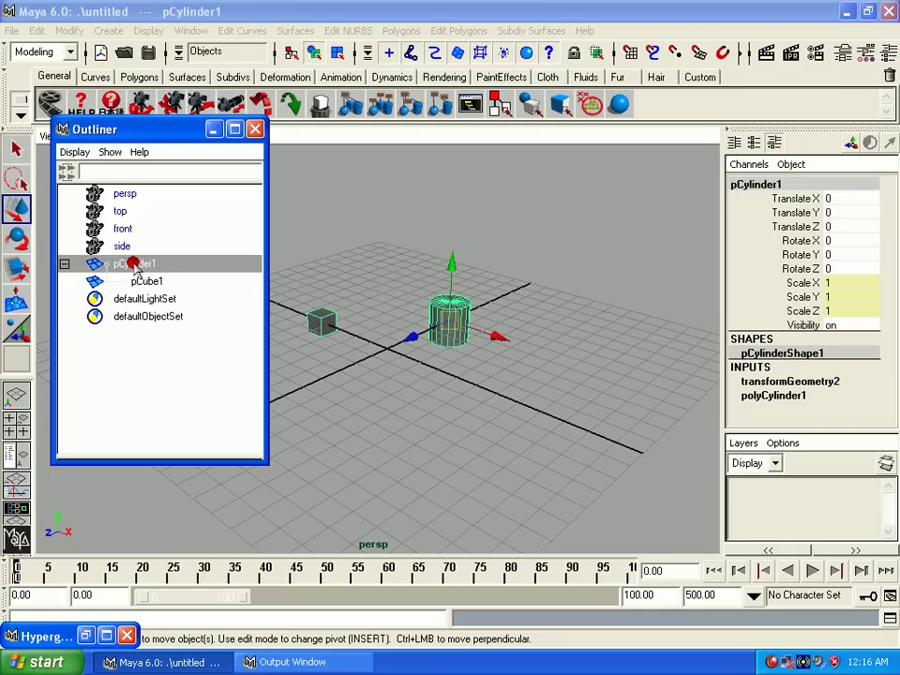
Step: Move pCylinder1 to 0.89, 0.277, -1.038, carrying its child cube along
drag(474, 328, 502, 319)
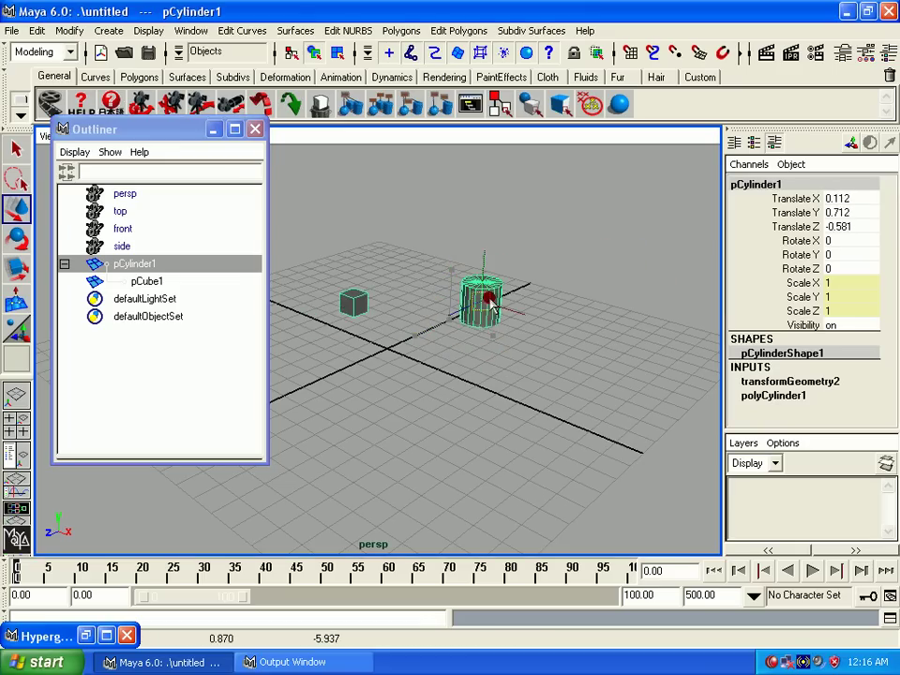
click(64, 264)
click(64, 264)
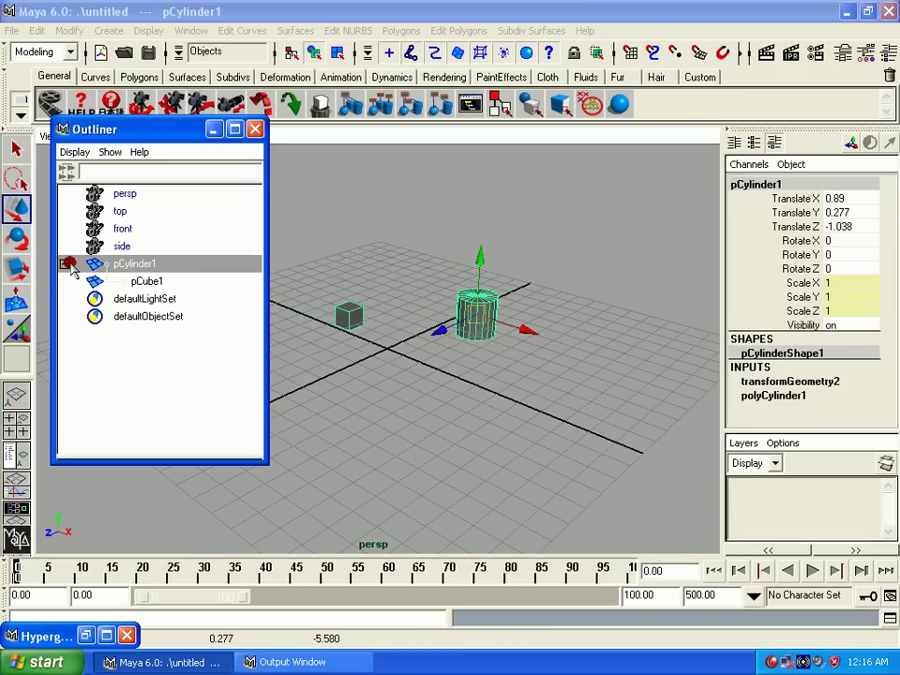
click(64, 263)
click(63, 264)
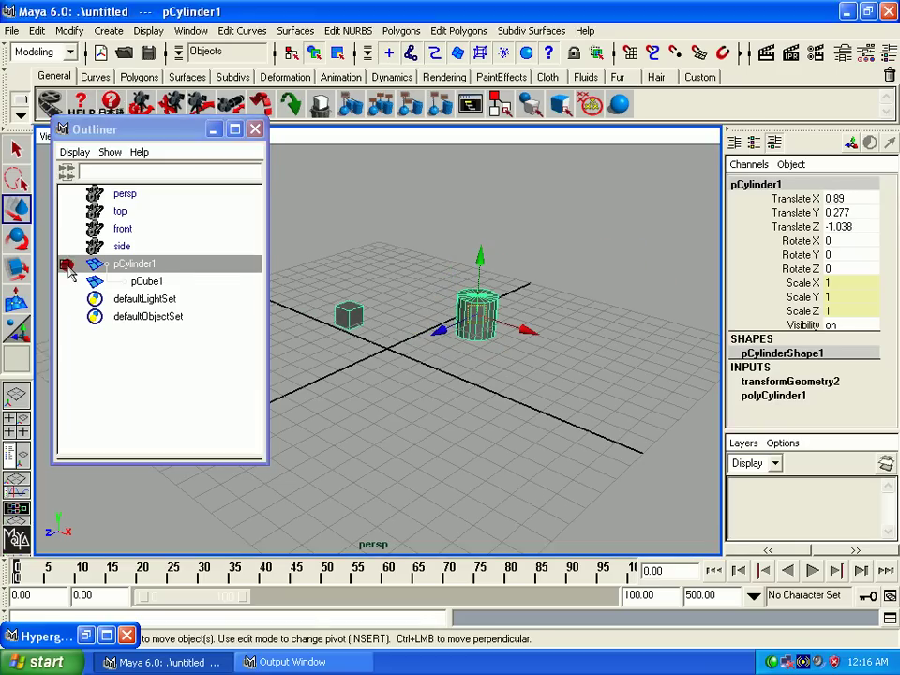
click(64, 263)
click(69, 151)
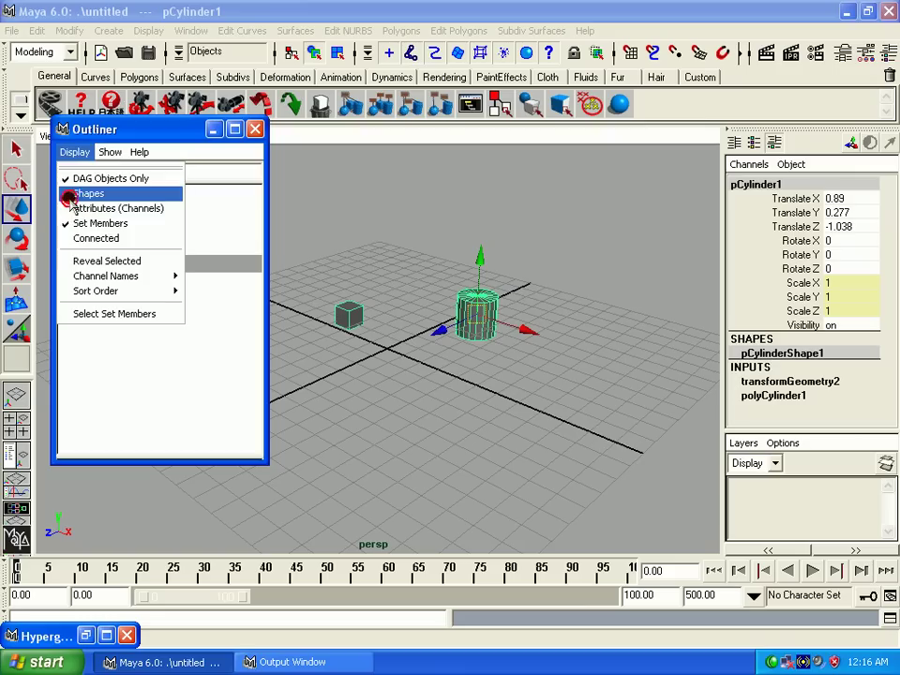
Step: Show shape nodes in the Outliner and expand pCylinder1 to reveal its shape node
click(68, 197)
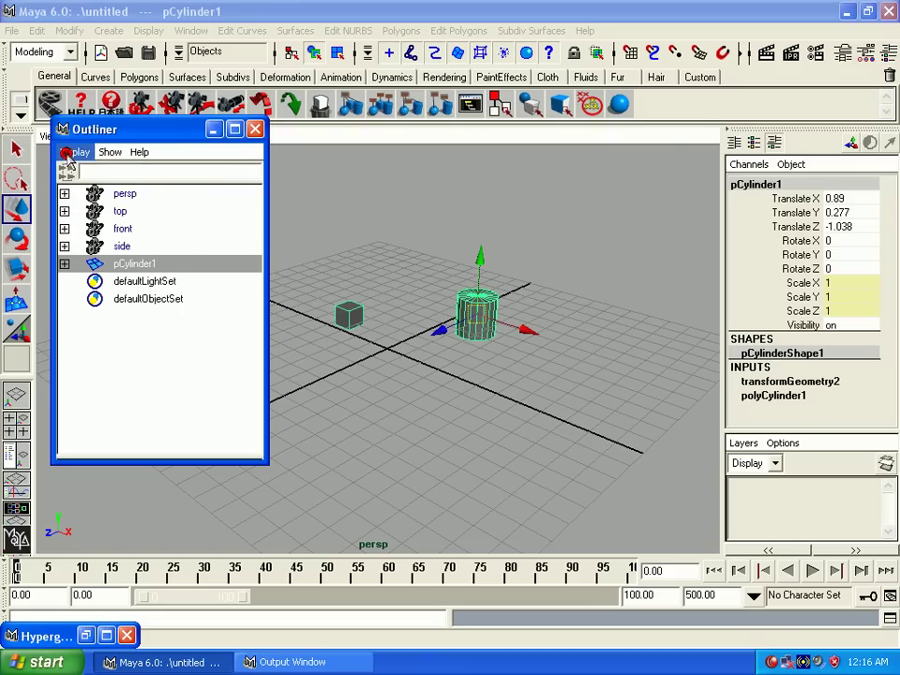
click(68, 154)
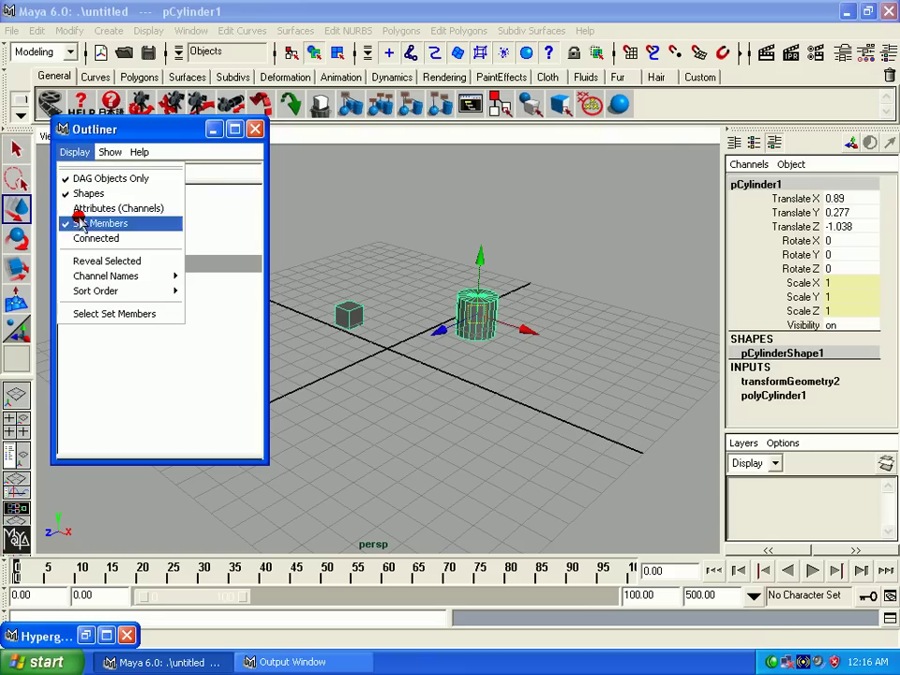
click(139, 347)
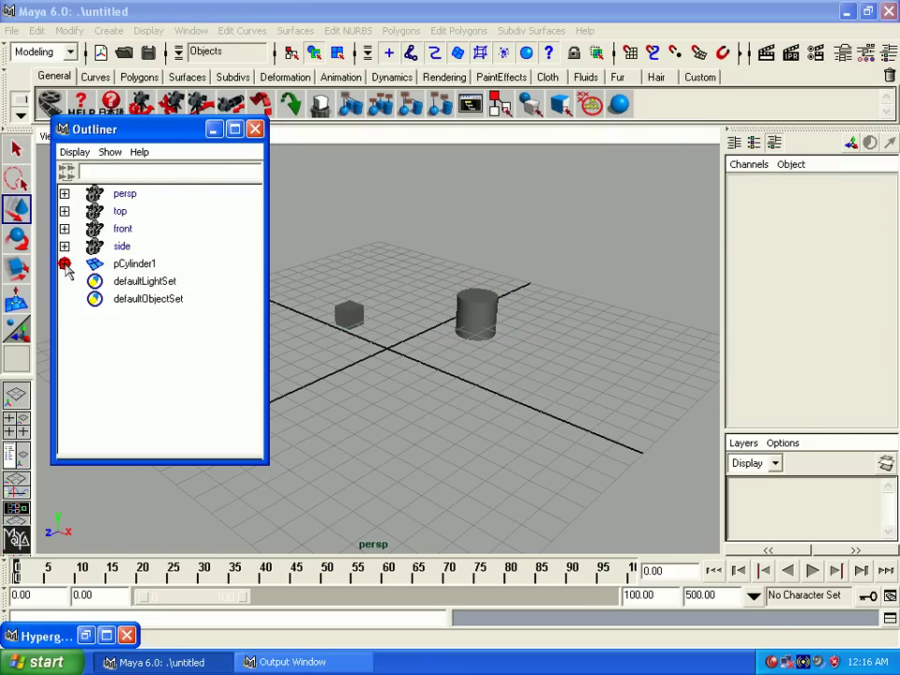
click(64, 264)
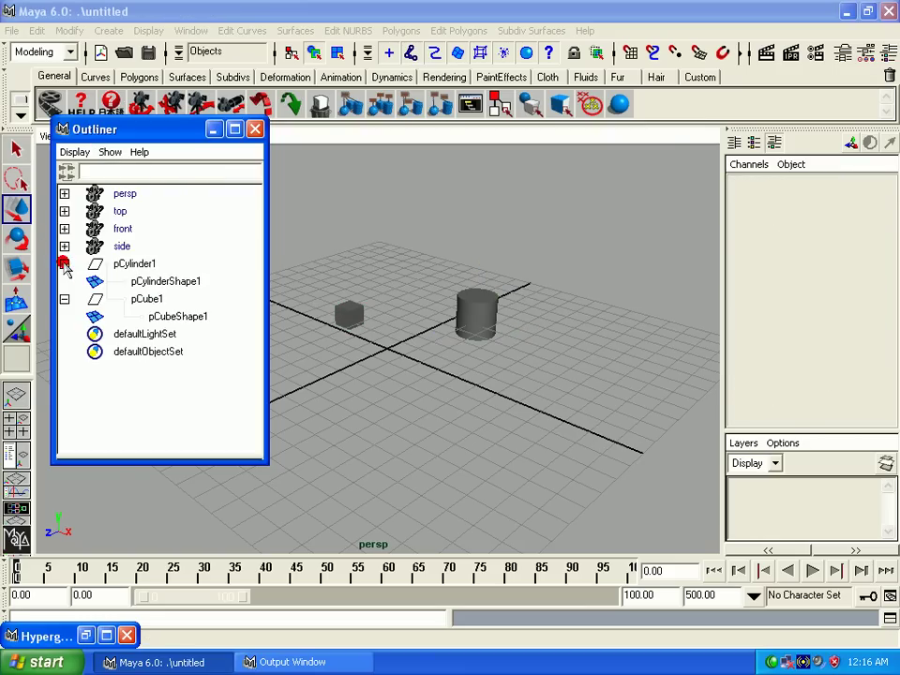
click(130, 263)
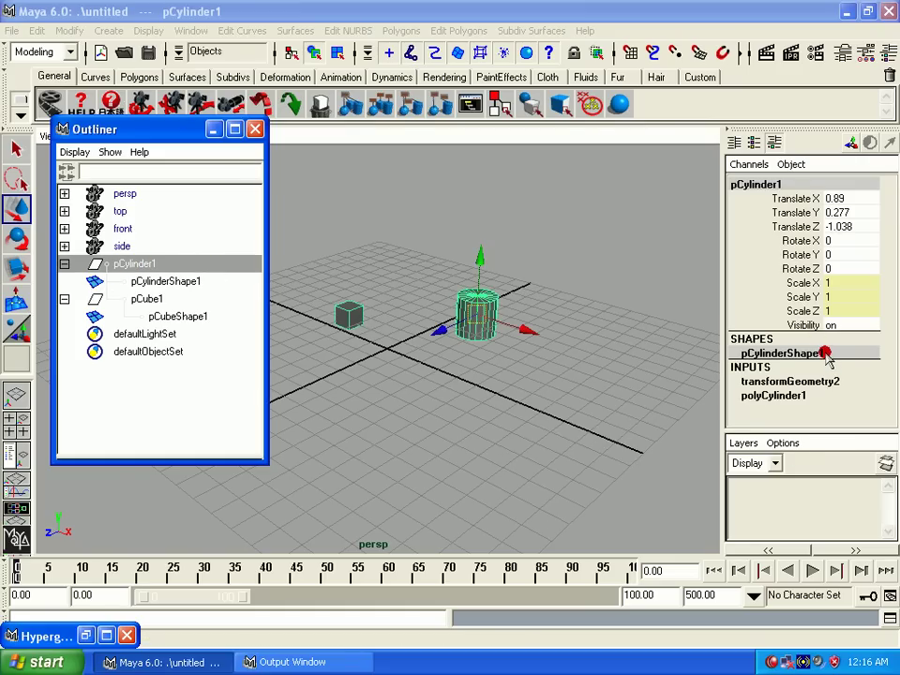
Step: Rename pCylinderShape1 to cyl1 in the Channel Box
double_click(825, 353)
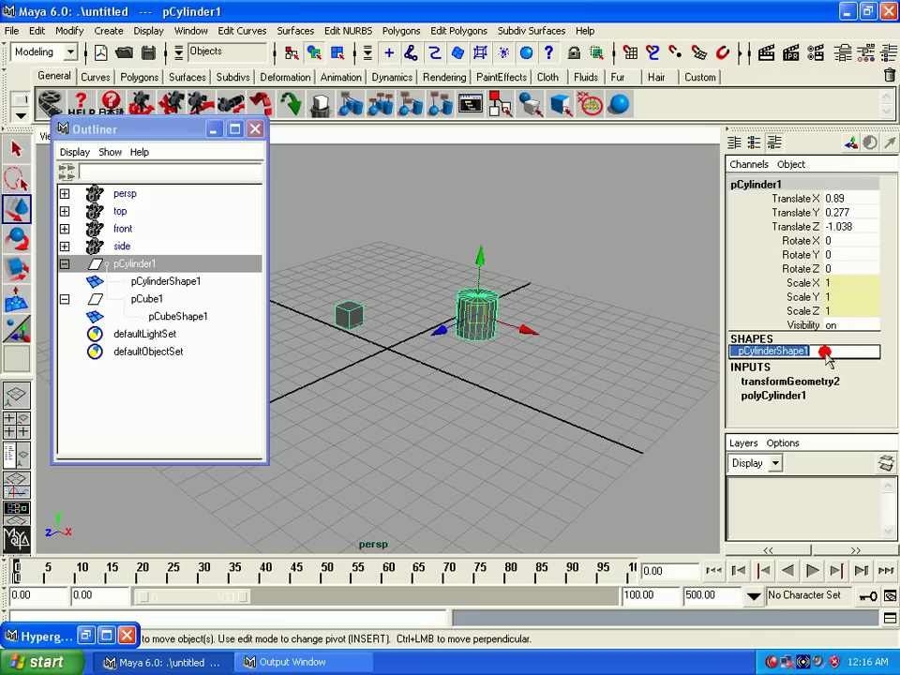
text(cyl)
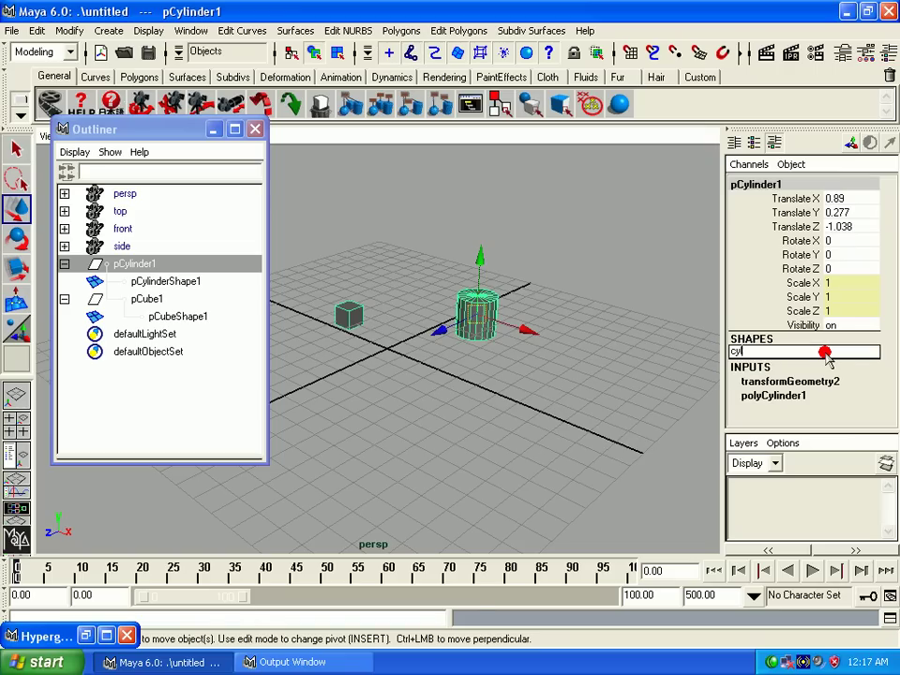
text(1)
key(Return)
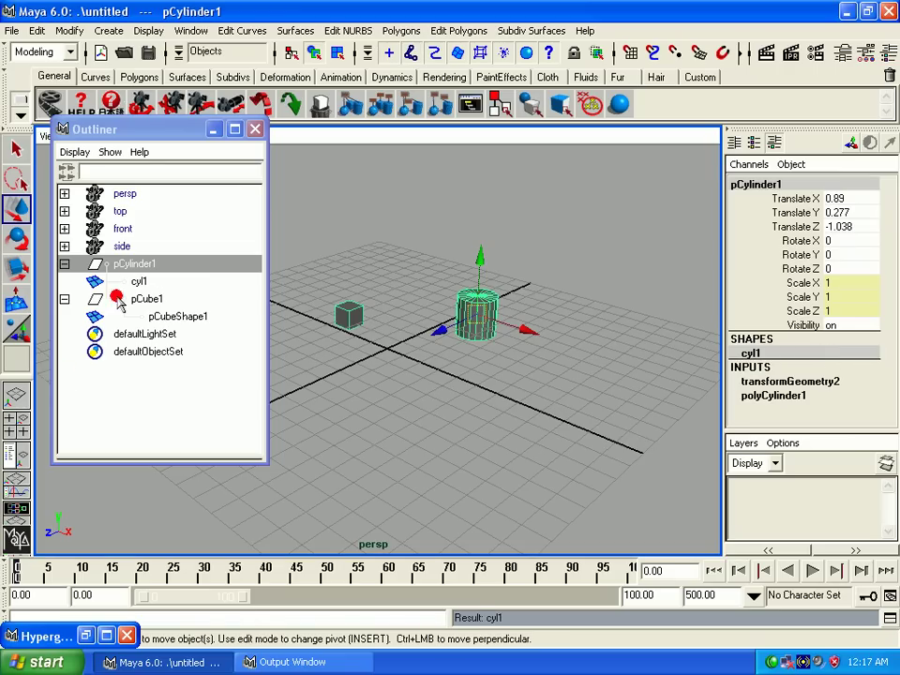
Step: Nudge pCube1 slightly away from the cylinder, to translate 1.07, -0.9, -0.397
click(101, 281)
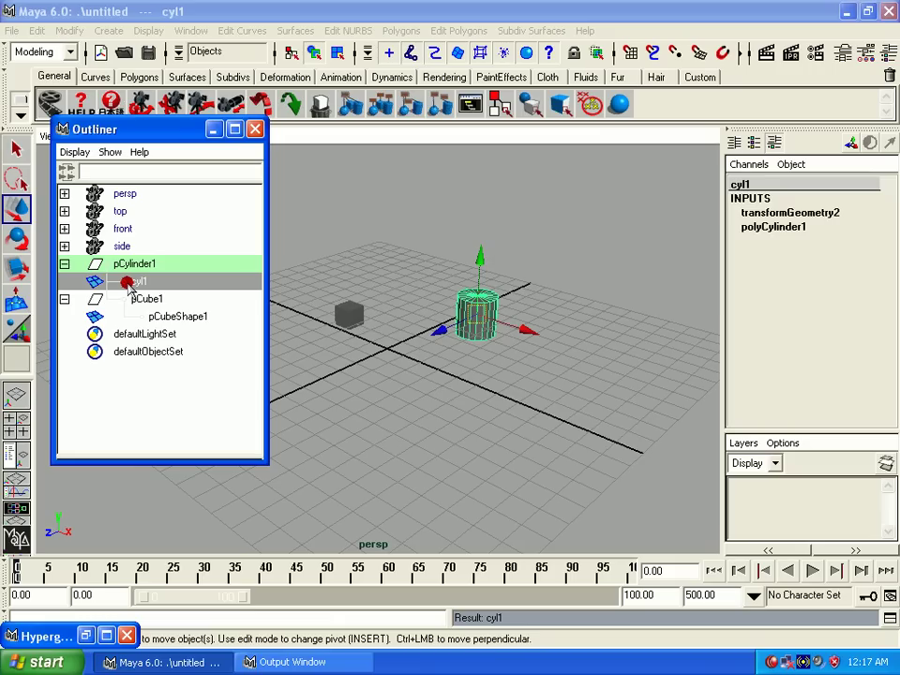
key(Up)
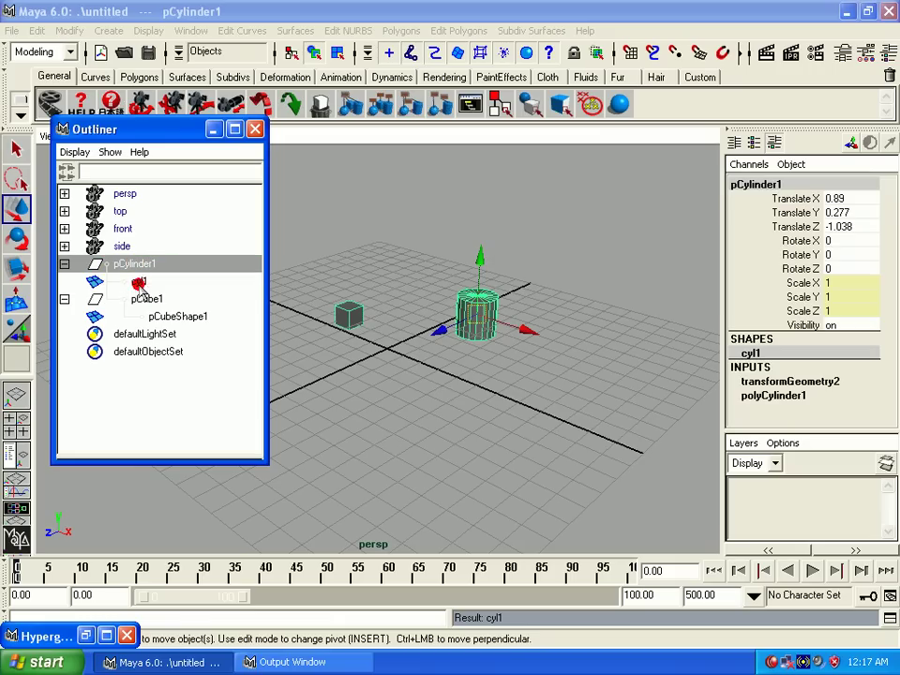
key(Down)
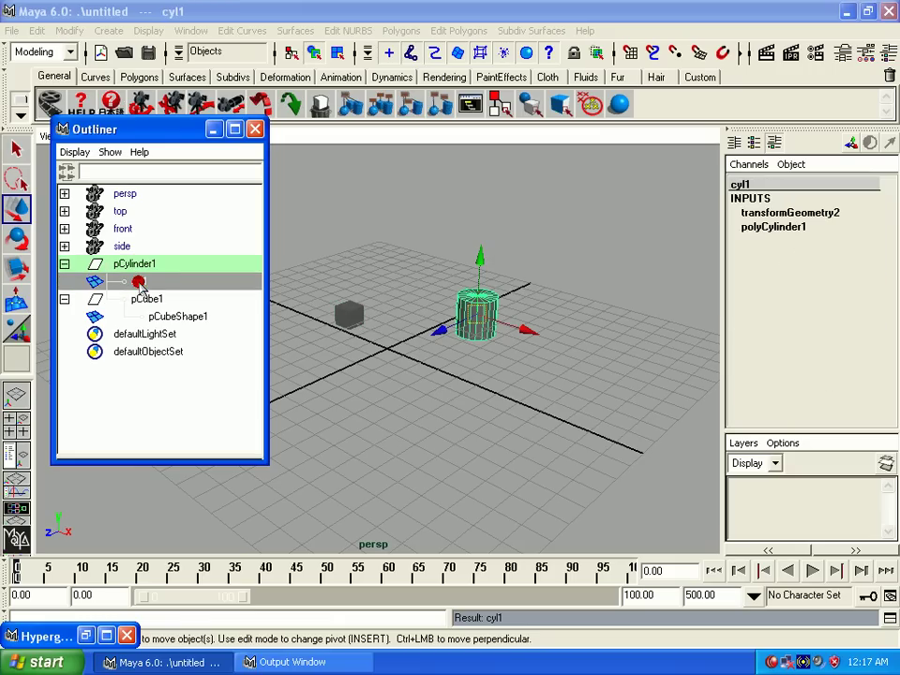
click(149, 264)
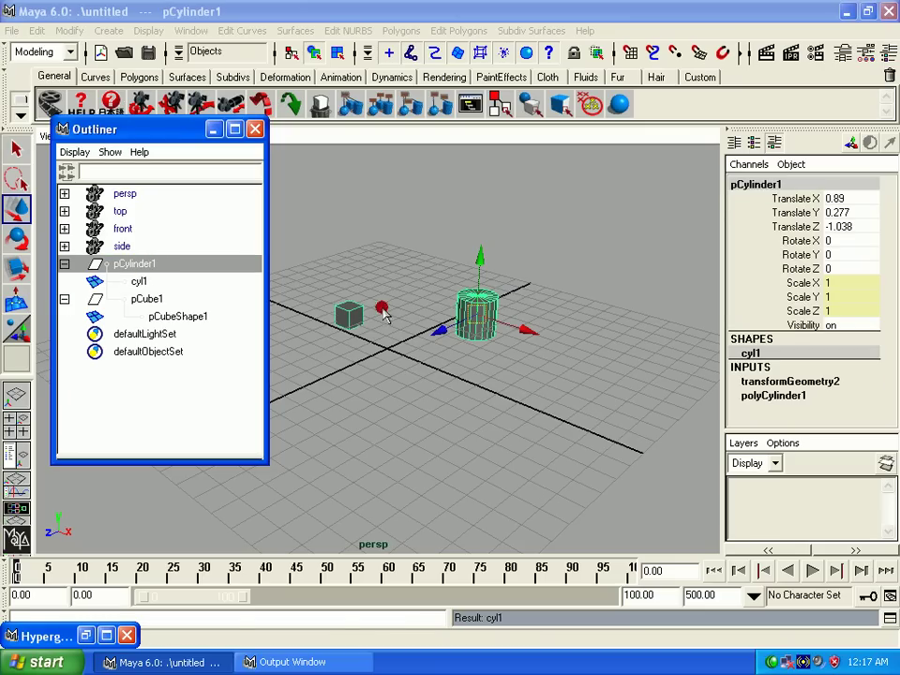
mouse_move(348, 317)
mouse_down()
mouse_move(432, 268)
mouse_move(365, 330)
mouse_up()
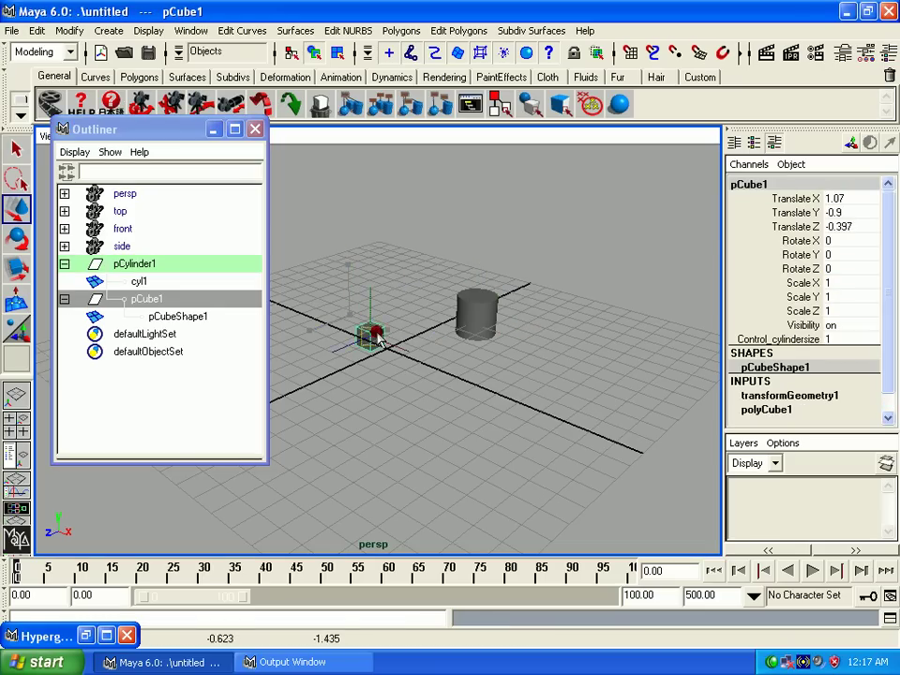
Step: Hide shape nodes in the Outliner and re-expand pCylinder1 to show pCube1
click(466, 317)
click(178, 316)
click(74, 152)
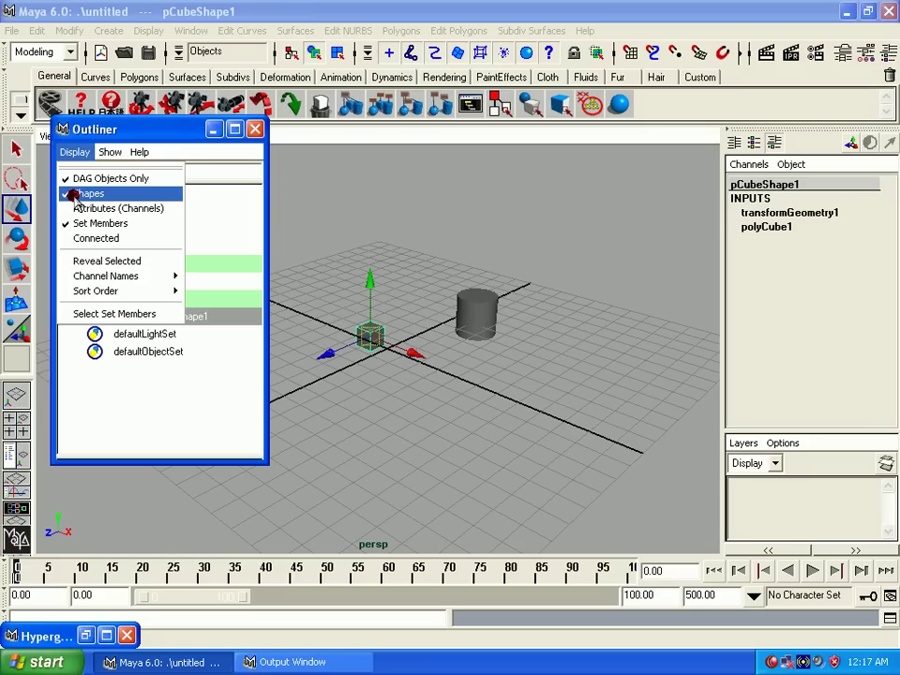
click(75, 194)
click(64, 263)
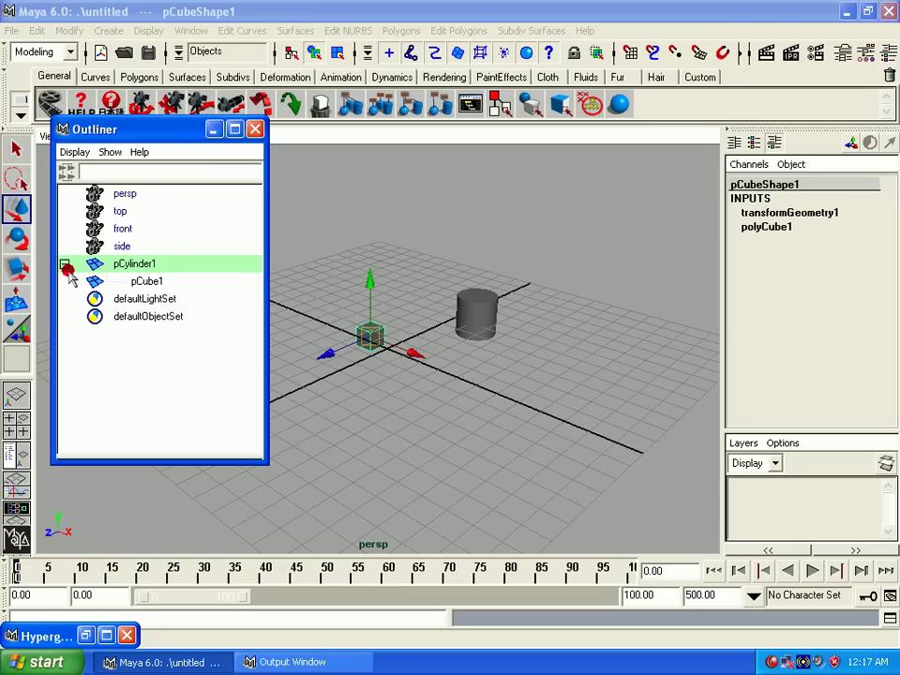
click(64, 263)
Step: Move the Outliner further left and reparent pCube1 under pCylinder1 by dragging
drag(108, 131, 69, 152)
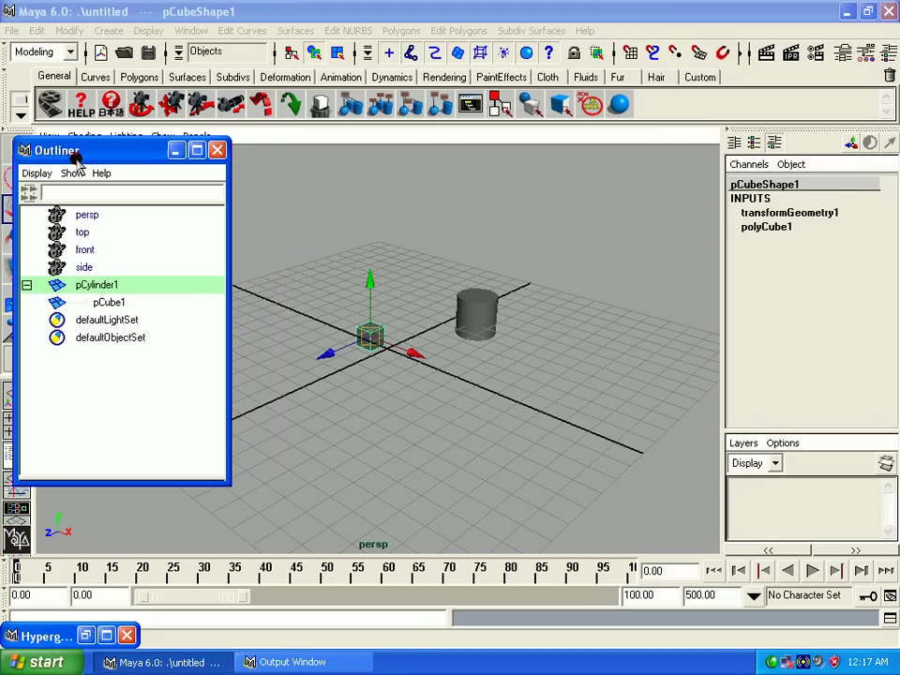
click(94, 302)
click(83, 232)
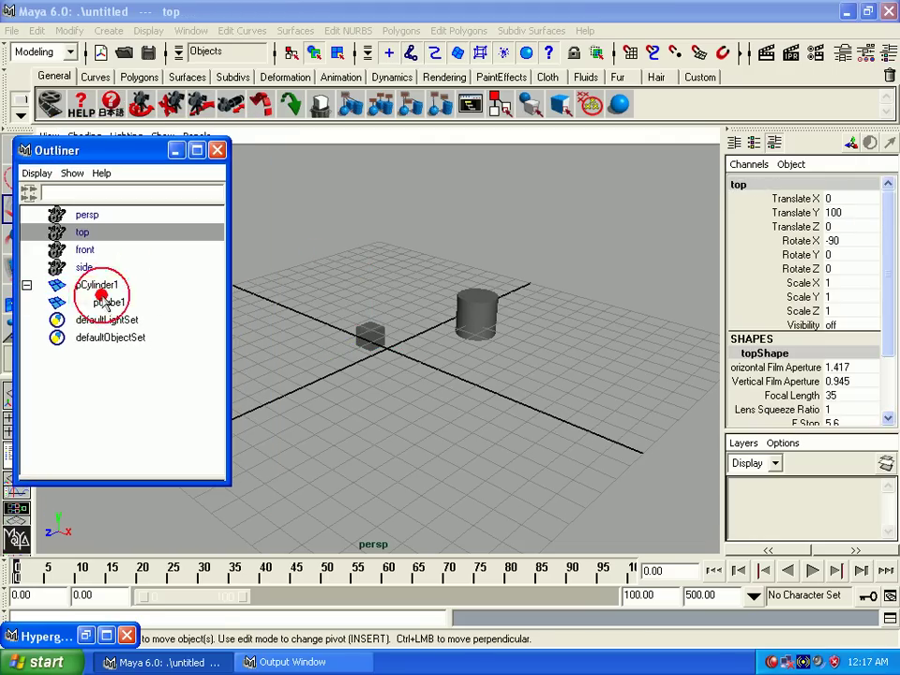
click(96, 285)
ctrl+click(103, 302)
middle_drag(103, 302, 94, 286)
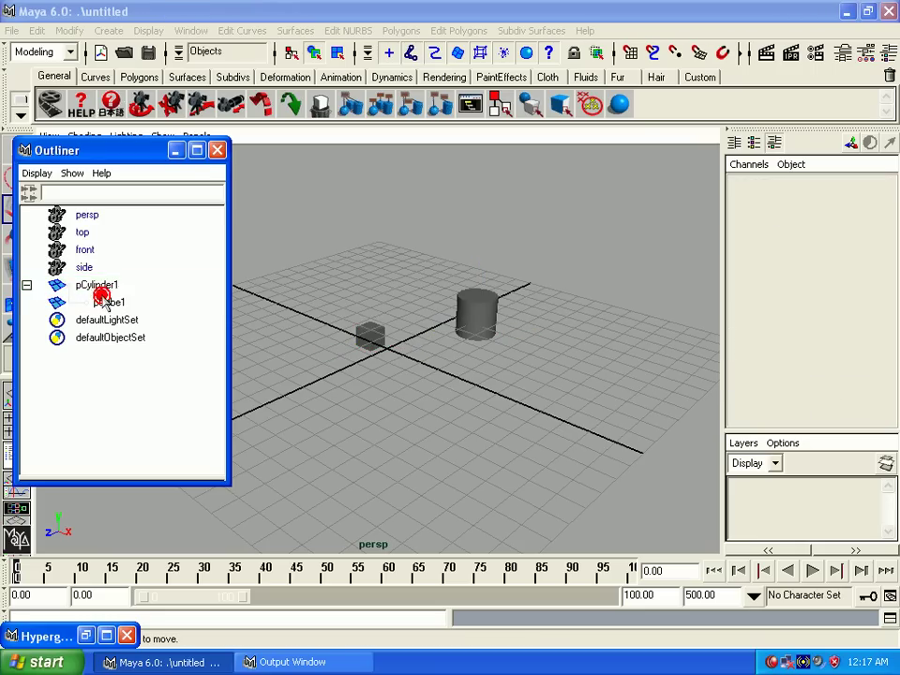
click(104, 288)
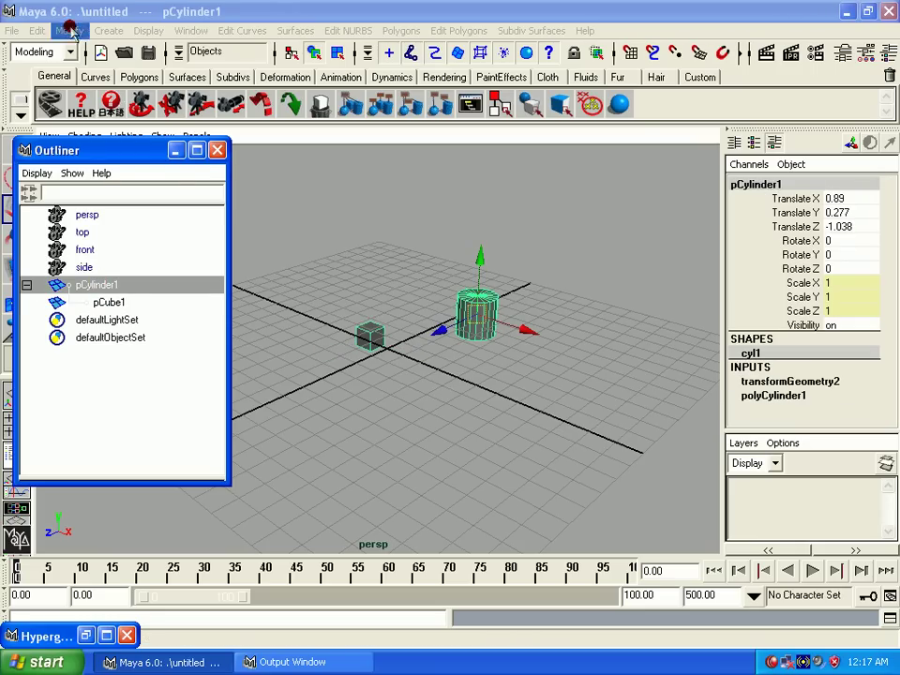
click(108, 30)
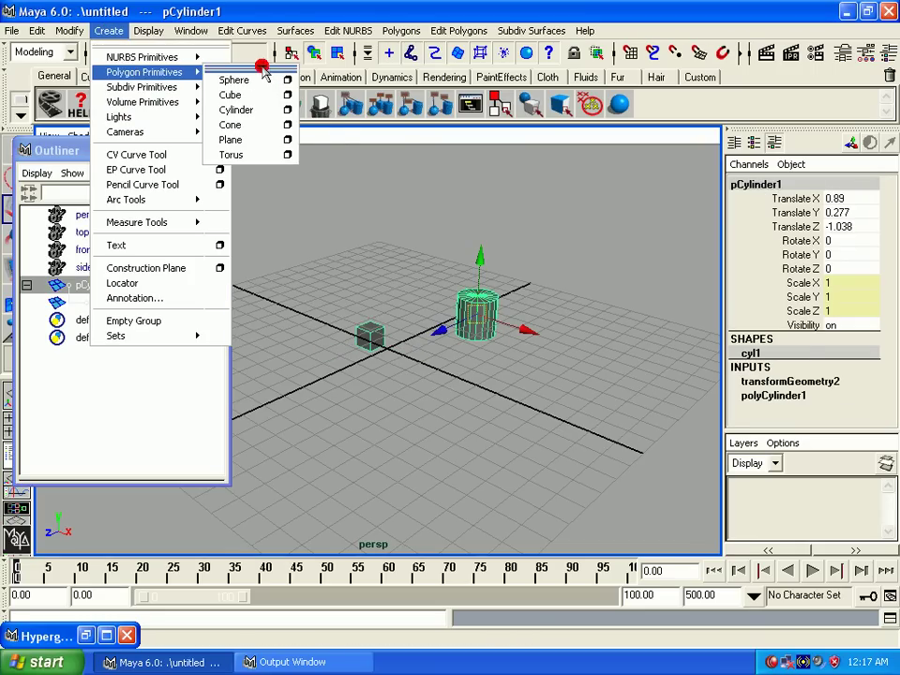
Step: Create a polygon cube, cylinder, cone and plane from Polygon Primitives
click(263, 68)
click(283, 117)
click(288, 136)
click(286, 152)
click(286, 170)
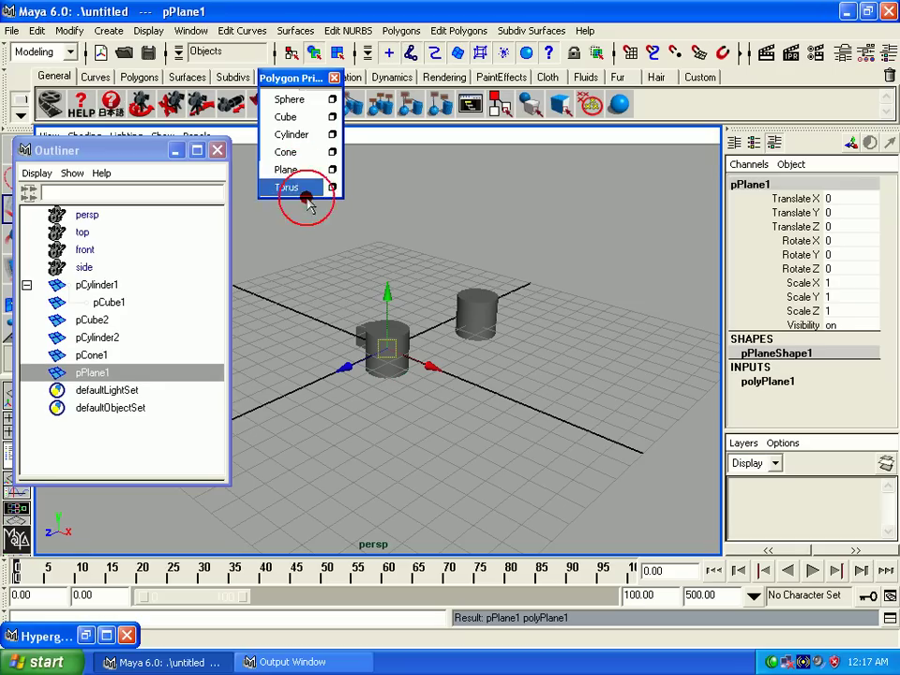
Step: Select pCube2, pCylinder2 and pCone1 and move the cone to the right of the grid
click(83, 355)
click(84, 337)
ctrl+click(84, 320)
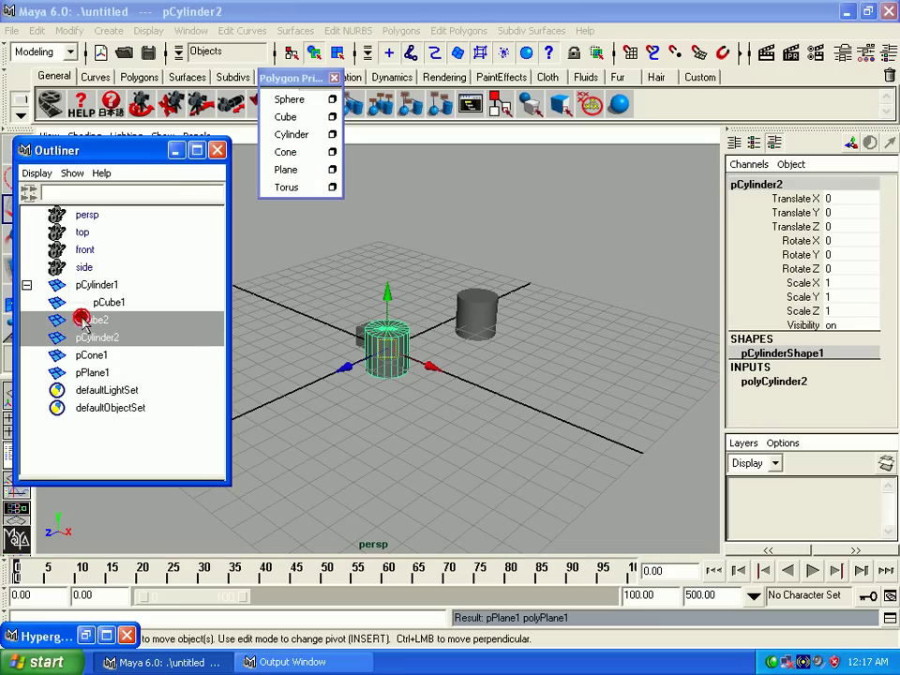
ctrl+click(87, 354)
middle_drag(425, 390, 609, 333)
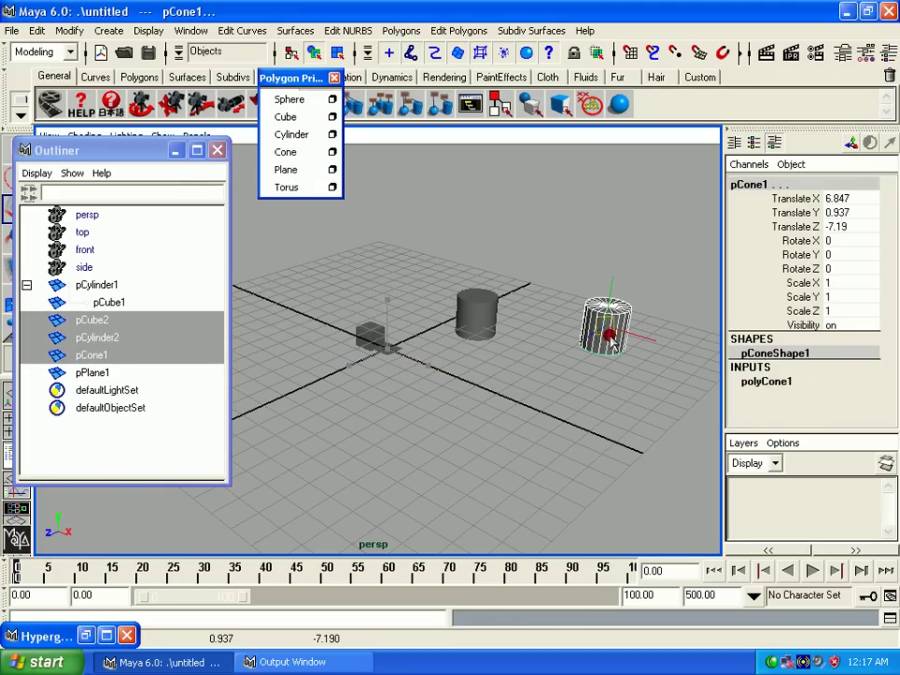
Step: Move the pCylinder1 group and pCylinder2 away from the origin to reveal the cone
click(90, 319)
shift+click(94, 284)
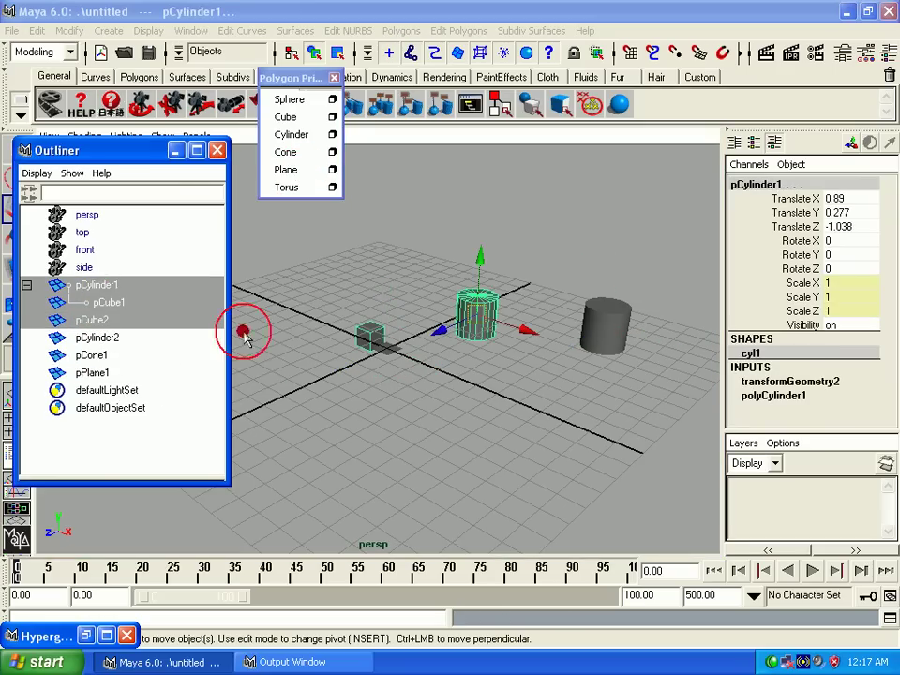
mouse_move(506, 333)
middle_down()
mouse_move(469, 424)
mouse_move(475, 294)
middle_up()
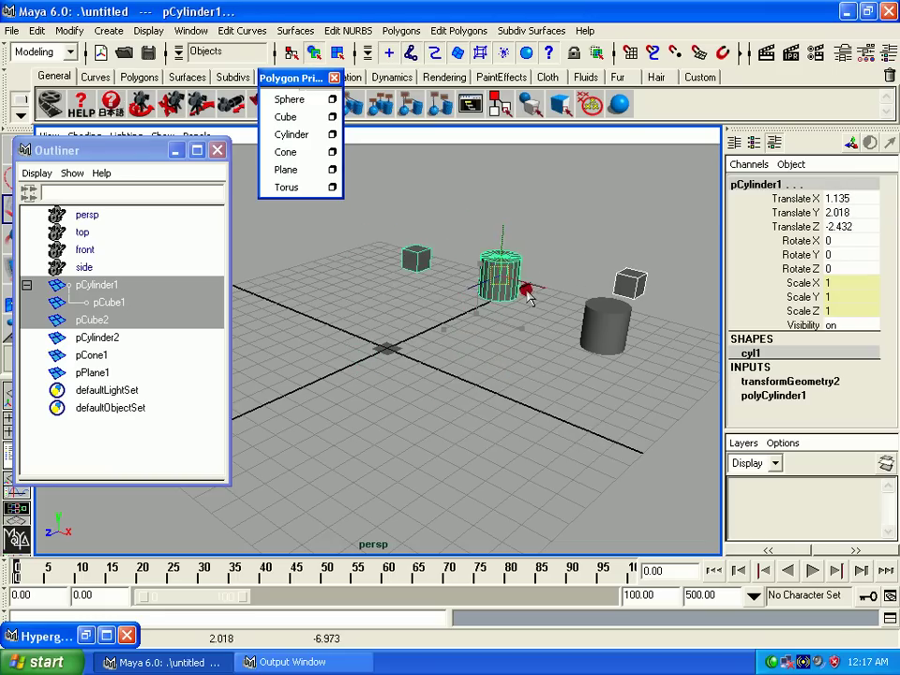
click(426, 413)
click(94, 284)
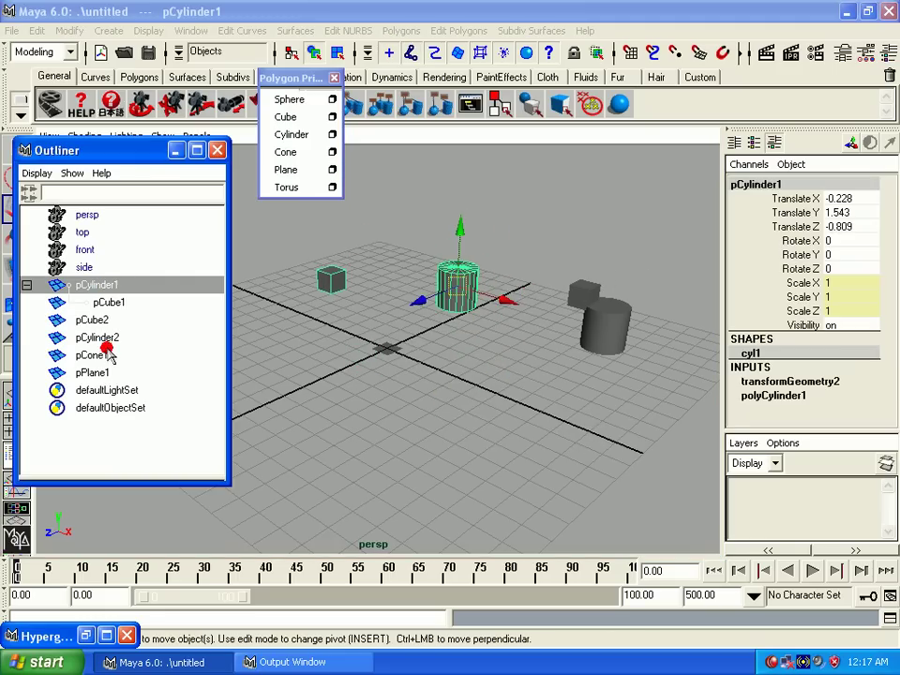
ctrl+click(99, 338)
mouse_move(506, 301)
middle_down()
mouse_move(555, 315)
mouse_move(469, 319)
middle_up()
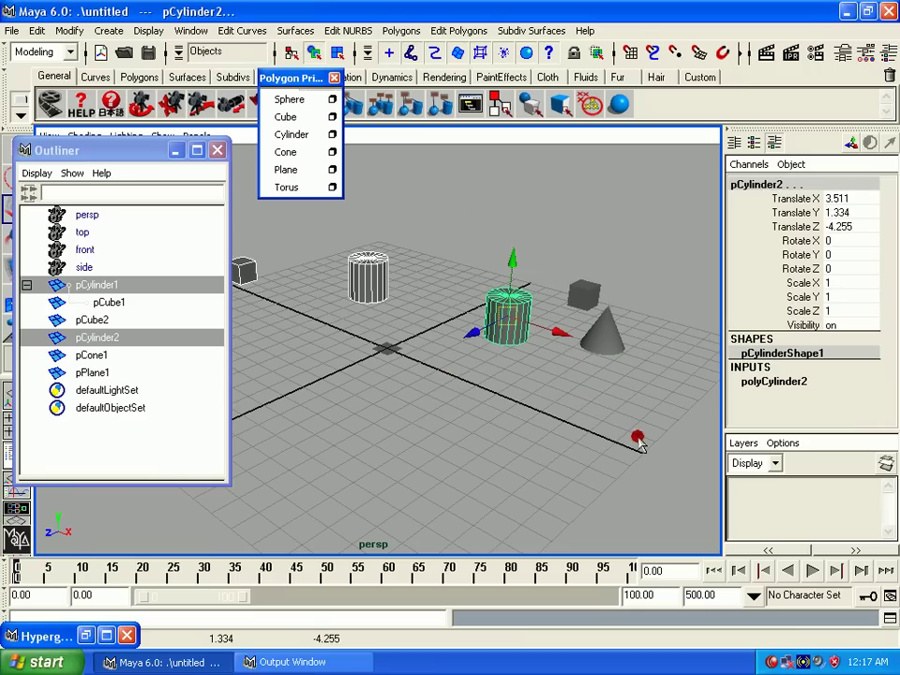
Step: Delete every object from pCylinder1 to pPlane1 and close the Outliner
shift+click(92, 372)
key(Delete)
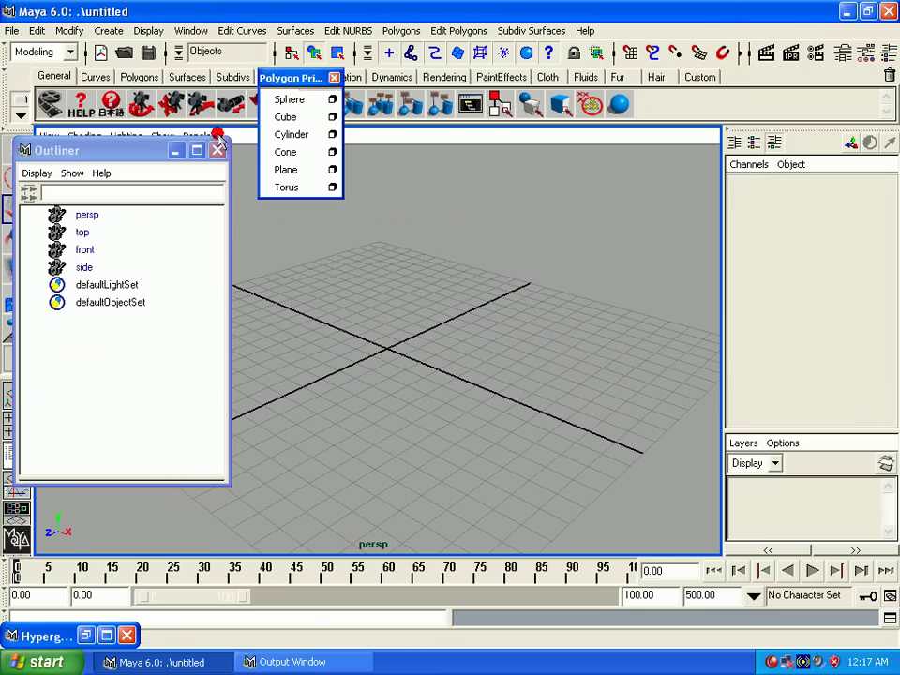
click(216, 150)
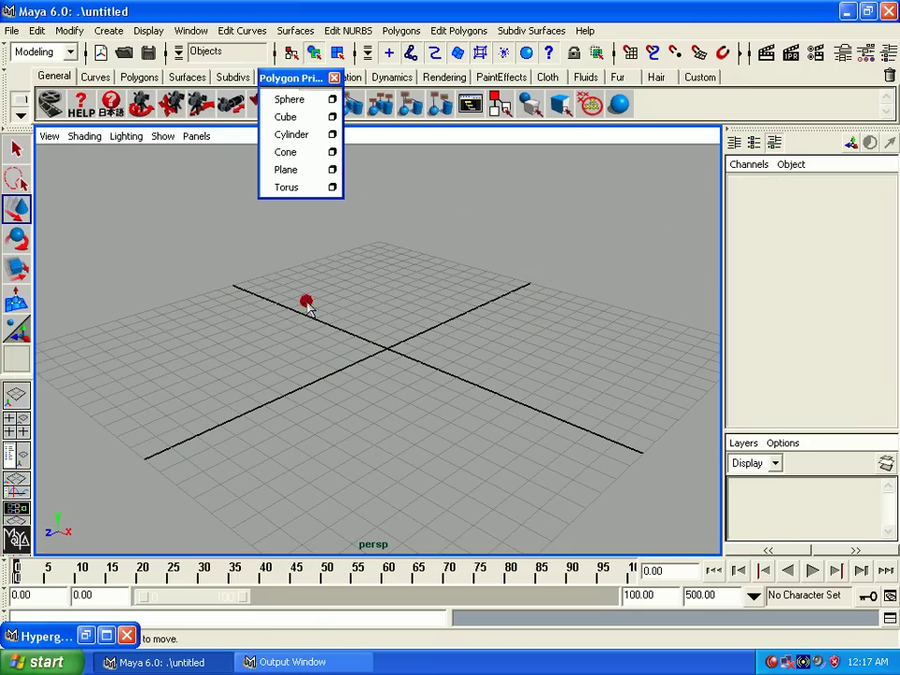
Step: Restore the minimized Hypergraph and resize it beside the viewport
double_click(61, 634)
drag(635, 418, 703, 192)
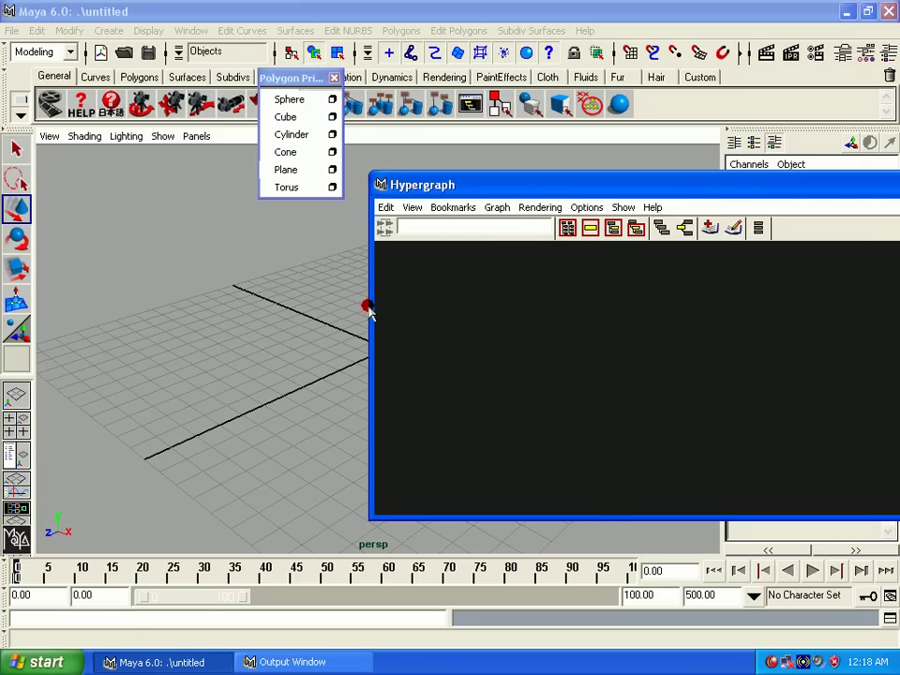
drag(368, 312, 605, 309)
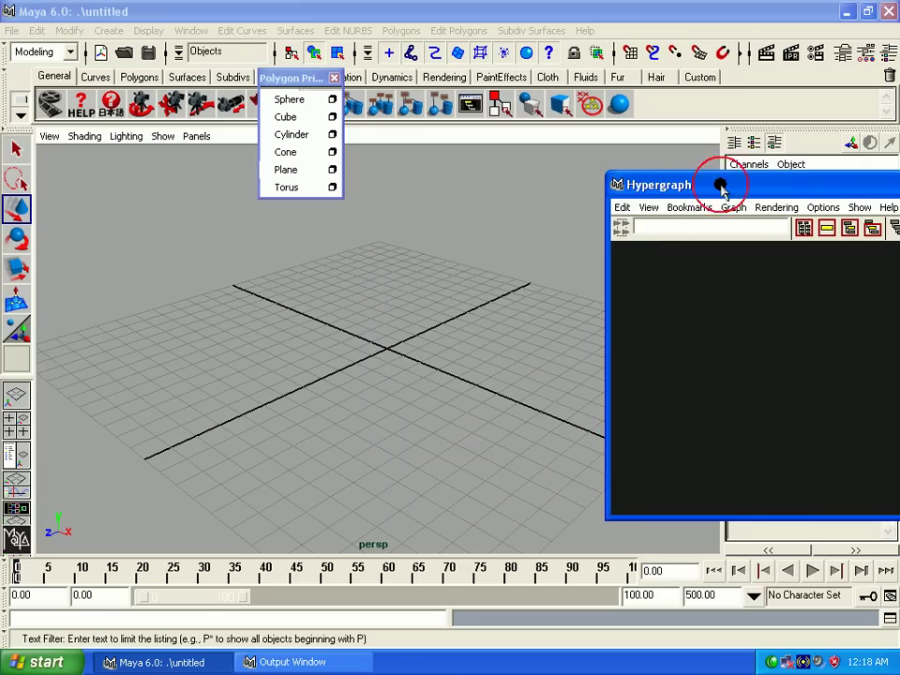
drag(721, 190, 677, 176)
Step: Create a polygon cylinder, move it left along X, and select its pCylinder1 node
click(108, 30)
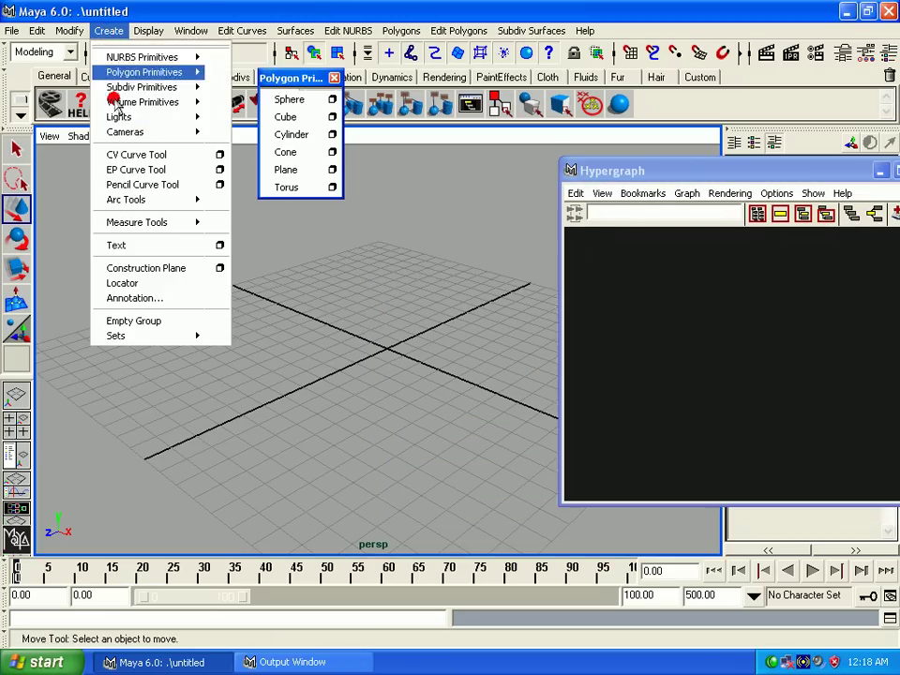
click(293, 135)
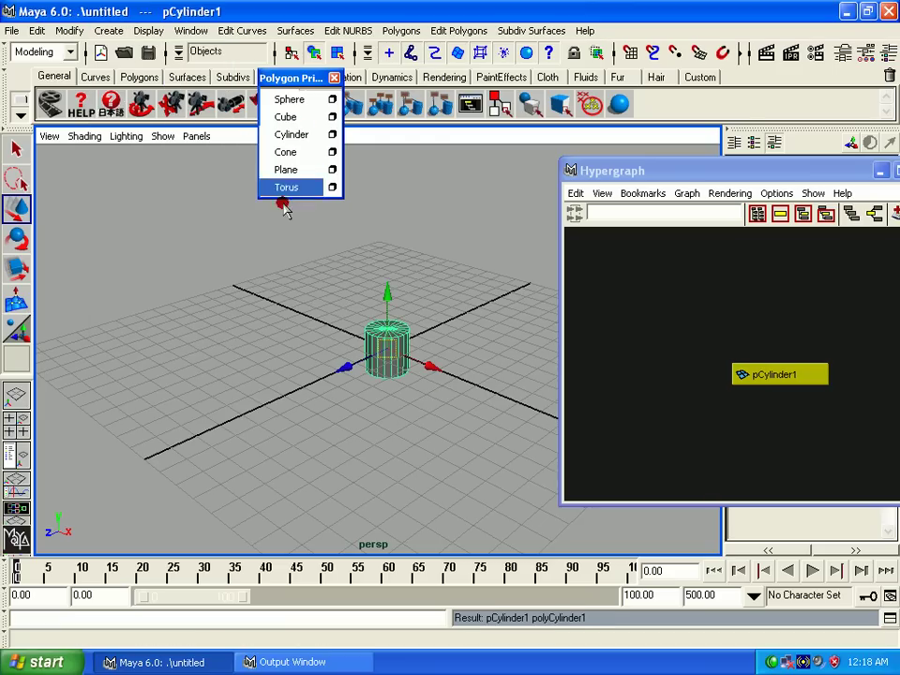
drag(344, 361, 238, 361)
click(784, 368)
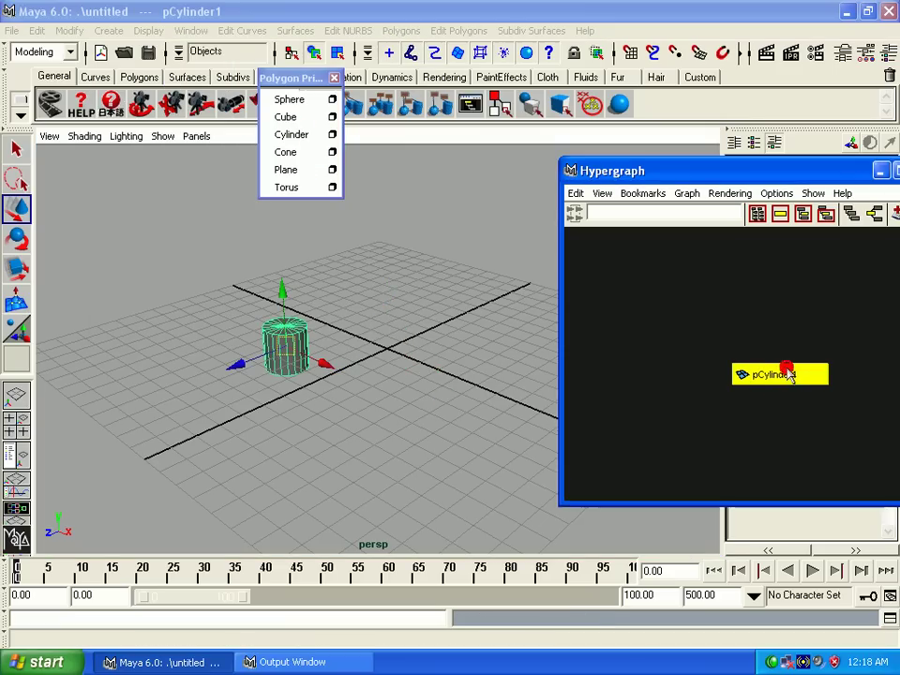
click(805, 376)
middle_drag(807, 379, 737, 372)
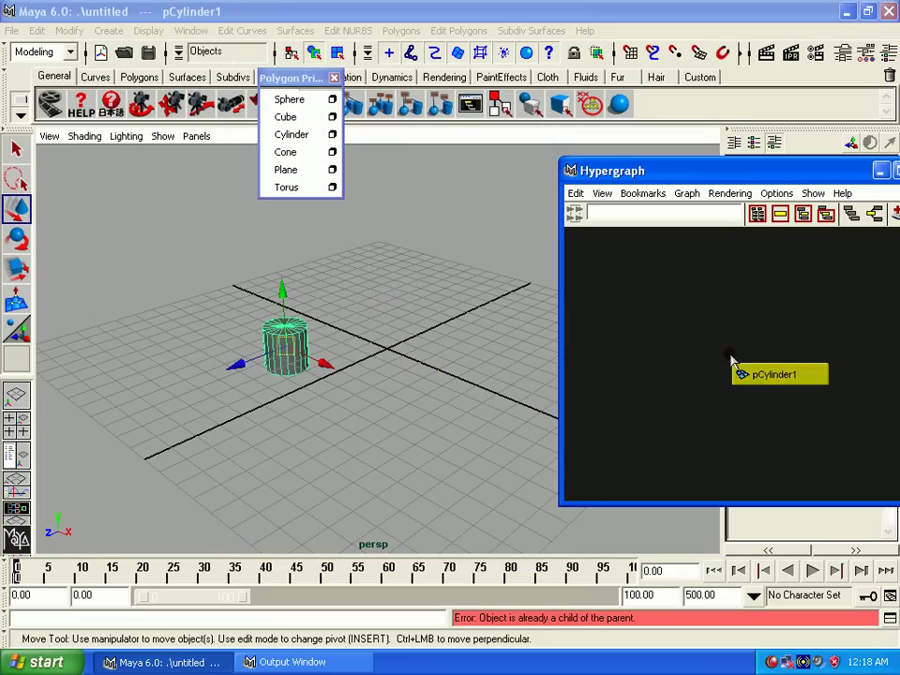
click(765, 403)
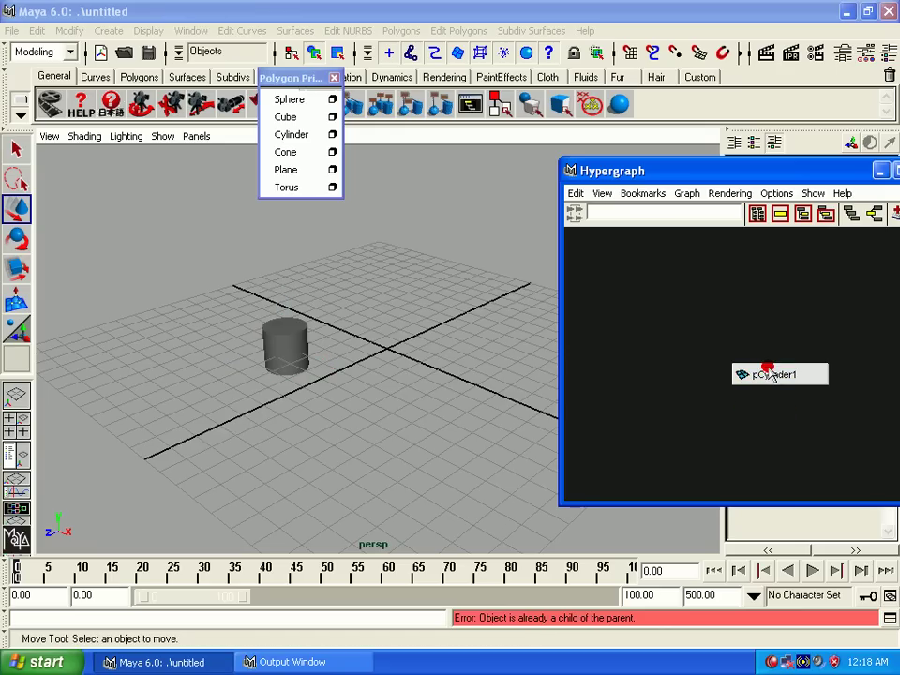
click(765, 371)
Step: Reposition the Hypergraph window up and to the left
drag(764, 171, 764, 151)
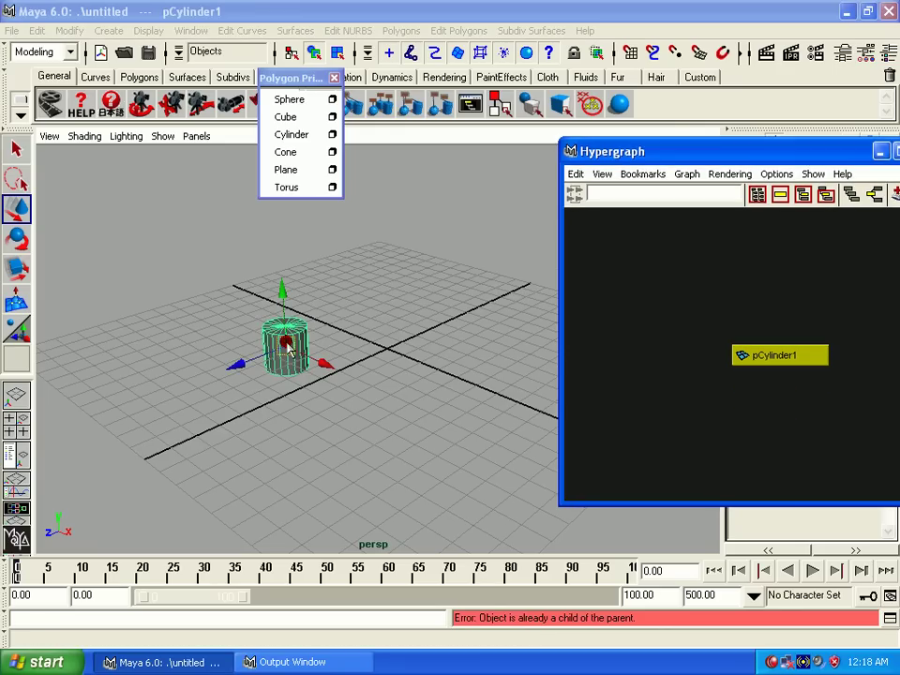
click(812, 357)
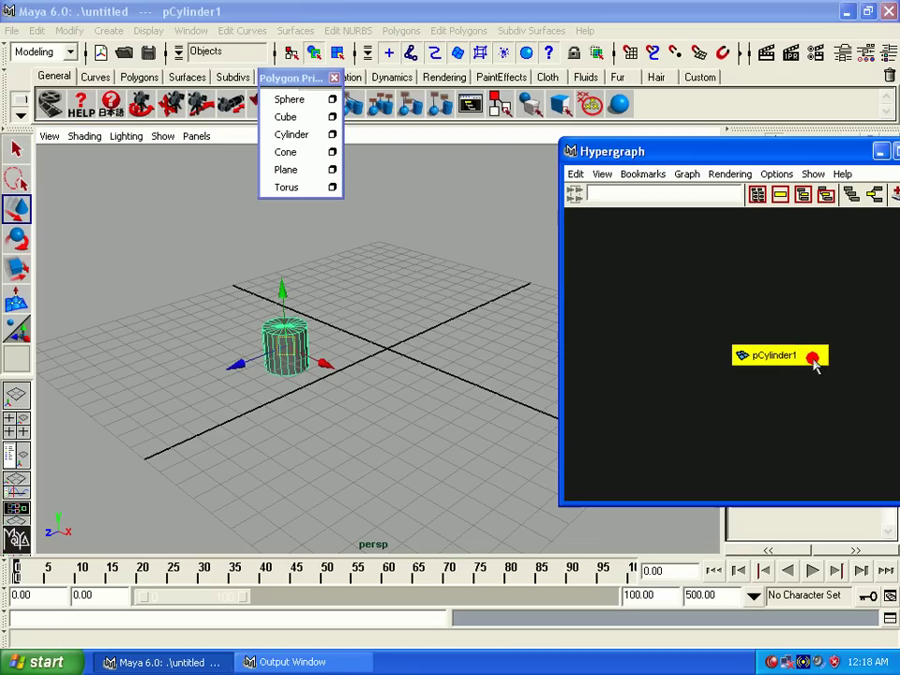
drag(623, 150, 543, 89)
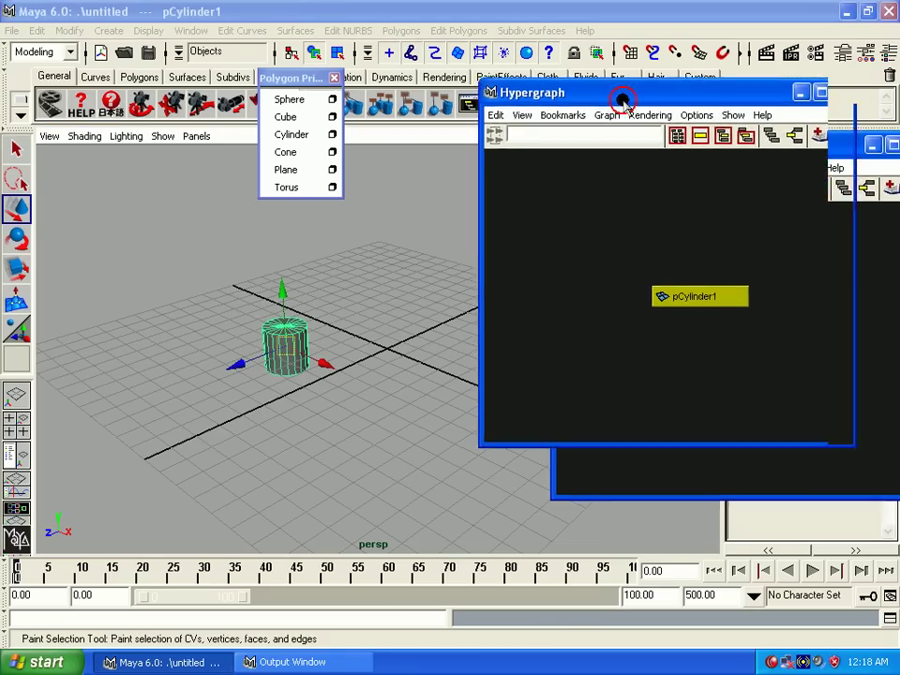
click(100, 31)
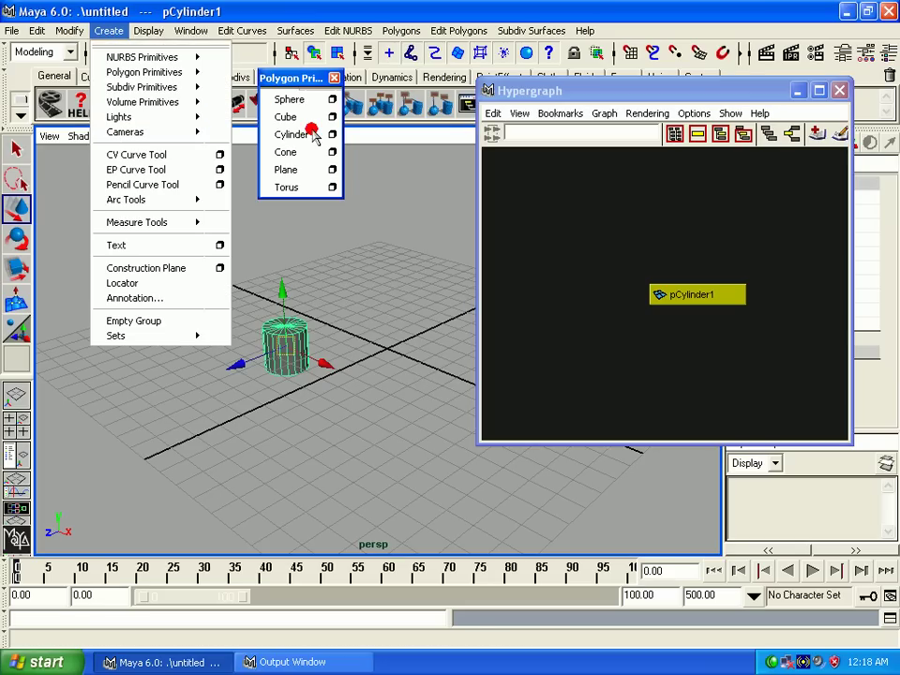
Step: Create a polygon cube, pCube1, and raise it along Y
click(293, 120)
drag(385, 361, 387, 282)
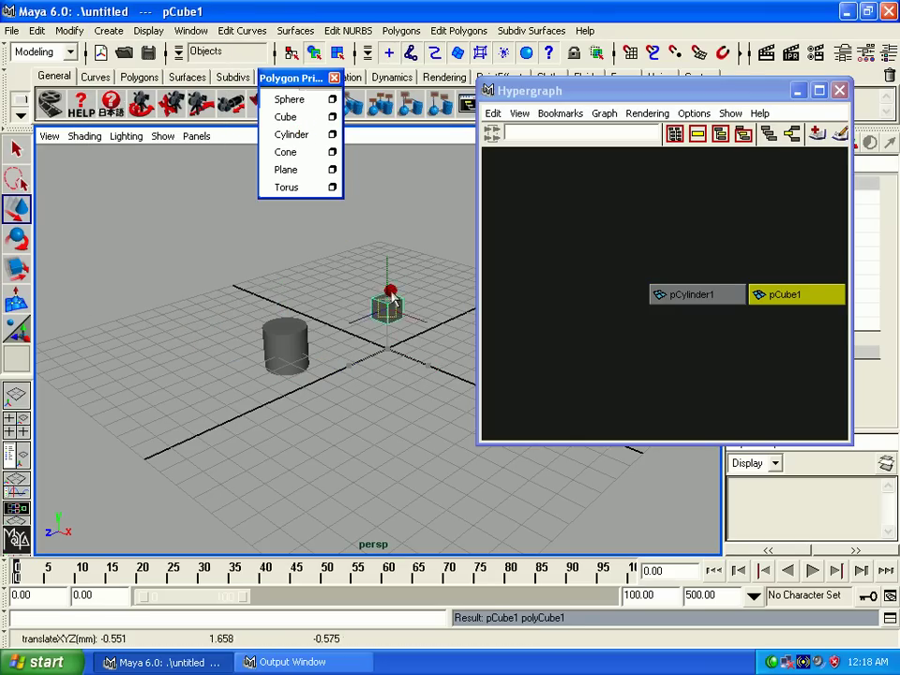
click(810, 296)
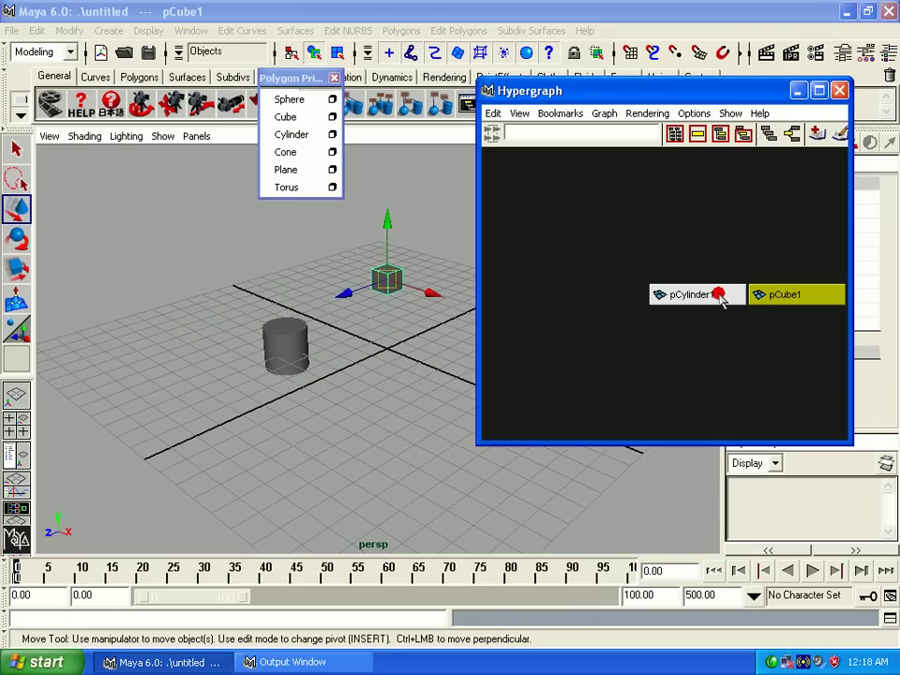
Step: Attempt parenting pCylinder1 under pCube1, then undo back before the cube's move
middle_drag(722, 296, 779, 298)
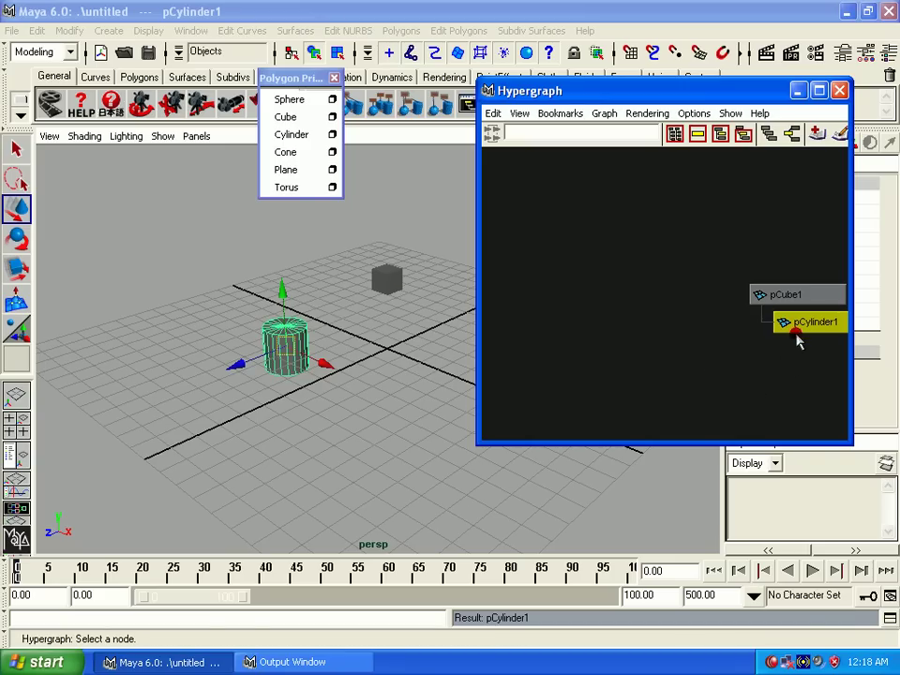
middle_drag(798, 342, 750, 296)
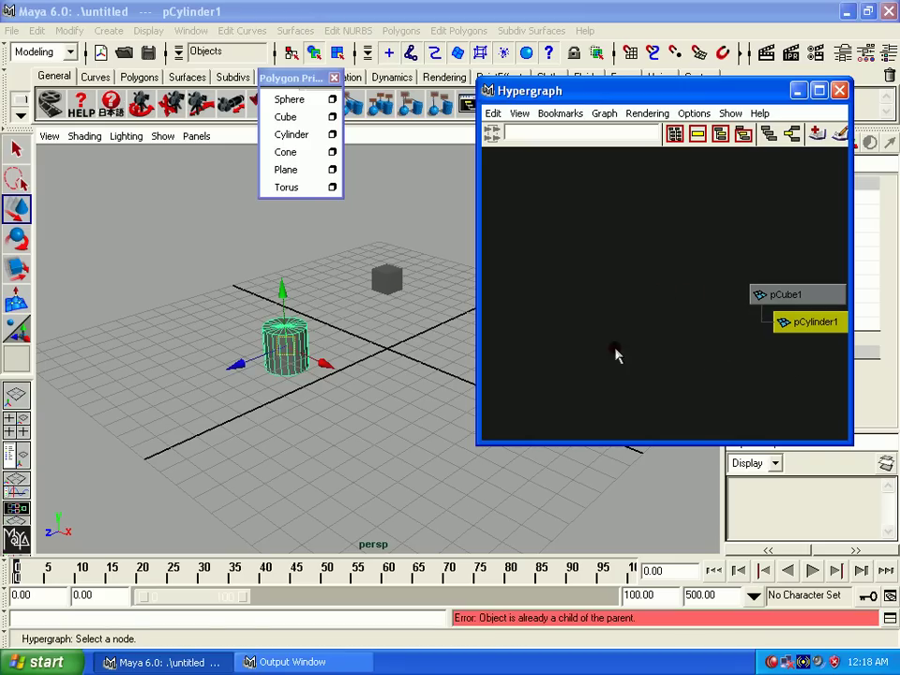
key(ctrl+z)
key(ctrl+z)
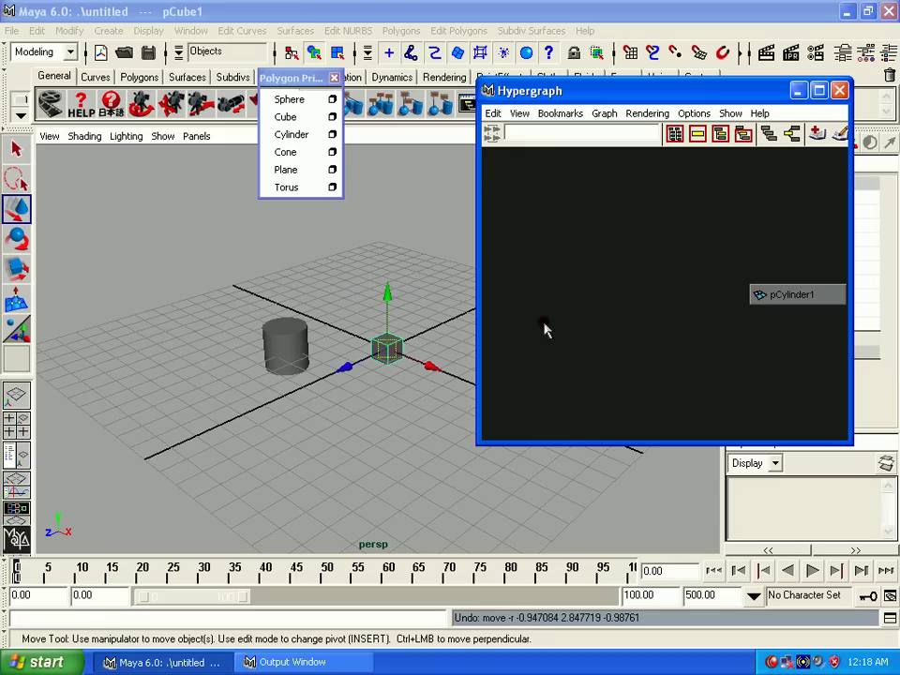
key(shift+z)
key(ctrl+z)
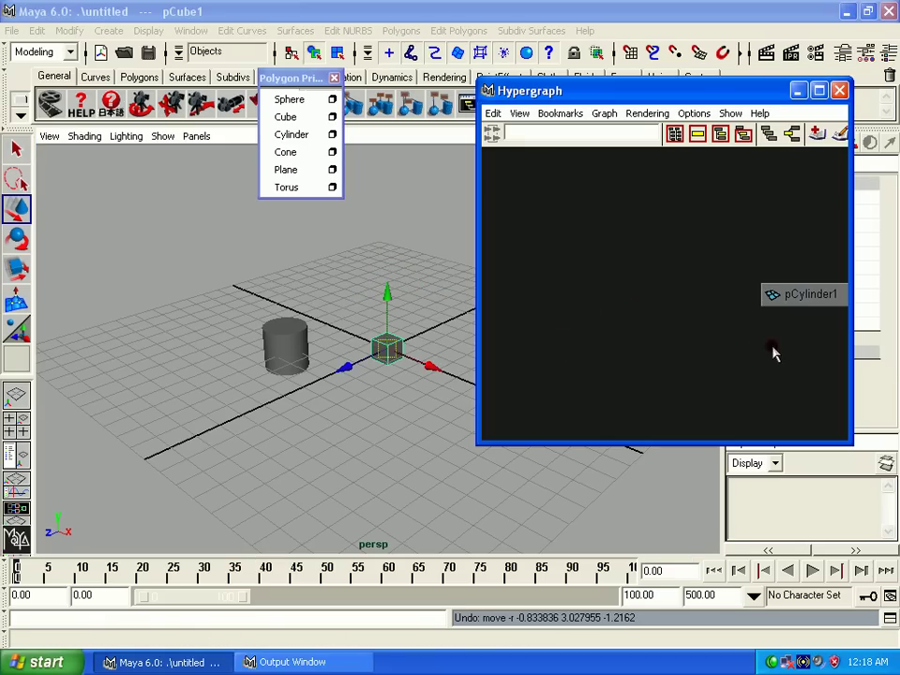
Step: Frame all nodes, middle-drag pCylinder1 onto pCube1, and move the cube with its child
click(674, 134)
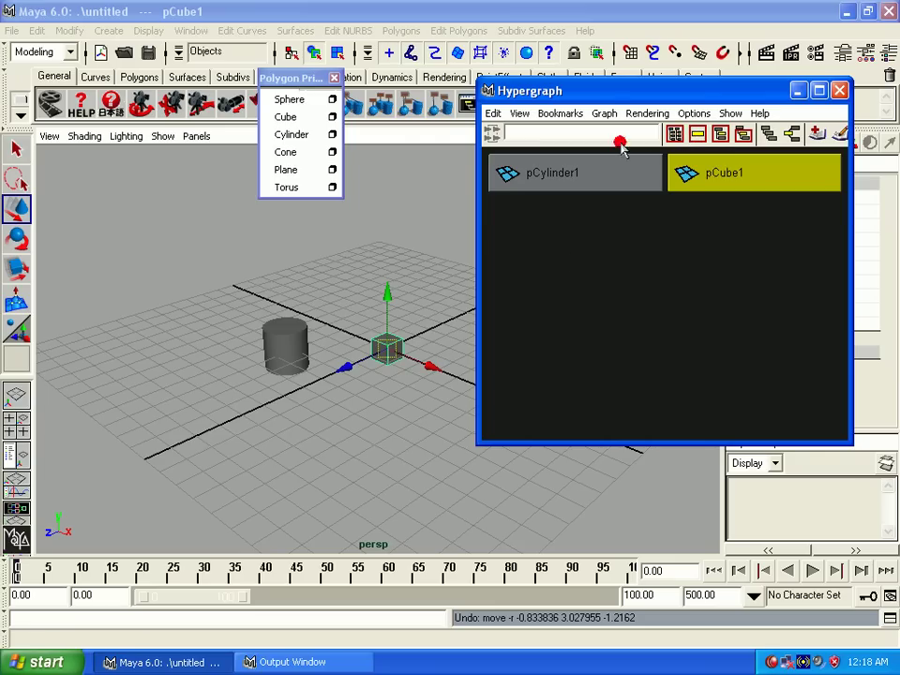
click(563, 176)
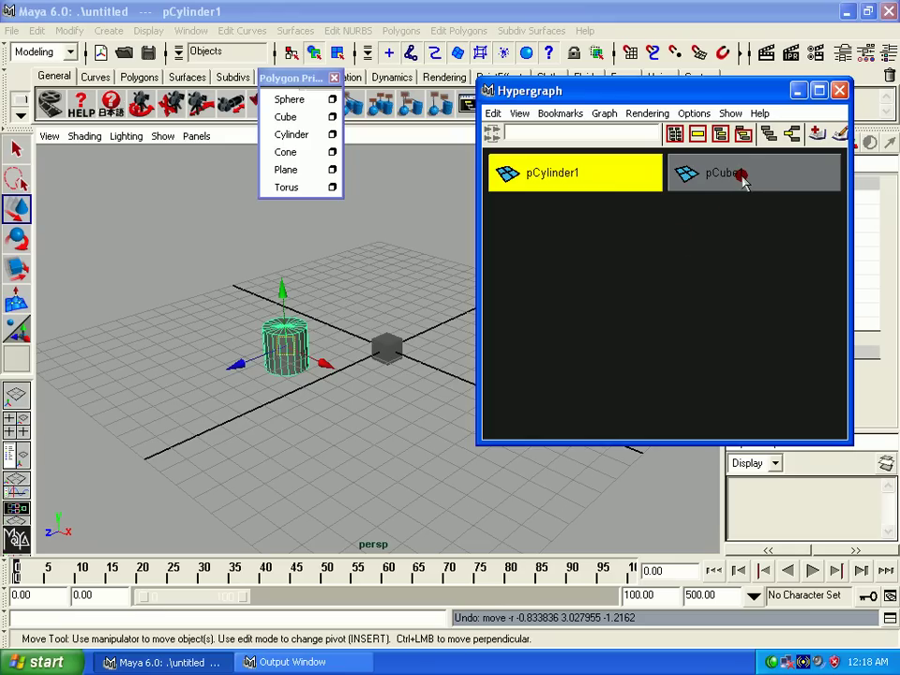
middle_drag(741, 180, 741, 180)
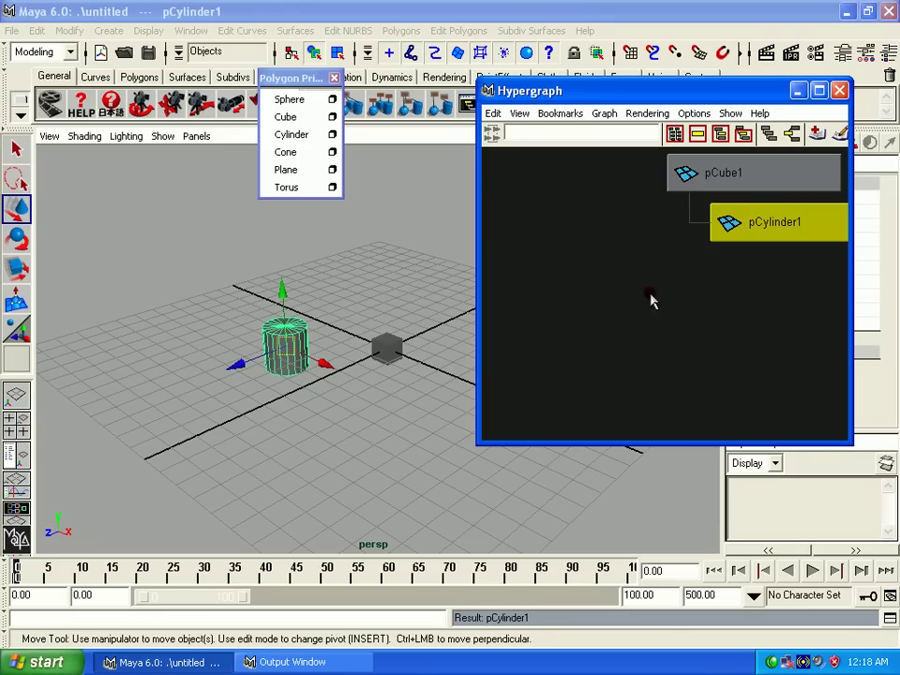
click(384, 347)
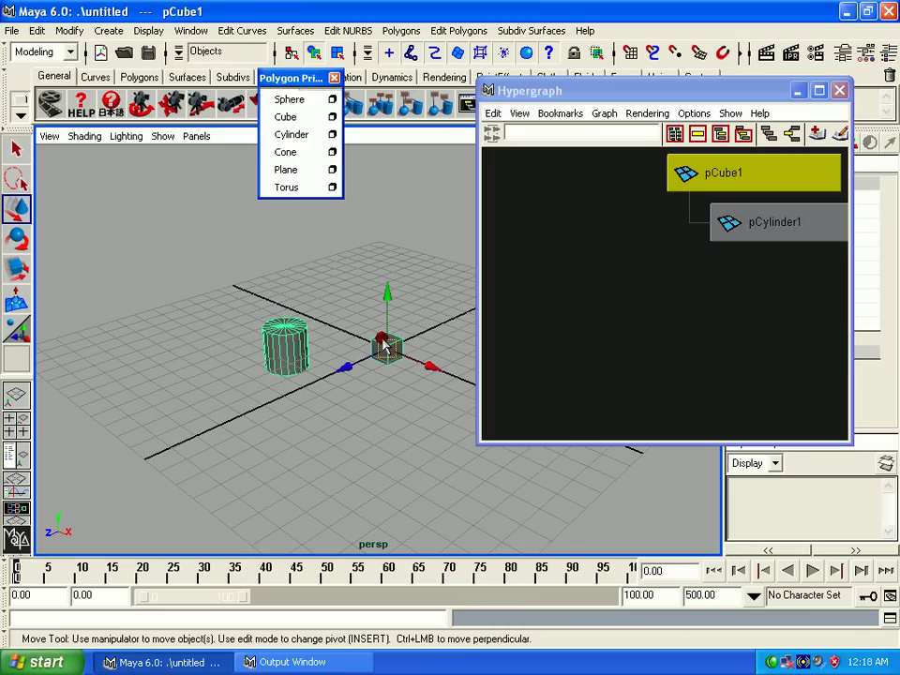
mouse_move(420, 369)
mouse_down()
mouse_move(378, 351)
mouse_move(424, 287)
mouse_move(432, 410)
mouse_move(280, 375)
mouse_move(419, 293)
mouse_move(315, 360)
mouse_move(404, 312)
mouse_move(363, 345)
mouse_move(352, 367)
mouse_move(374, 362)
mouse_up()
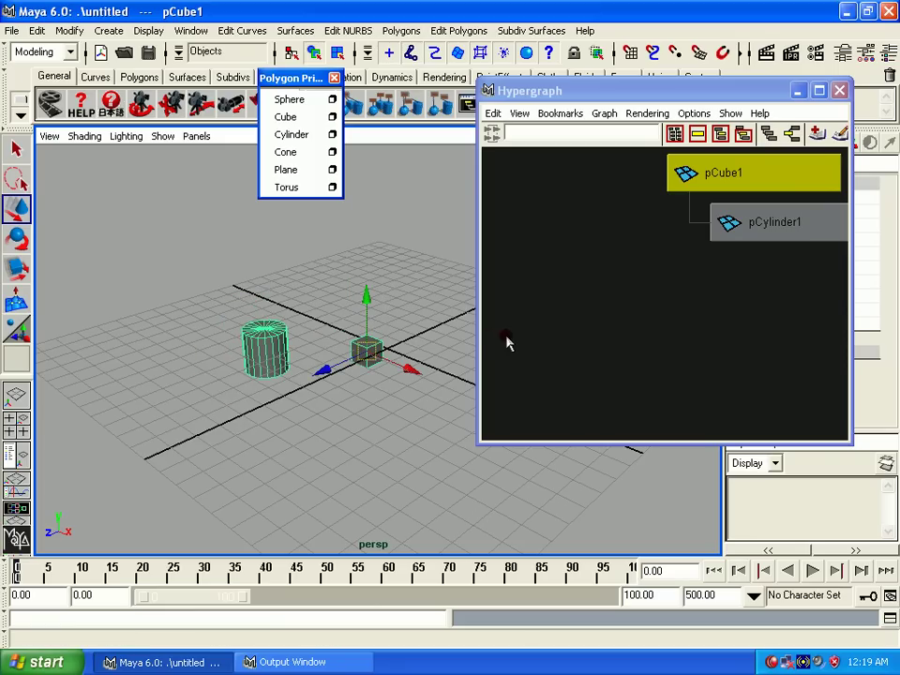
Step: Try Edit > Parent, then clear the selection and select pCylinder1
click(38, 30)
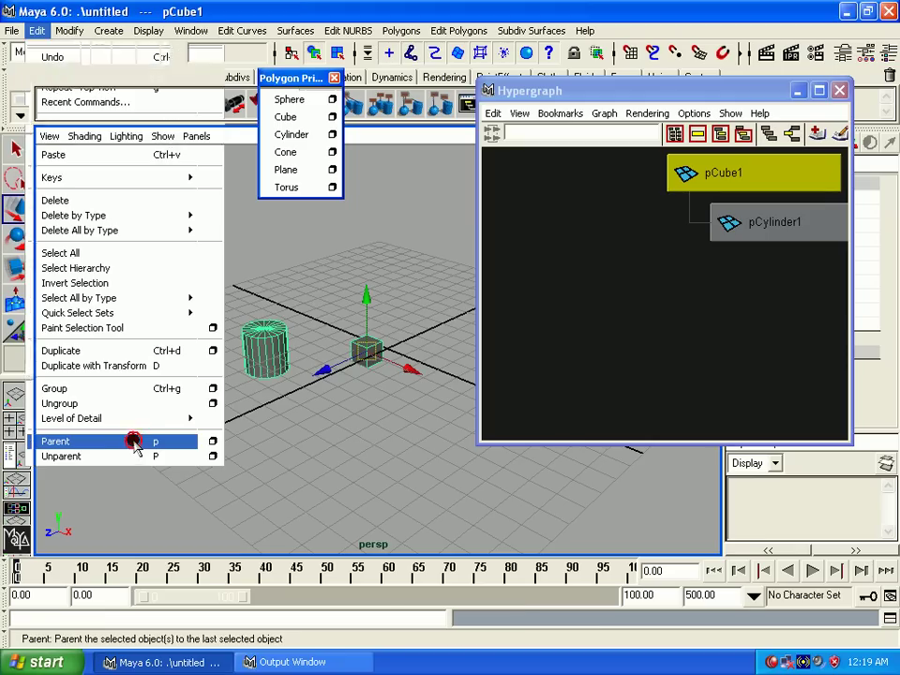
click(137, 443)
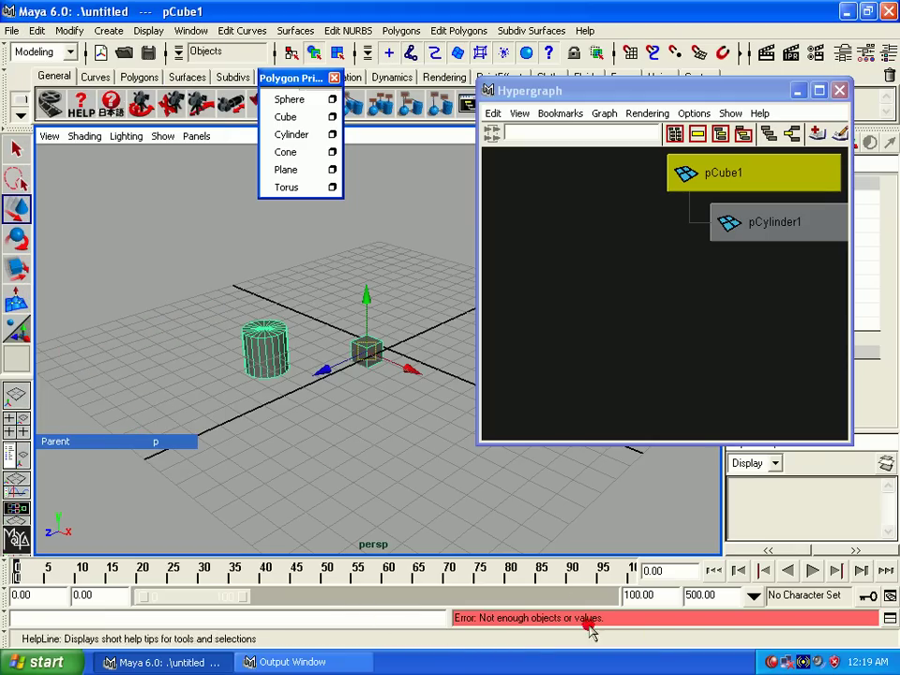
click(252, 430)
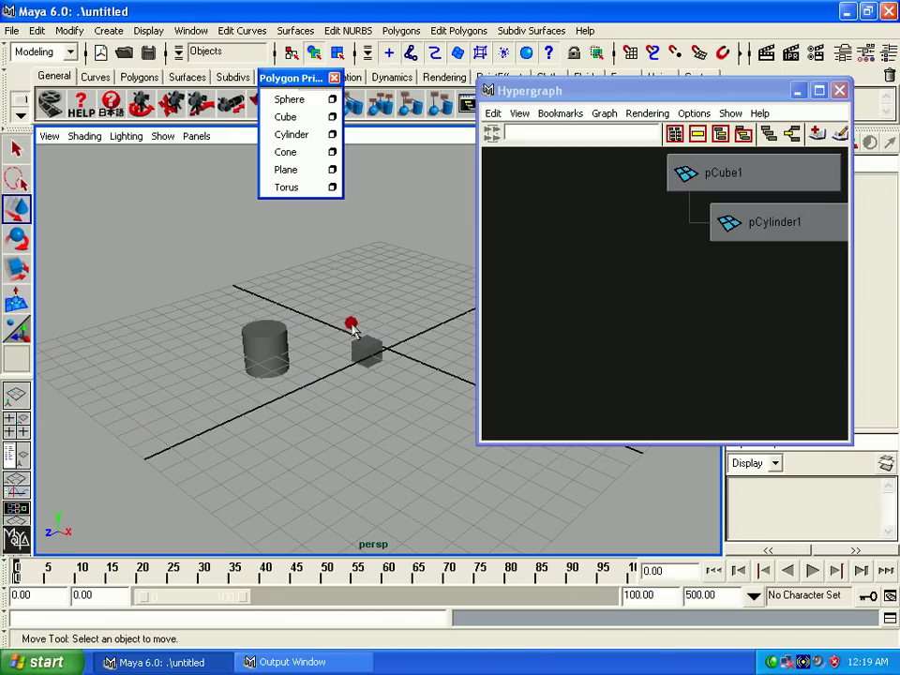
click(262, 345)
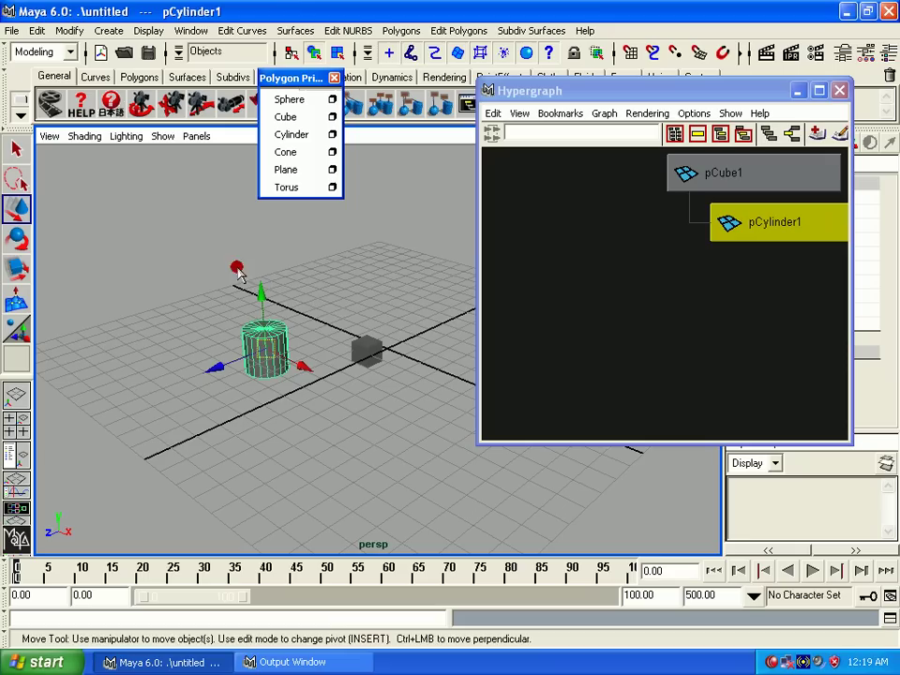
Step: Unparent pCylinder1 via Edit > Unparent, reframe the Hypergraph, and deselect
click(39, 28)
click(153, 456)
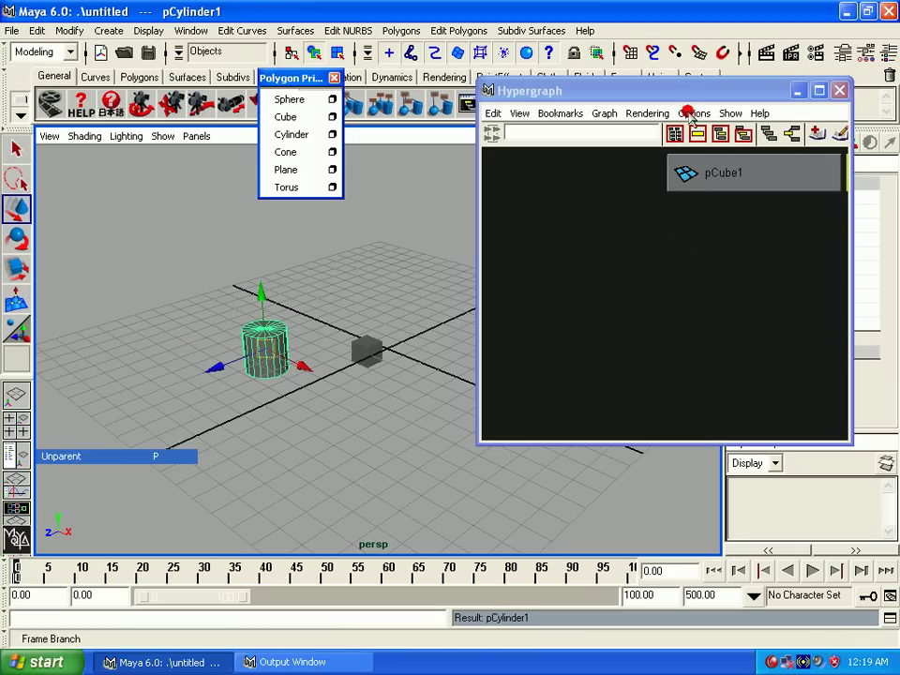
click(674, 134)
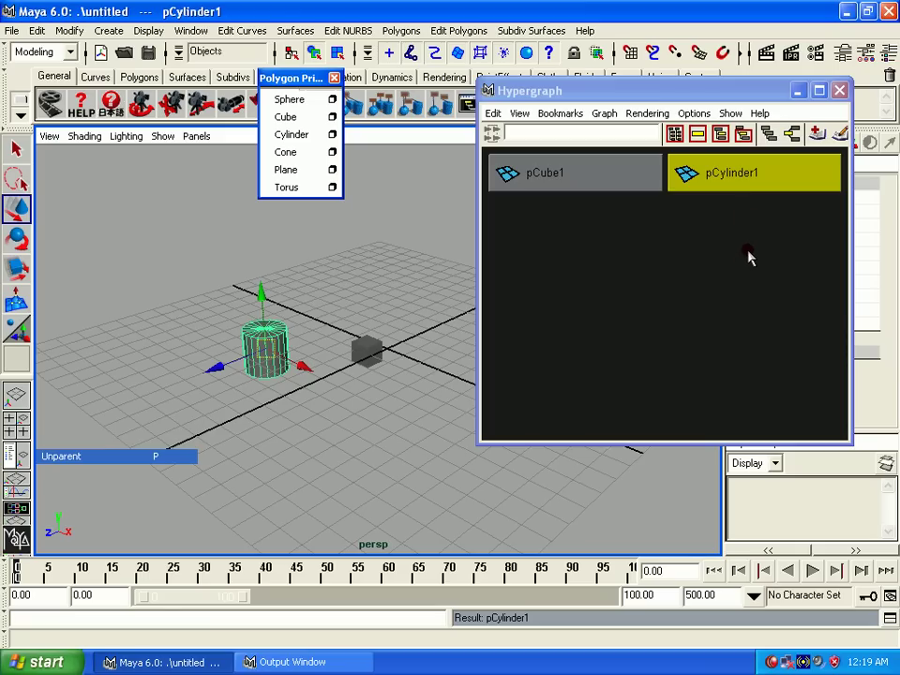
click(279, 370)
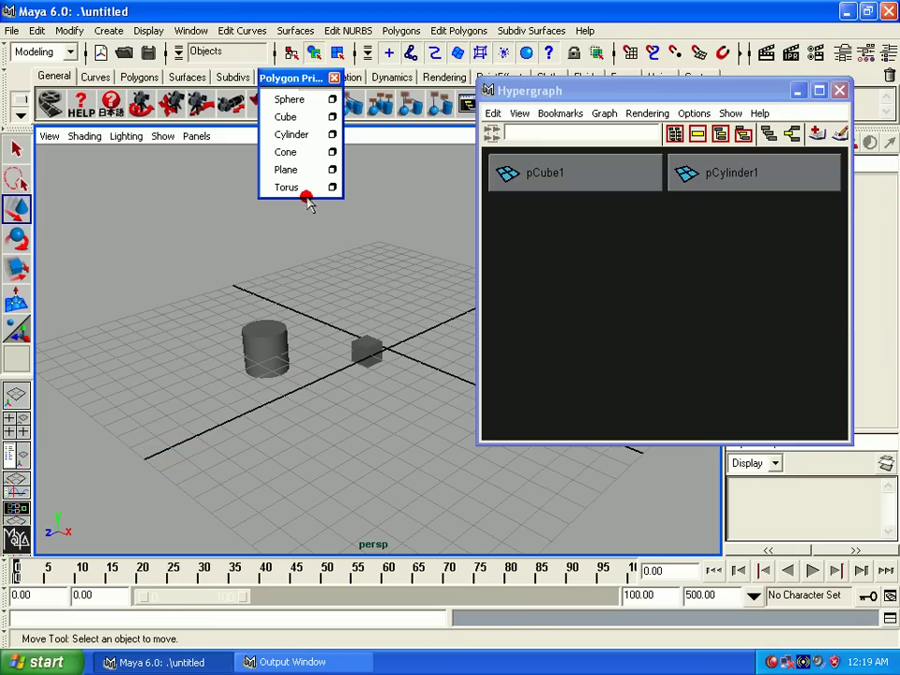
Step: Create a cylinder, cone and plane, moving the plane left and lifting the new cylinder
click(292, 136)
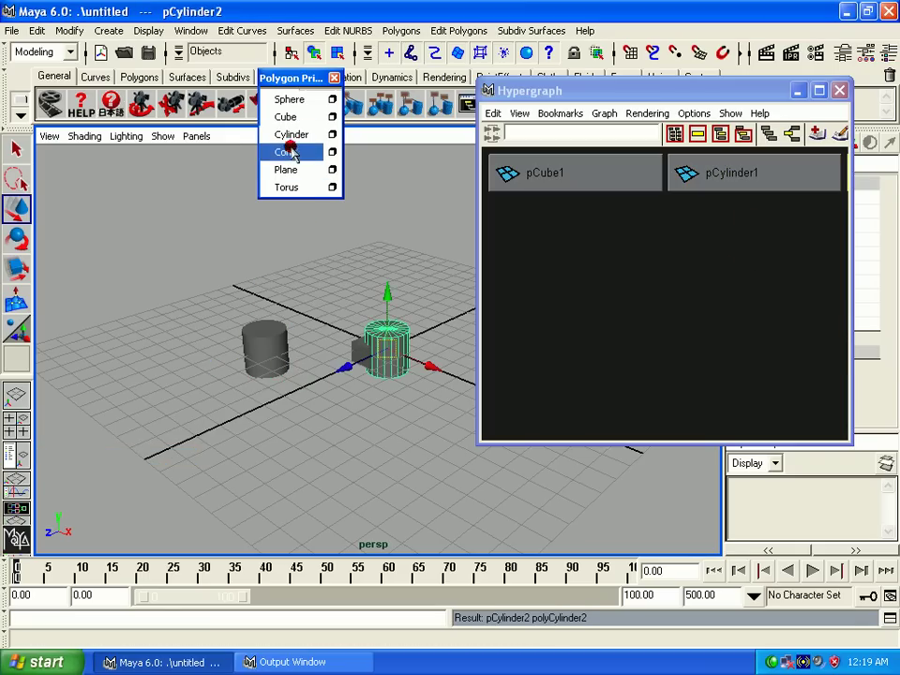
click(284, 152)
click(286, 169)
drag(394, 347, 227, 396)
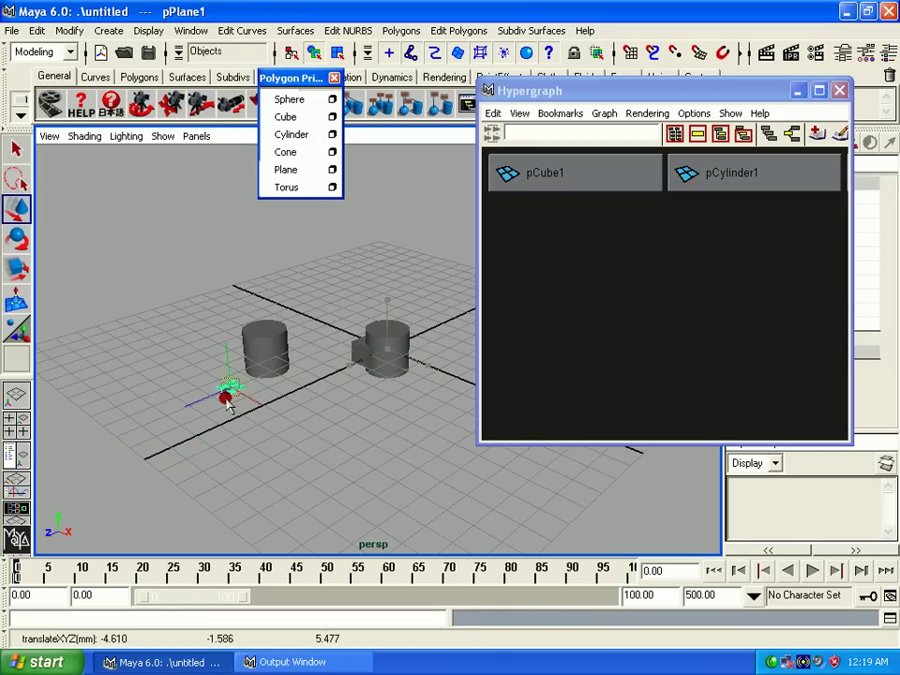
click(384, 355)
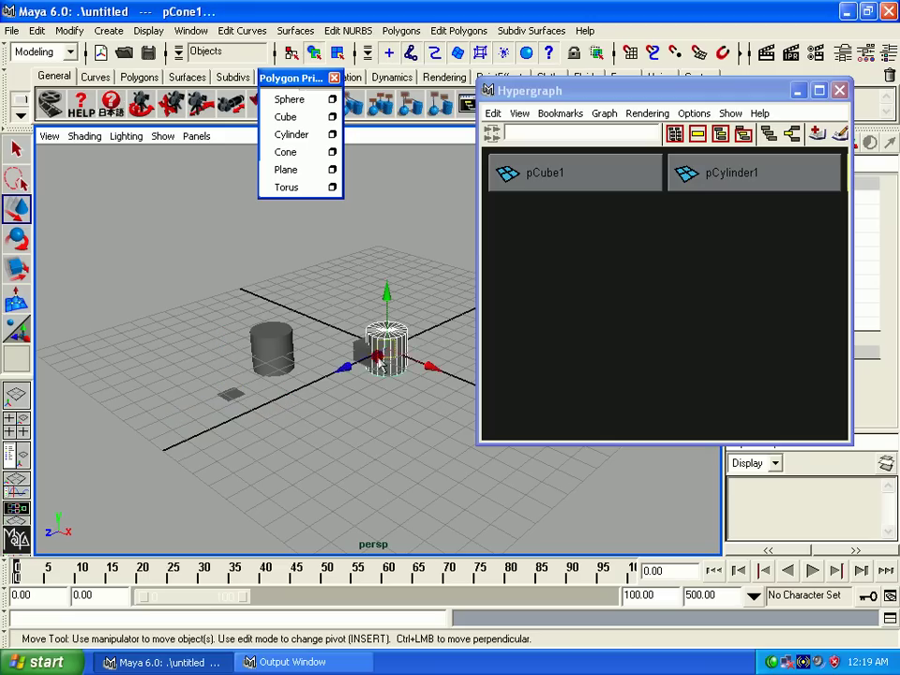
drag(381, 357, 389, 239)
click(357, 398)
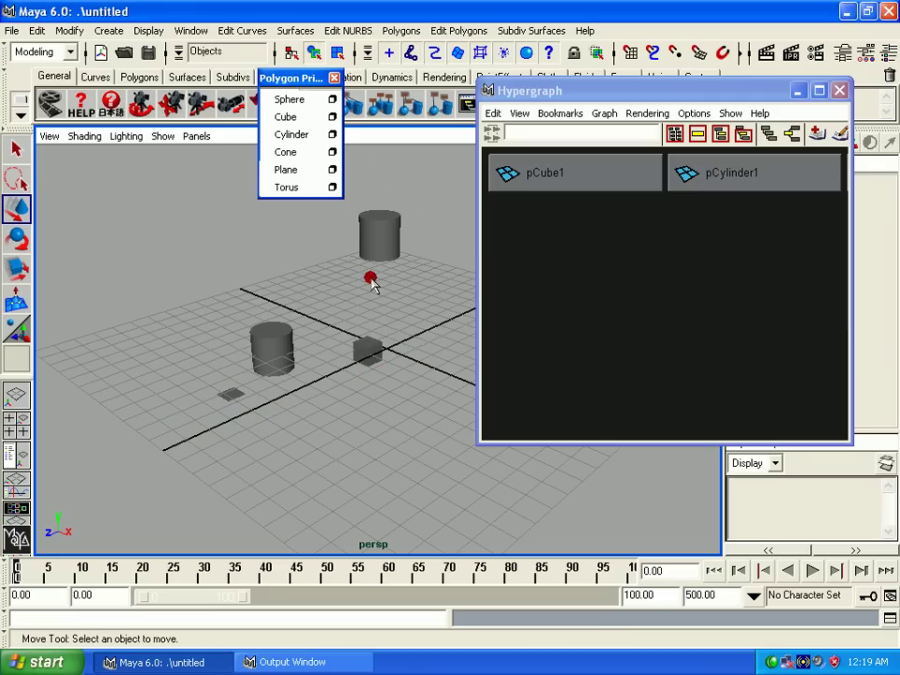
Step: Parent pPlane1 under pCylinder1 and pCylinder1 under pCube1 using P
click(242, 396)
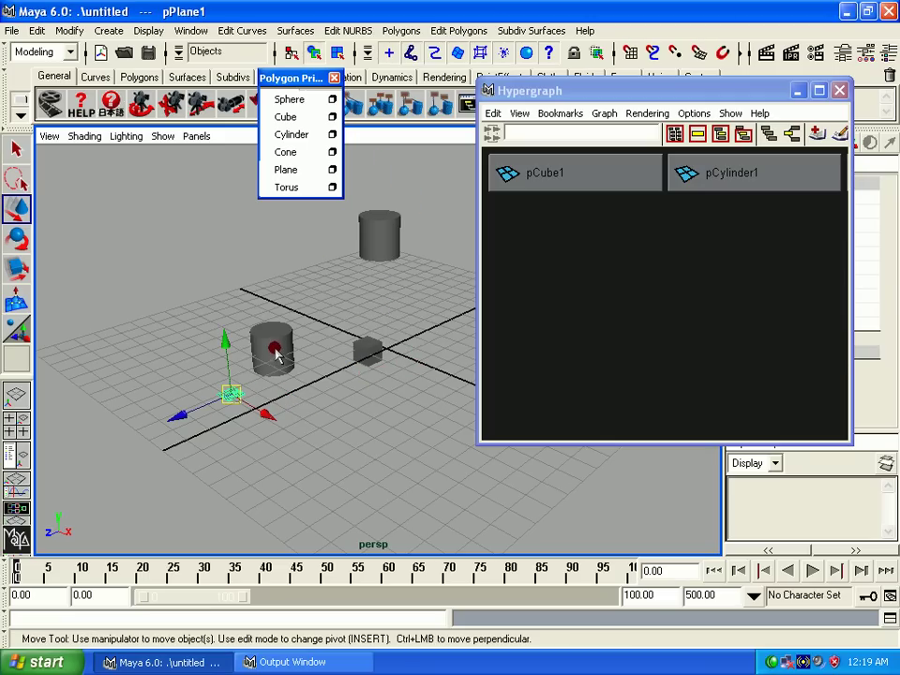
click(278, 358)
key(p)
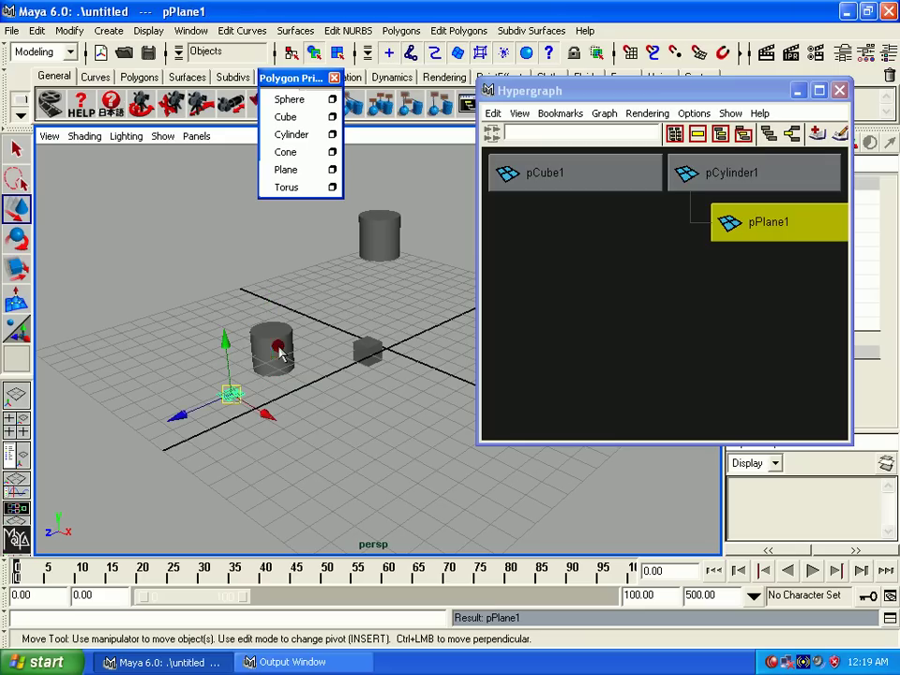
click(309, 388)
click(285, 364)
shift+click(364, 358)
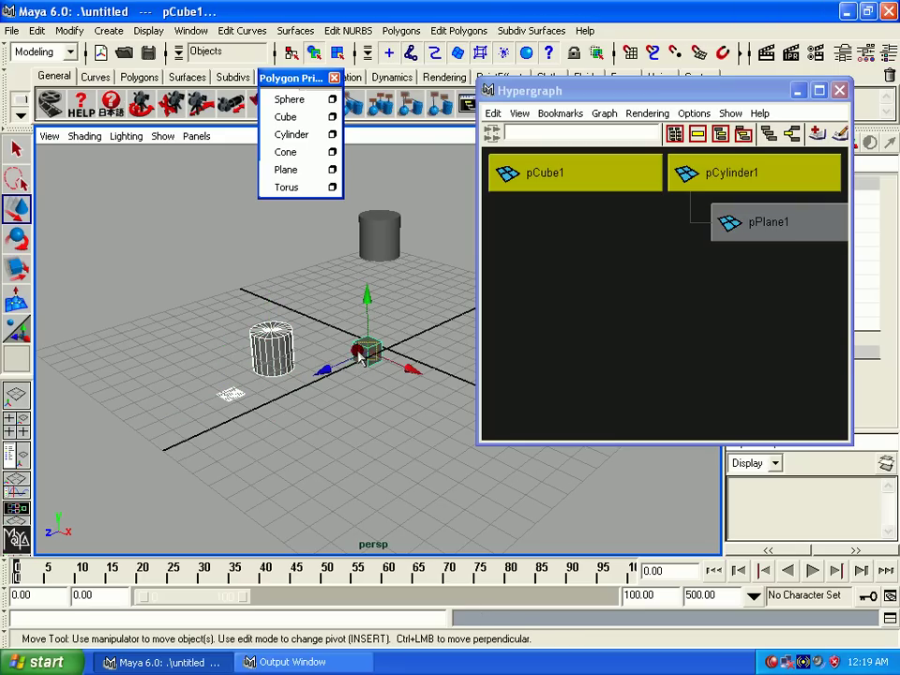
key(p)
Step: Parent pCube1 under the upper cylinder pCylinder2
click(344, 371)
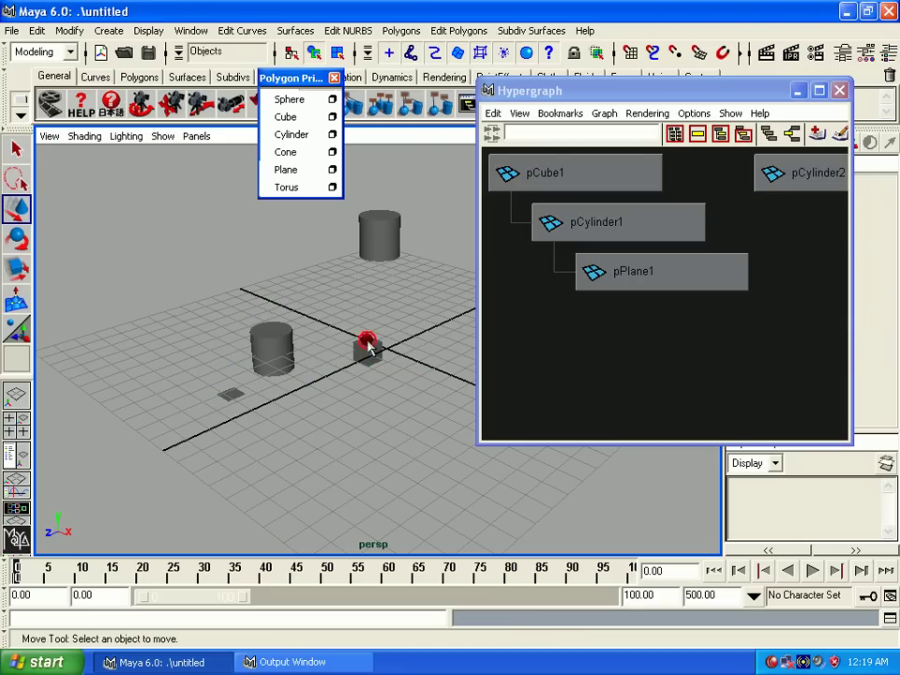
click(367, 347)
shift+click(402, 224)
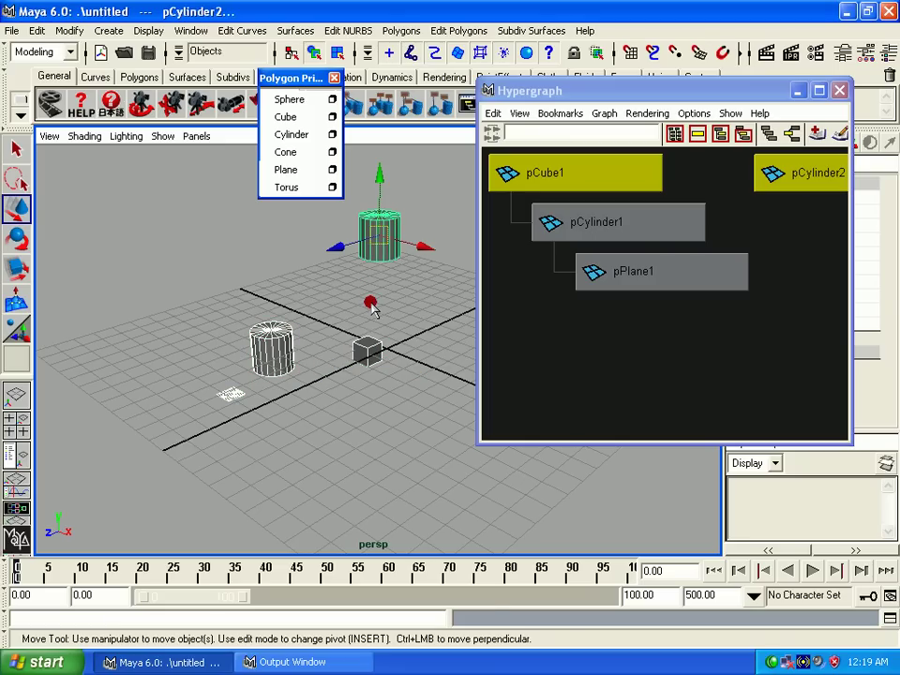
key(p)
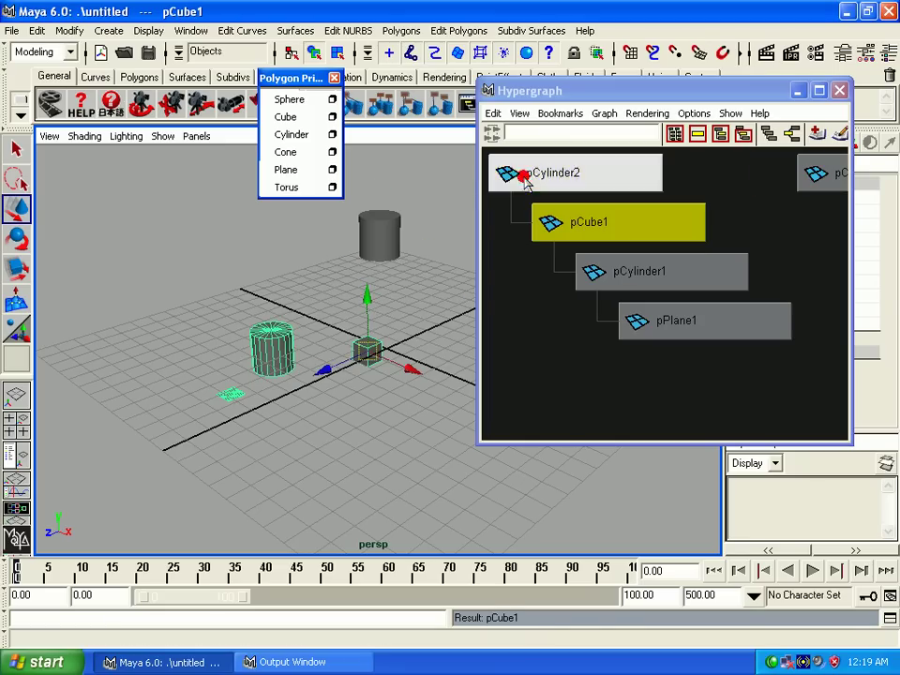
Step: Select pCylinder2, pCube1, pCylinder1 and pPlane1 in turn to check the chain
click(524, 176)
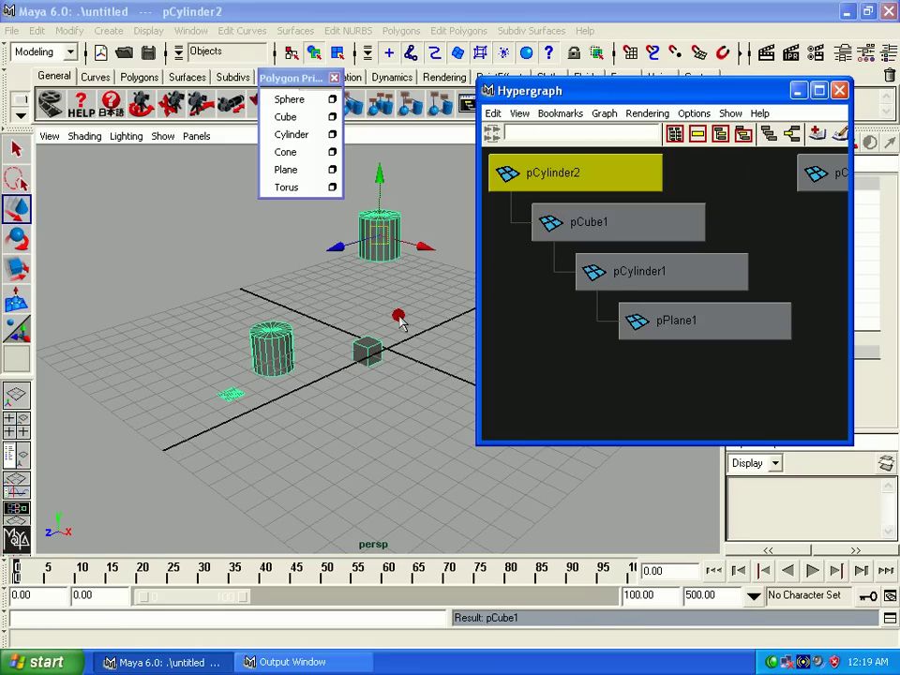
click(627, 208)
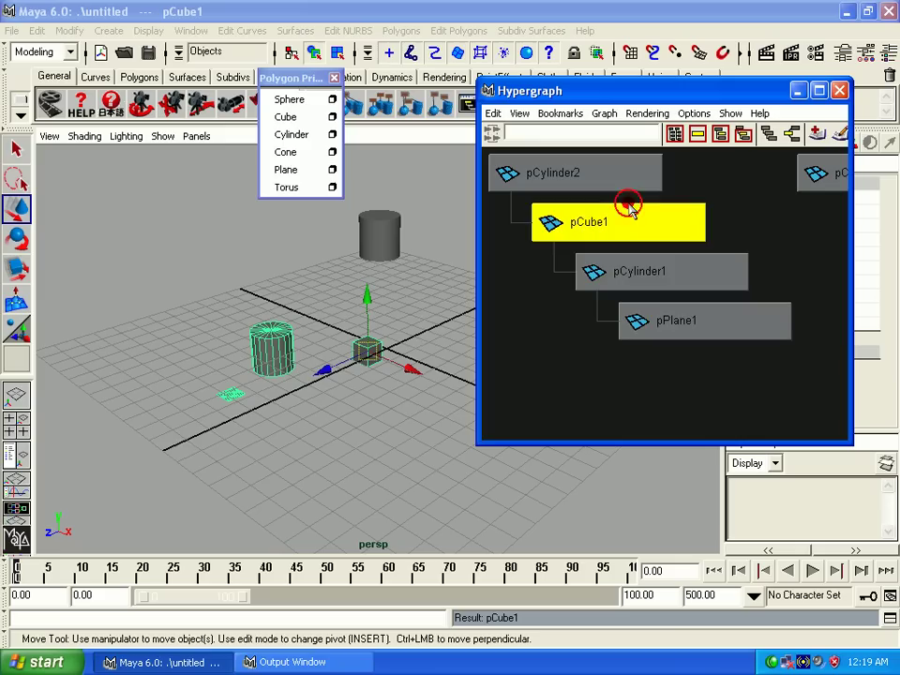
click(649, 284)
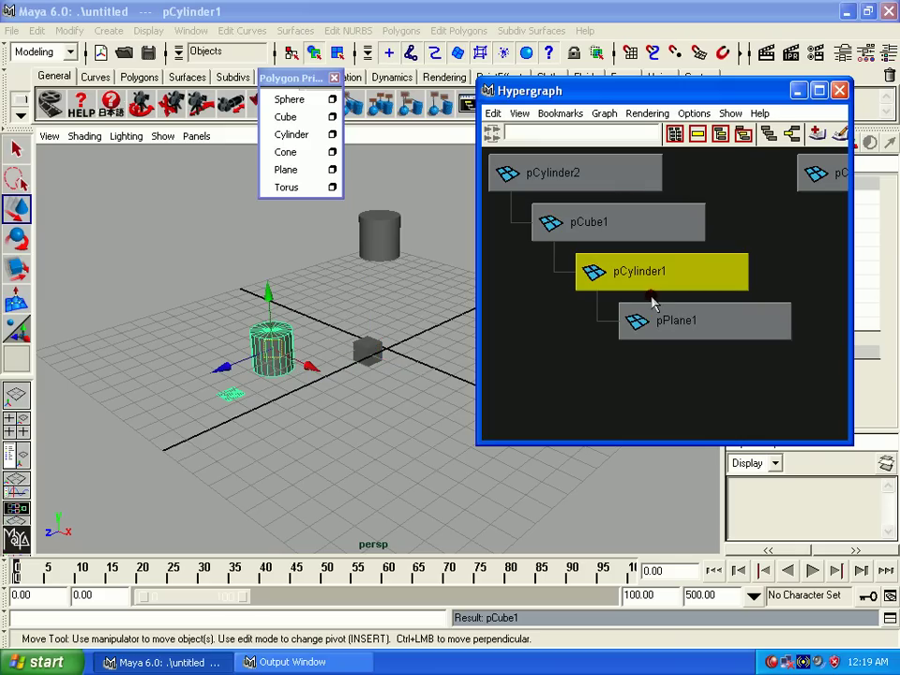
click(679, 327)
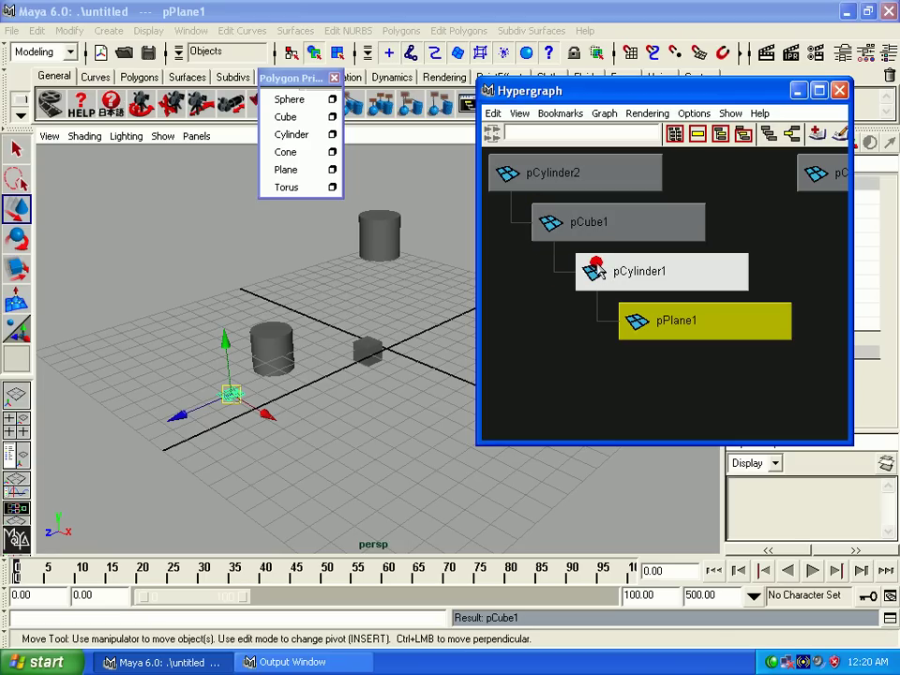
Step: Zoom and pan the Hypergraph until the four-node chain and pCone1 are all visible
middle_drag(594, 269, 610, 246)
mouse_move(605, 381)
alt+right_down()
mouse_move(593, 315)
mouse_move(533, 213)
alt+right_up()
mouse_move(549, 297)
alt+right_down()
mouse_move(631, 371)
mouse_move(561, 368)
mouse_move(695, 276)
alt+right_up()
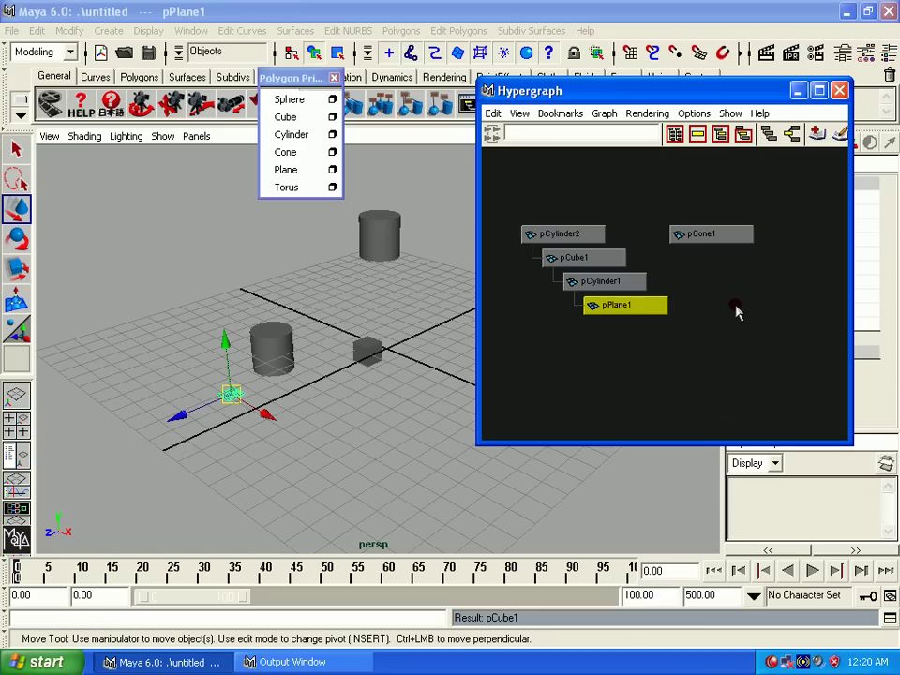
mouse_move(695, 318)
alt+right_down()
mouse_move(738, 394)
mouse_move(684, 279)
mouse_move(547, 292)
alt+right_up()
mouse_move(750, 299)
alt+right_down()
mouse_move(758, 325)
mouse_move(744, 371)
mouse_move(764, 366)
mouse_move(795, 398)
mouse_move(705, 250)
mouse_move(708, 212)
mouse_move(737, 343)
alt+right_up()
mouse_move(738, 343)
alt+middle_down()
mouse_move(698, 346)
mouse_move(761, 297)
mouse_move(735, 405)
mouse_move(750, 340)
mouse_move(755, 347)
alt+middle_up()
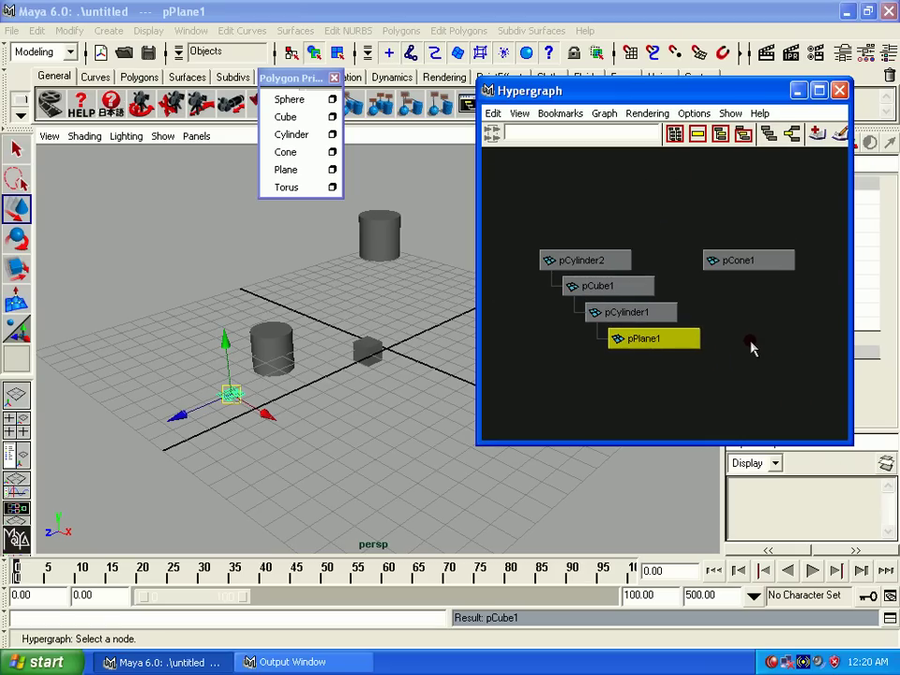